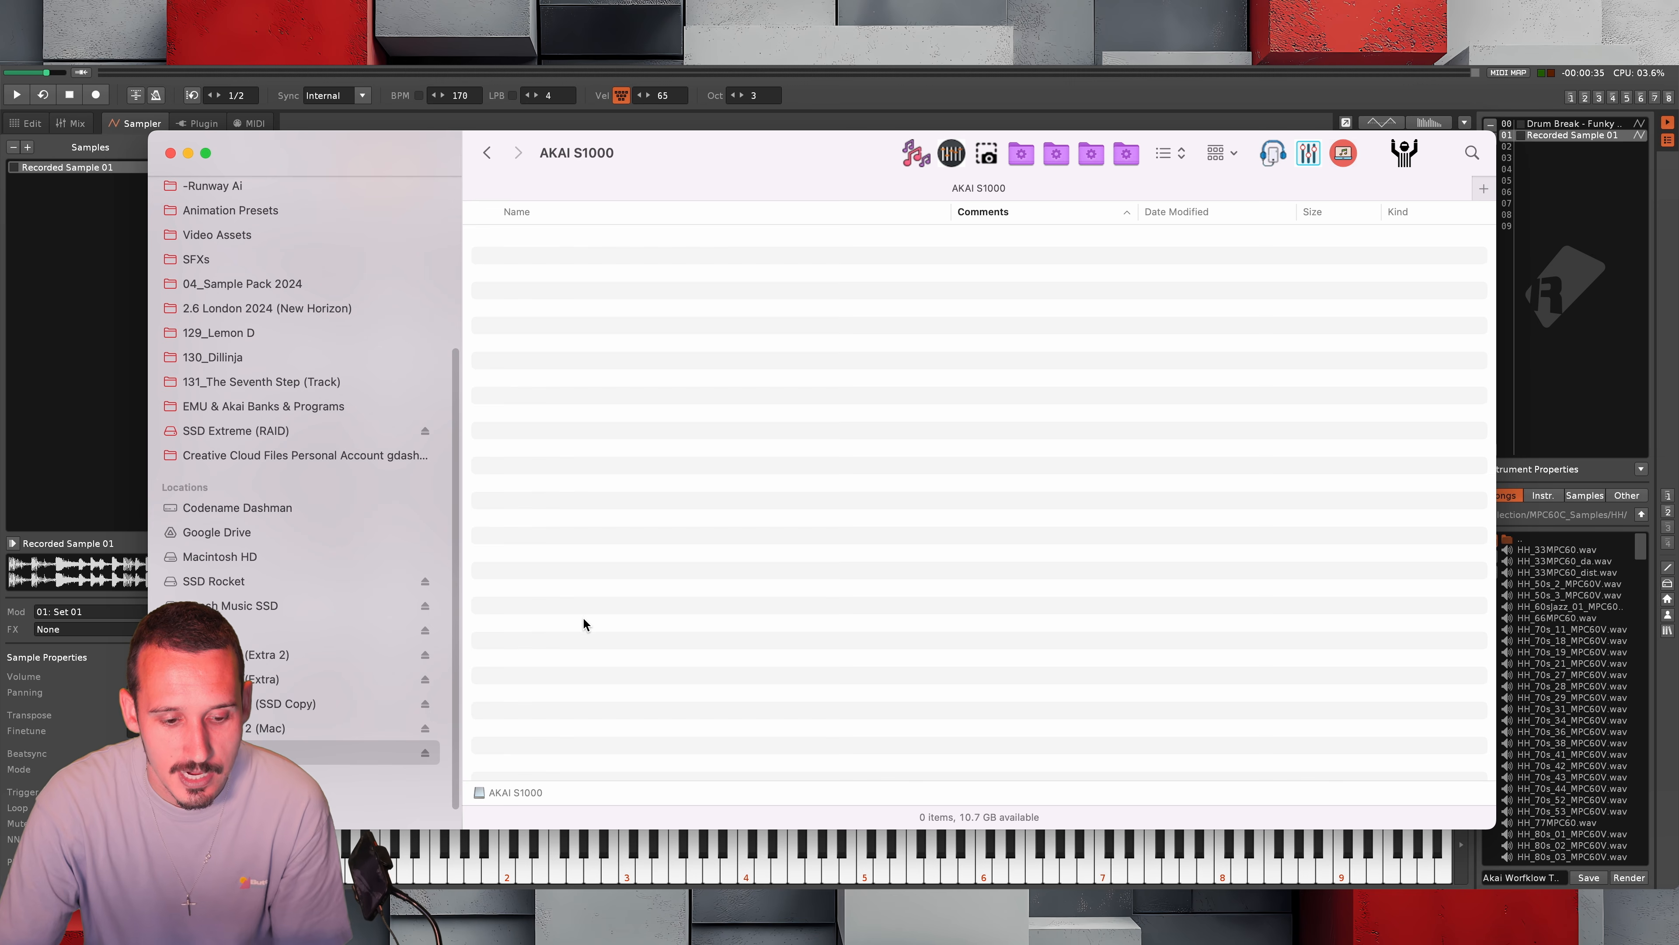
Open Disk Utility and erase the Generic- SD/MMC Media disk as MS-DOS (FAT), naming it AKAI S1000
{"action": "key", "text": "super+space"}
{"action": "type", "text": "disk"}
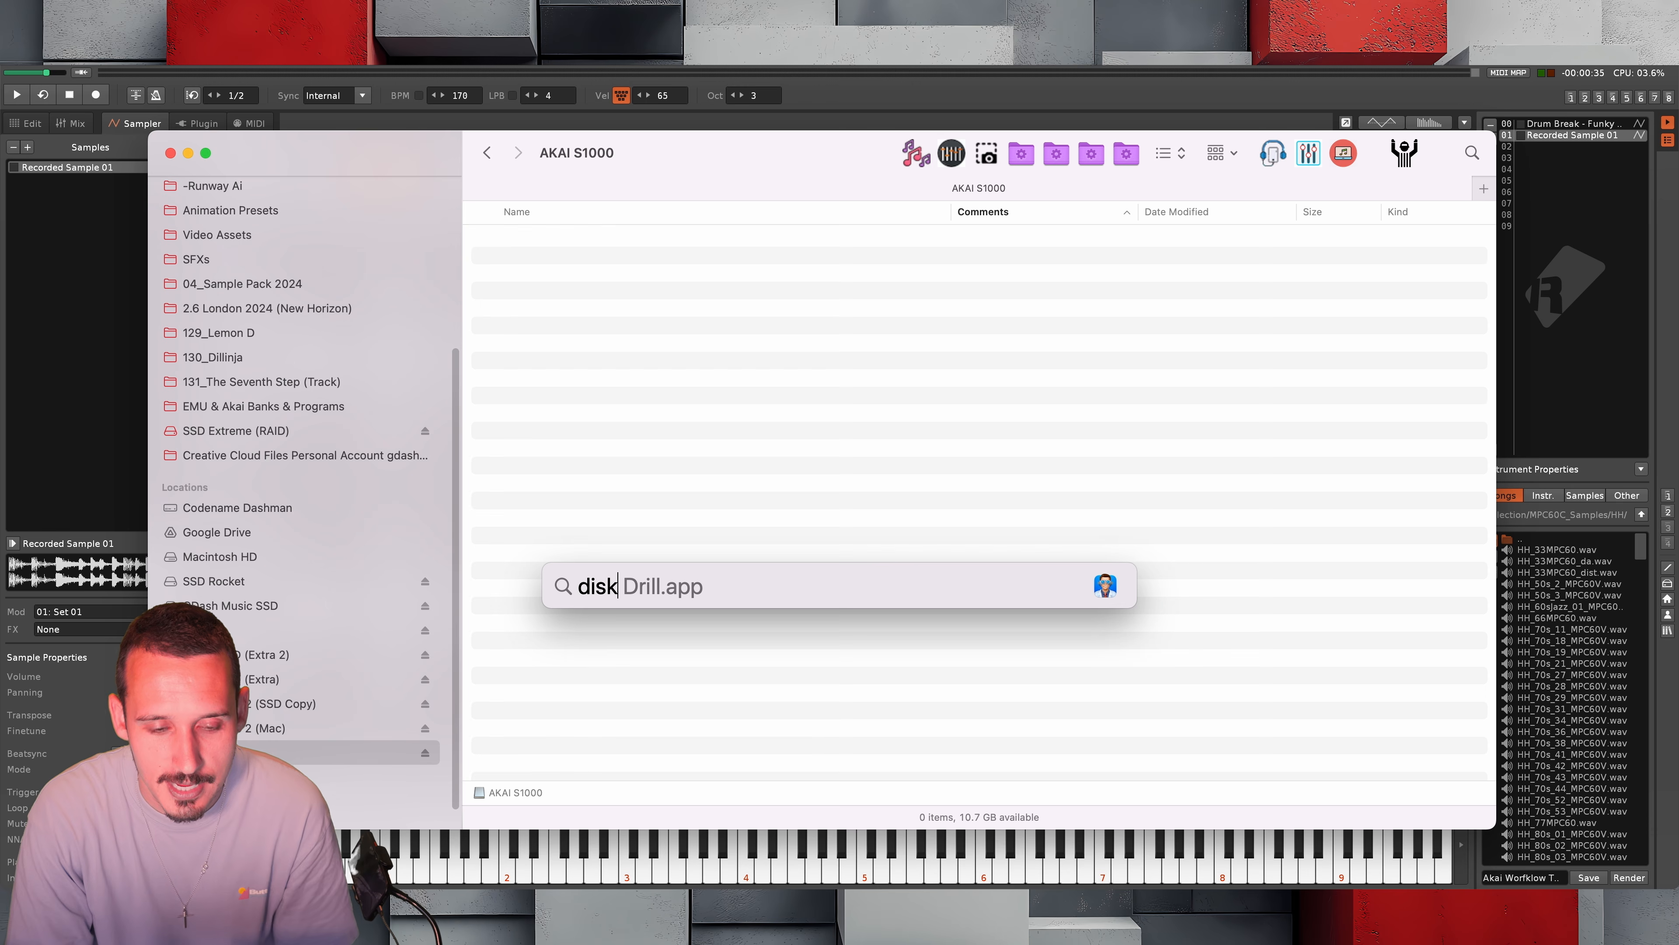
{"action": "key", "text": "Down"}
{"action": "key", "text": "Return"}
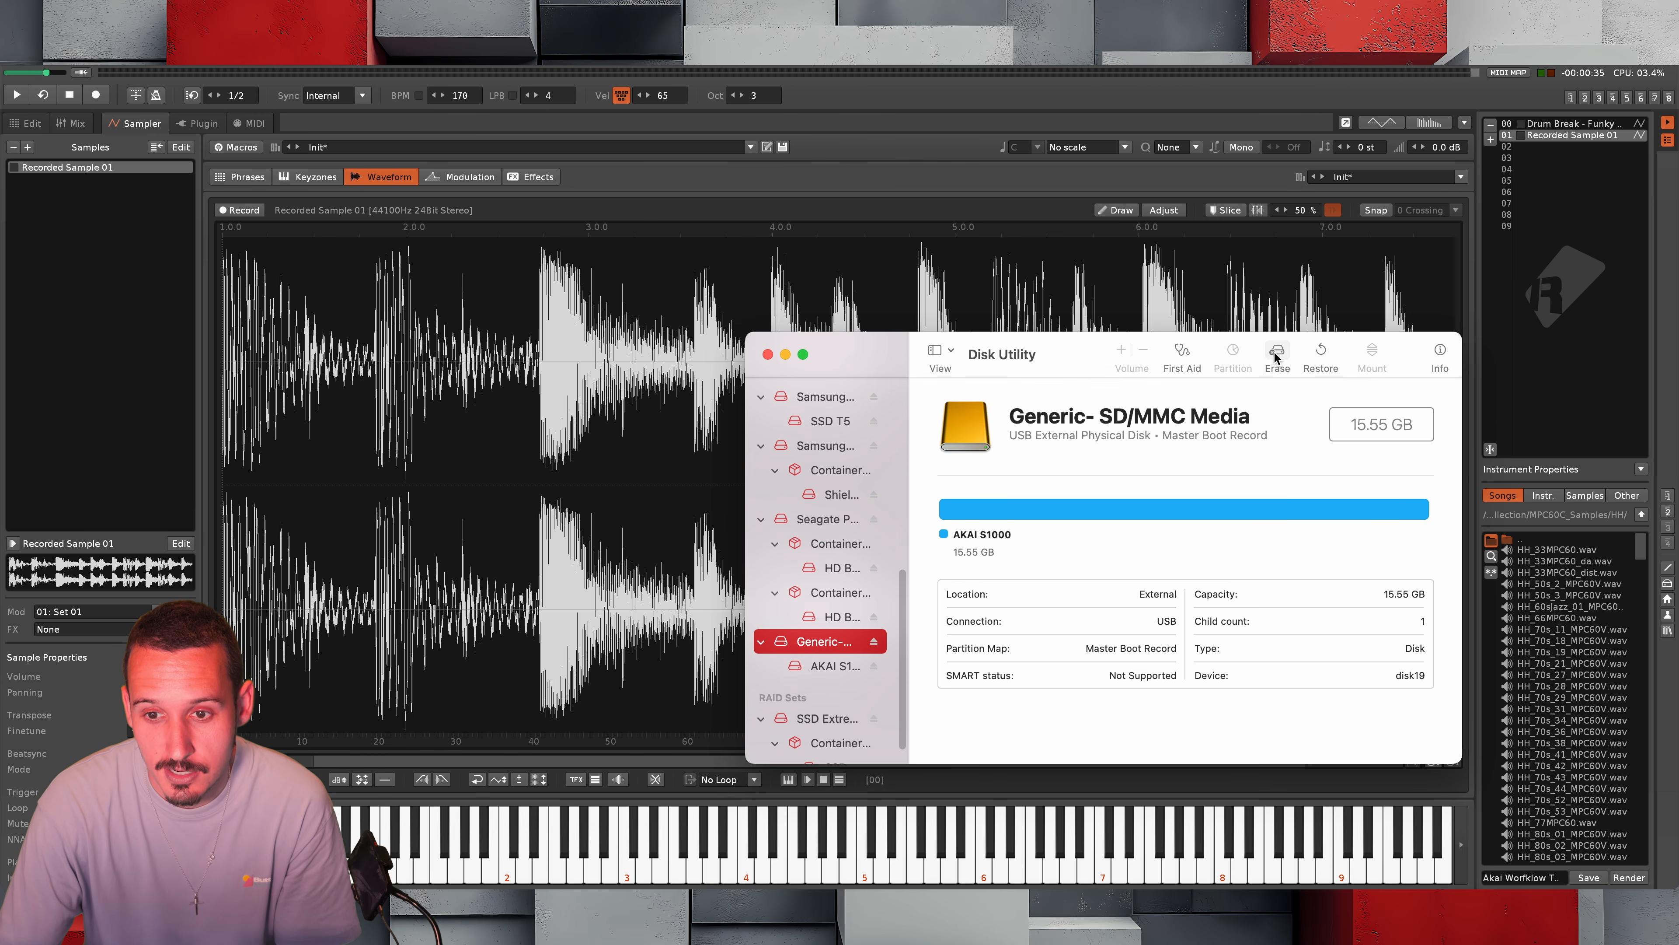
{"action": "left_click", "coordinate": [1279, 354]}
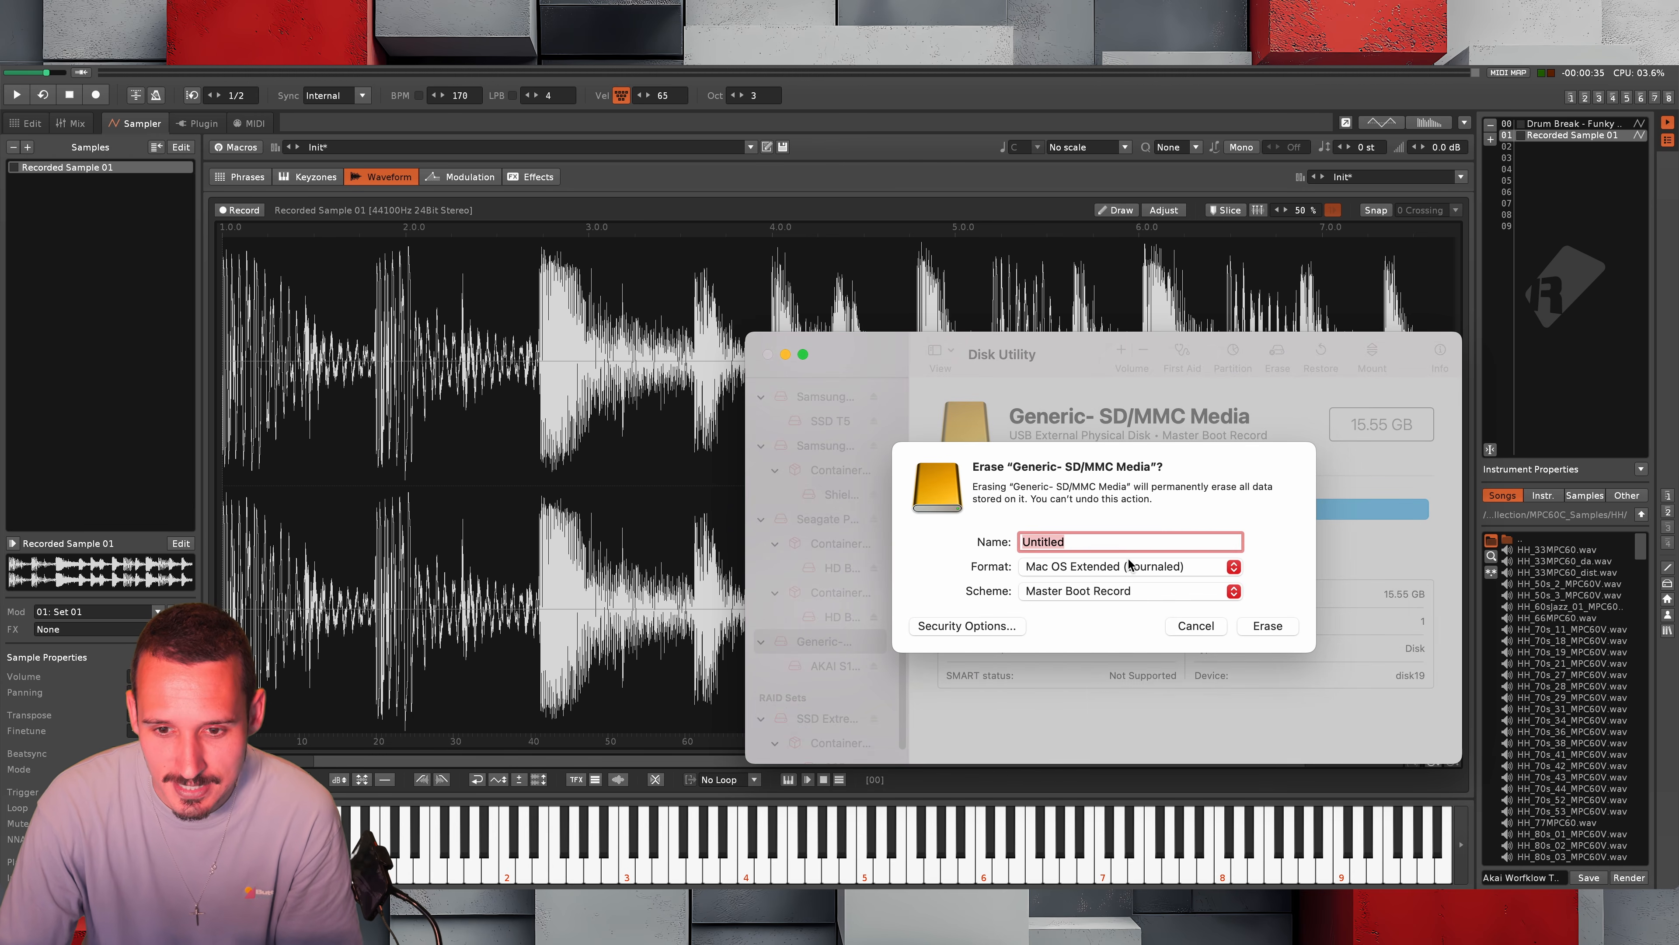
{"action": "left_click", "coordinate": [1113, 566]}
{"action": "left_click", "coordinate": [1086, 617]}
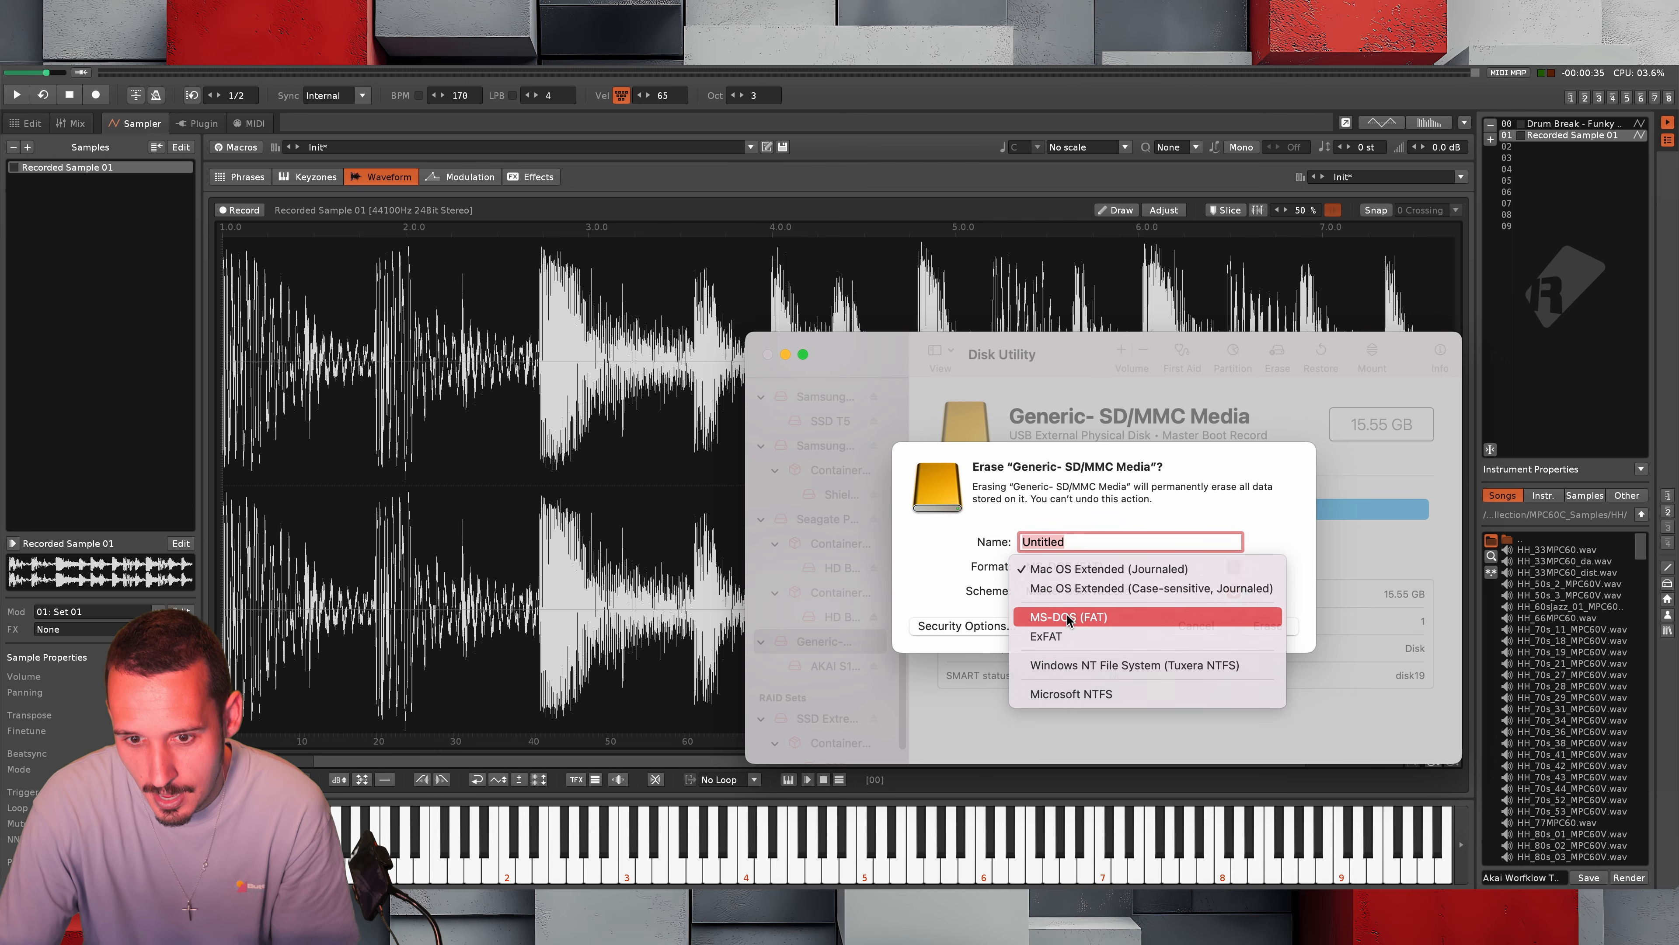
{"action": "type", "text": "AKAI S1000"}
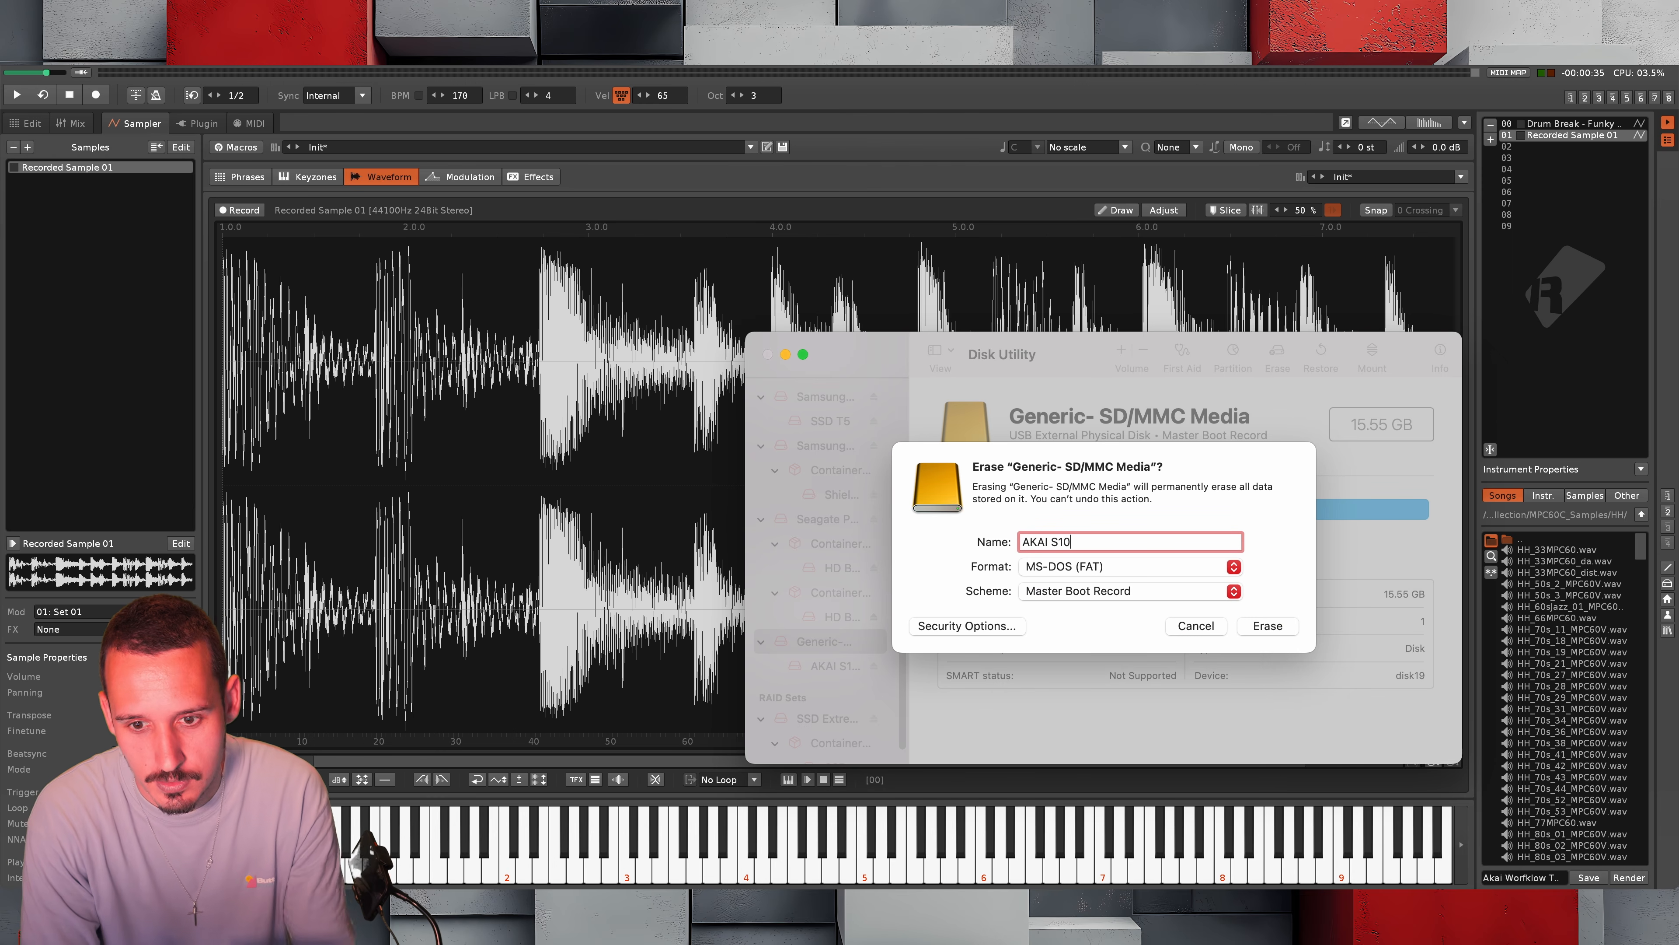
{"action": "left_click", "coordinate": [1278, 632]}
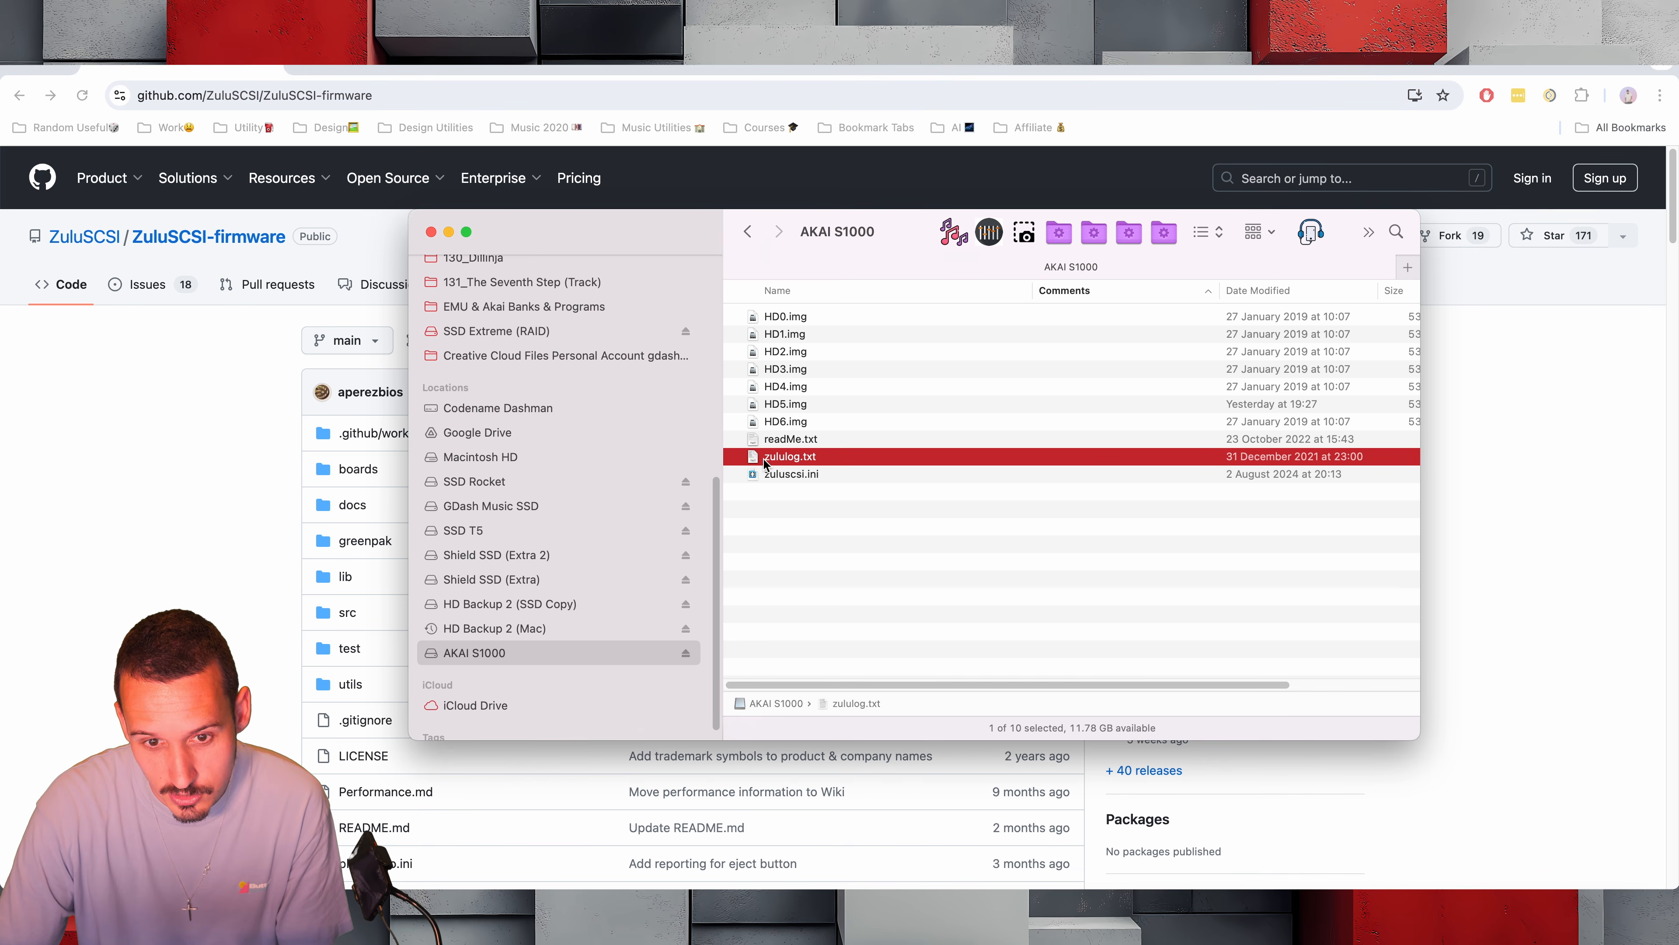
Open zululog.txt from the AKAI S1000 card and check the ZuluSCSI platform version, returning to the firmware page on GitHub
{"action": "double_click", "coordinate": [797, 458]}
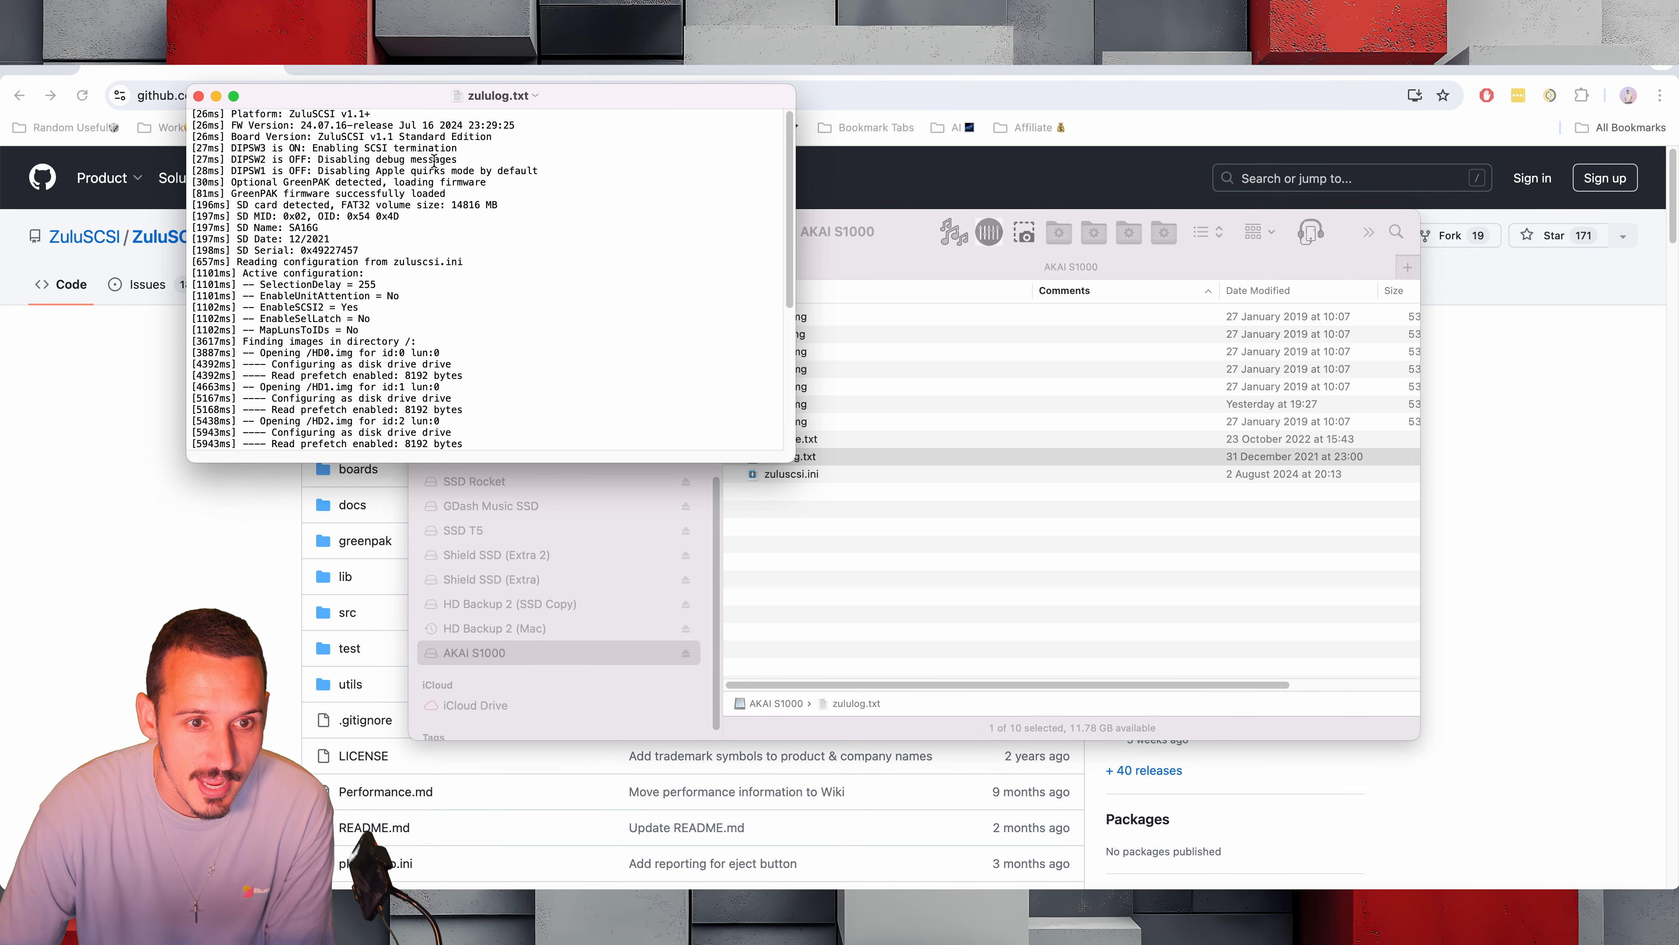
{"action": "left_click_drag", "start_coordinate": [285, 115], "coordinate": [366, 114]}
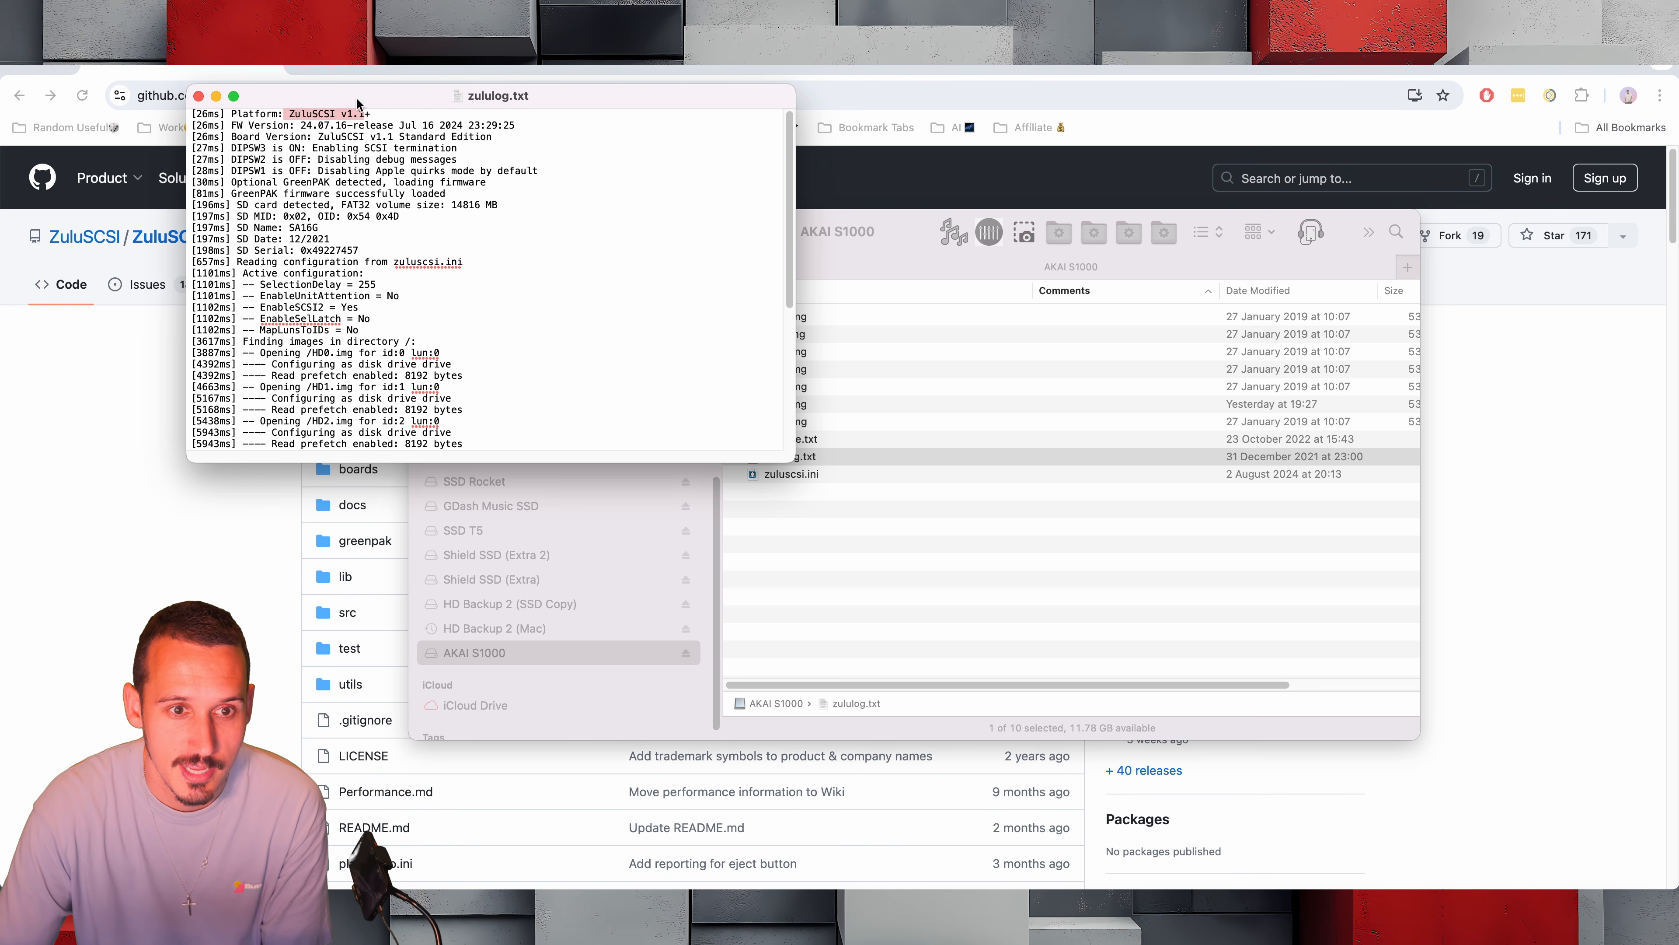
{"action": "left_click", "coordinate": [1498, 771]}
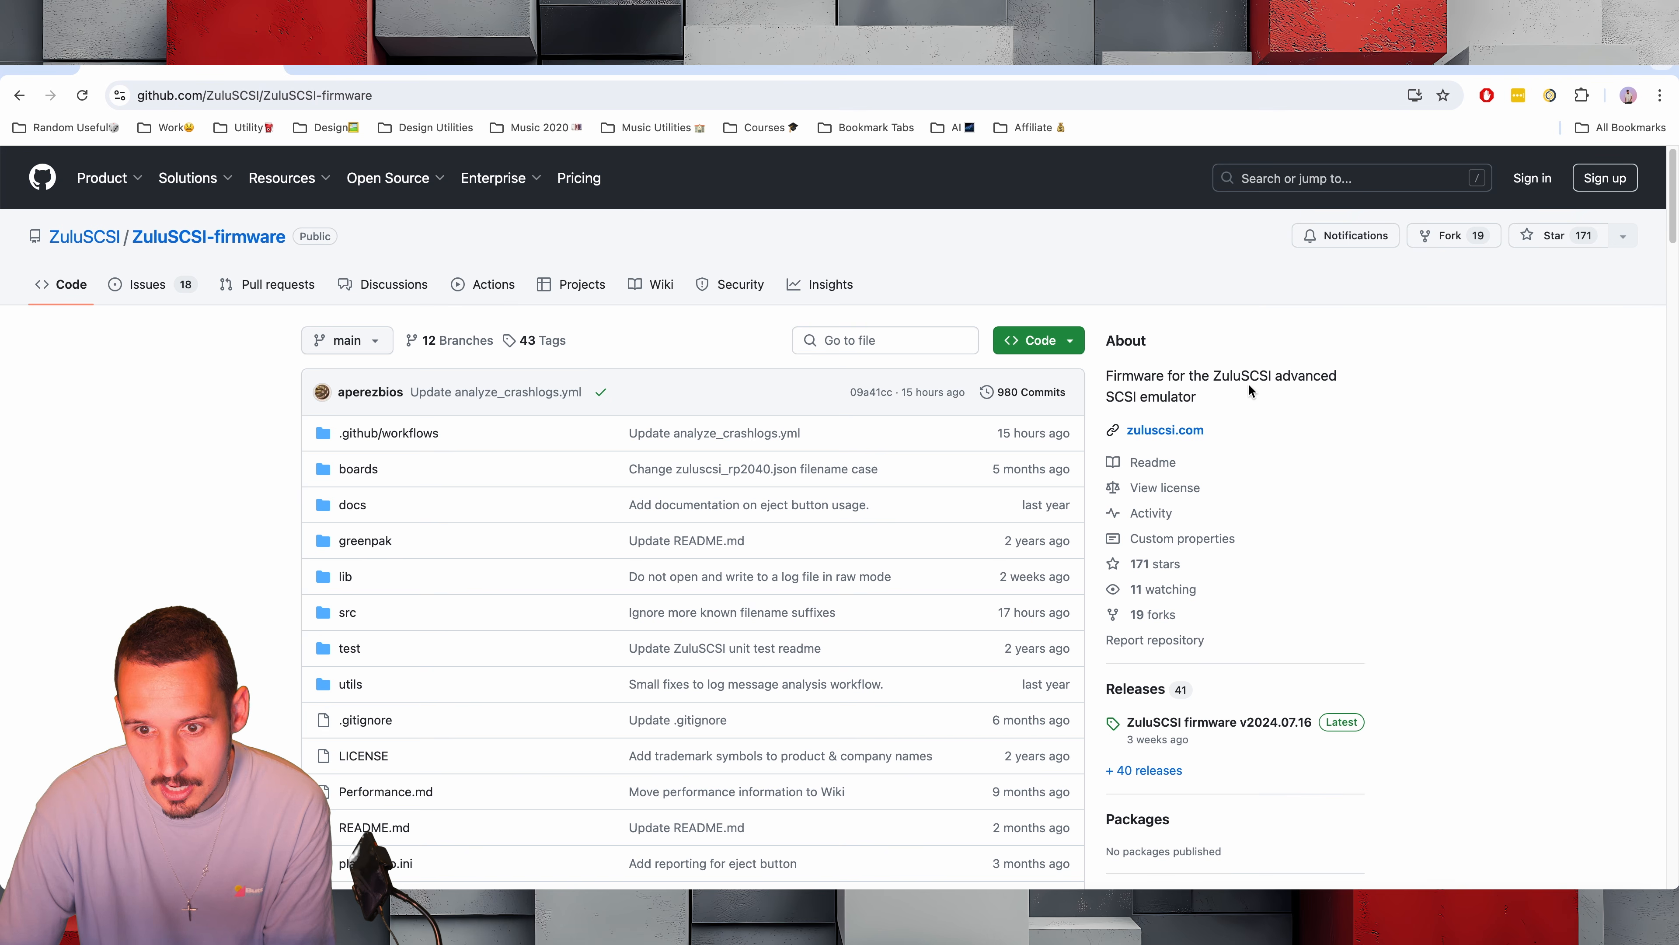
Open the ZuluSCSI firmware v2024.07.16 release and download ZuluSCSIv1_1_plus_2024-07-16.bin from its assets
{"action": "left_click", "coordinate": [1190, 723]}
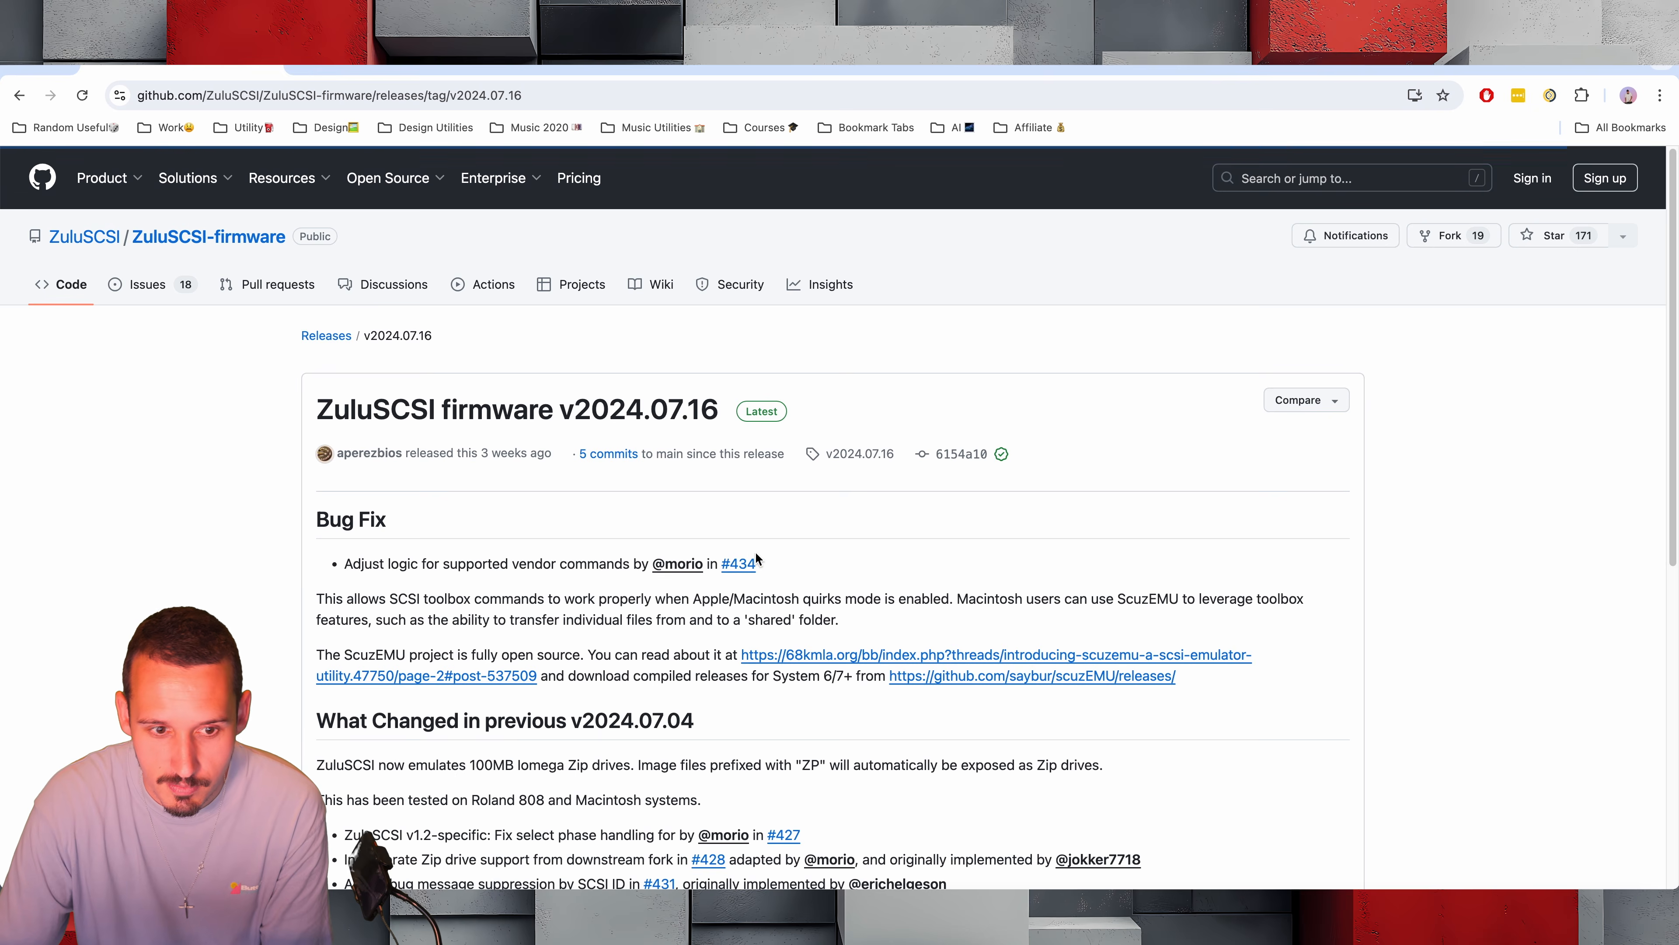
{"action": "scroll", "coordinate": [728, 566], "scroll_direction": "down", "scroll_amount": 15}
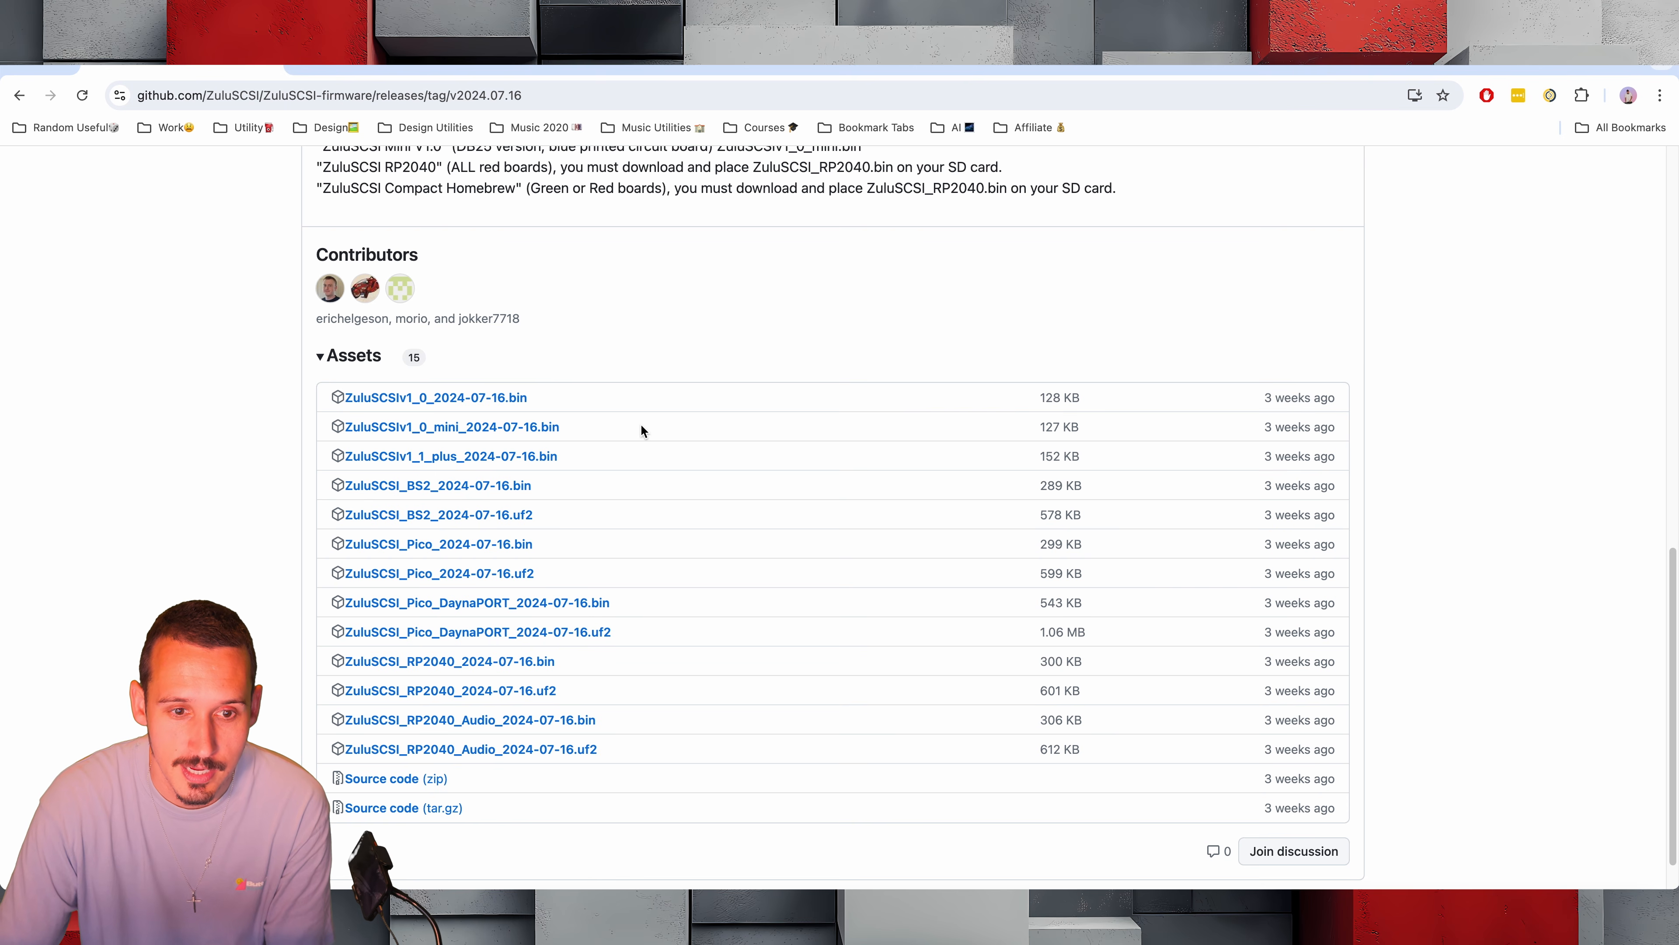
{"action": "left_click", "coordinate": [514, 462]}
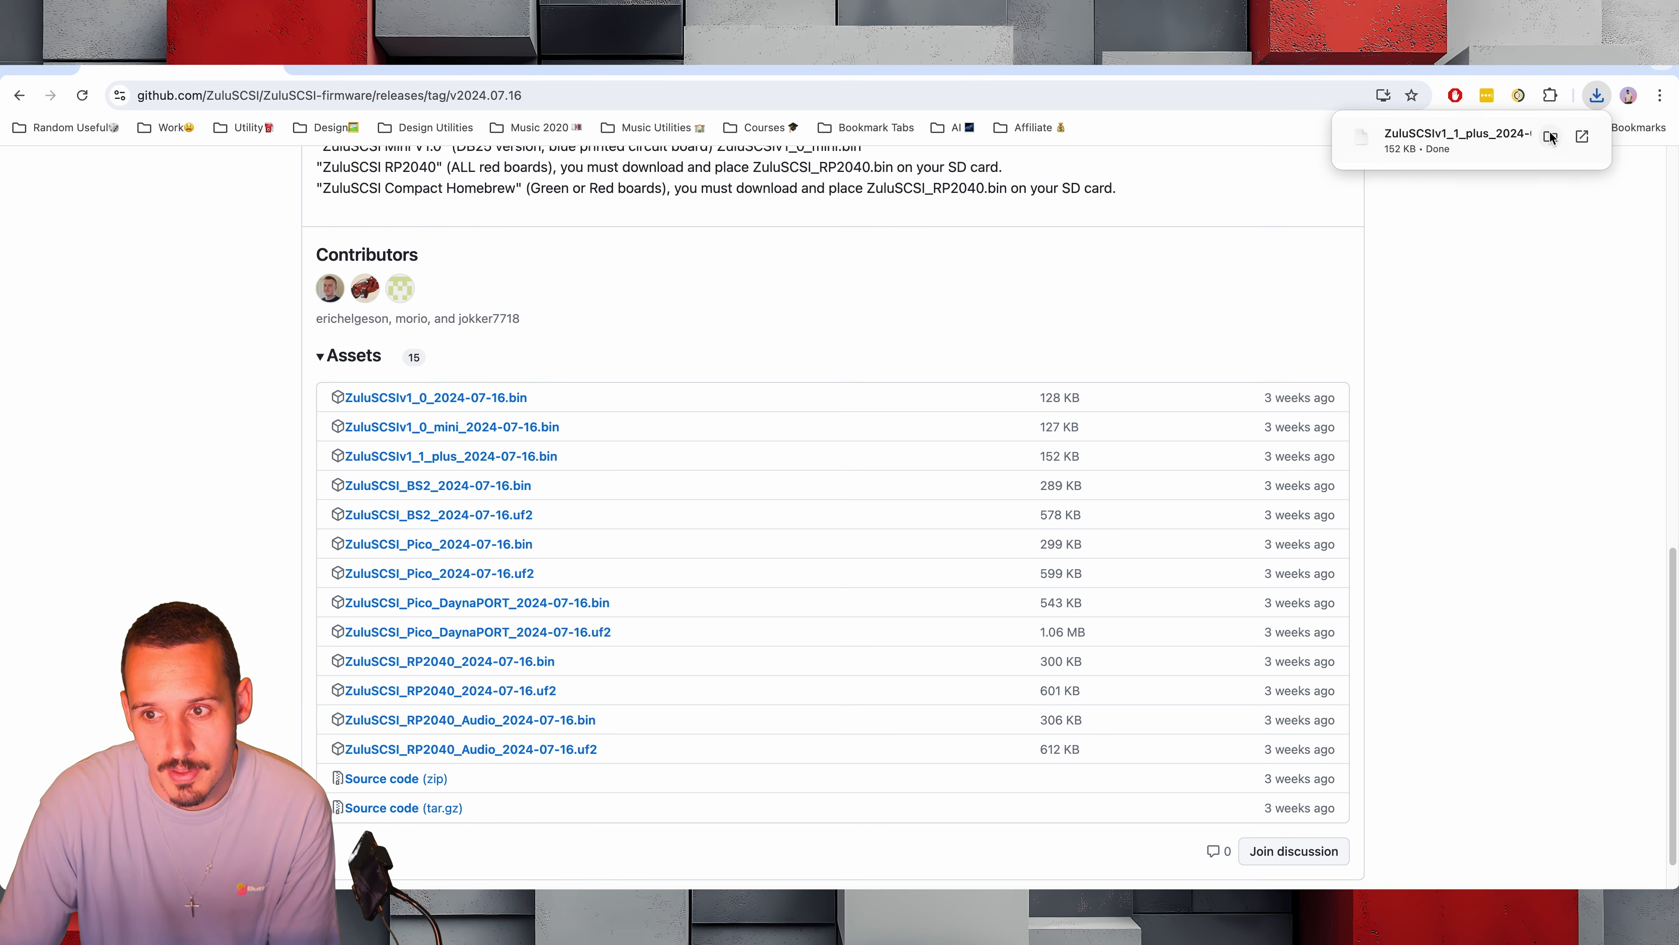
Copy the downloaded ZuluSCSIv1_1_plus_2024-07-16.bin file to the AKAI S1000 card and eject the card
{"action": "left_click", "coordinate": [1550, 137]}
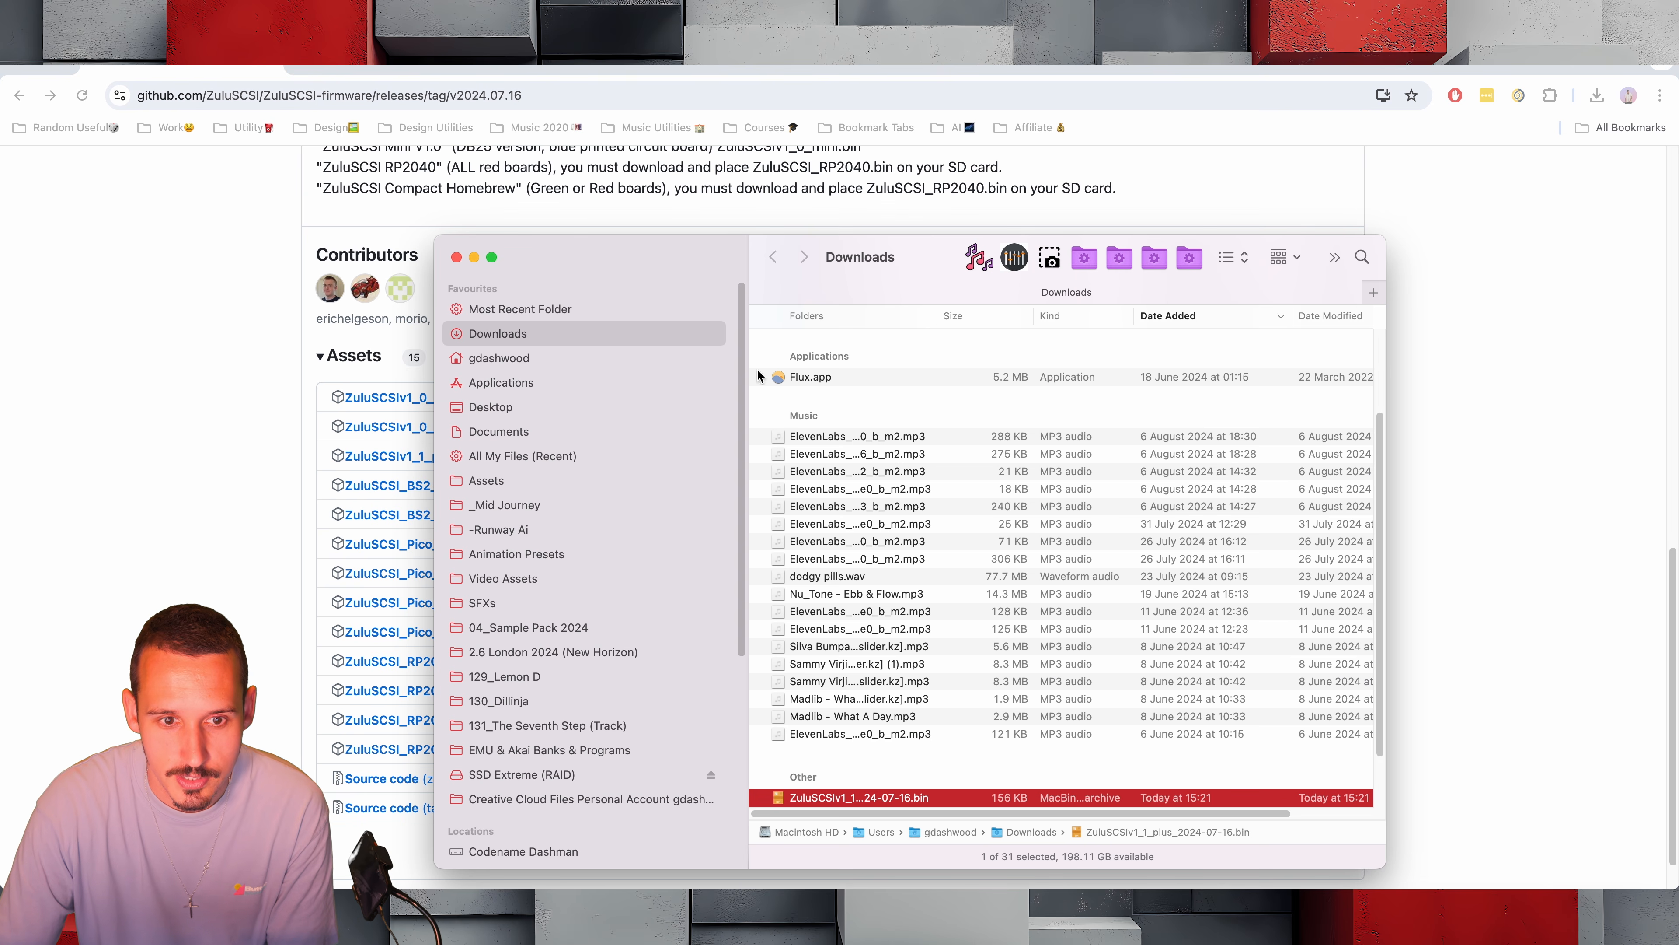
{"action": "scroll", "coordinate": [594, 543], "scroll_direction": "down", "scroll_amount": 10}
{"action": "left_click_drag", "start_coordinate": [855, 798], "coordinate": [532, 771]}
{"action": "left_click", "coordinate": [515, 771]}
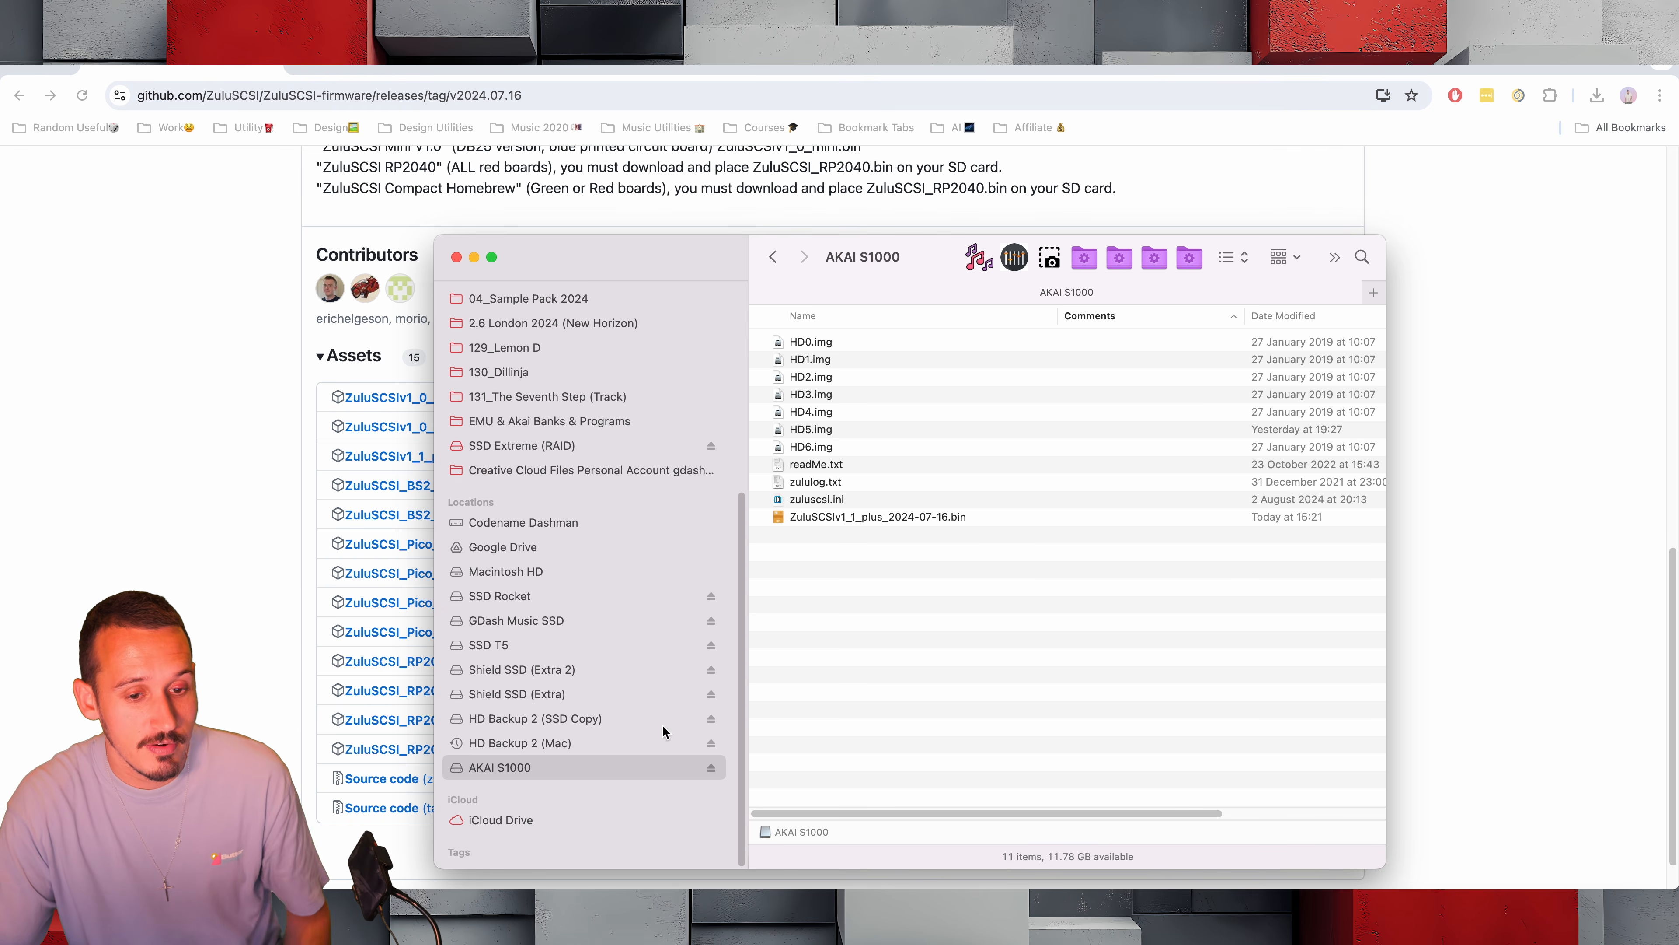
{"action": "left_click", "coordinate": [711, 766]}
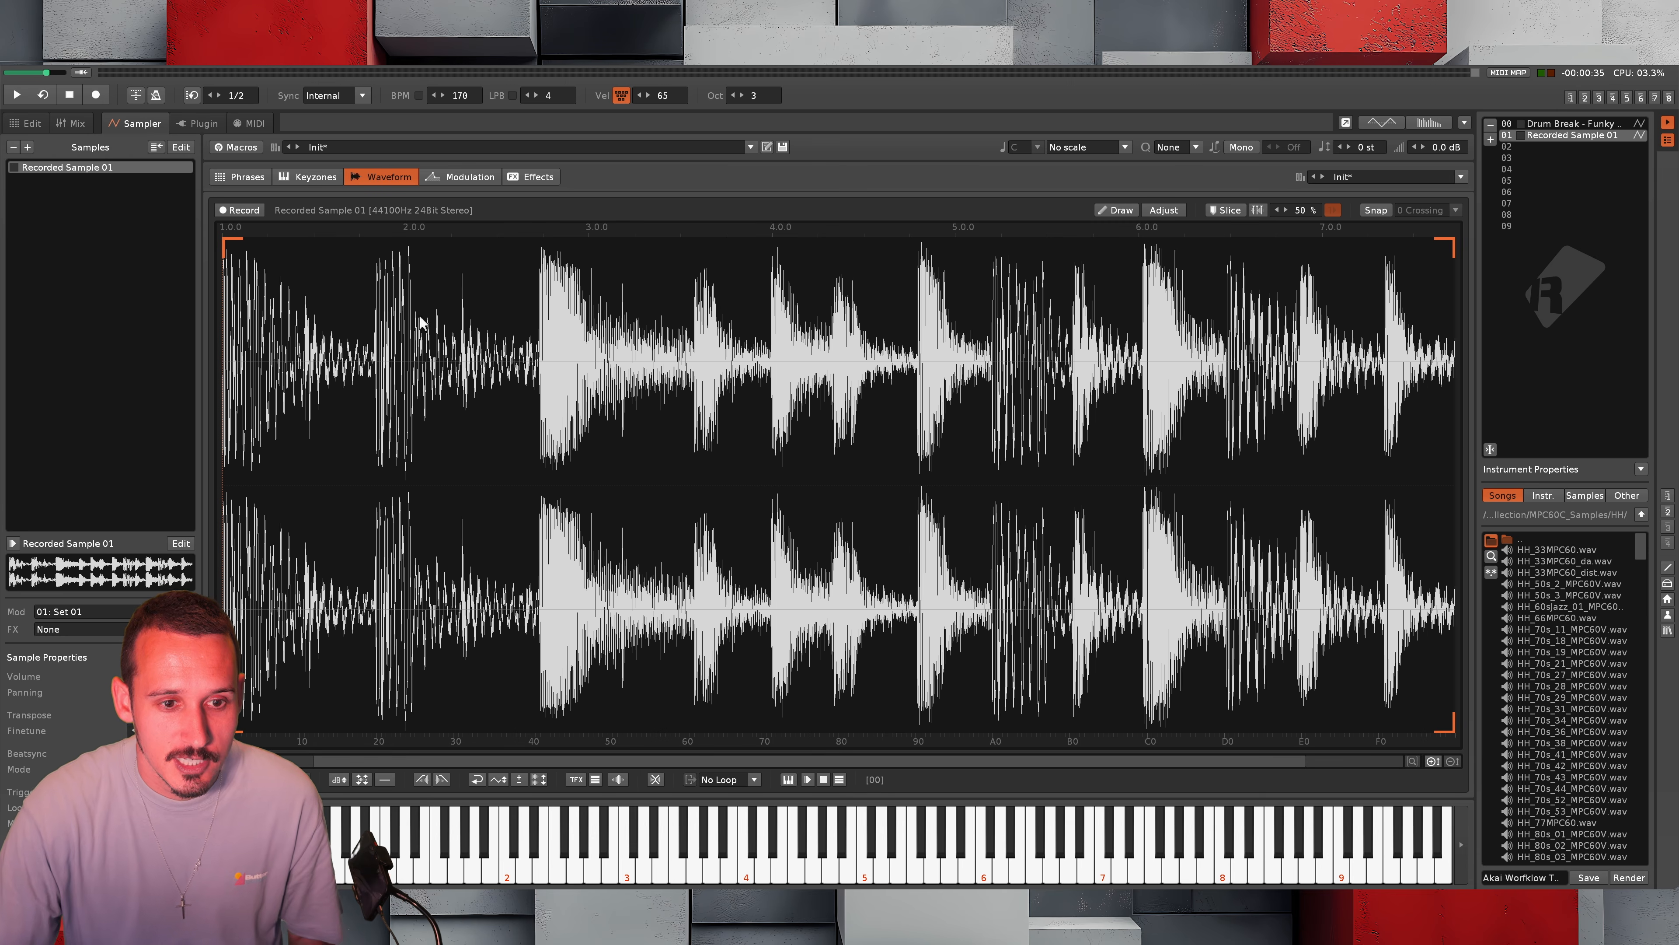
Place 15 slice markers on the drum hits of Recorded Sample 01 in the Renoise waveform editor
{"action": "left_click", "coordinate": [558, 473]}
{"action": "key", "text": "Home"}
{"action": "key", "text": "ctrl+k"}
{"action": "scroll", "coordinate": [379, 363], "scroll_direction": "up", "scroll_amount": 6}
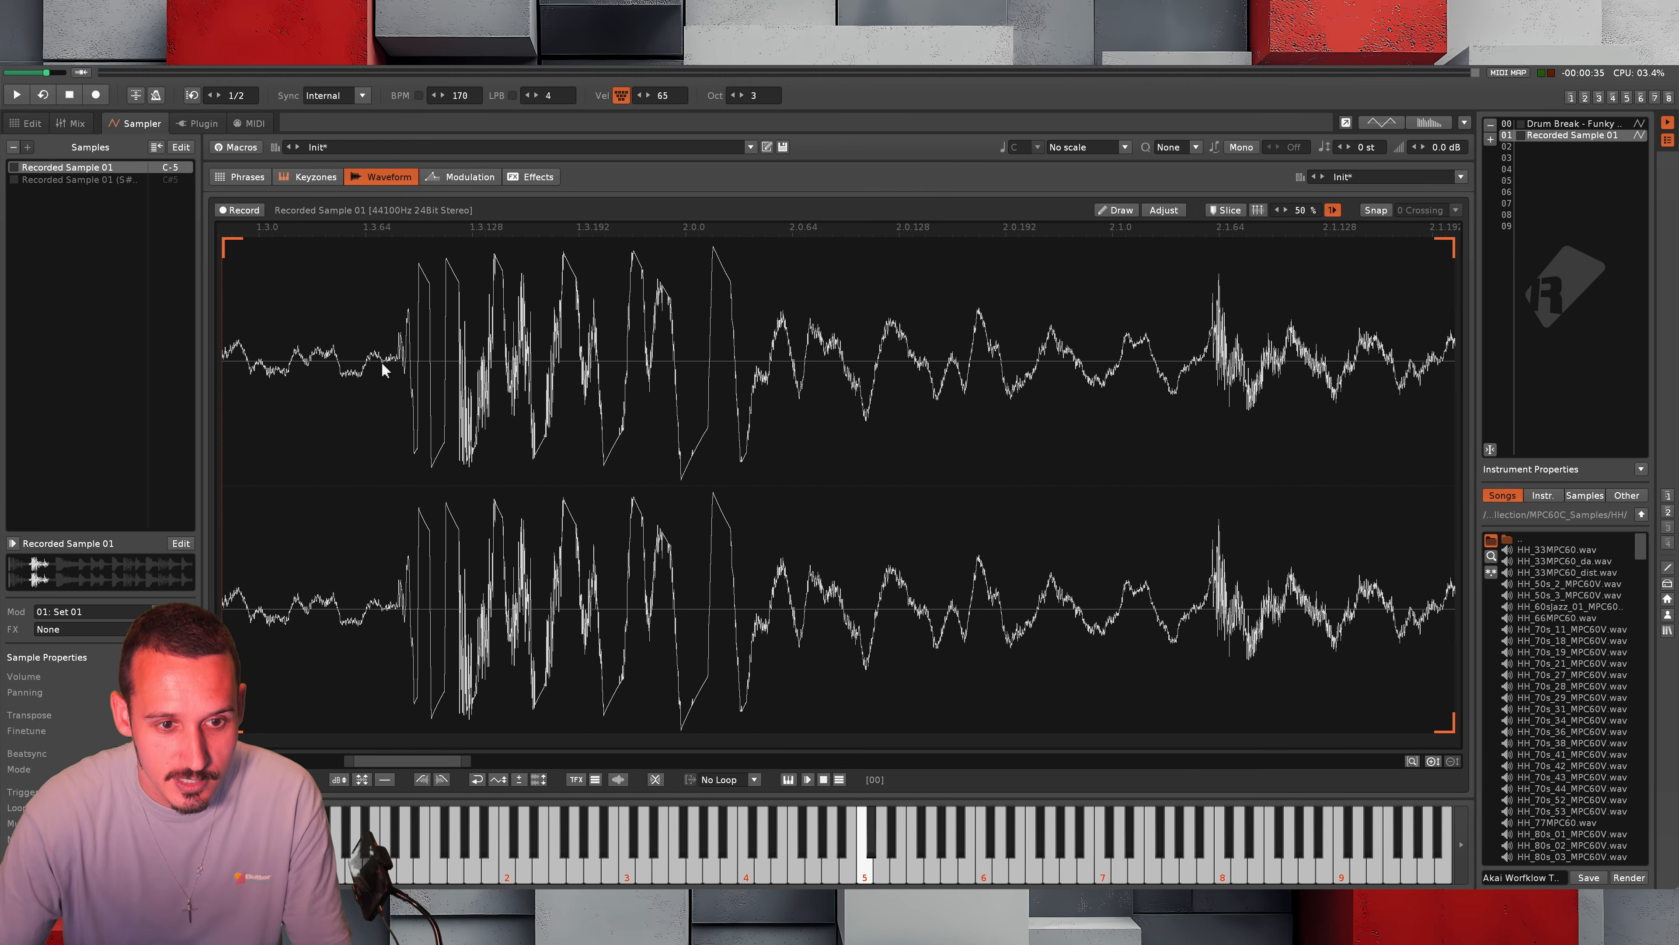
{"action": "scroll", "coordinate": [1086, 367], "scroll_direction": "down", "scroll_amount": 3}
{"action": "scroll", "coordinate": [1086, 368], "scroll_direction": "up", "scroll_amount": 3}
{"action": "scroll", "coordinate": [1182, 364], "scroll_direction": "down", "scroll_amount": 3}
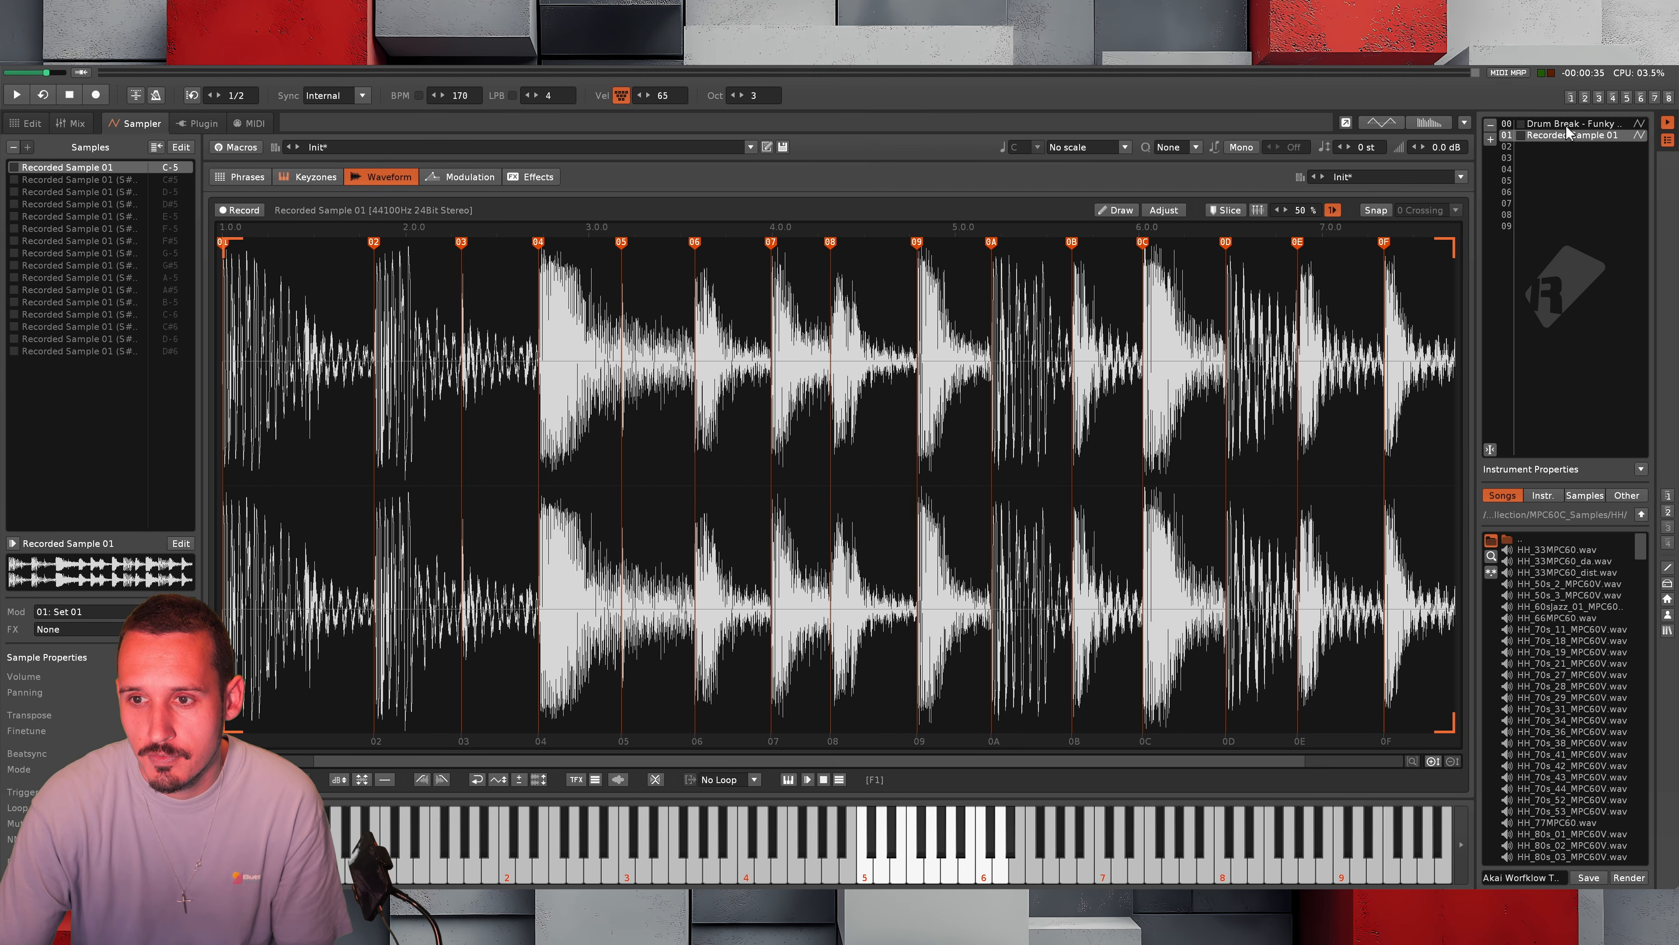
Move the sliced Recorded Sample 01 instrument to slot 04 and place a duplicate of it in slot 07
{"action": "left_click_drag", "start_coordinate": [1569, 131], "coordinate": [1561, 171]}
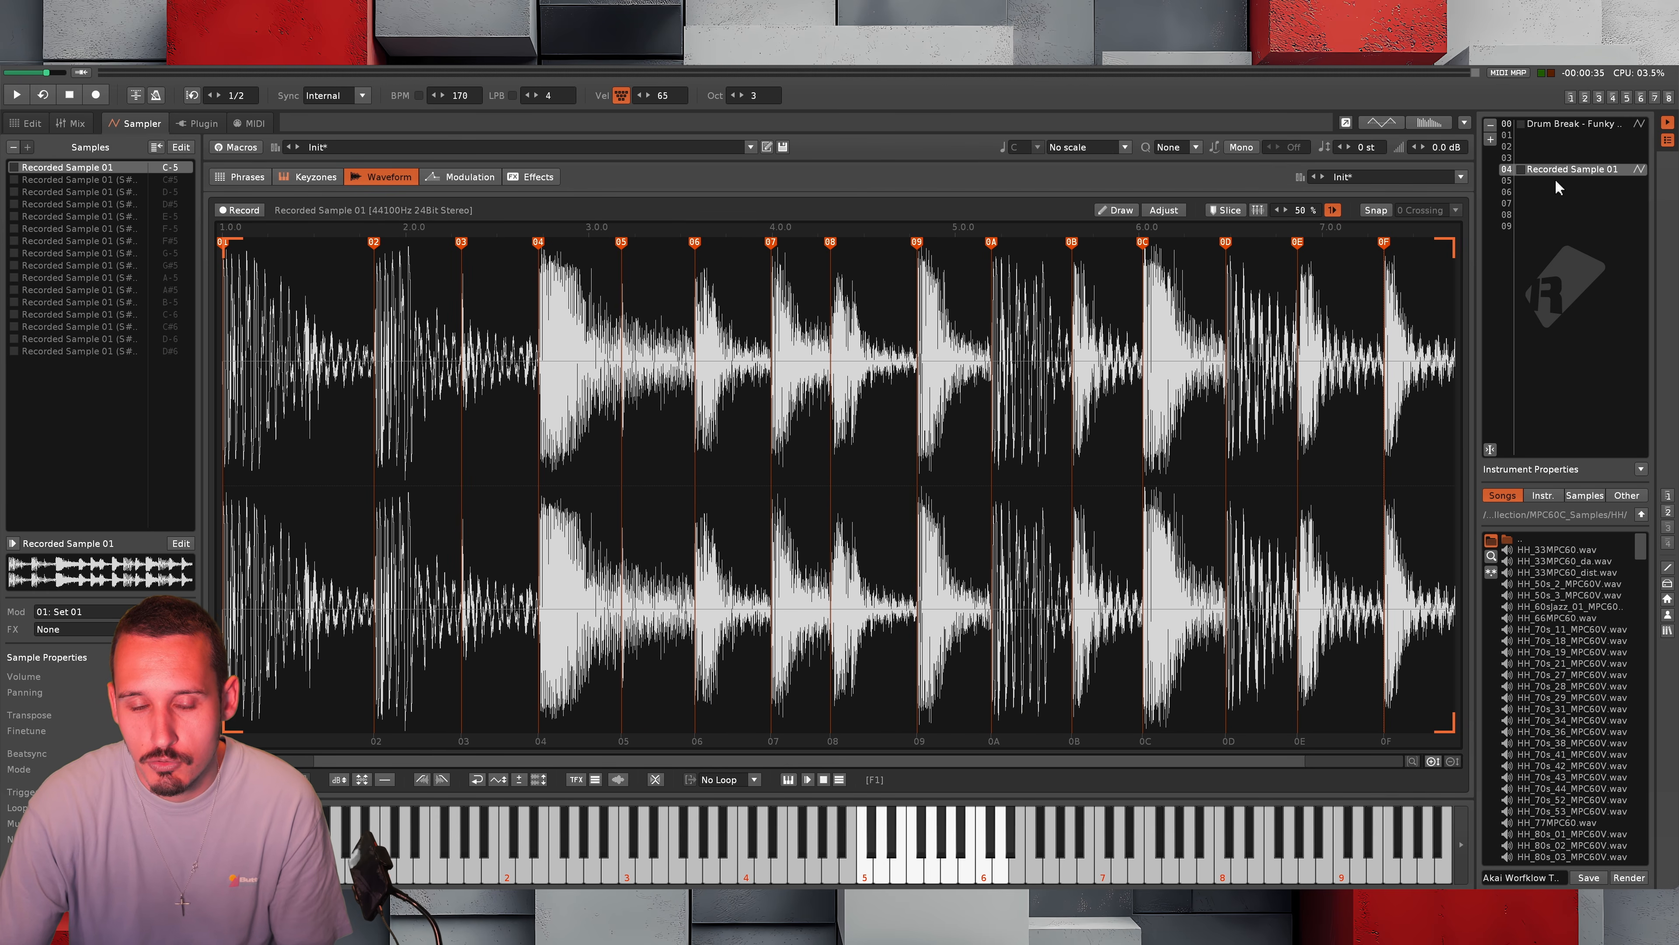
{"action": "left_click", "coordinate": [1563, 169]}
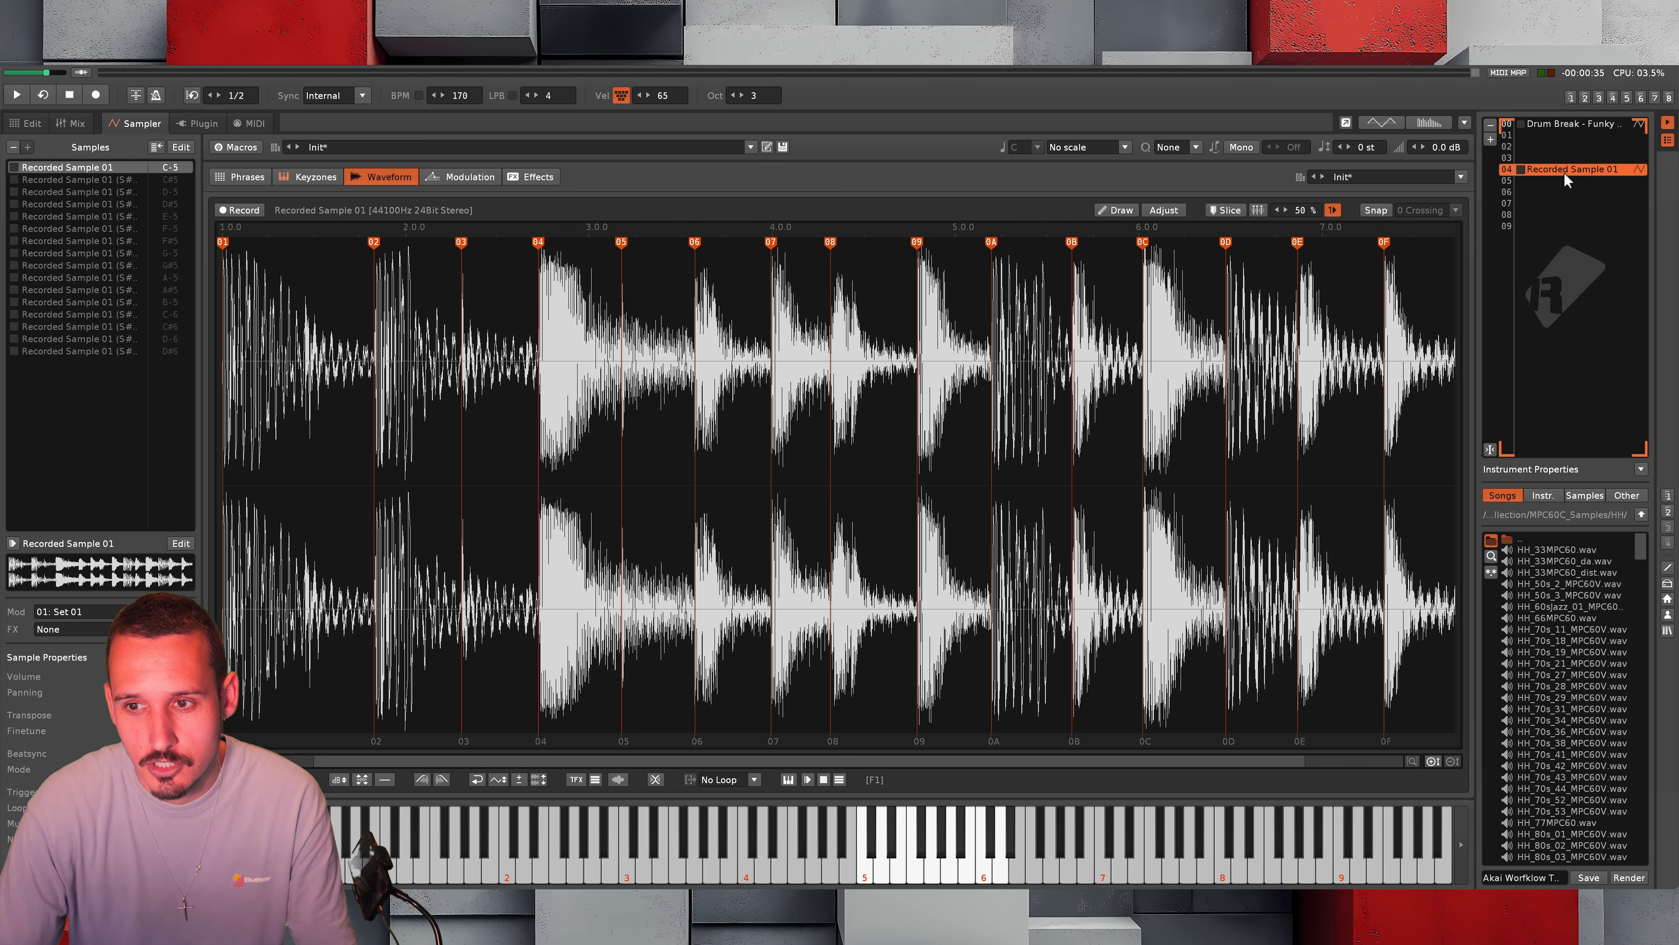
{"action": "key", "text": "ctrl+d"}
{"action": "left_click_drag", "start_coordinate": [1562, 177], "coordinate": [1565, 207]}
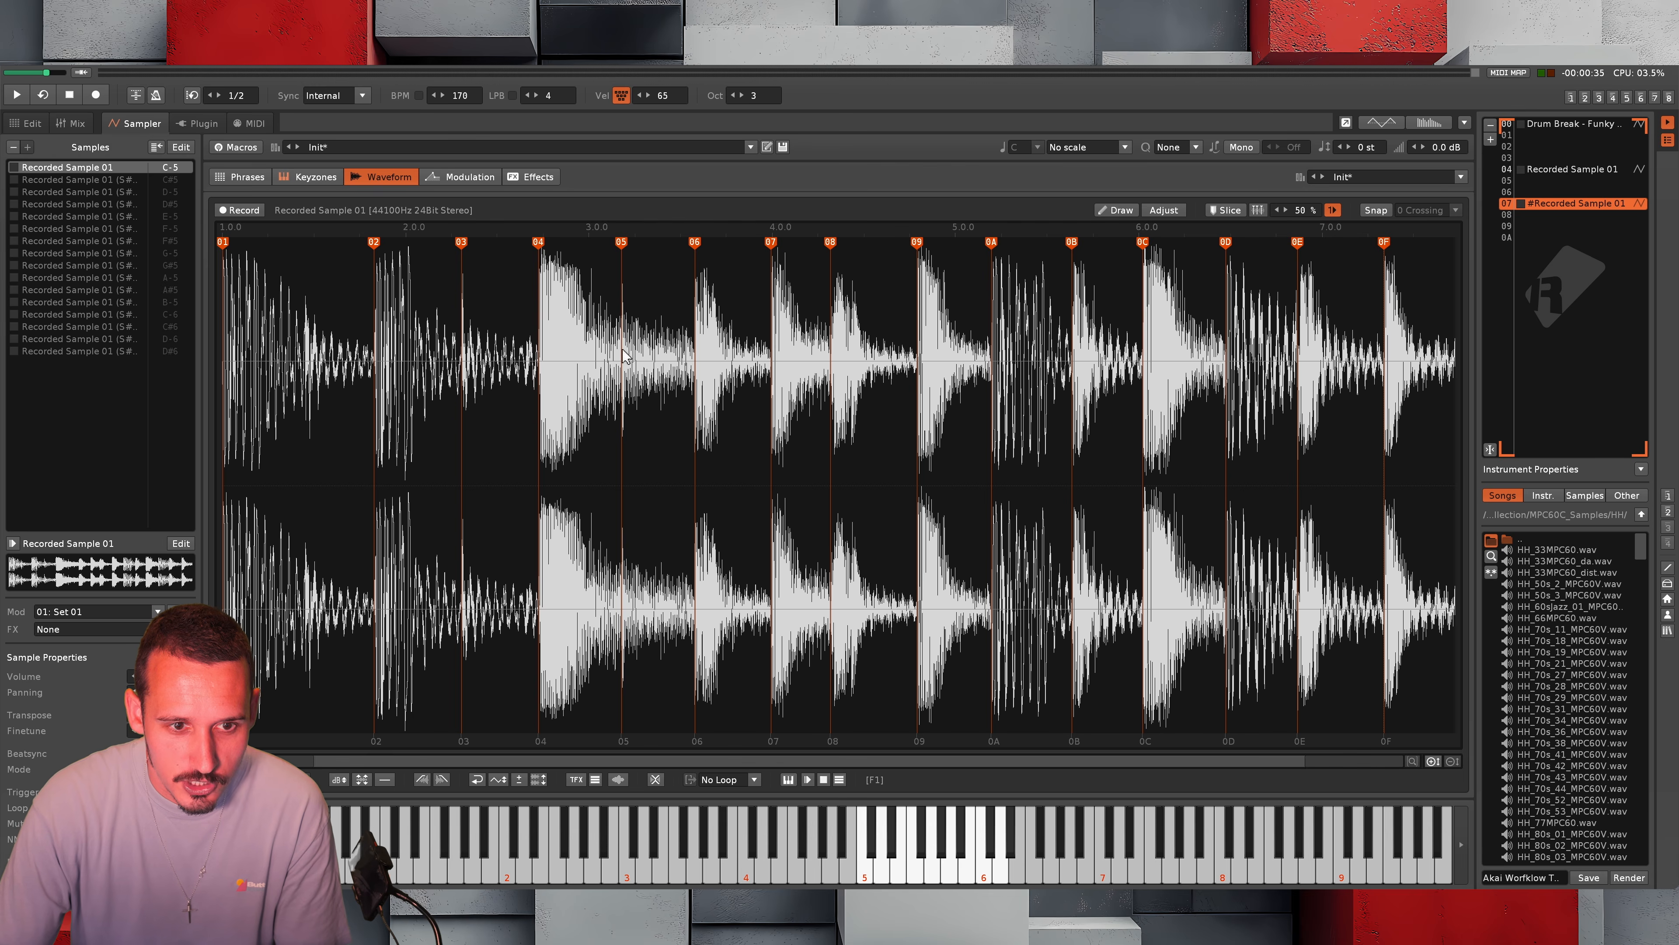
Render the duplicate instrument's slices into separate samples and delete the full-length Recorded Sample 01 from its sample list
{"action": "right_click", "coordinate": [624, 379]}
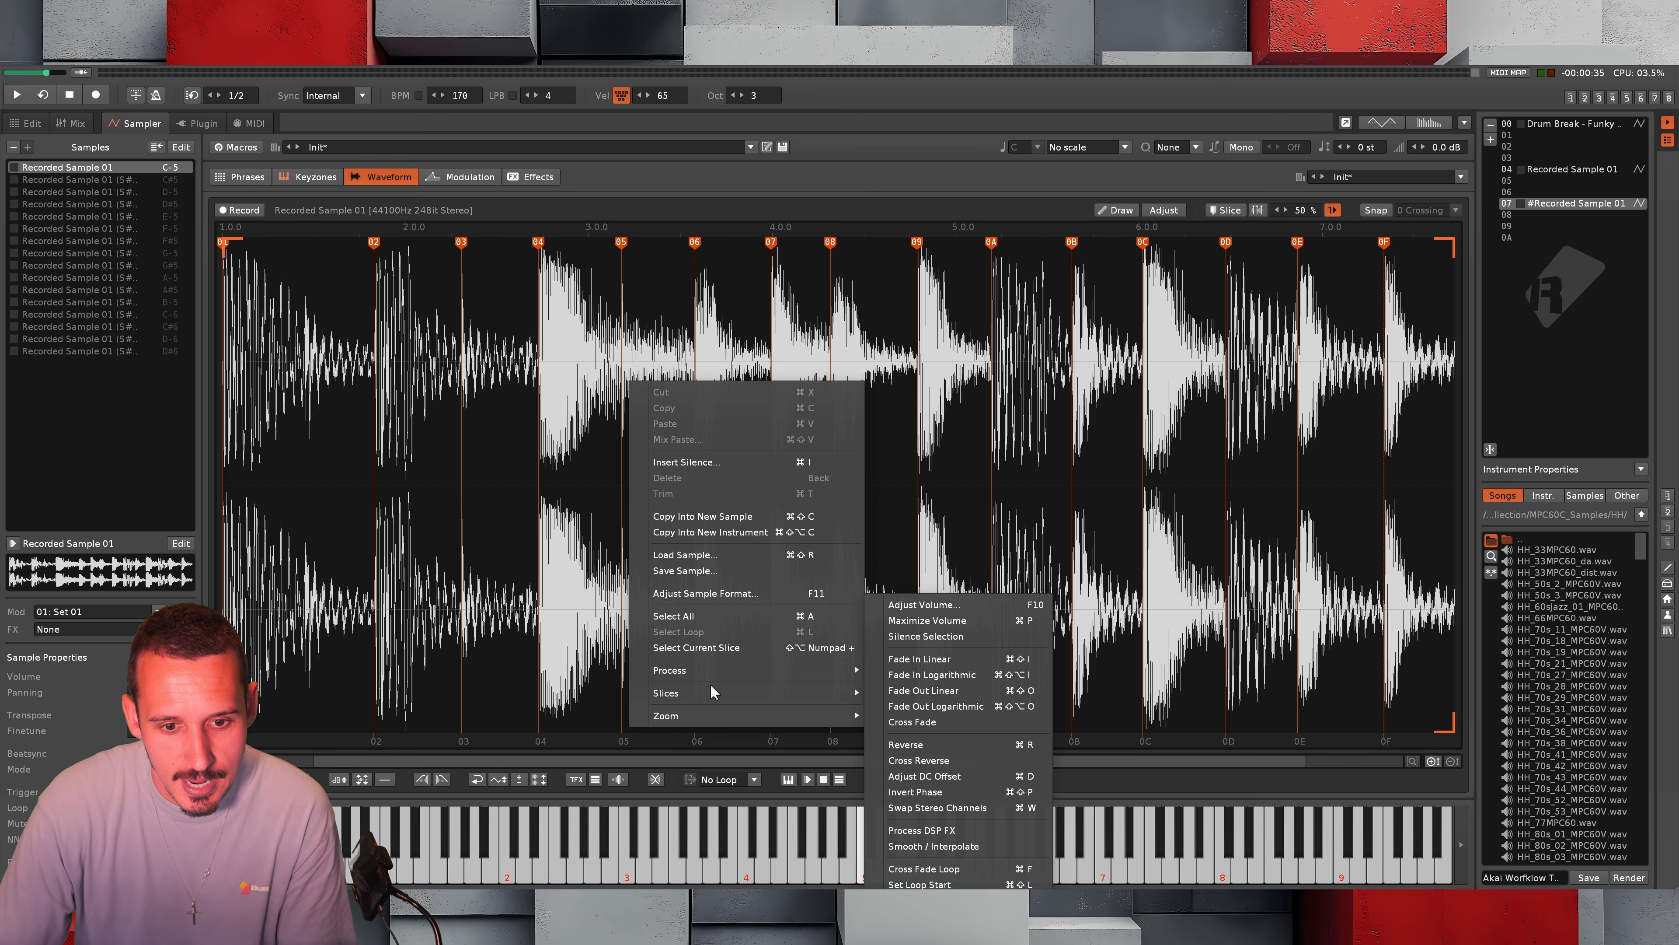
{"action": "mouse_move", "coordinate": [711, 693]}
{"action": "left_click", "coordinate": [945, 852]}
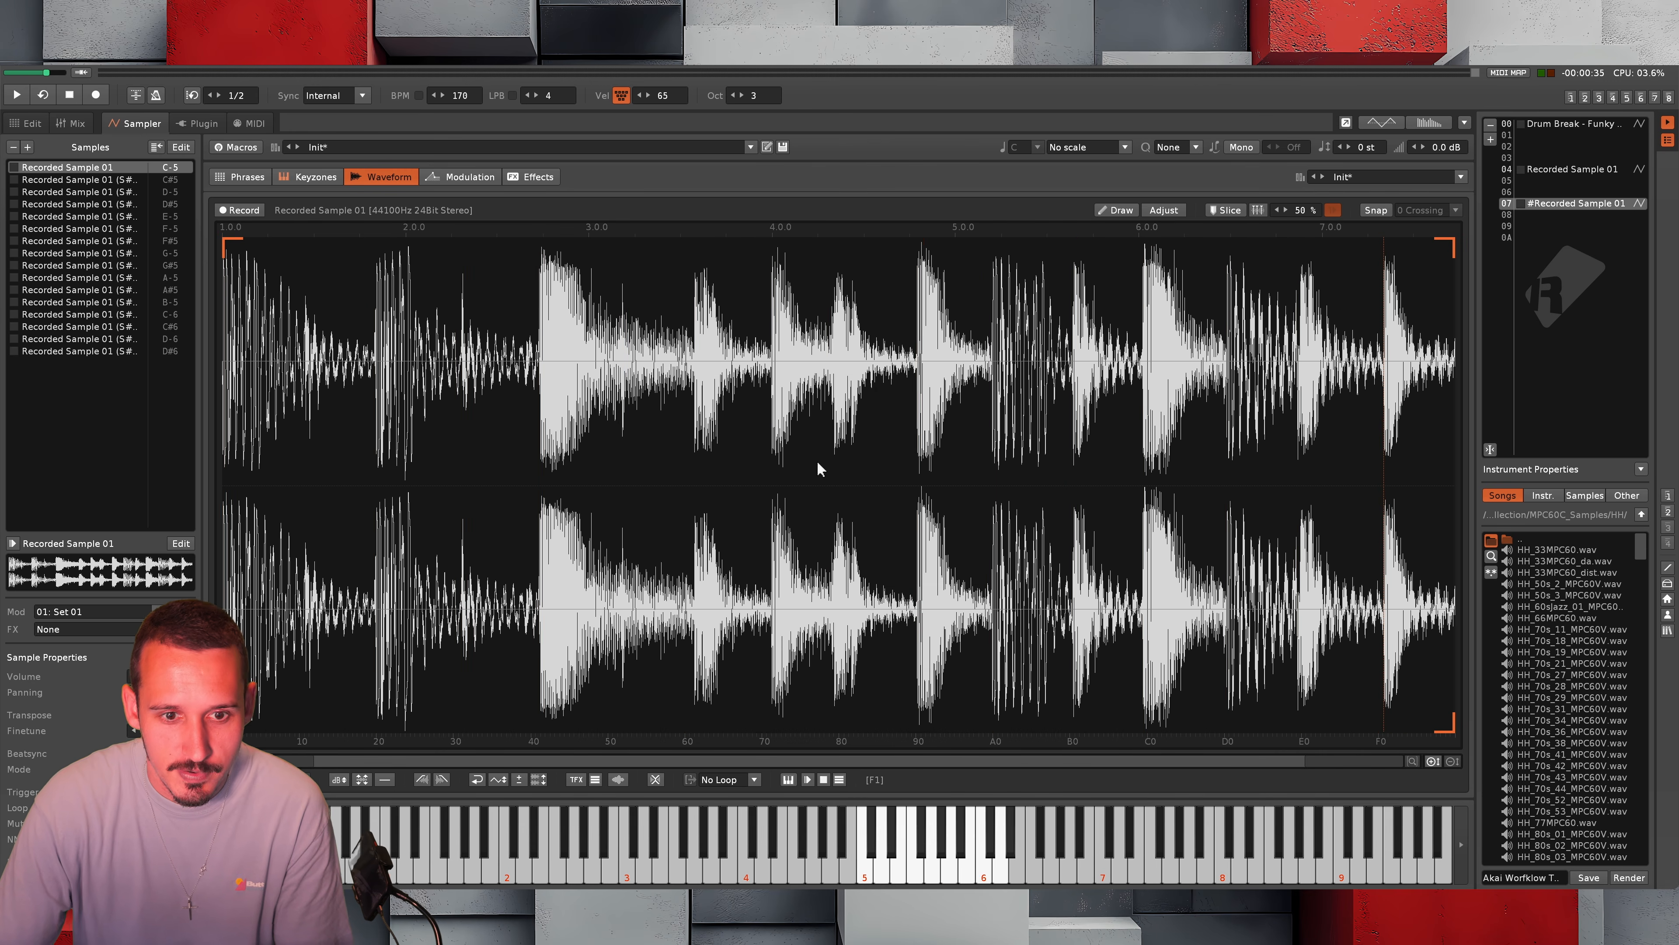
{"action": "left_click", "coordinate": [90, 165]}
{"action": "key", "text": "Delete"}
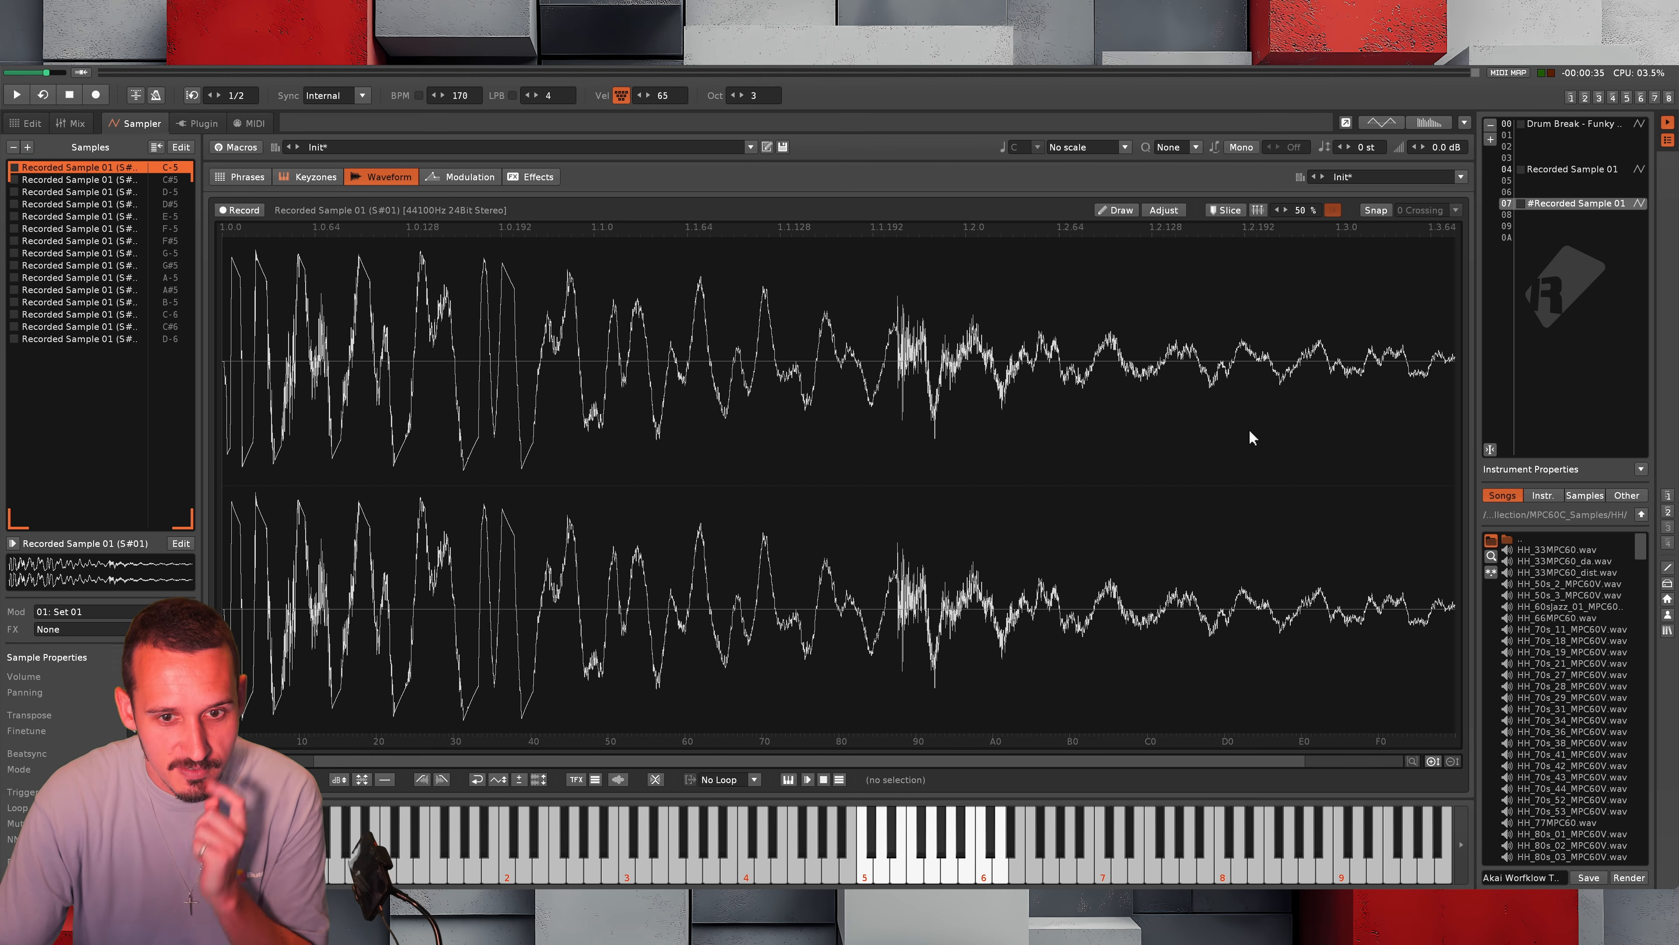
Select all the rendered slice samples and layer their keyzones across the full note range
{"action": "key", "text": "Down"}
{"action": "key", "text": "Down"}
{"action": "key", "text": "Down"}
{"action": "key", "text": "Down"}
{"action": "key", "text": "Down"}
{"action": "key", "text": "Down"}
{"action": "key", "text": "Down"}
{"action": "key", "text": "Down"}
{"action": "key", "text": "Down"}
{"action": "key", "text": "Down"}
{"action": "key", "text": "Down"}
{"action": "key", "text": "Down"}
{"action": "key", "text": "Down"}
{"action": "key", "text": "Down"}
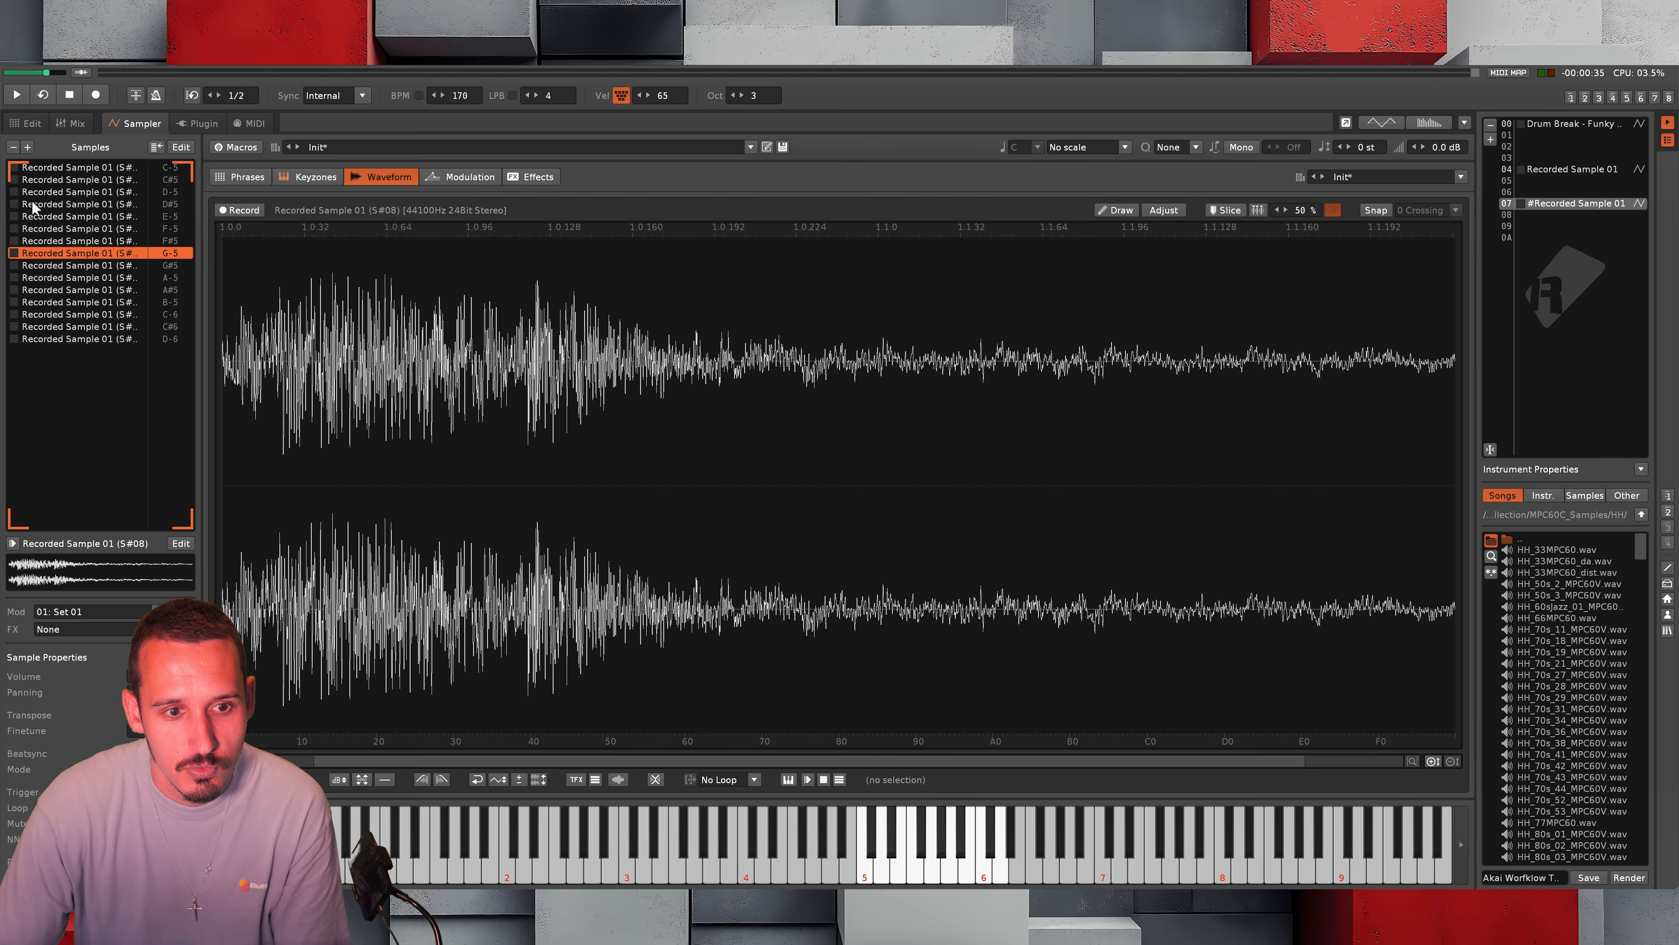
{"action": "key", "text": "Home"}
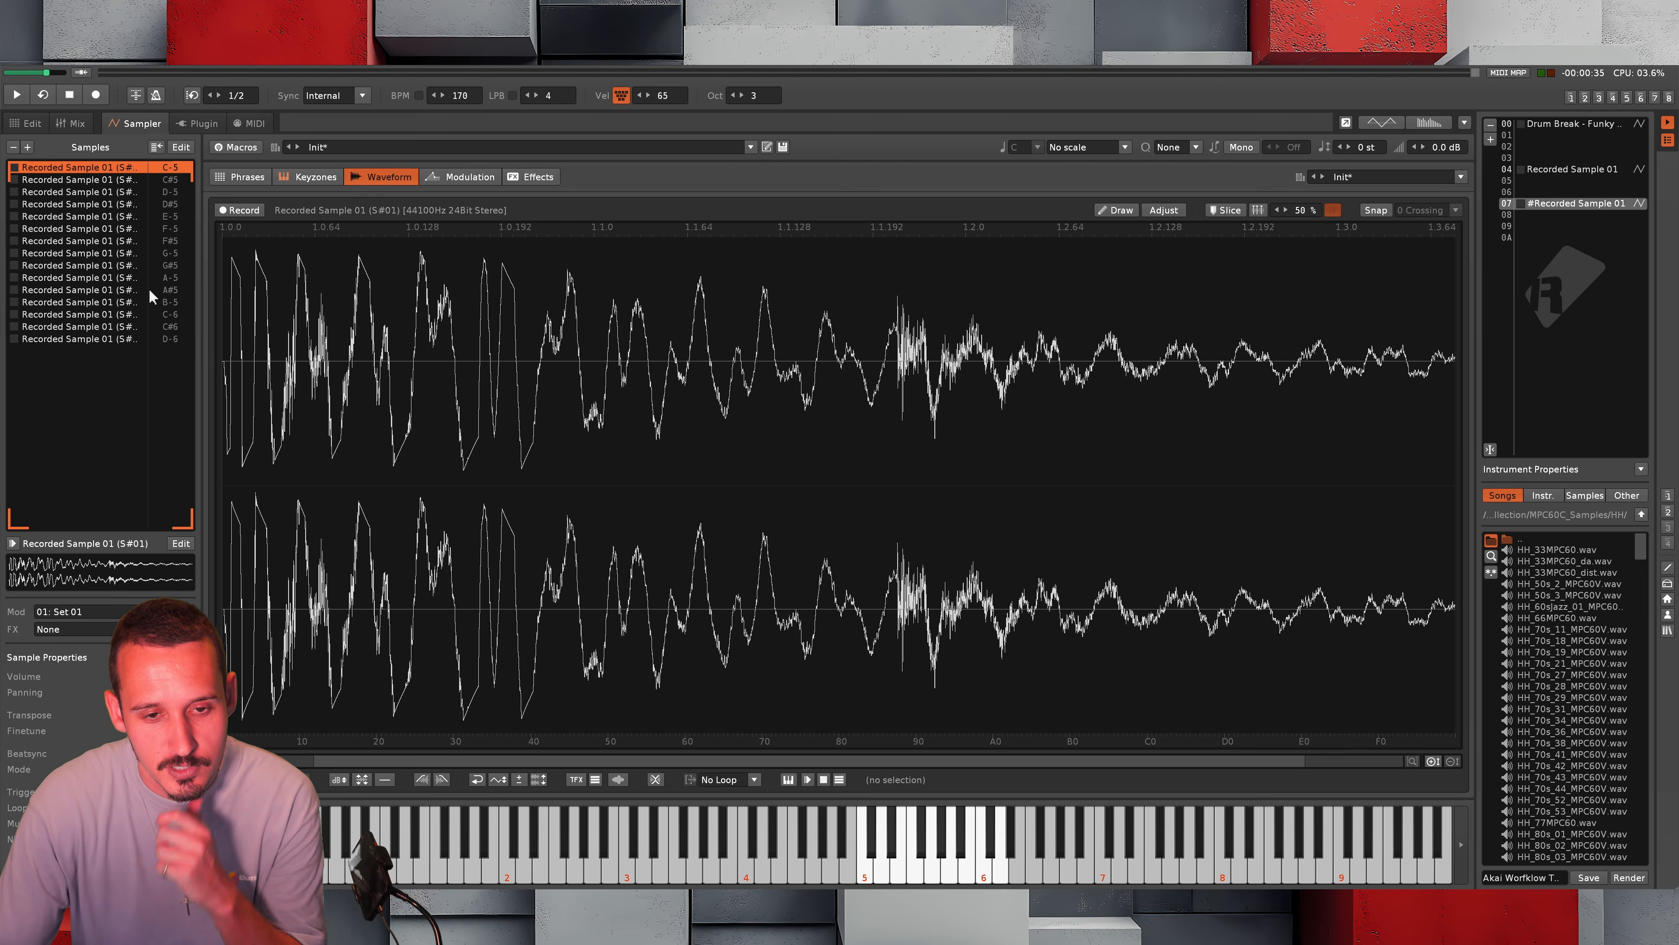
{"action": "left_click", "coordinate": [113, 336], "text": "shift"}
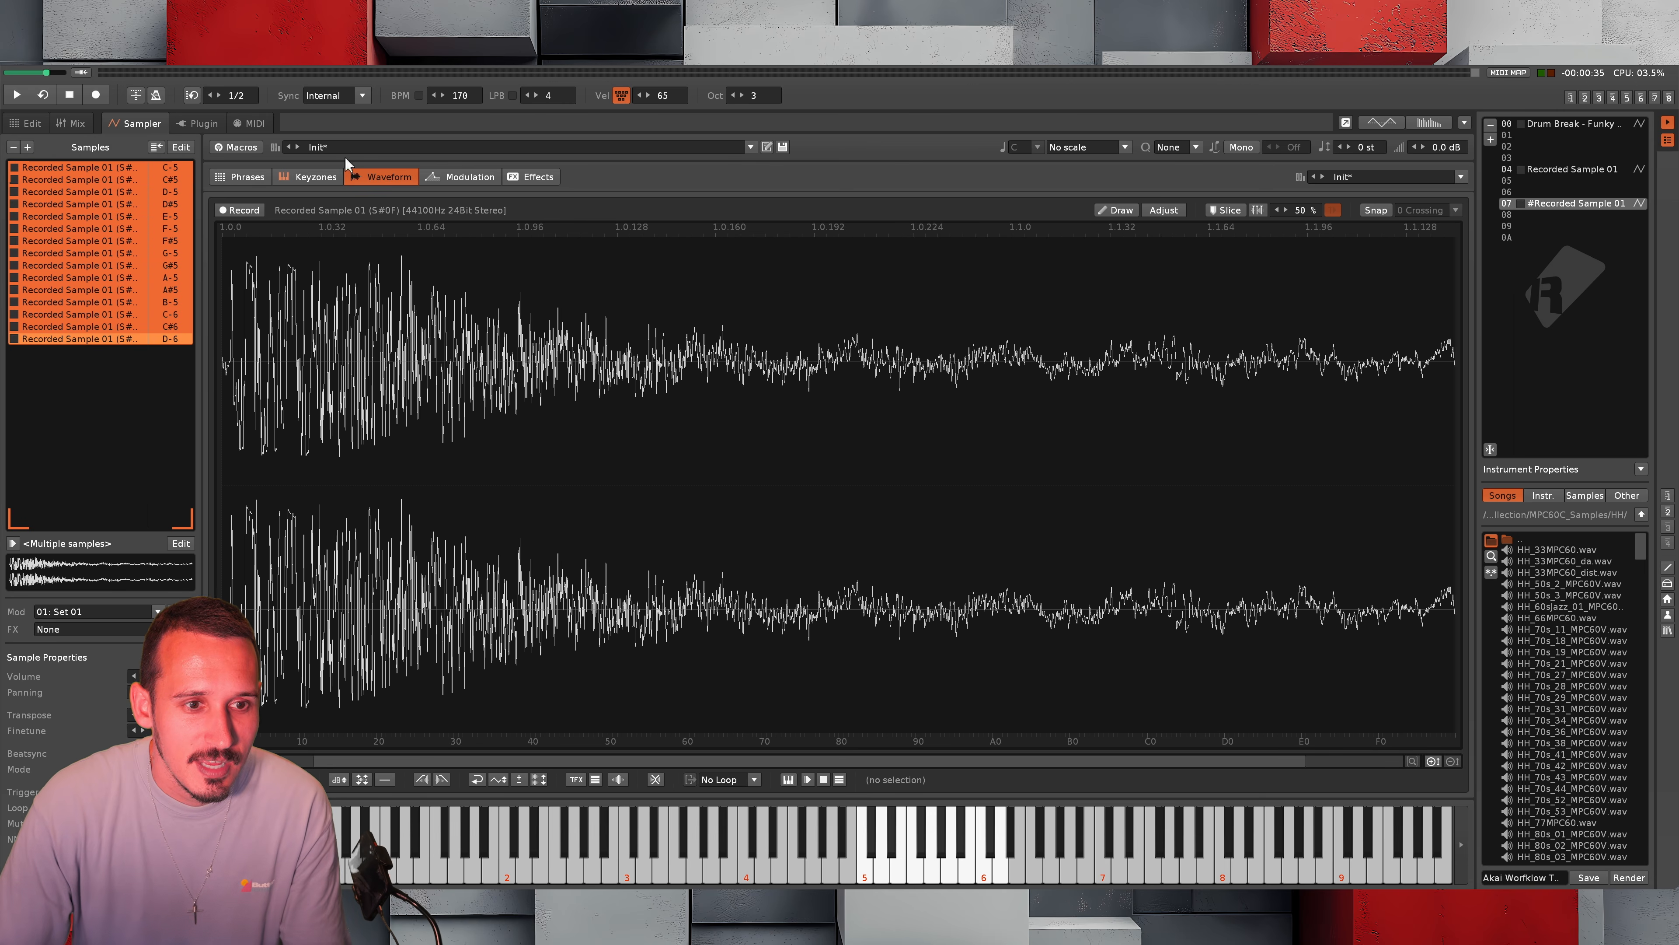
{"action": "left_click", "coordinate": [311, 176]}
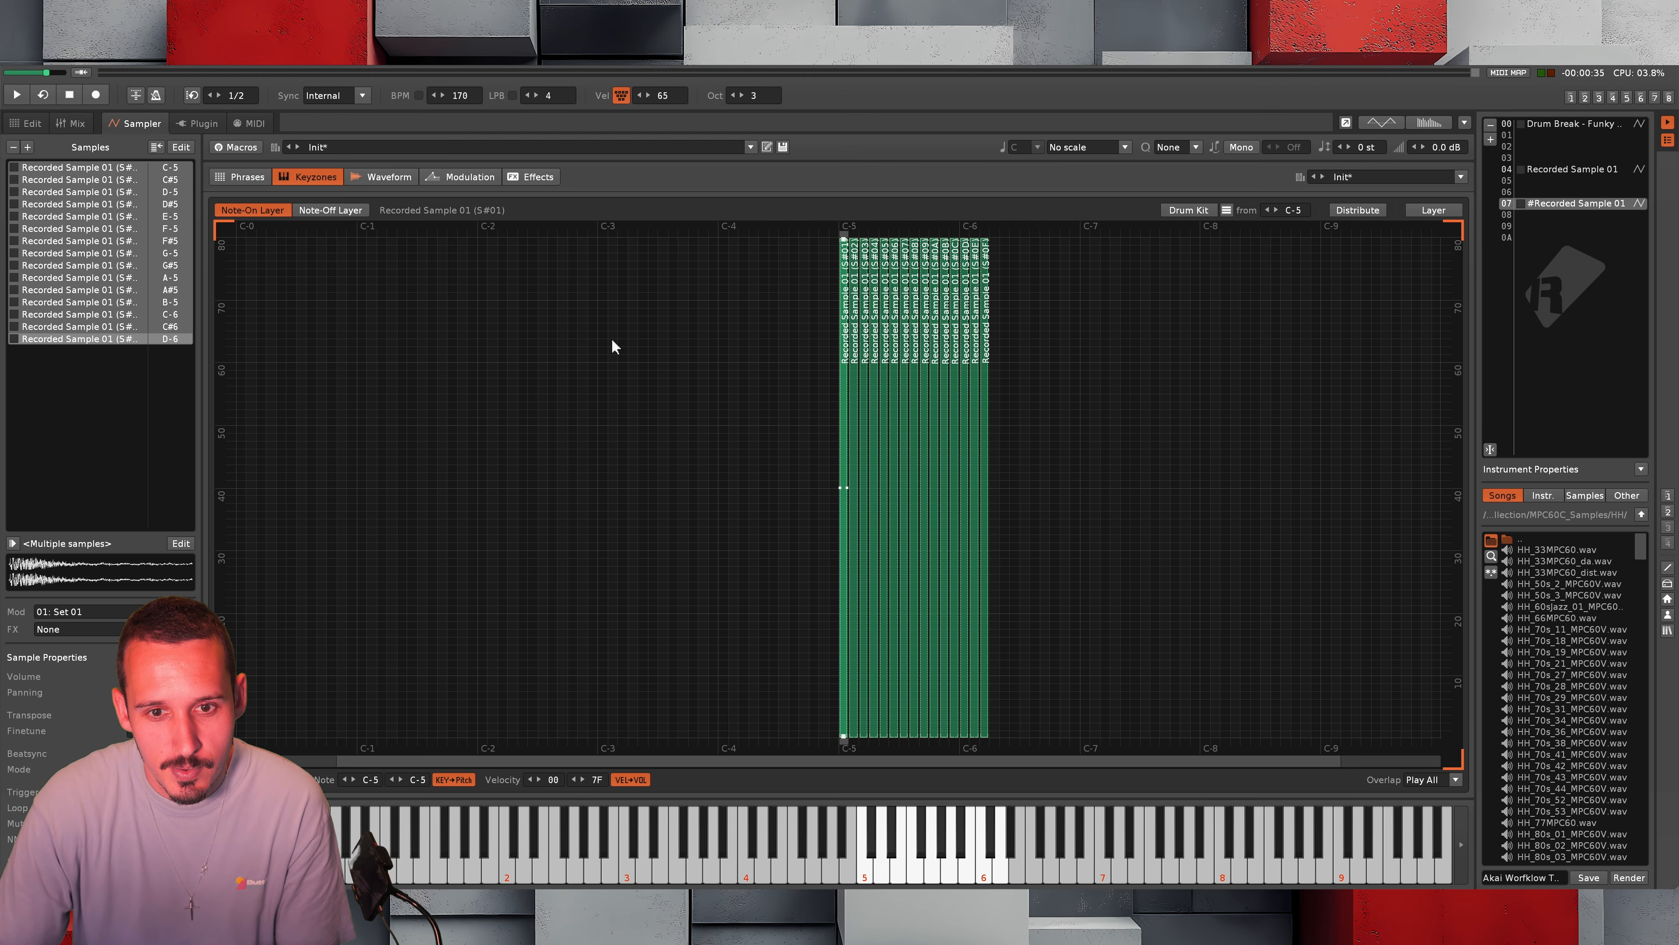
{"action": "left_click", "coordinate": [1434, 210]}
Batch rename all the selected samples as Funky BRK with sequential numbering
{"action": "right_click", "coordinate": [109, 248]}
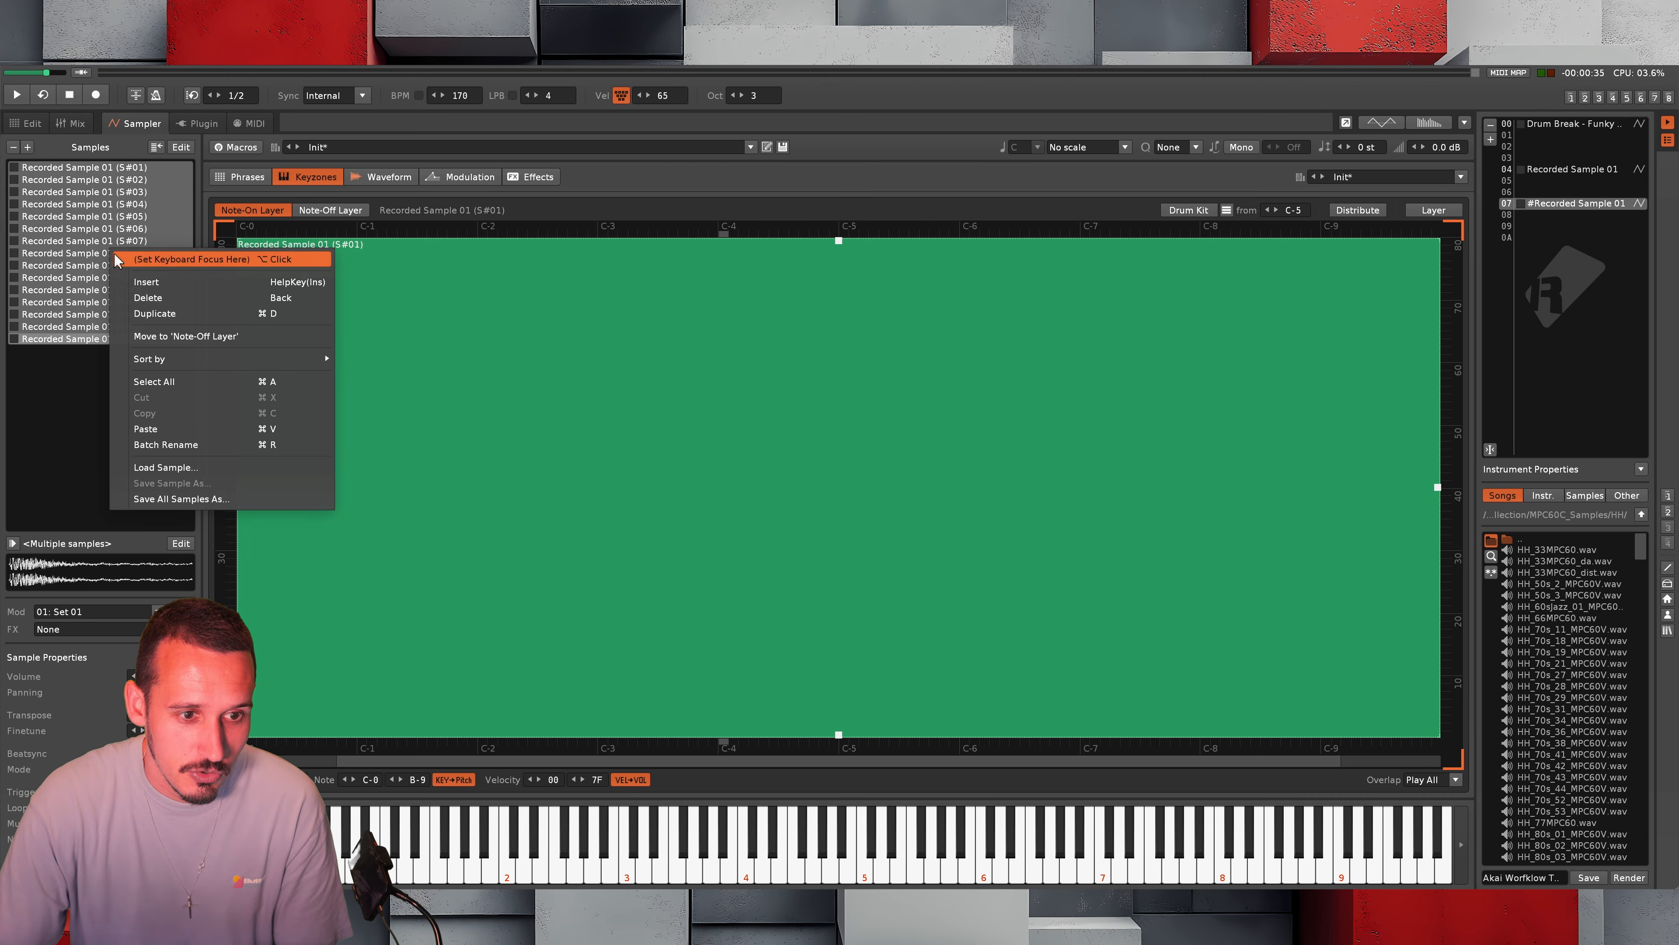
{"action": "left_click", "coordinate": [179, 444]}
{"action": "type", "text": "F"}
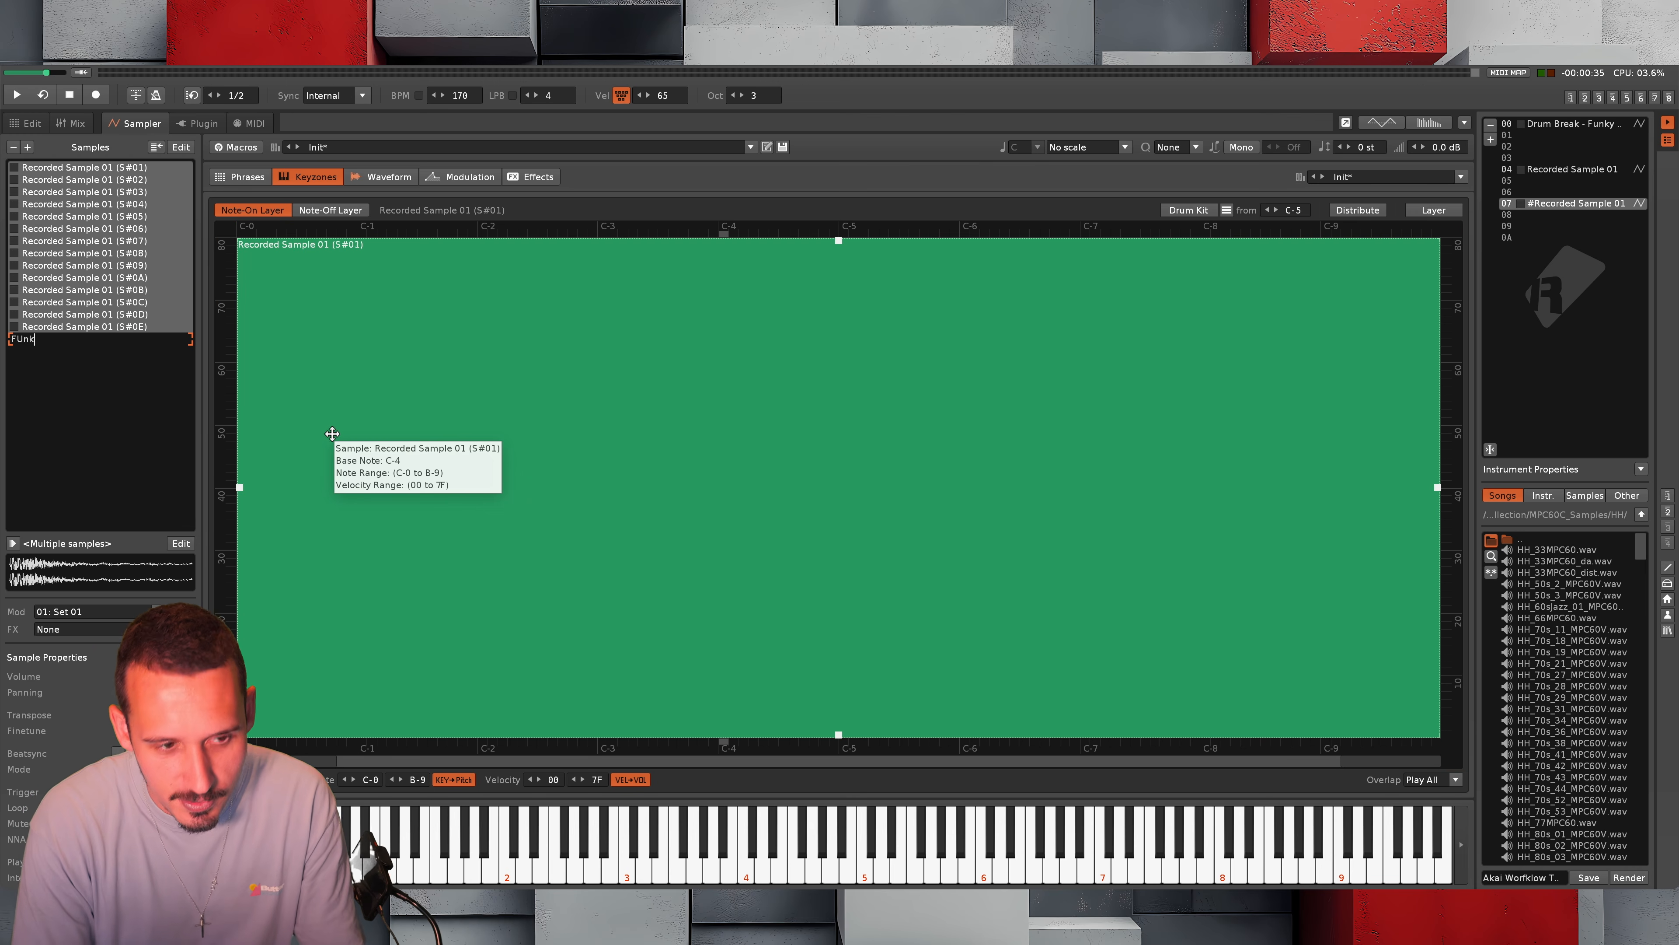
{"action": "type", "text": "unky BRK"}
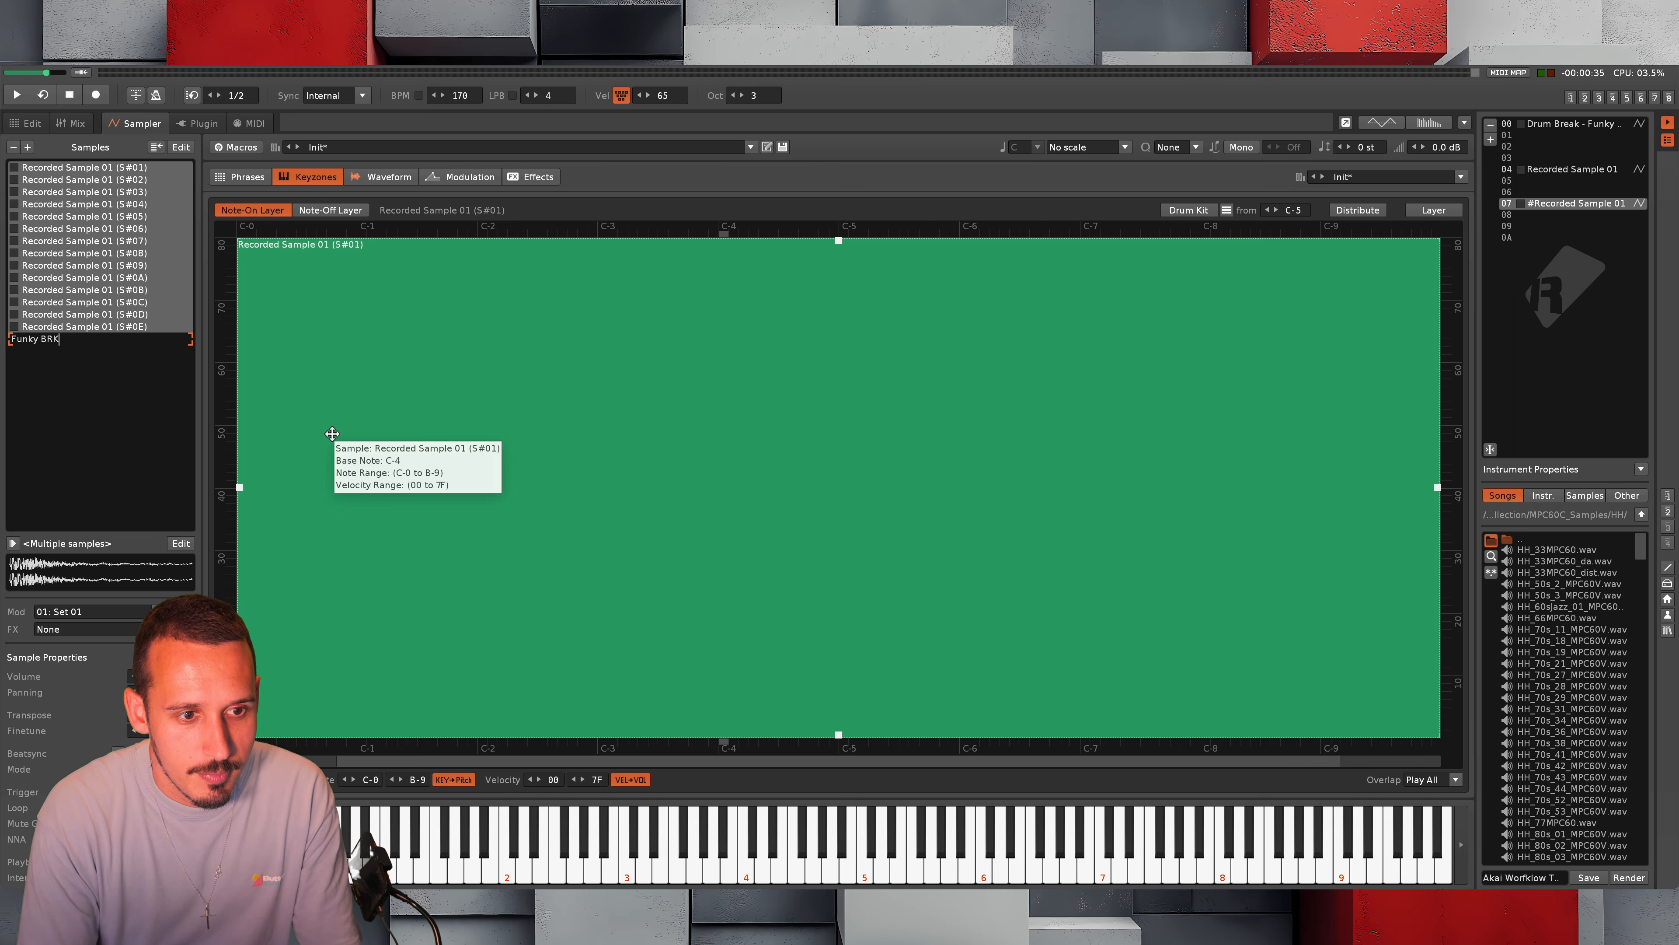
{"action": "key", "text": "Return"}
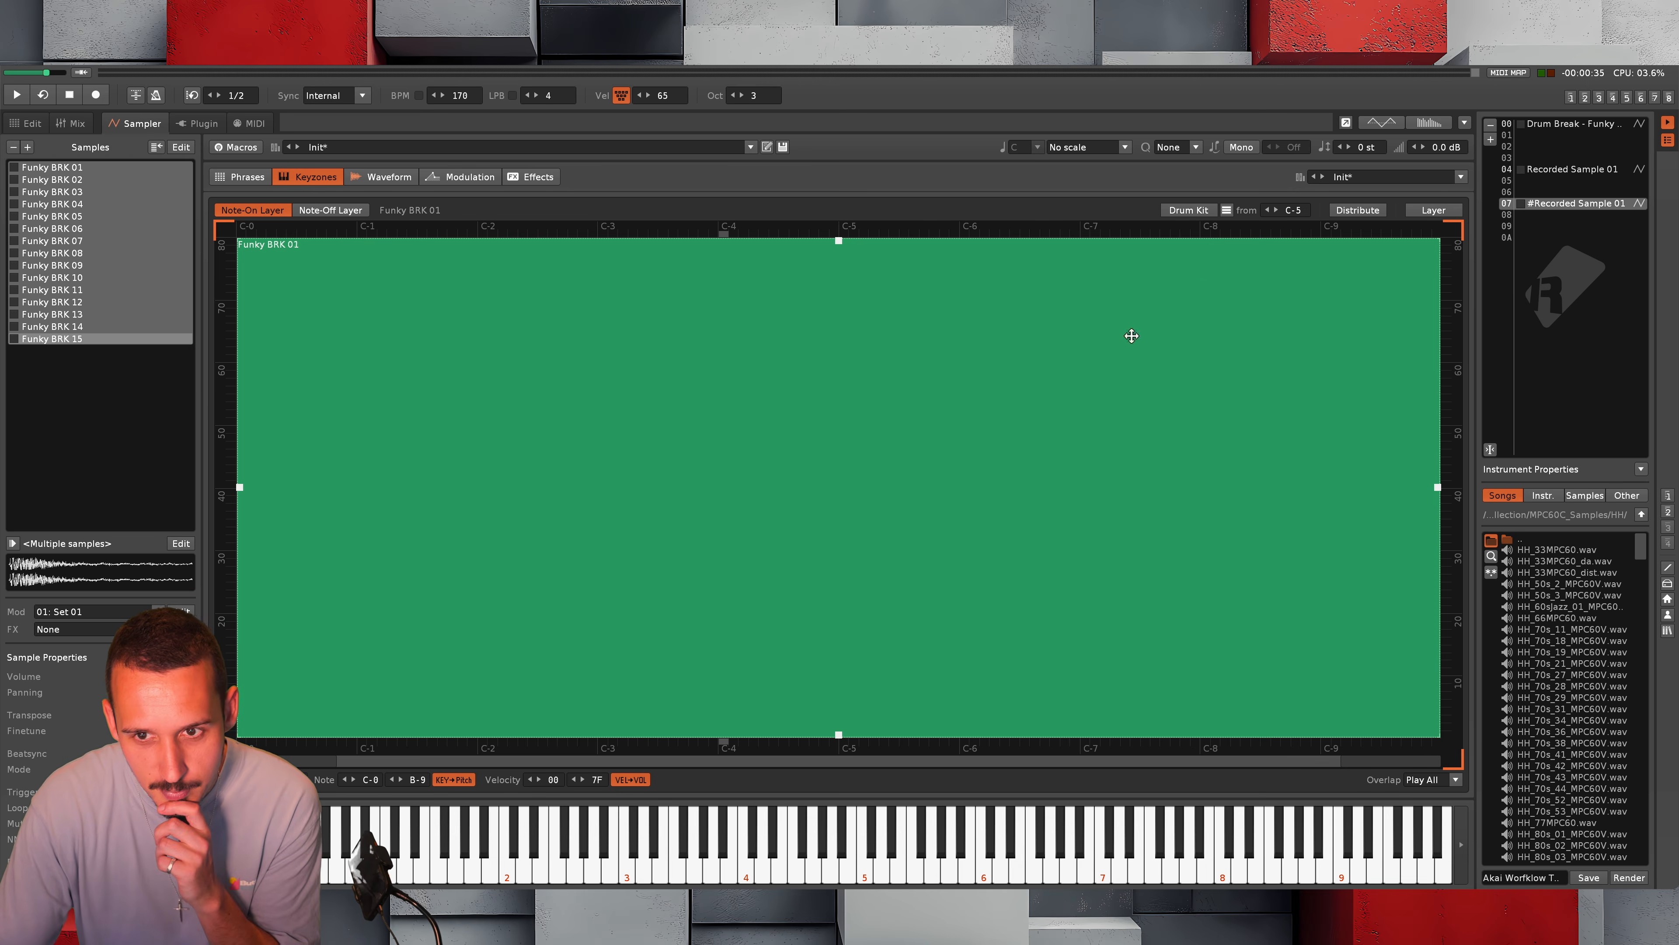
Map the Funky BRK samples as a drum kit starting from C-5 and select the empty instrument slot 08
{"action": "left_click", "coordinate": [1188, 210]}
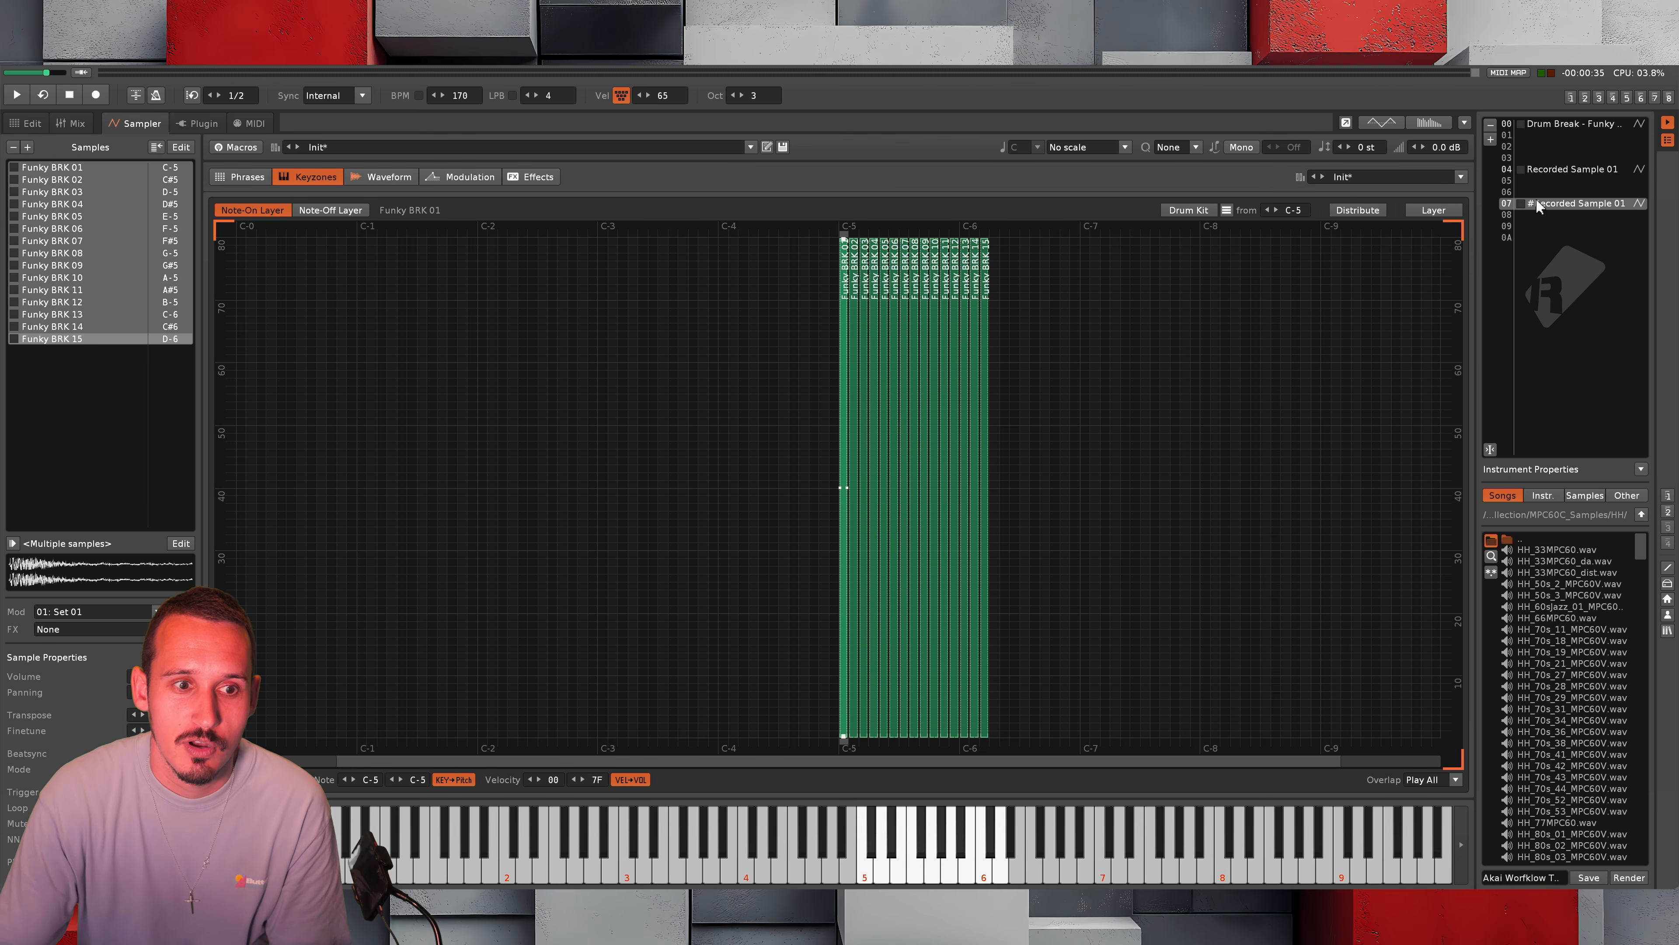
{"action": "left_click", "coordinate": [139, 303]}
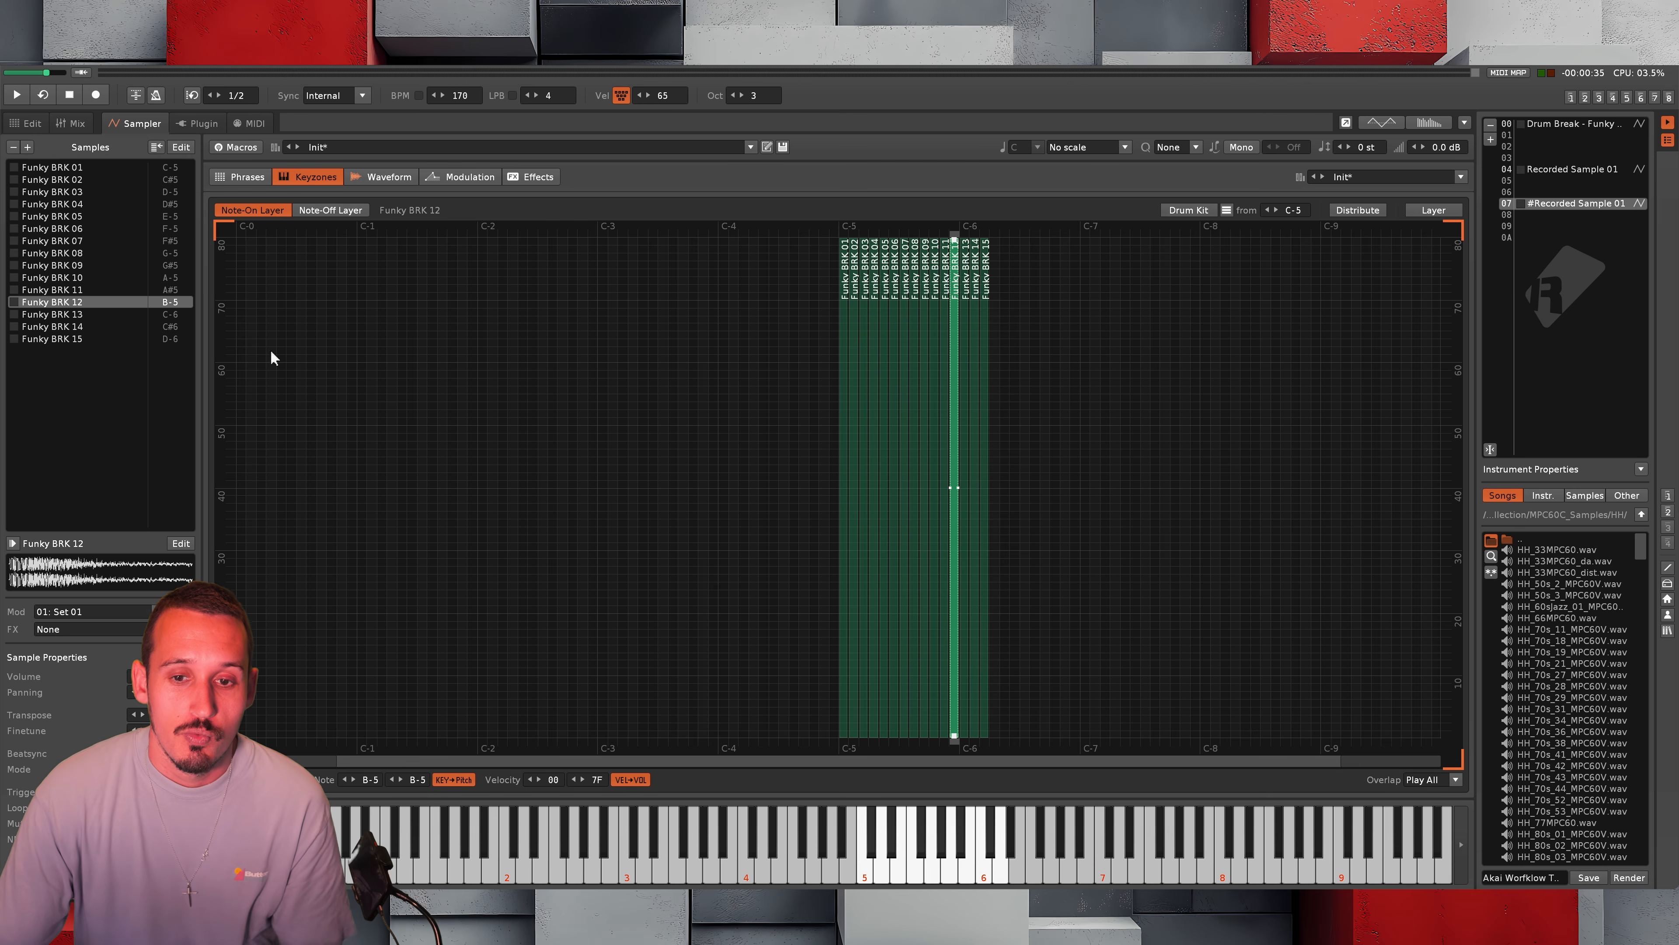
{"action": "left_click_drag", "start_coordinate": [1150, 287], "coordinate": [684, 394]}
{"action": "left_click", "coordinate": [1153, 343]}
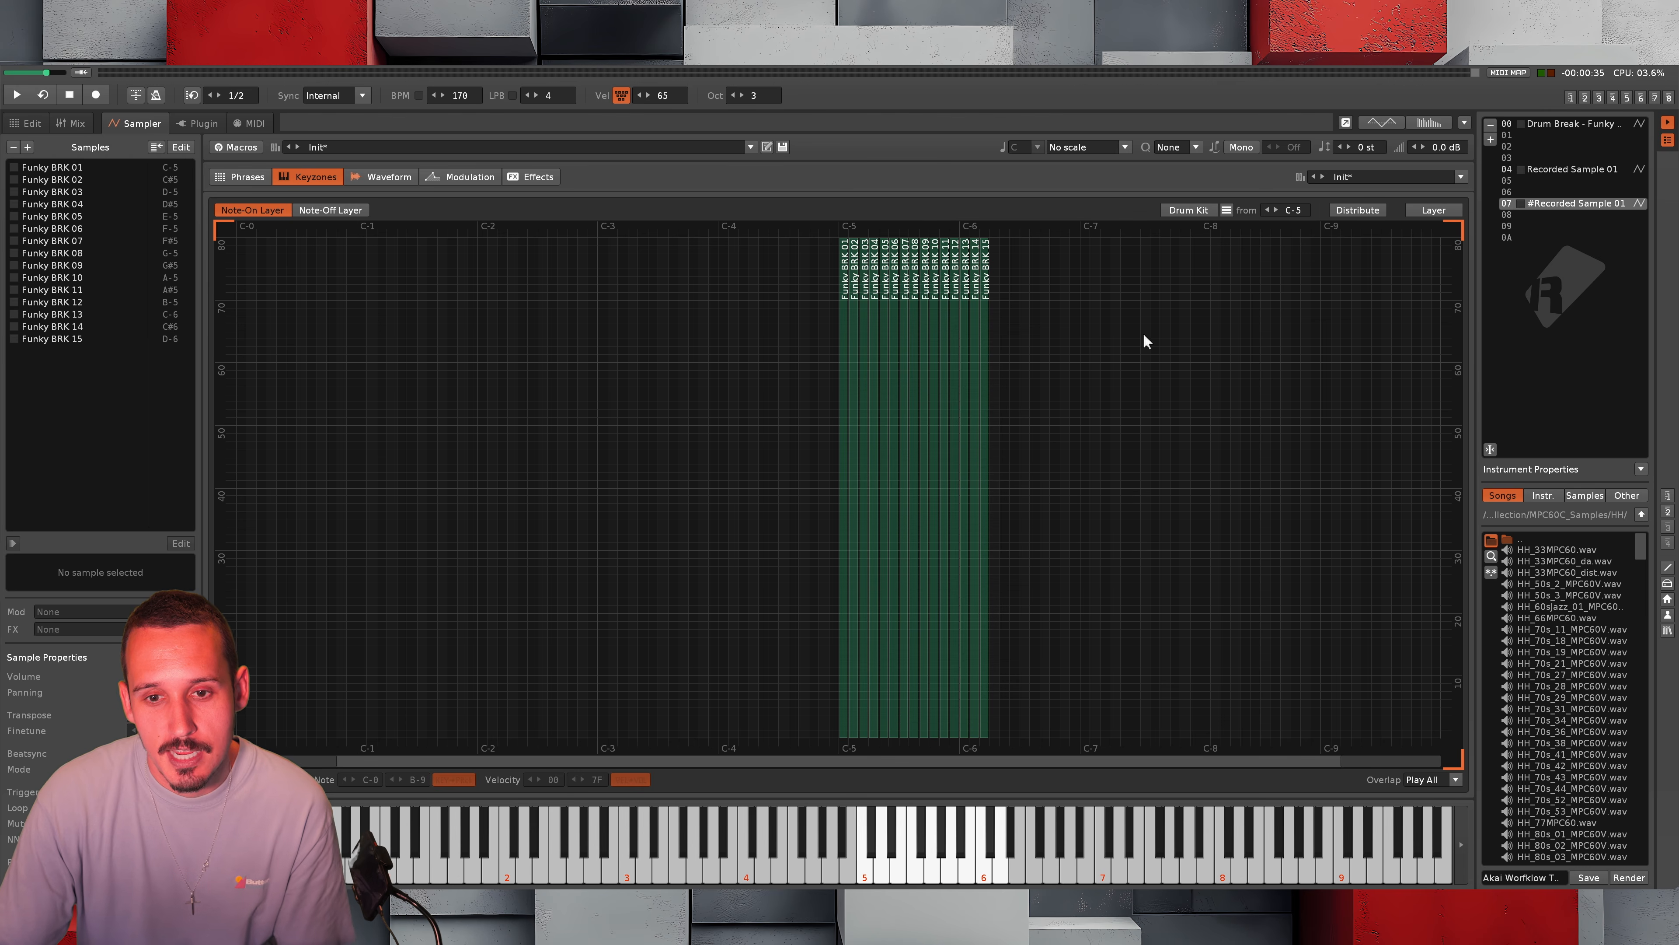
{"action": "left_click", "coordinate": [1583, 216]}
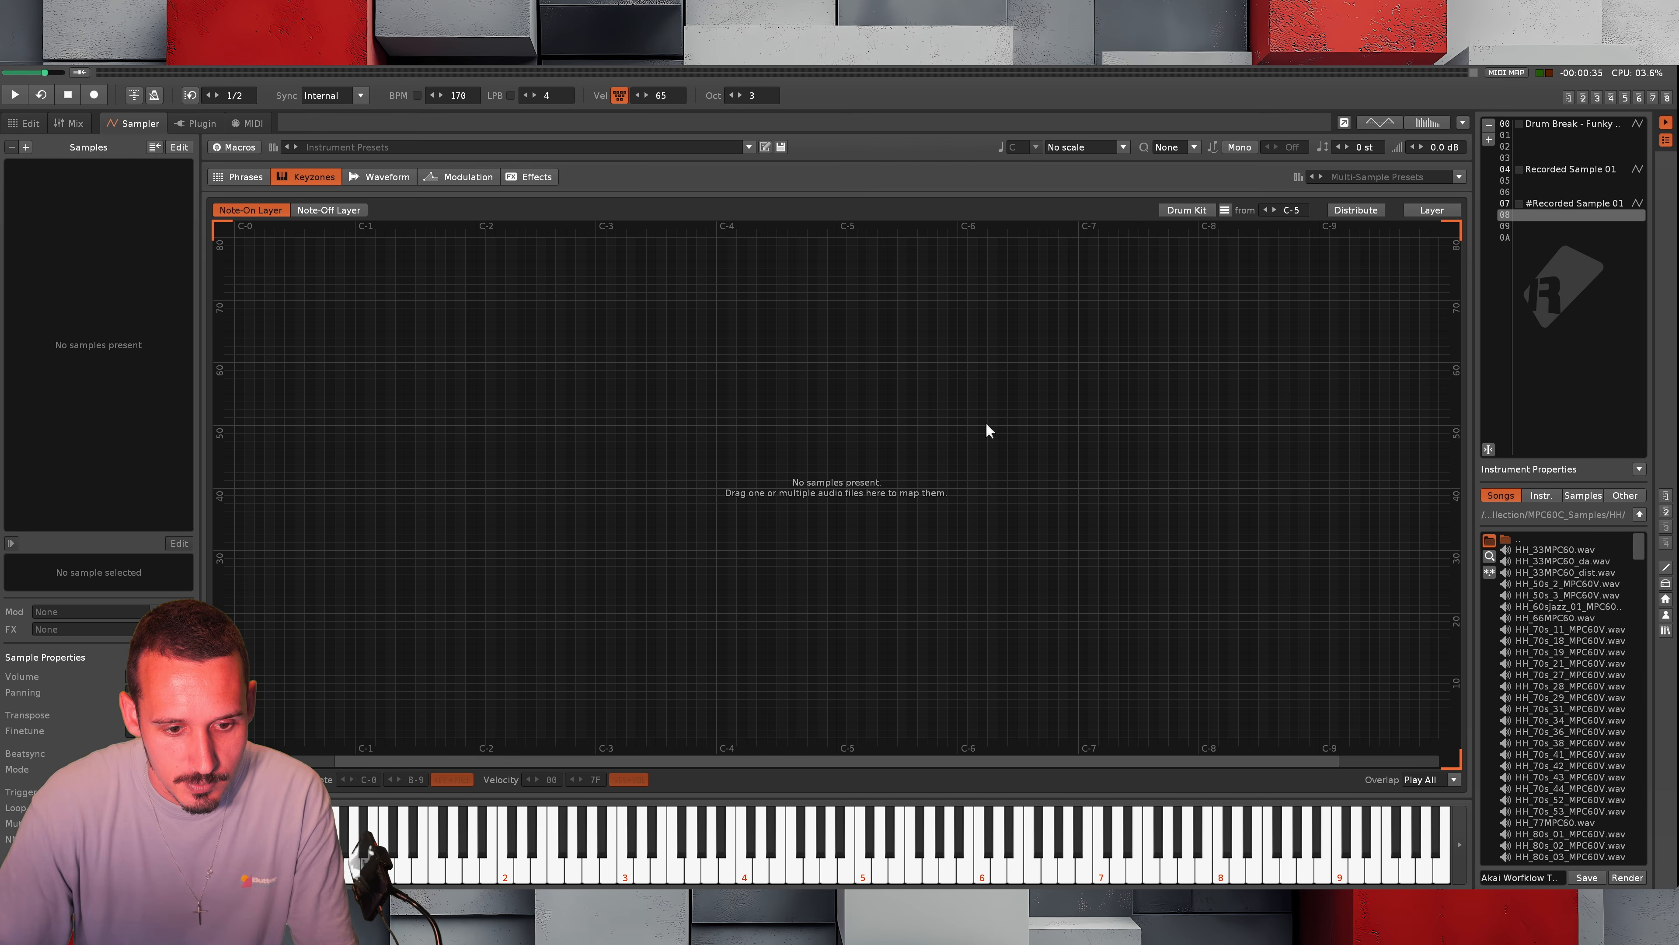
Load the Melvin Bliss - Synthetic Substitution audio file from the file browser into instrument slot 08
{"action": "key", "text": "super+Tab"}
{"action": "left_click", "coordinate": [437, 478]}
{"action": "left_click_drag", "start_coordinate": [439, 478], "coordinate": [1568, 251]}
{"action": "key", "text": "super+Tab"}
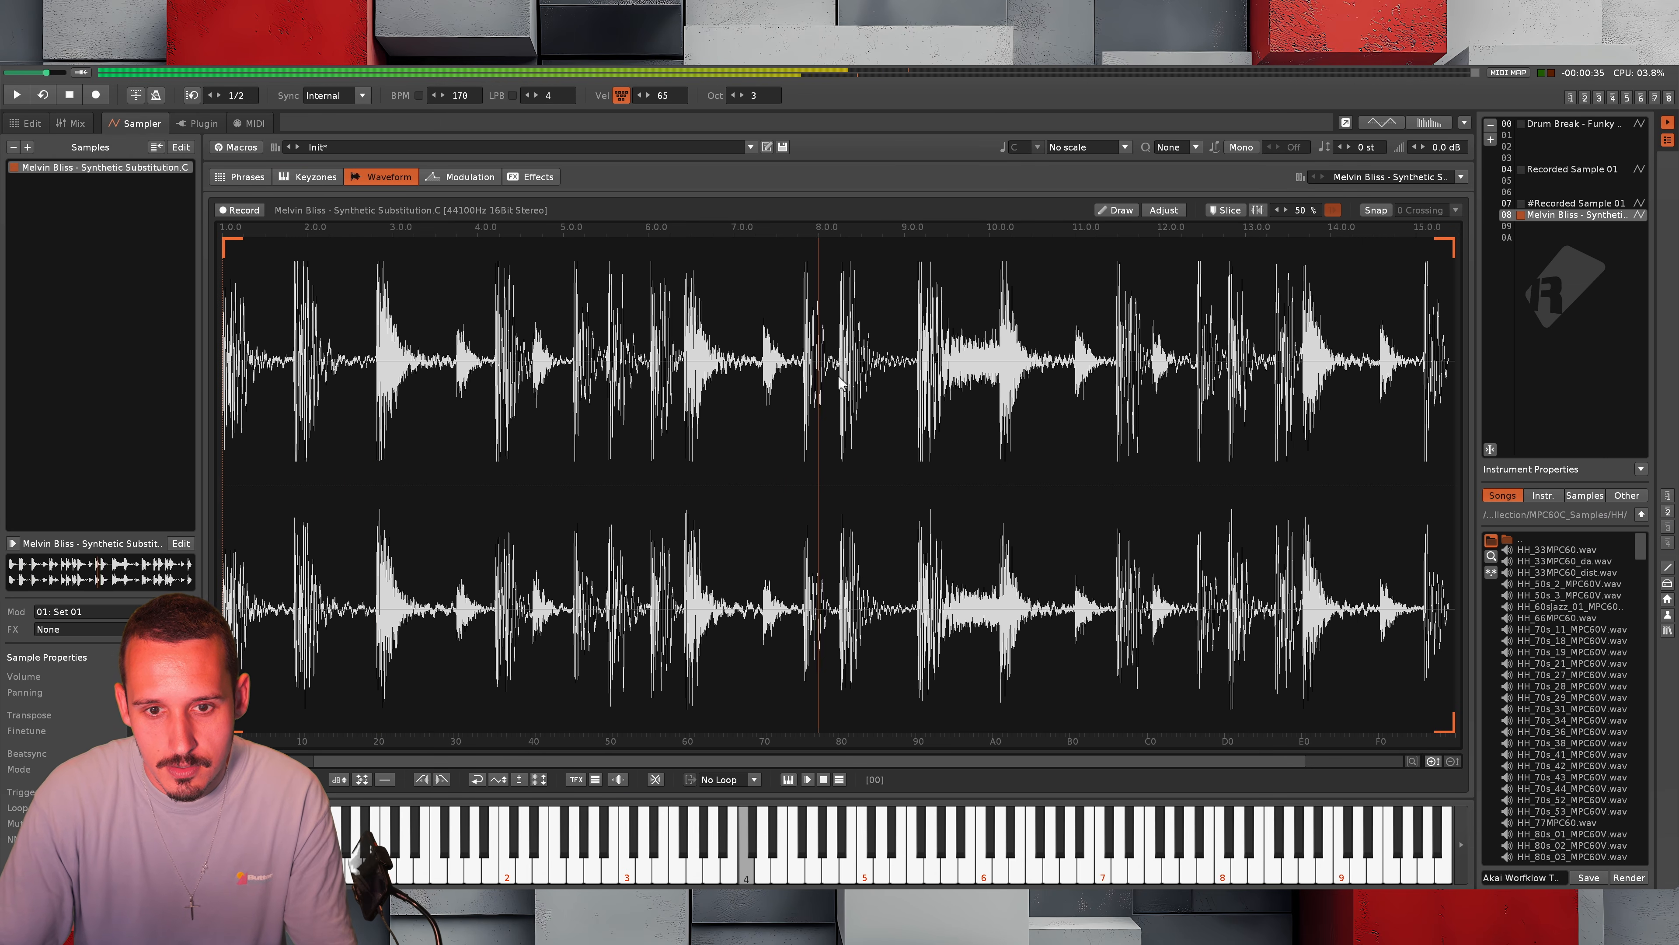
Mark a slice at the drum hit near 8.1 in the Melvin Bliss sample and delete all audio after it
{"action": "scroll", "coordinate": [890, 374], "scroll_direction": "up", "scroll_amount": 5}
{"action": "left_click", "coordinate": [893, 368], "text": "alt"}
{"action": "double_click", "coordinate": [939, 385]}
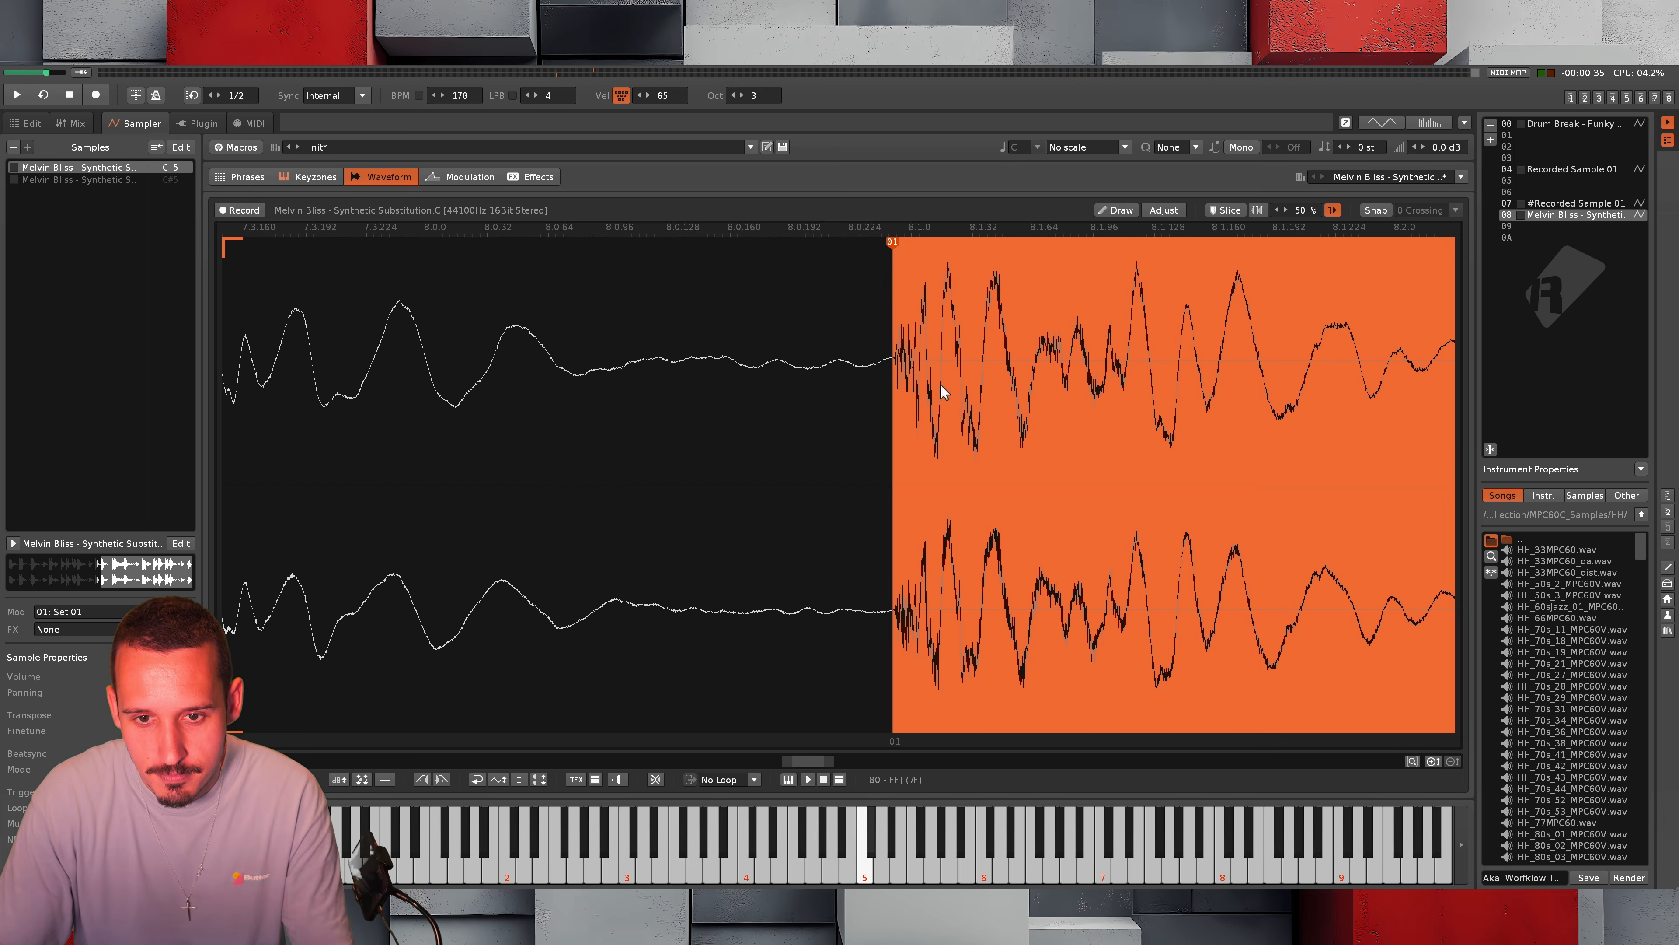
{"action": "key", "text": "Delete"}
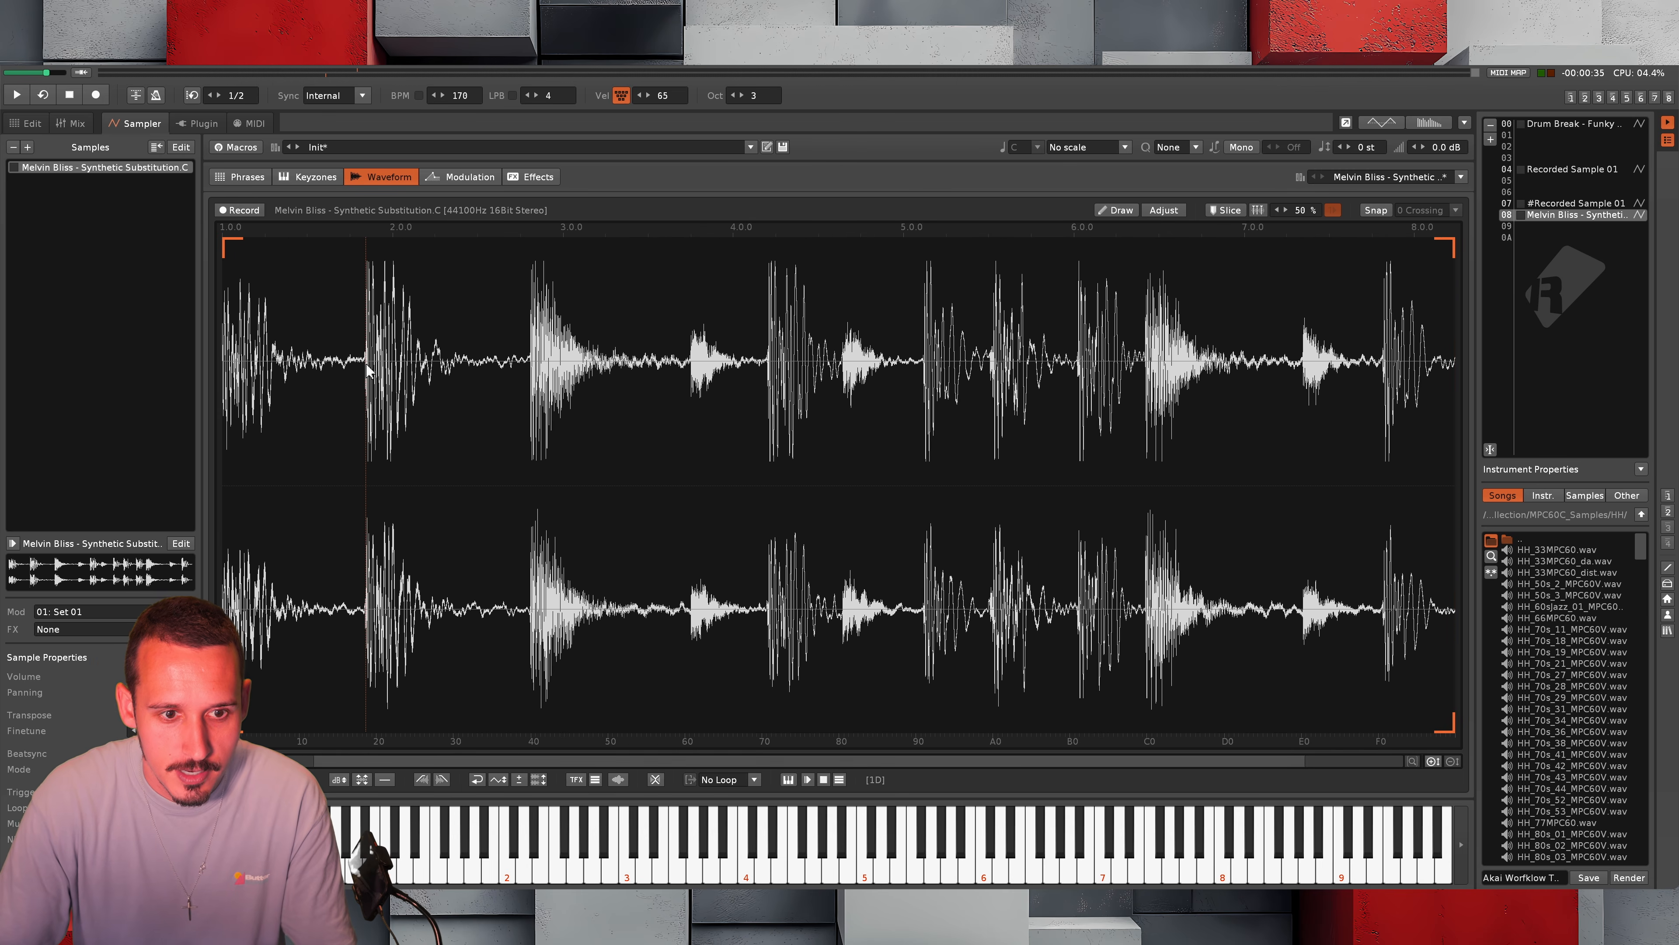
Place slice markers 01 through 0C at the start of each drum hit in the trimmed Melvin Bliss break
{"action": "left_click", "coordinate": [225, 370], "text": "alt"}
{"action": "scroll", "coordinate": [367, 370], "scroll_direction": "up", "scroll_amount": 5}
{"action": "left_click", "coordinate": [367, 371], "text": "alt"}
{"action": "left_click", "coordinate": [865, 370], "text": "alt"}
{"action": "scroll", "coordinate": [865, 370], "scroll_direction": "right", "scroll_amount": 4}
{"action": "left_click", "coordinate": [876, 369], "text": "alt"}
{"action": "left_click", "coordinate": [1109, 369], "text": "alt"}
{"action": "left_click", "coordinate": [1335, 371], "text": "alt"}
{"action": "scroll", "coordinate": [1336, 370], "scroll_direction": "right", "scroll_amount": 5}
{"action": "left_click", "coordinate": [607, 372], "text": "alt"}
{"action": "left_click", "coordinate": [816, 372], "text": "alt"}
{"action": "left_click", "coordinate": [1292, 370], "text": "alt"}
{"action": "scroll", "coordinate": [1226, 368], "scroll_direction": "up", "scroll_amount": 5}
{"action": "left_click", "coordinate": [1226, 368], "text": "alt"}
{"action": "scroll", "coordinate": [1225, 368], "scroll_direction": "down", "scroll_amount": 10}
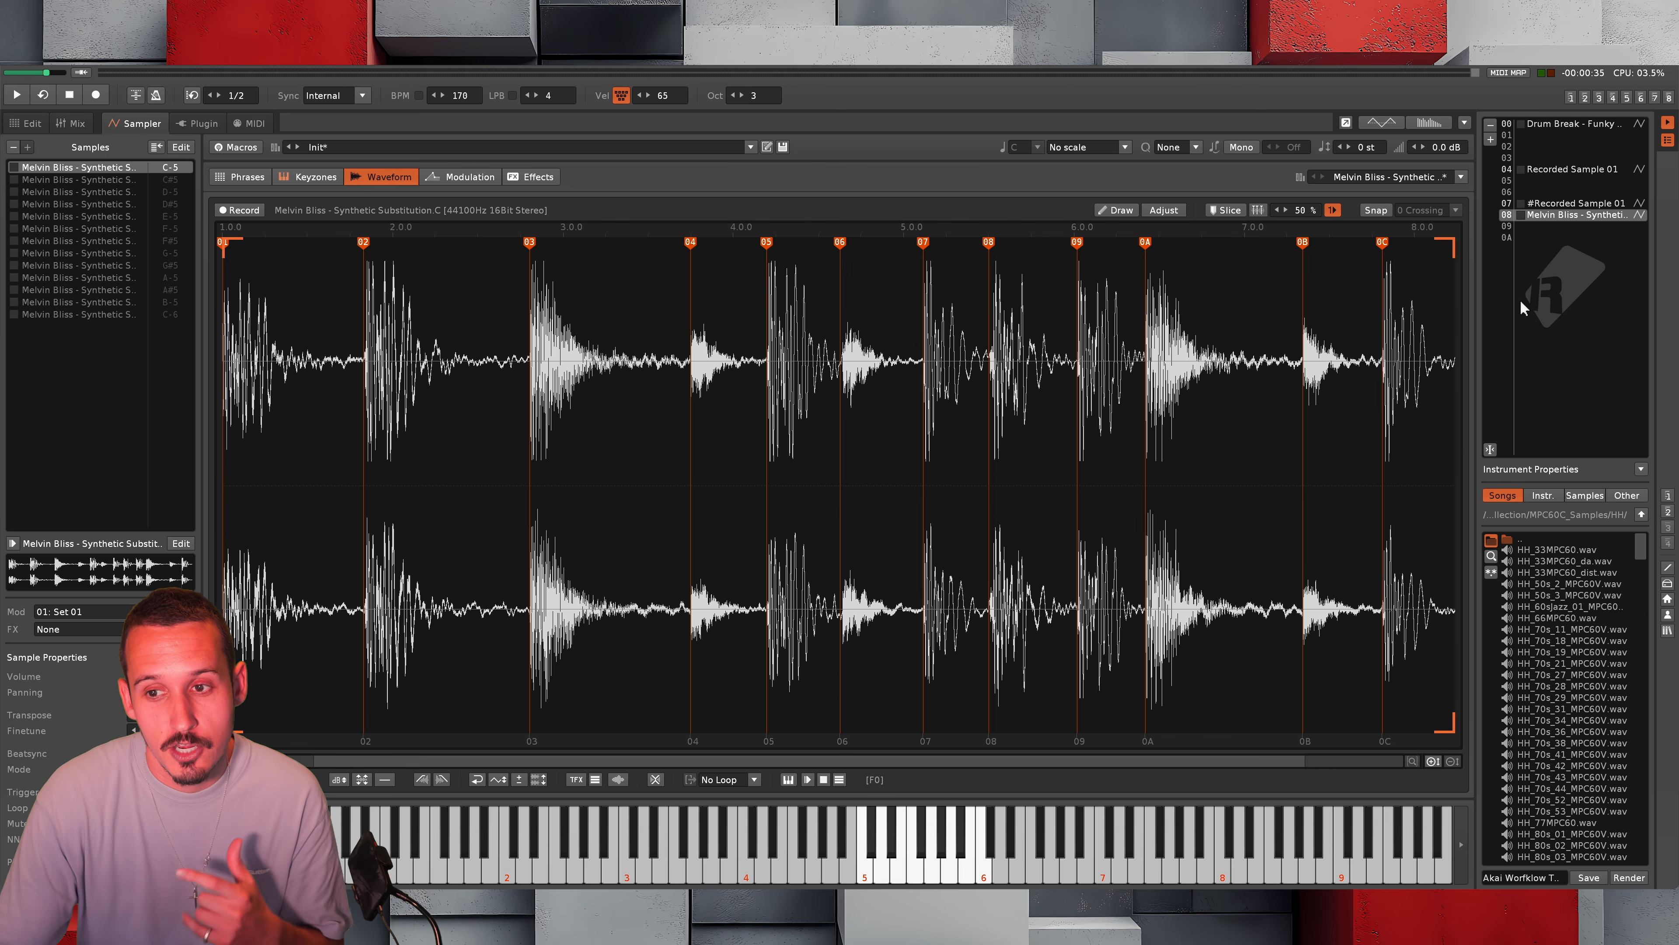
Examine the Funky BRK keyzone layout of instrument 07 and return to the waveform of instrument 08
{"action": "scroll", "coordinate": [1544, 285], "scroll_direction": "up", "scroll_amount": 1}
{"action": "left_click", "coordinate": [311, 176]}
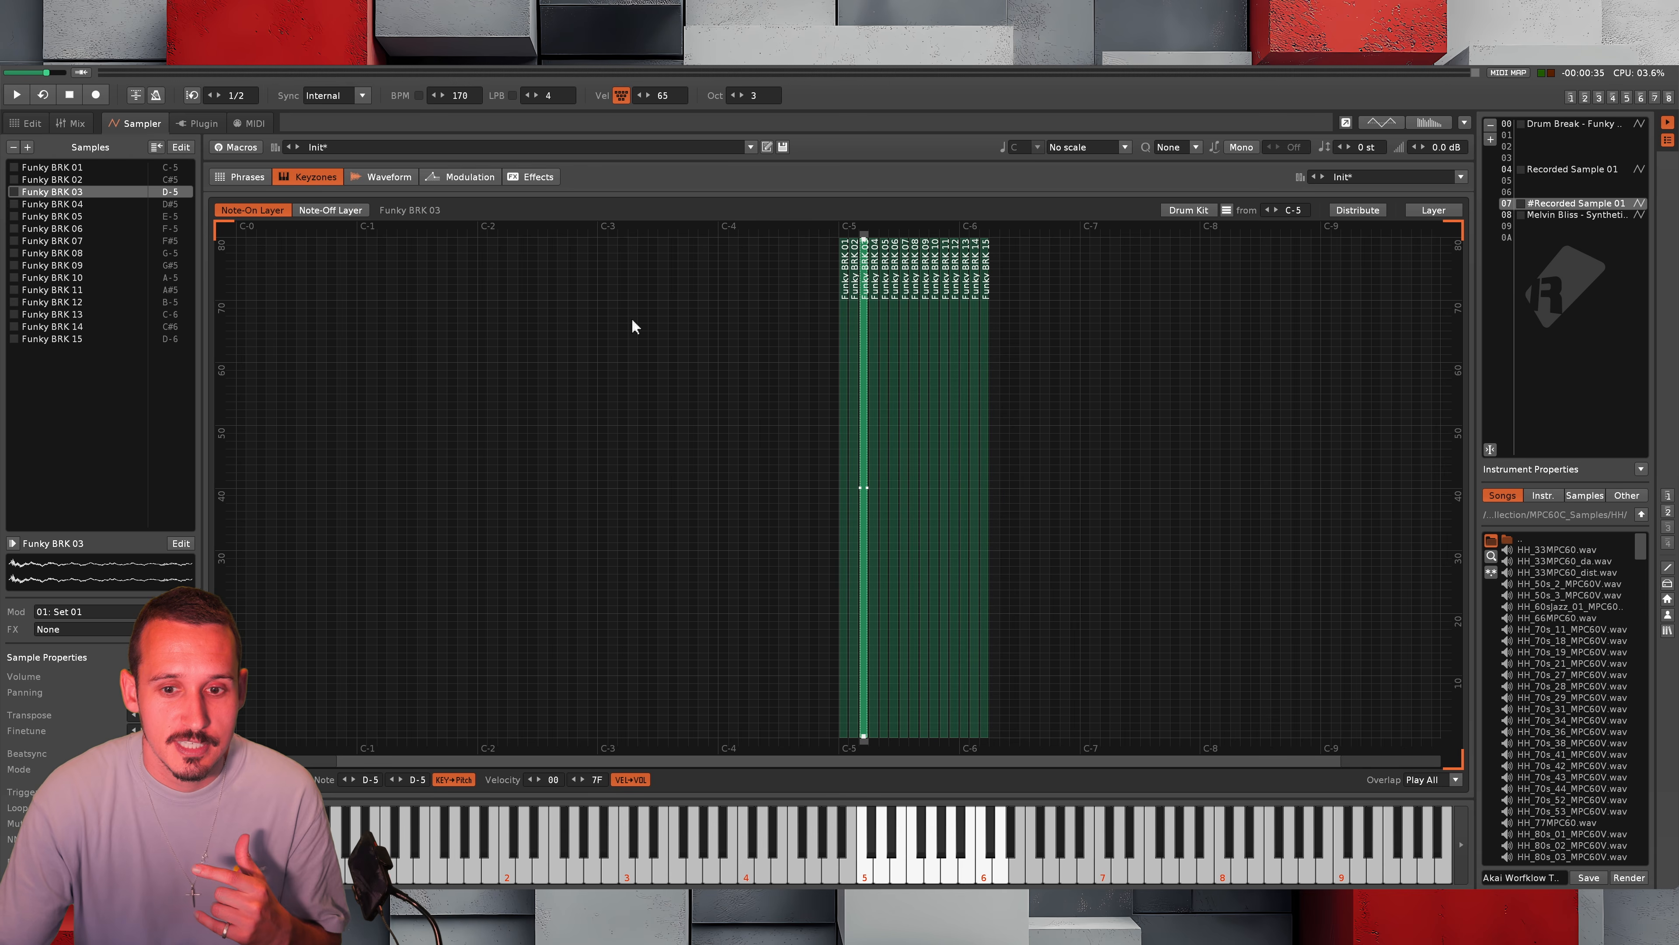
{"action": "mouse_move", "coordinate": [941, 427]}
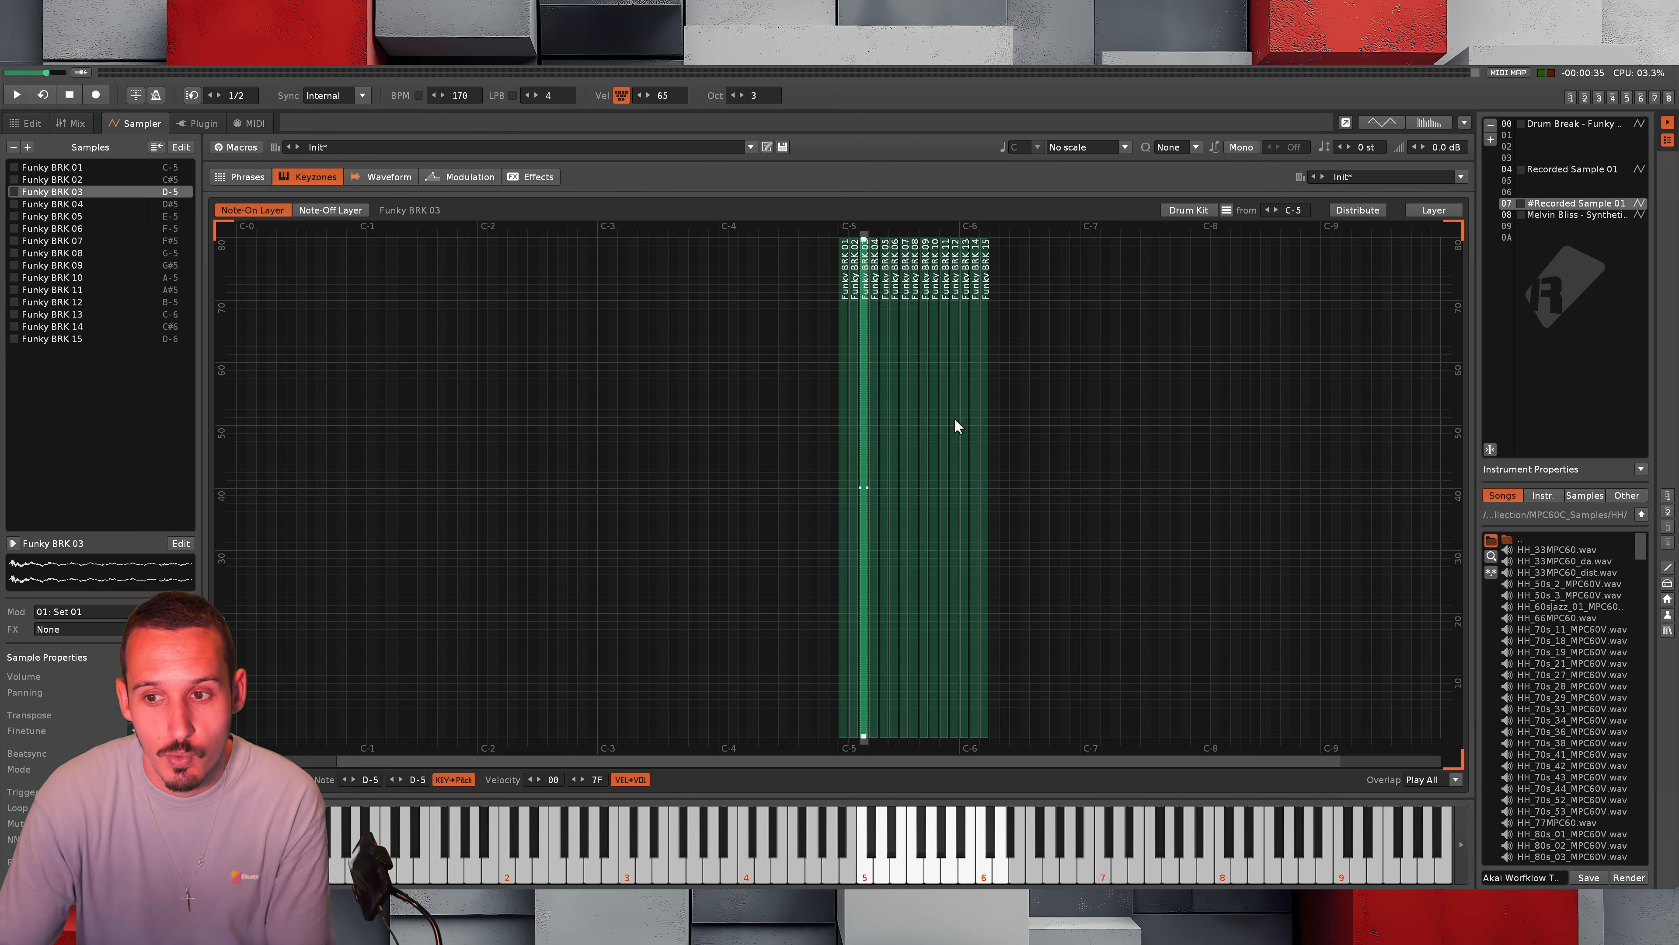
{"action": "left_click", "coordinate": [1554, 223]}
{"action": "left_click", "coordinate": [1516, 227]}
{"action": "left_click", "coordinate": [1565, 219]}
{"action": "left_click", "coordinate": [377, 183]}
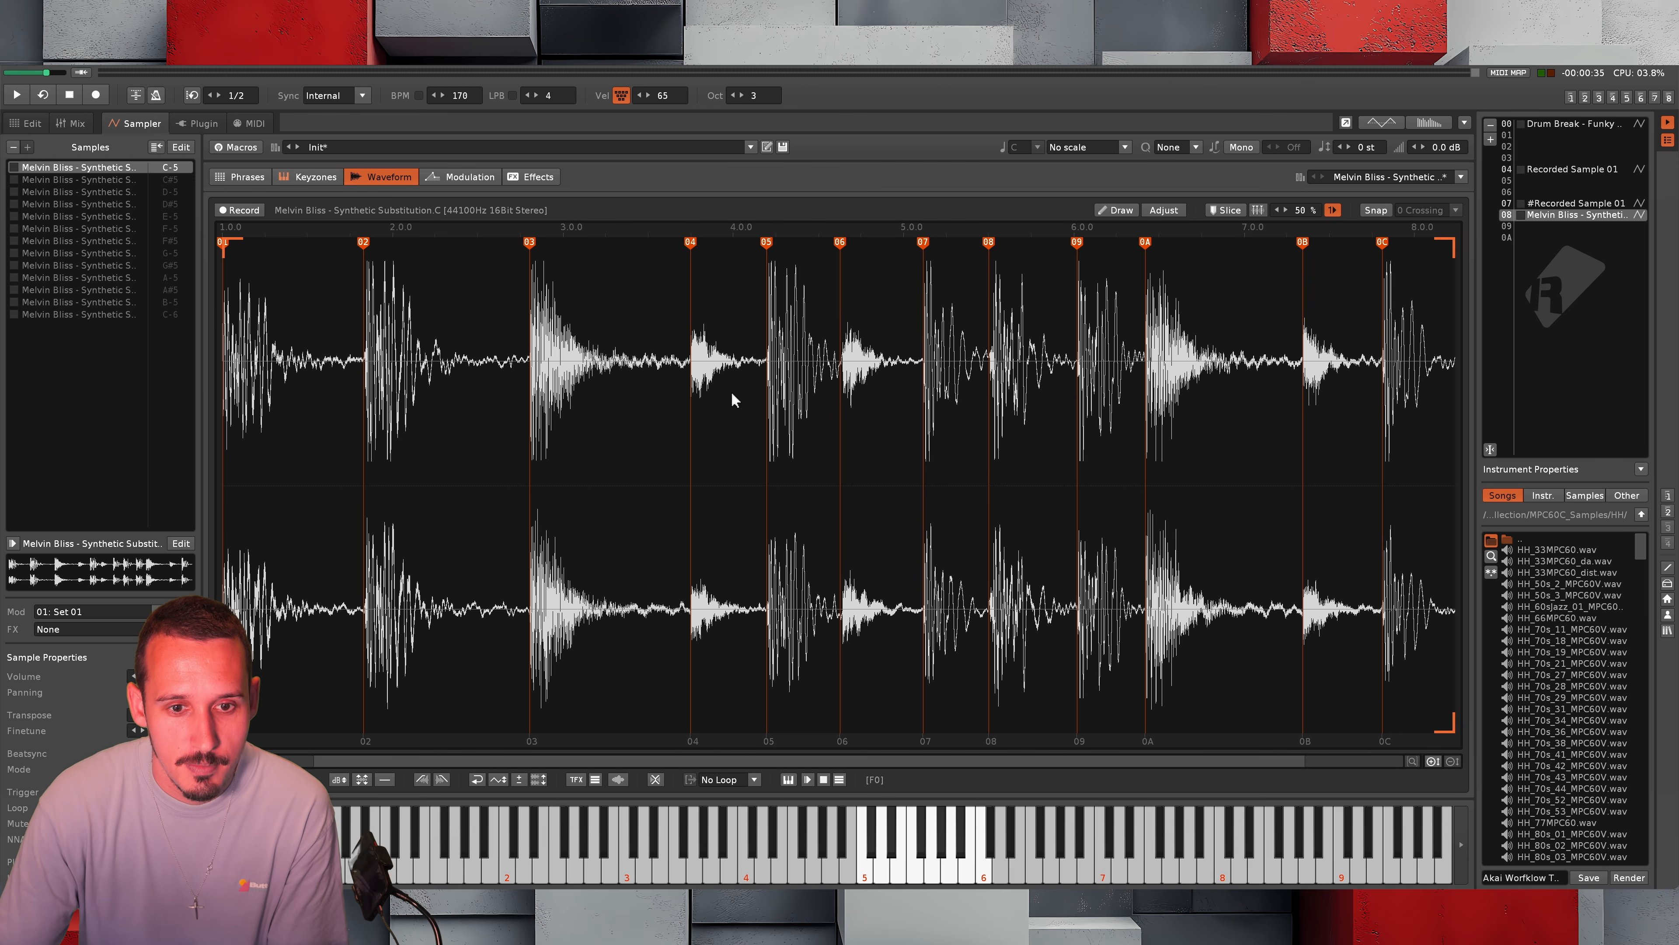
Destructively render the Melvin Bliss slices into separate samples and delete the full-length sample from the list
{"action": "right_click", "coordinate": [583, 392]}
{"action": "mouse_move", "coordinate": [670, 701]}
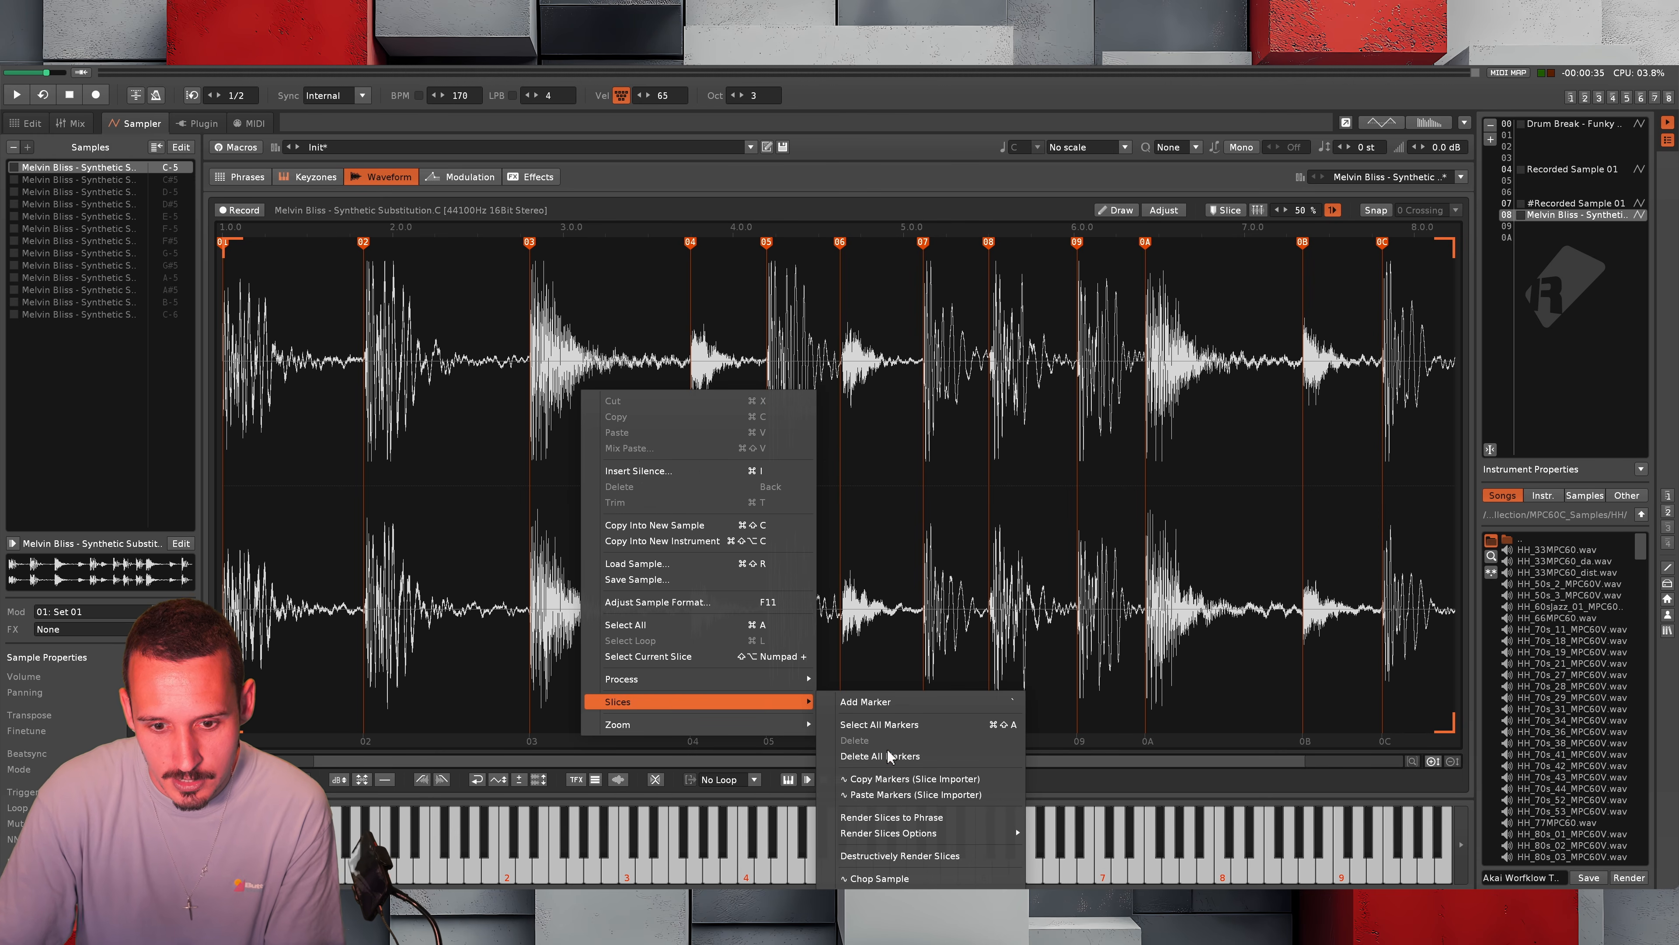
{"action": "left_click", "coordinate": [899, 856]}
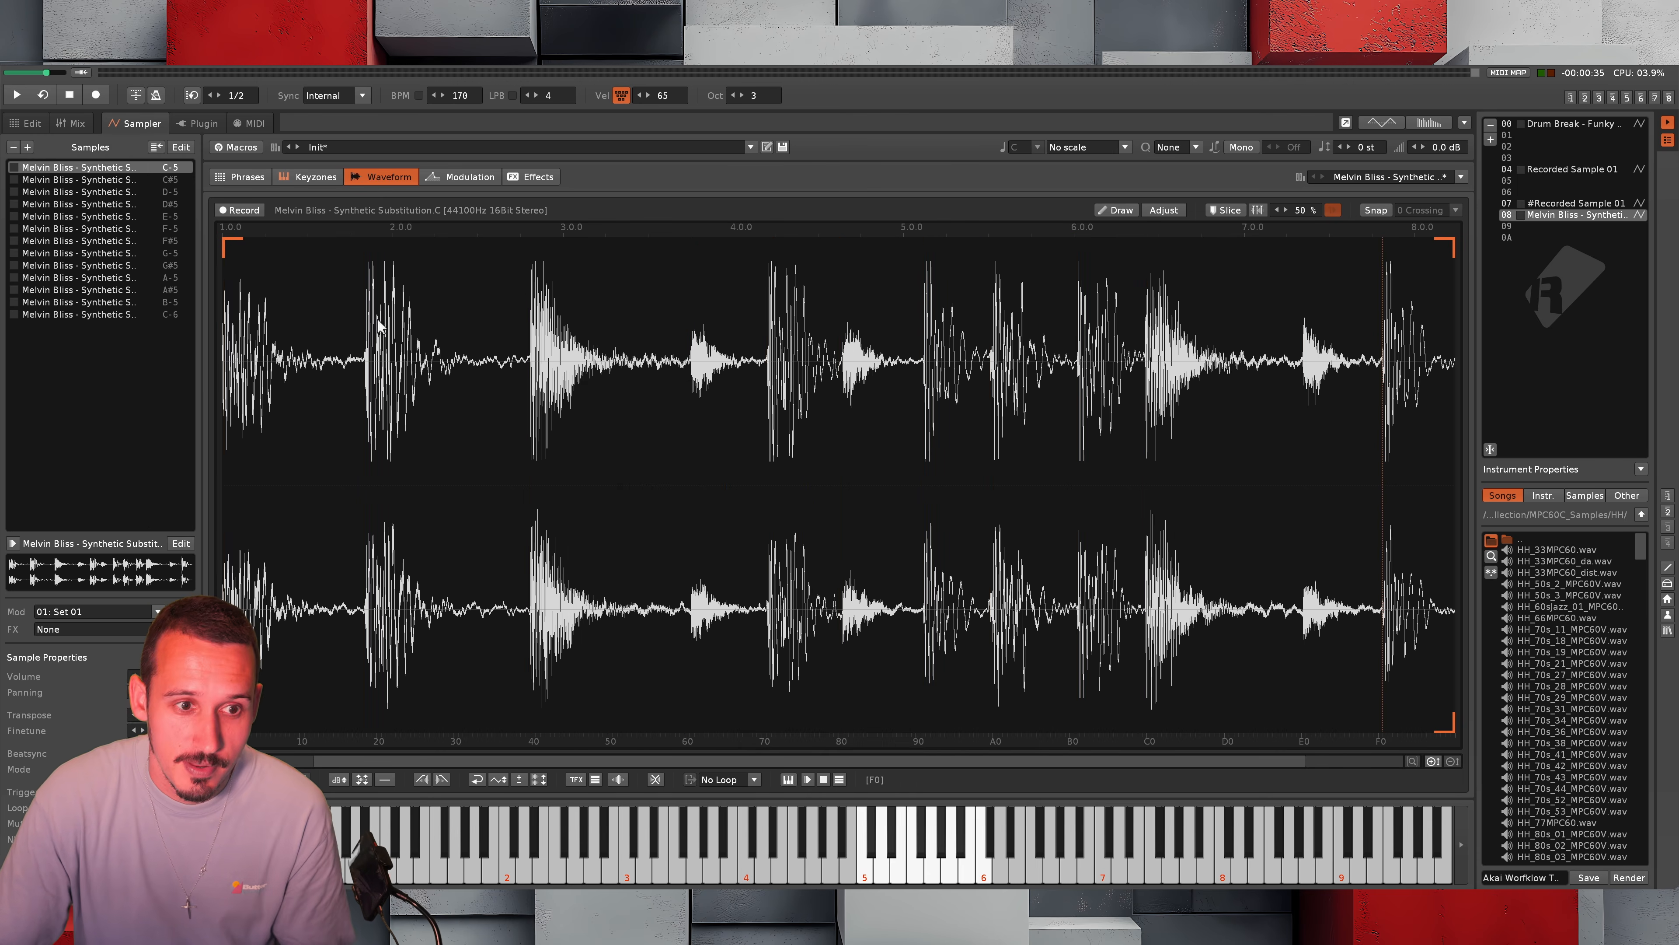
{"action": "left_click", "coordinate": [122, 166]}
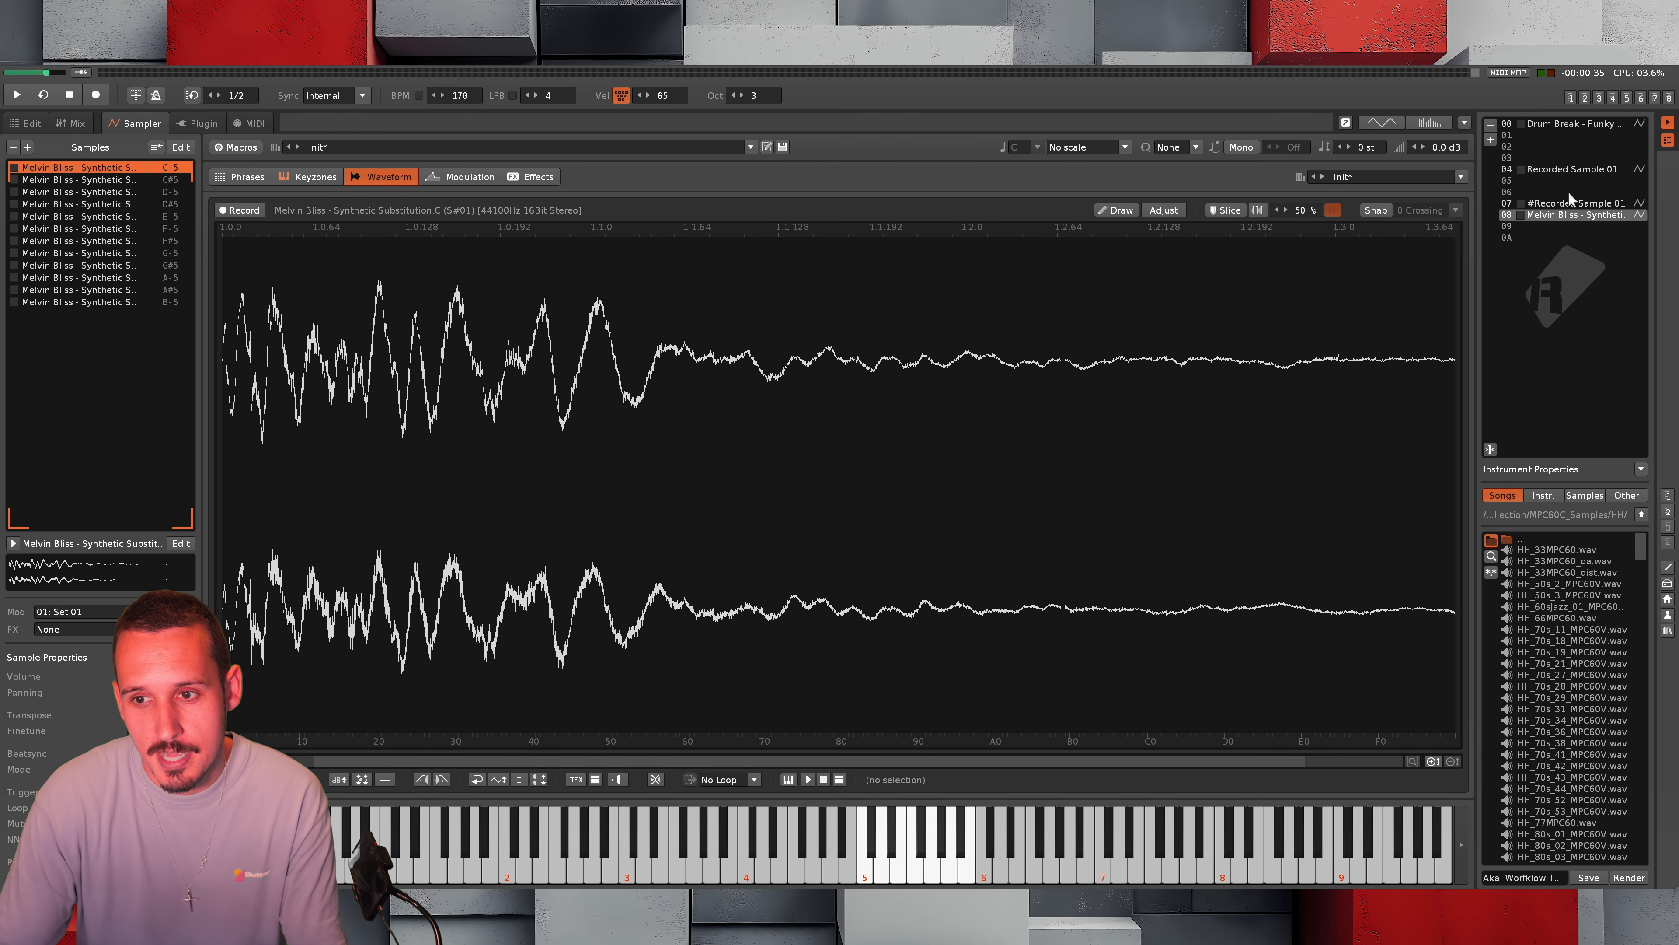
Save all the rendered Melvin Bliss slice samples of instrument 08 into the Music Quick Acess folder on the Desktop
{"action": "left_click", "coordinate": [1574, 203]}
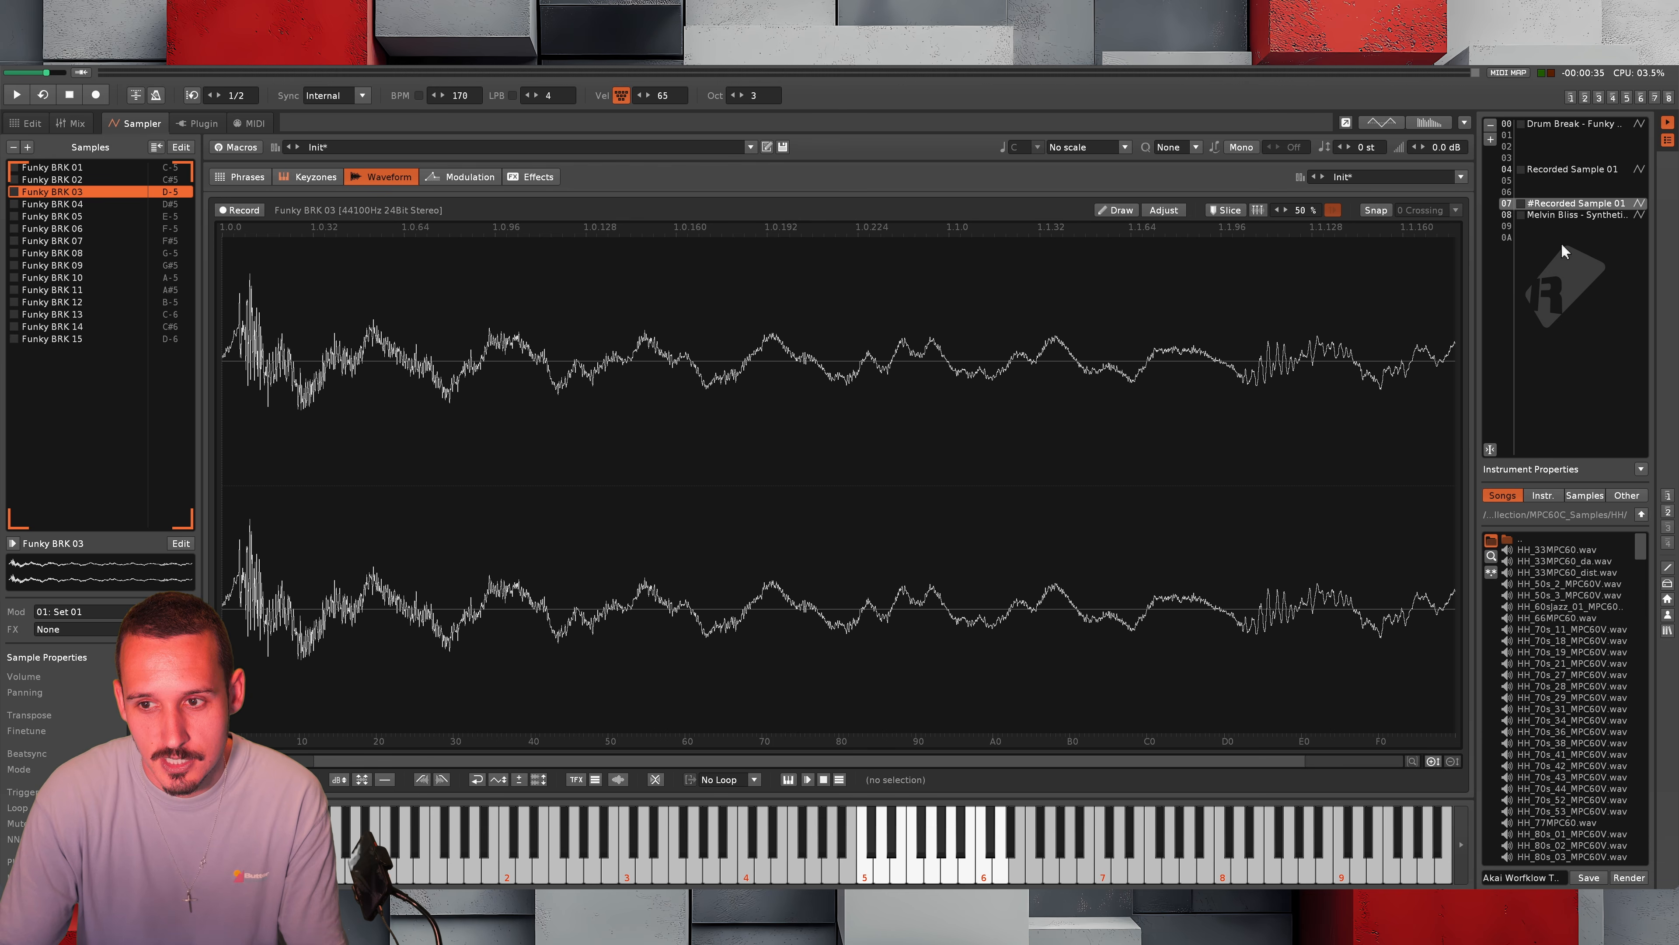
{"action": "left_click", "coordinate": [1573, 214]}
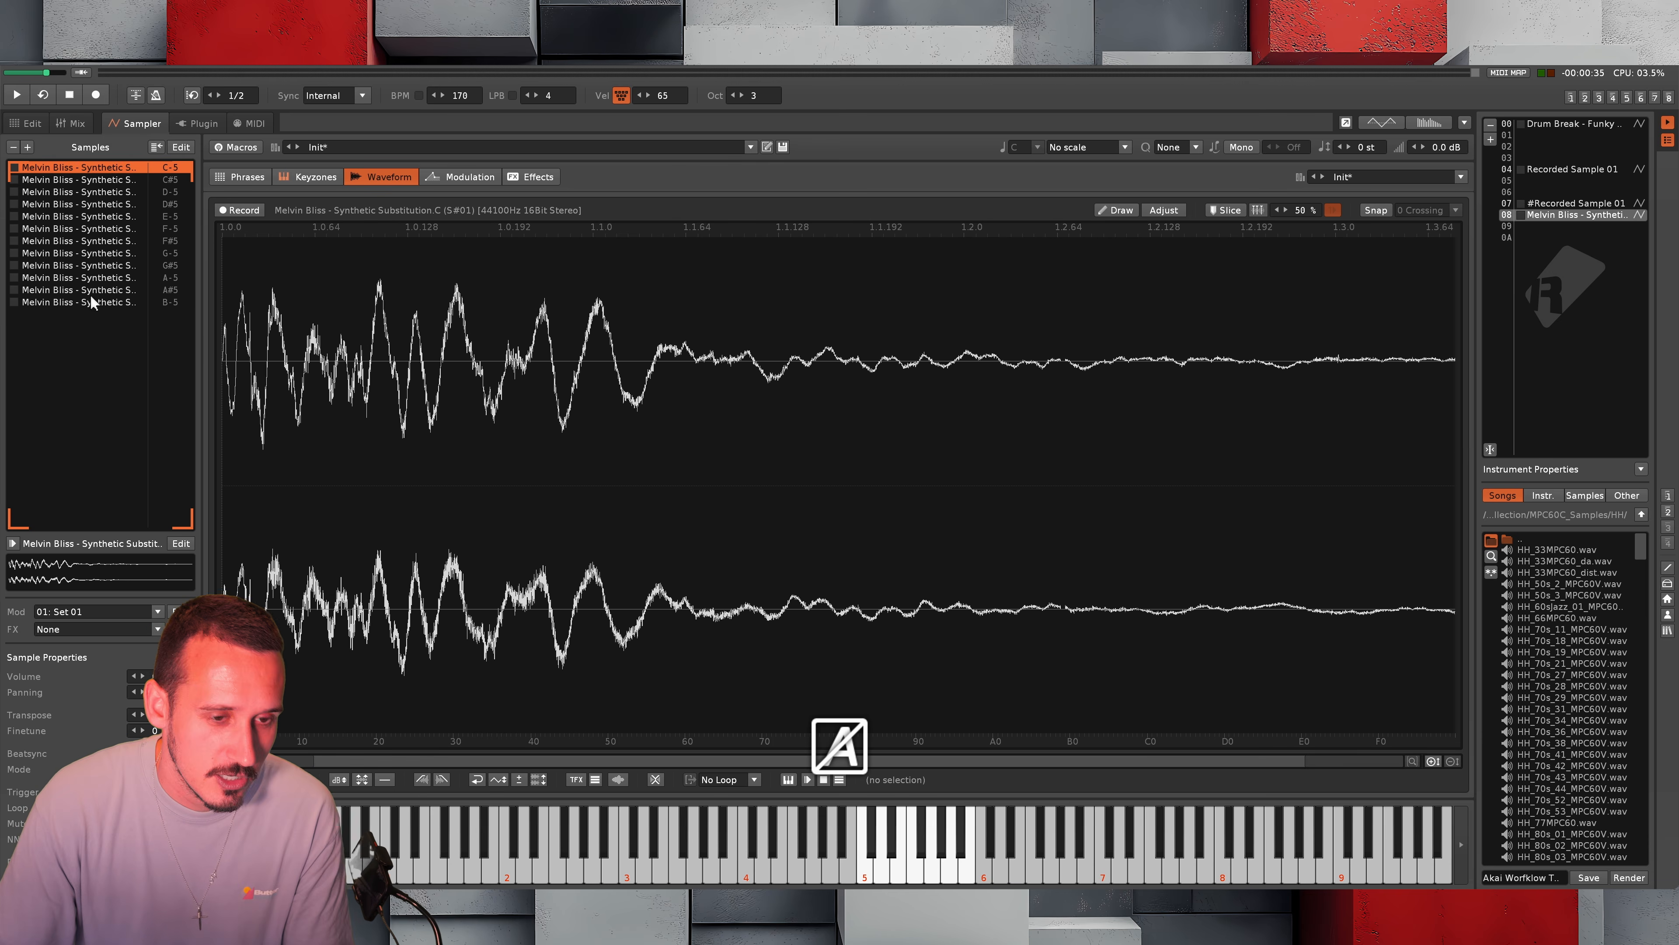
{"action": "key", "text": "super+a"}
{"action": "right_click", "coordinate": [104, 252]}
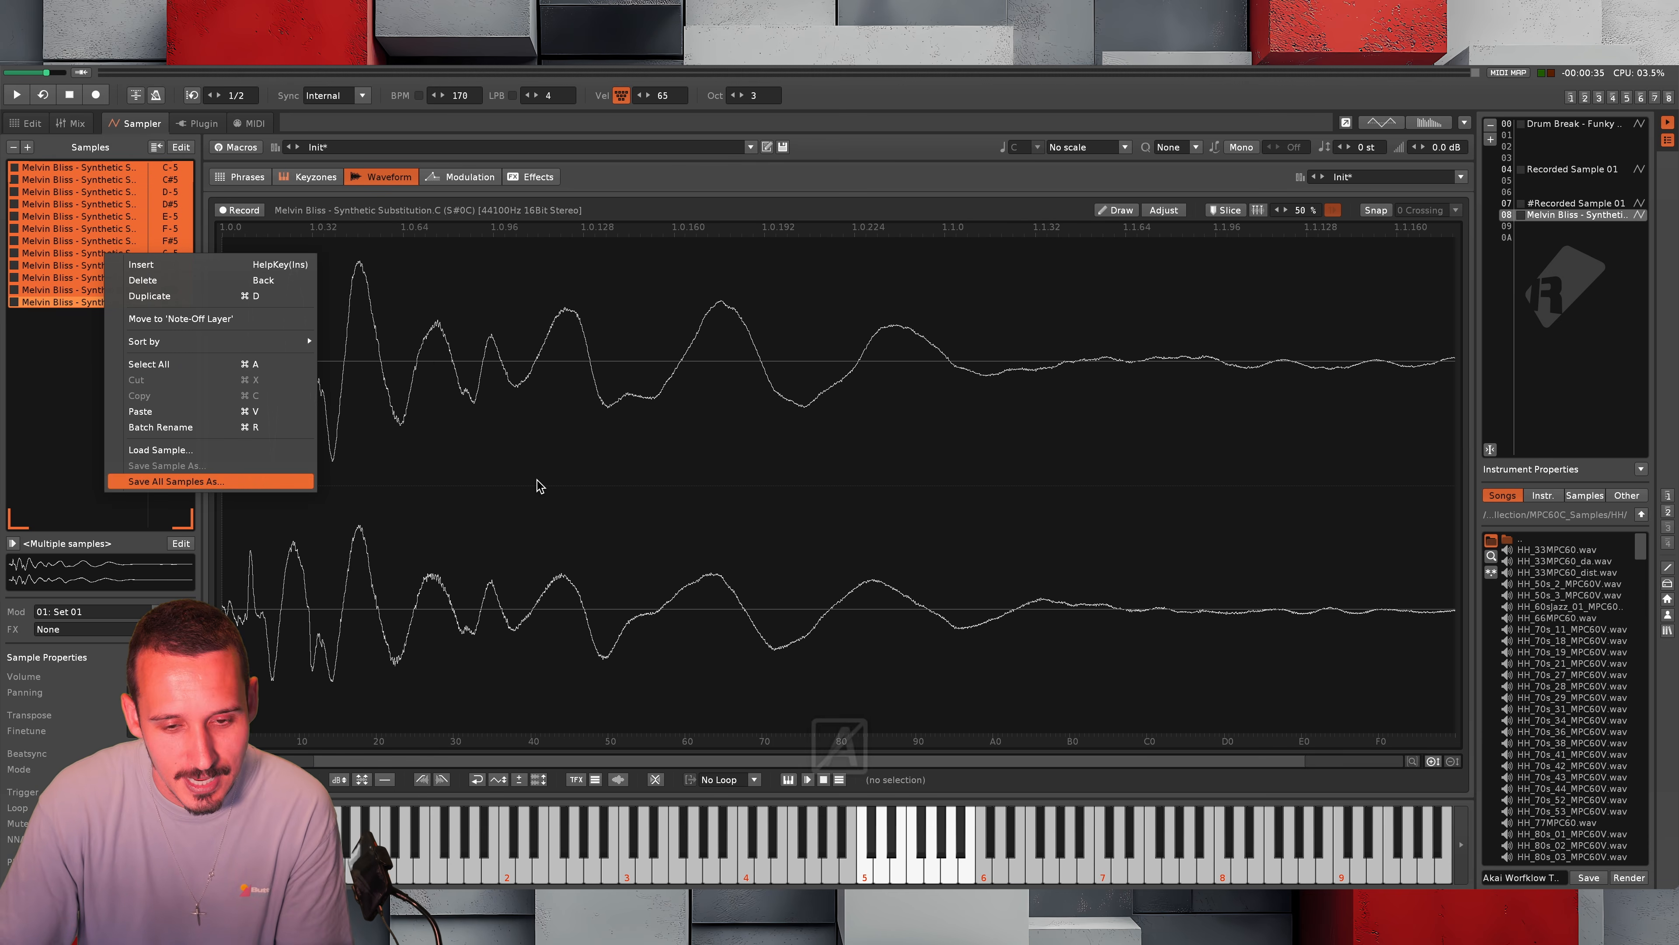
{"action": "left_click", "coordinate": [199, 481]}
{"action": "left_click", "coordinate": [418, 251]}
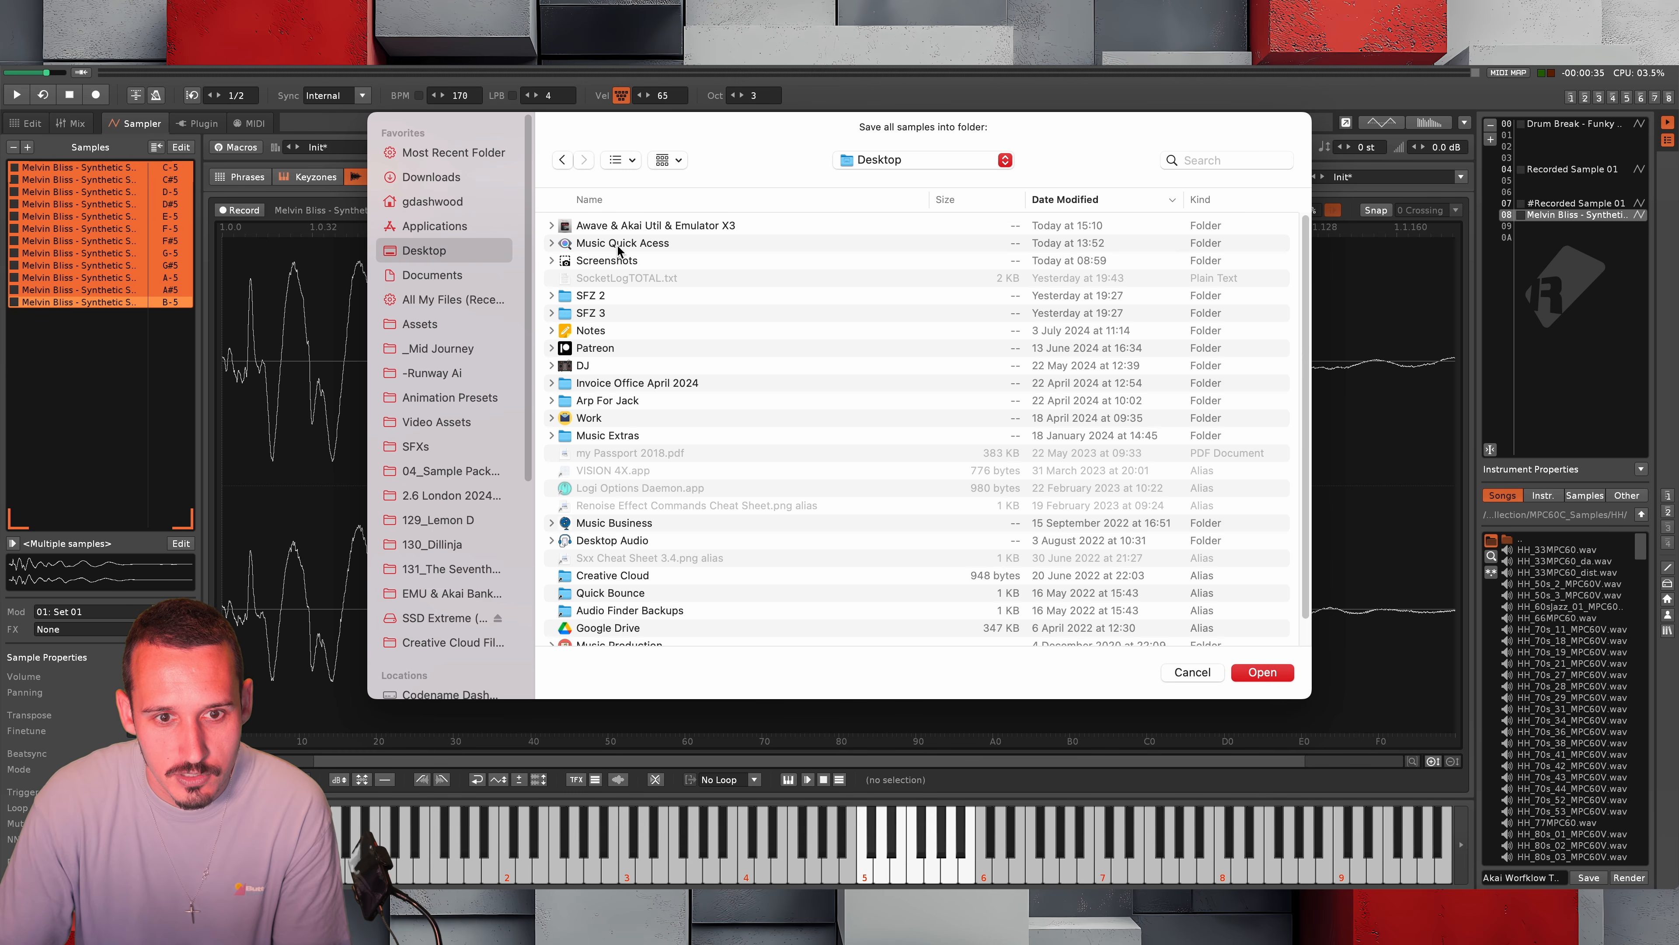
{"action": "double_click", "coordinate": [620, 243]}
{"action": "left_click", "coordinate": [1264, 671]}
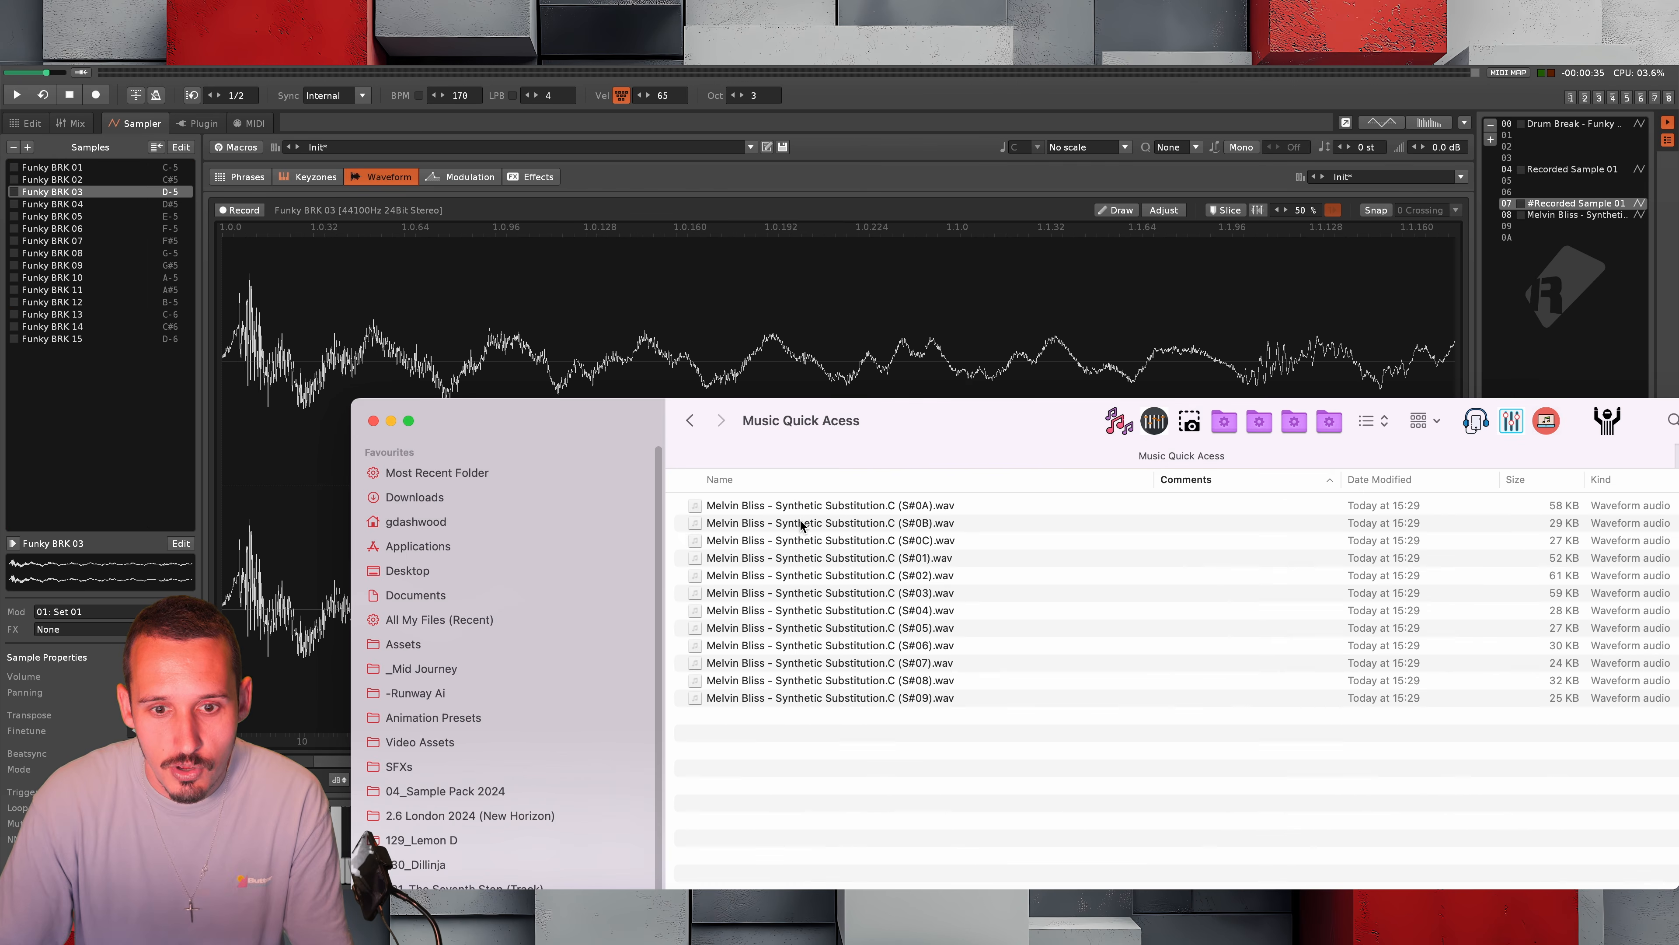
Add all the exported Melvin Bliss WAV slices from the Music Quick Acess folder to instrument 07 after Funky BRK 15
{"action": "left_click", "coordinate": [27, 147]}
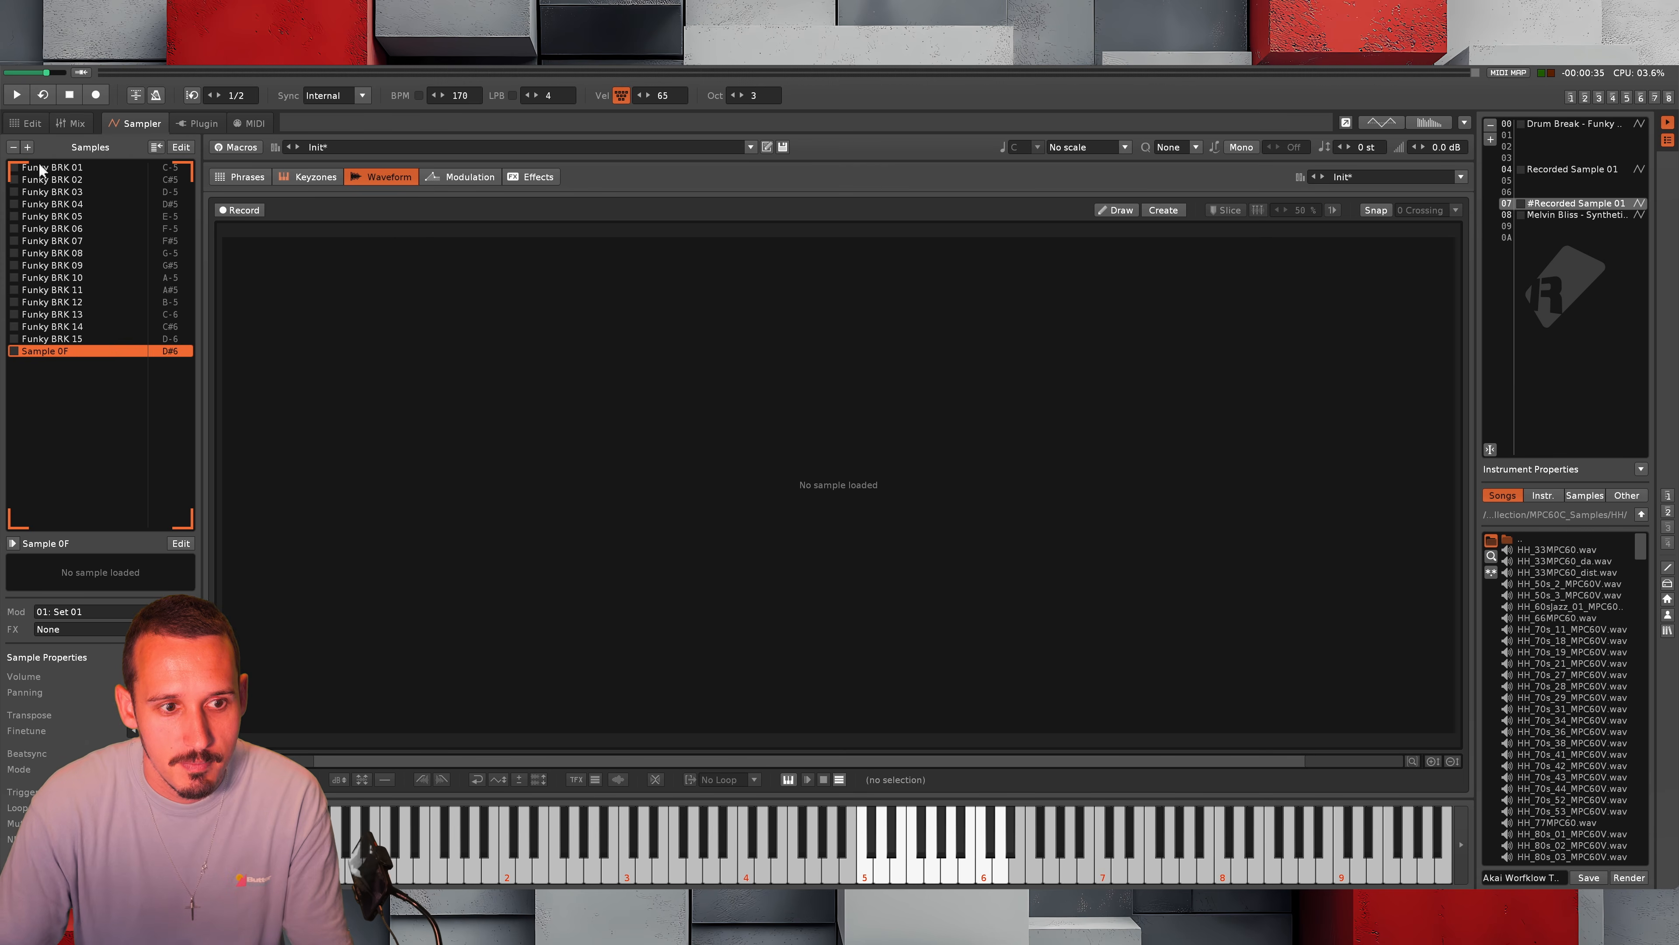
{"action": "key", "text": "super+Tab"}
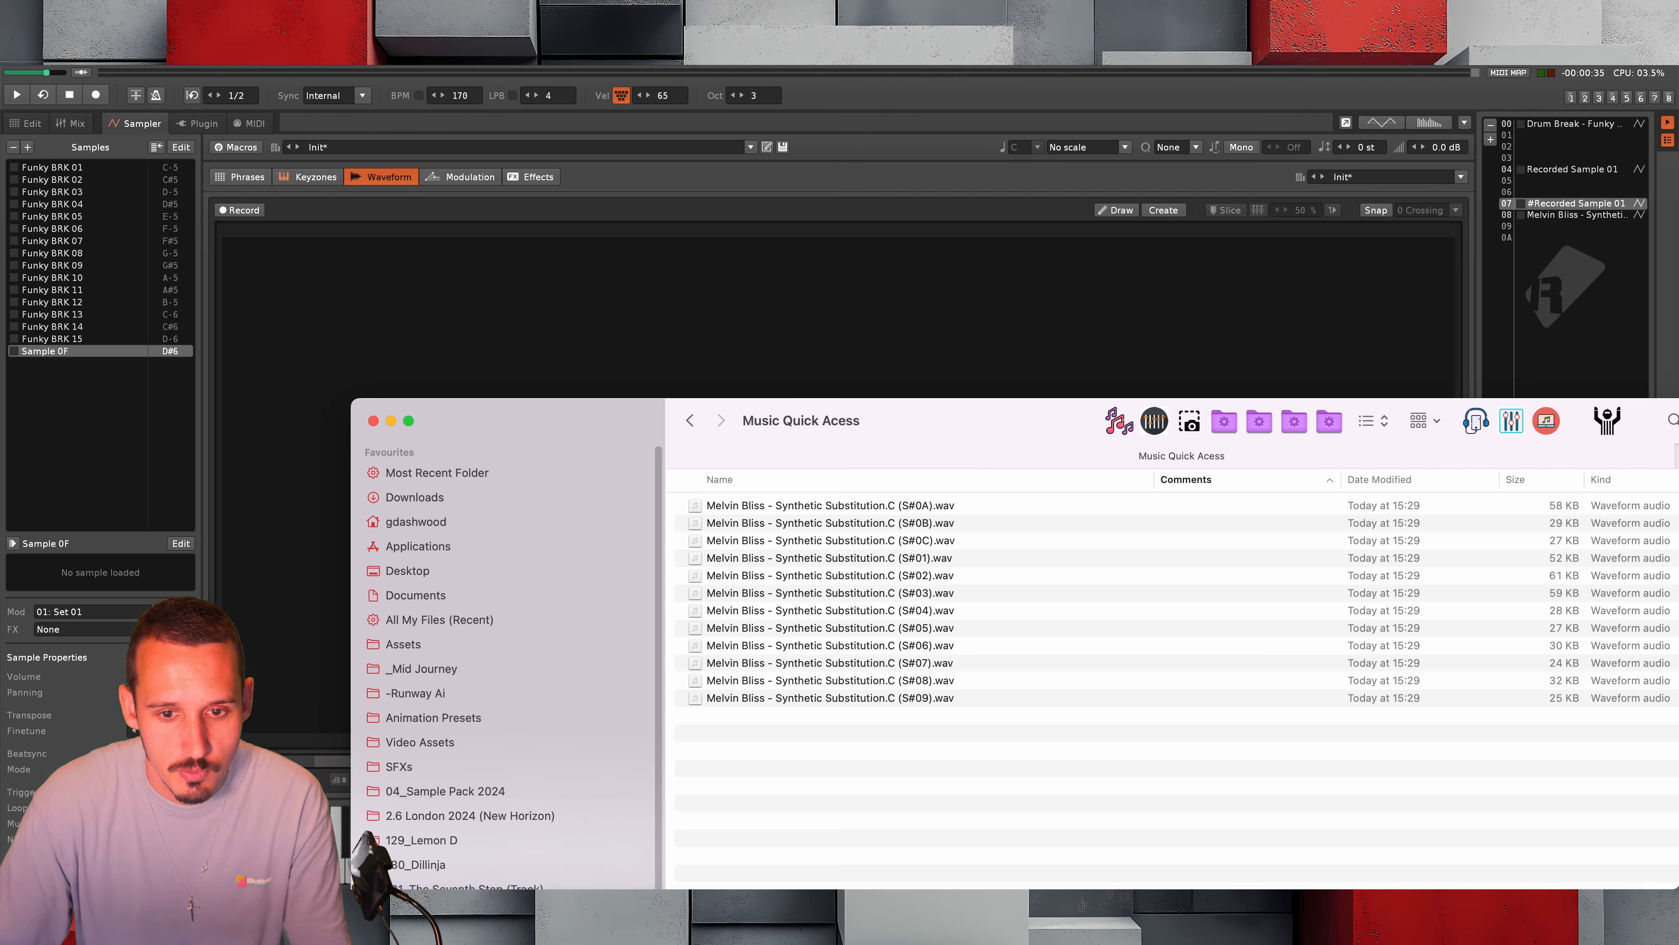
{"action": "left_click", "coordinate": [914, 549]}
{"action": "key", "text": "super+a"}
{"action": "left_click_drag", "start_coordinate": [919, 550], "coordinate": [124, 375]}
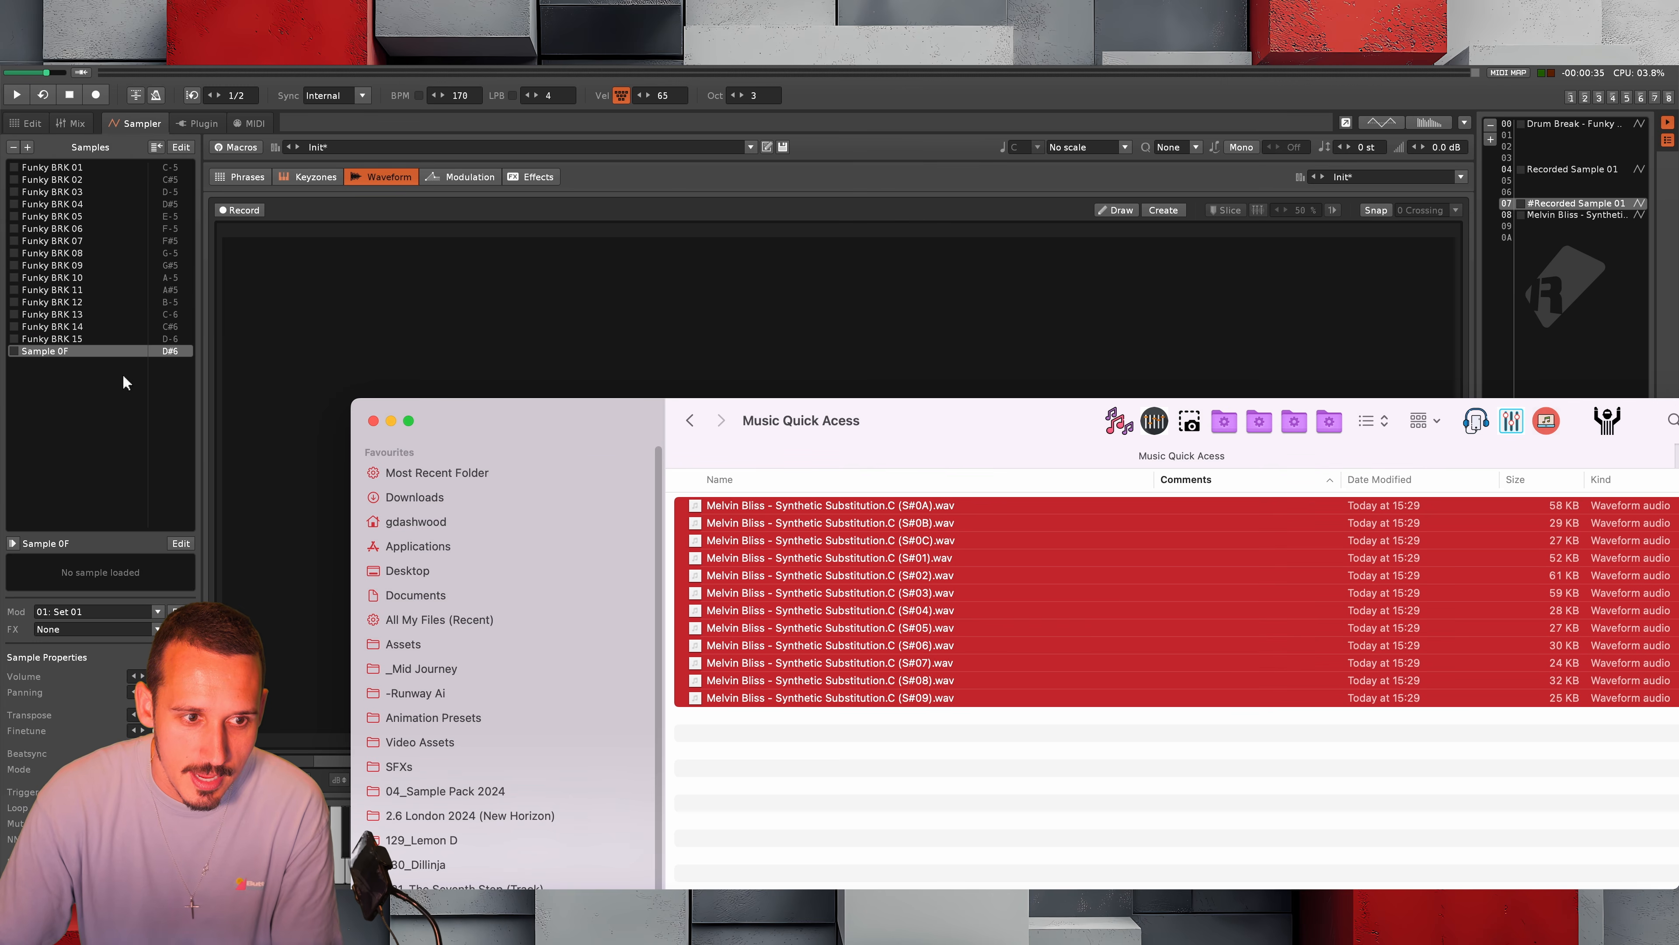
{"action": "left_click", "coordinate": [78, 354]}
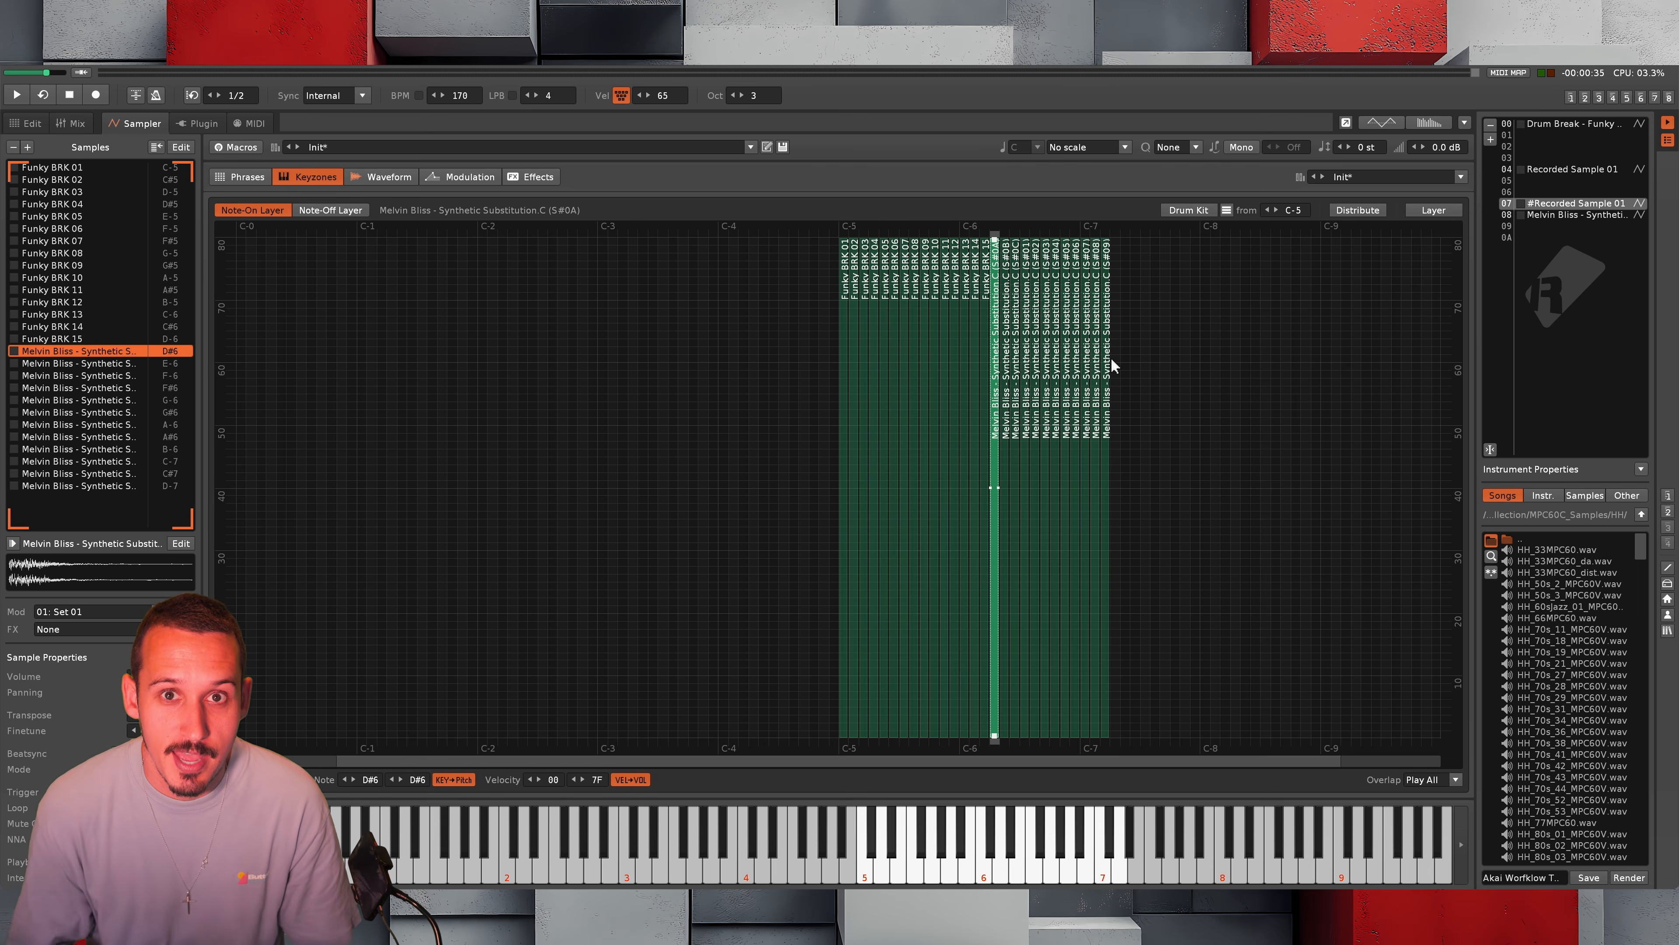
Check the combined Funky BRK and Melvin Bliss keyzones and start exporting instrument 07 as a multi-sample SFZ
{"action": "left_click_drag", "start_coordinate": [1273, 301], "coordinate": [739, 377]}
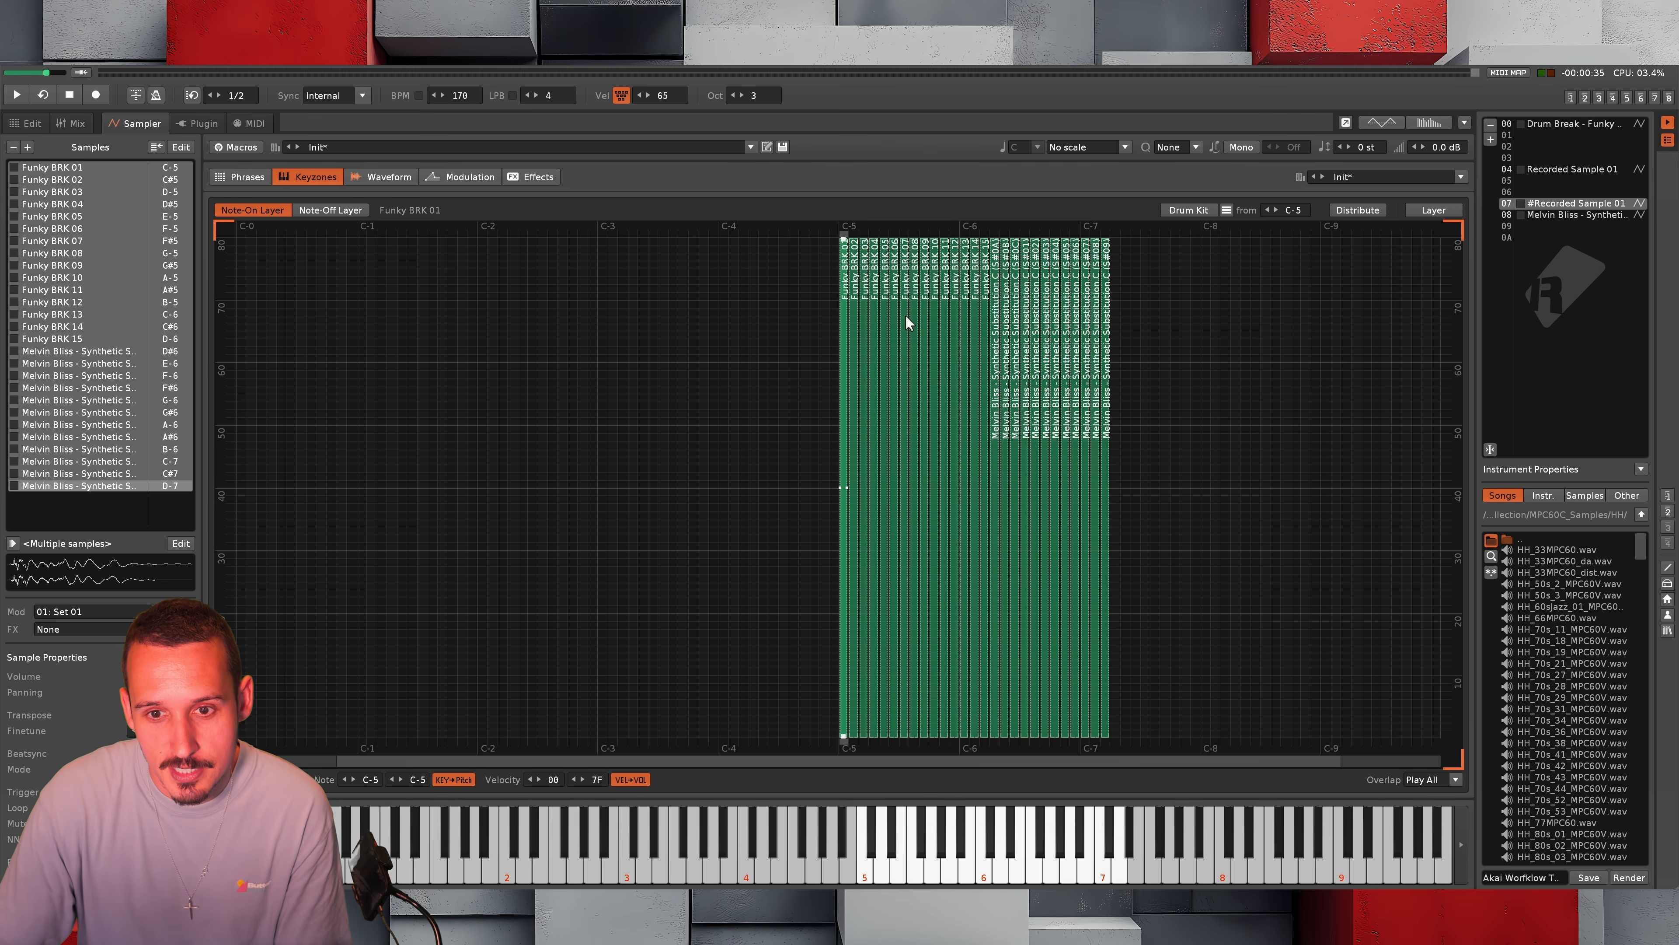
{"action": "left_click", "coordinate": [1197, 319]}
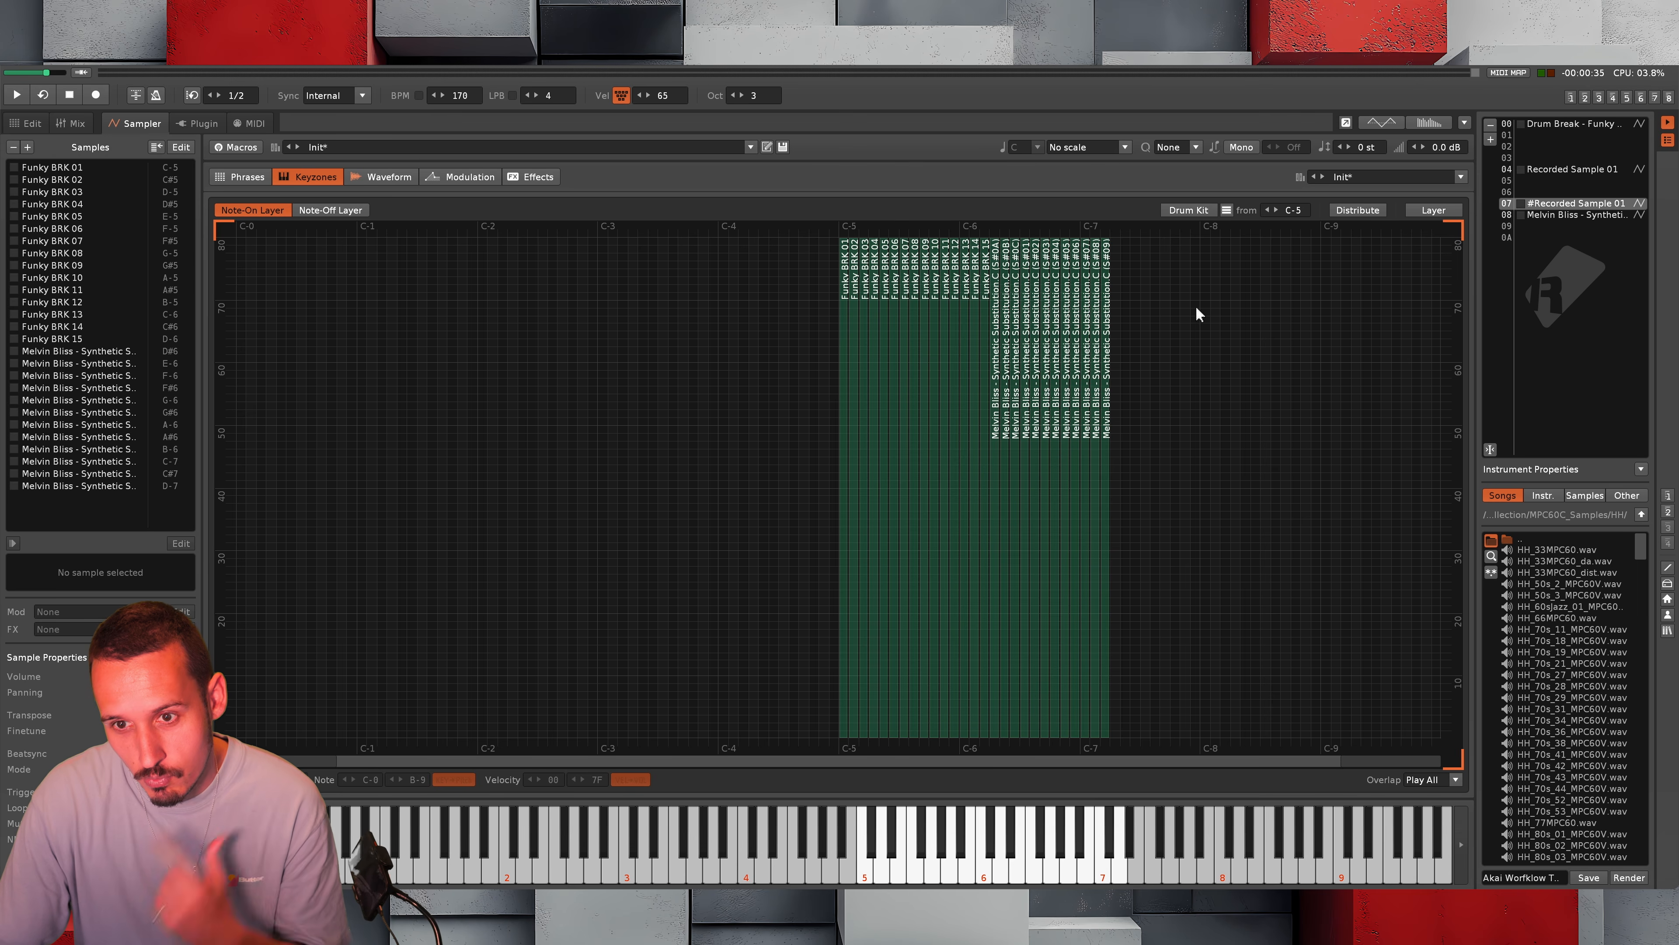
{"action": "left_click", "coordinate": [1362, 177]}
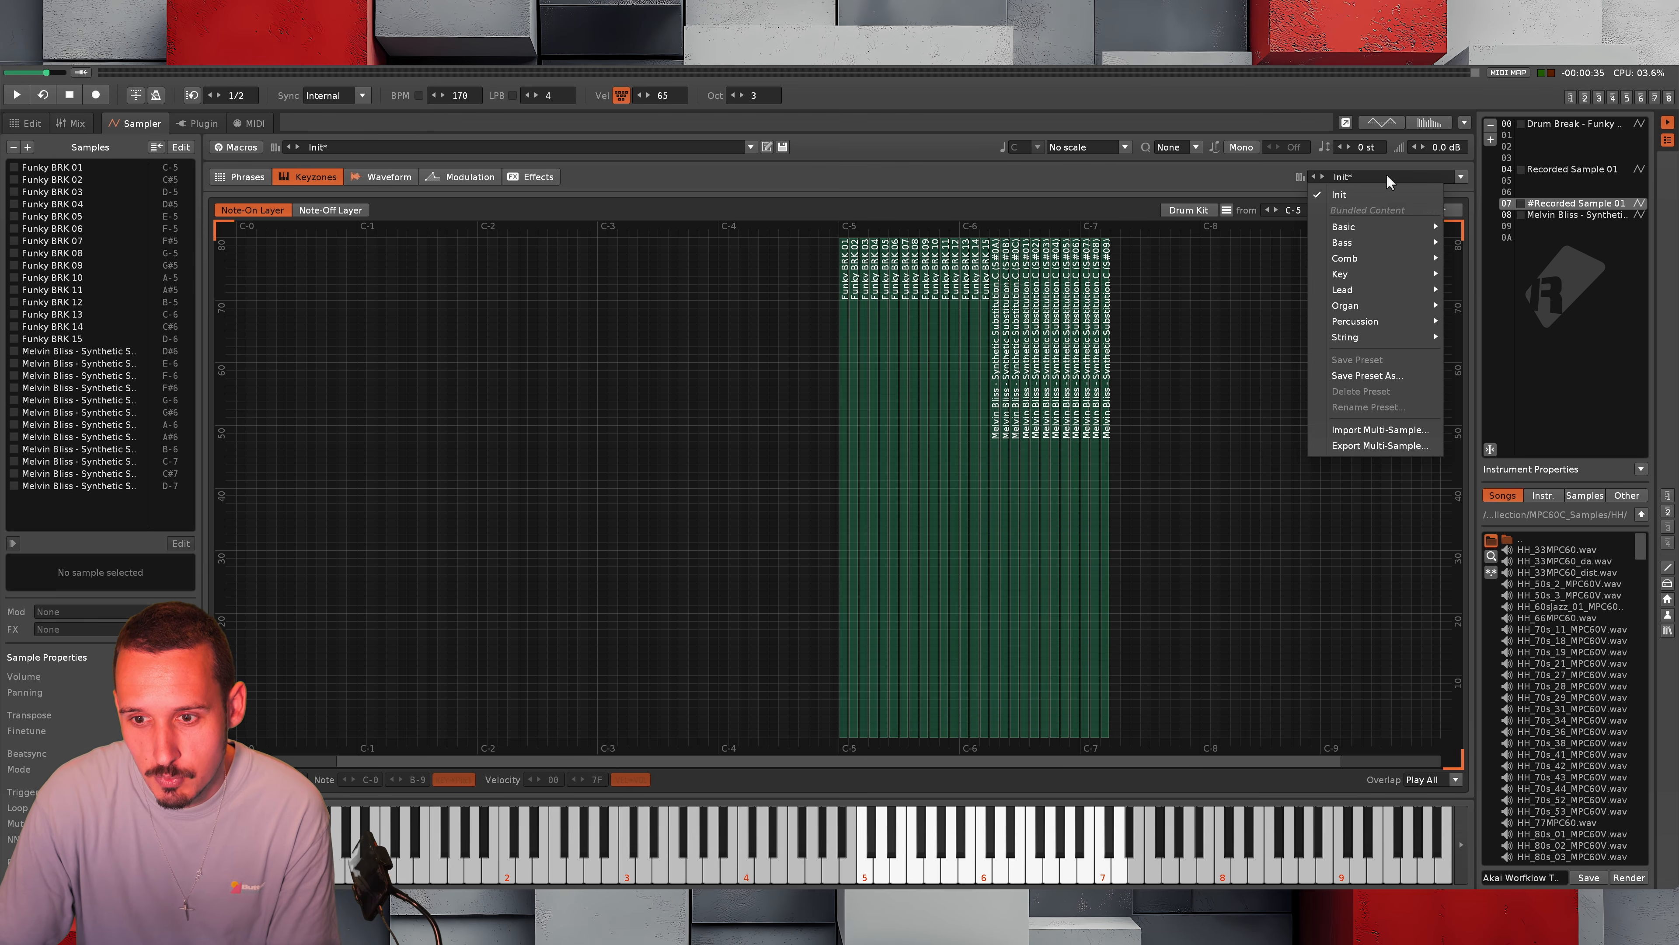
{"action": "left_click", "coordinate": [604, 170]}
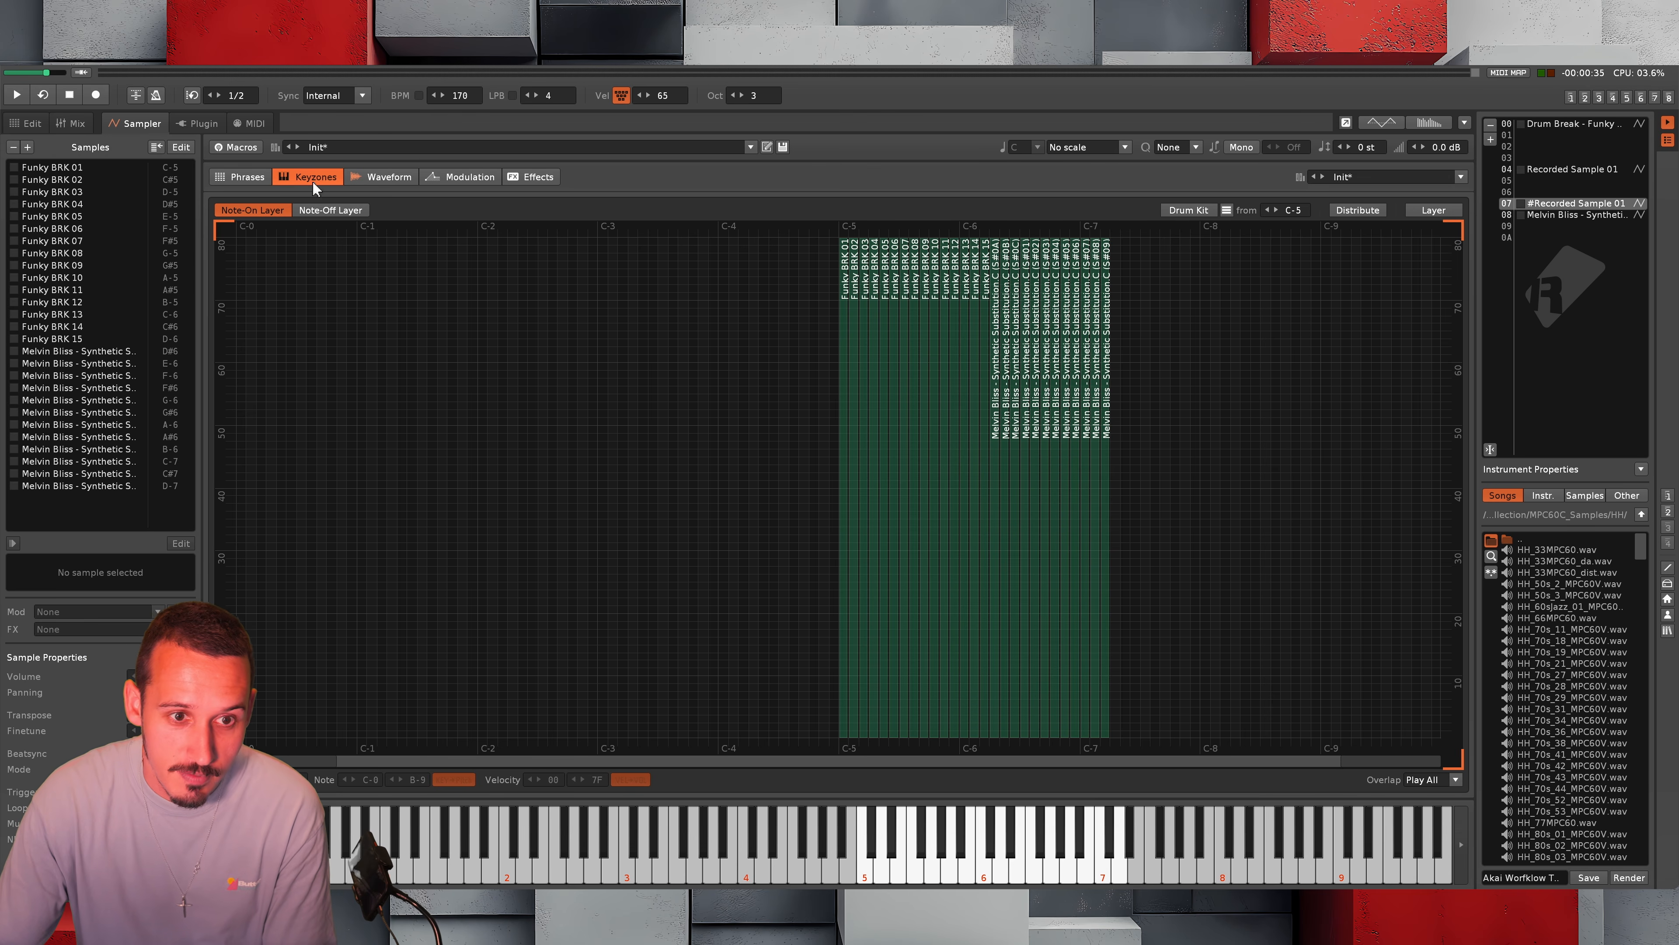
{"action": "left_click", "coordinate": [1366, 177]}
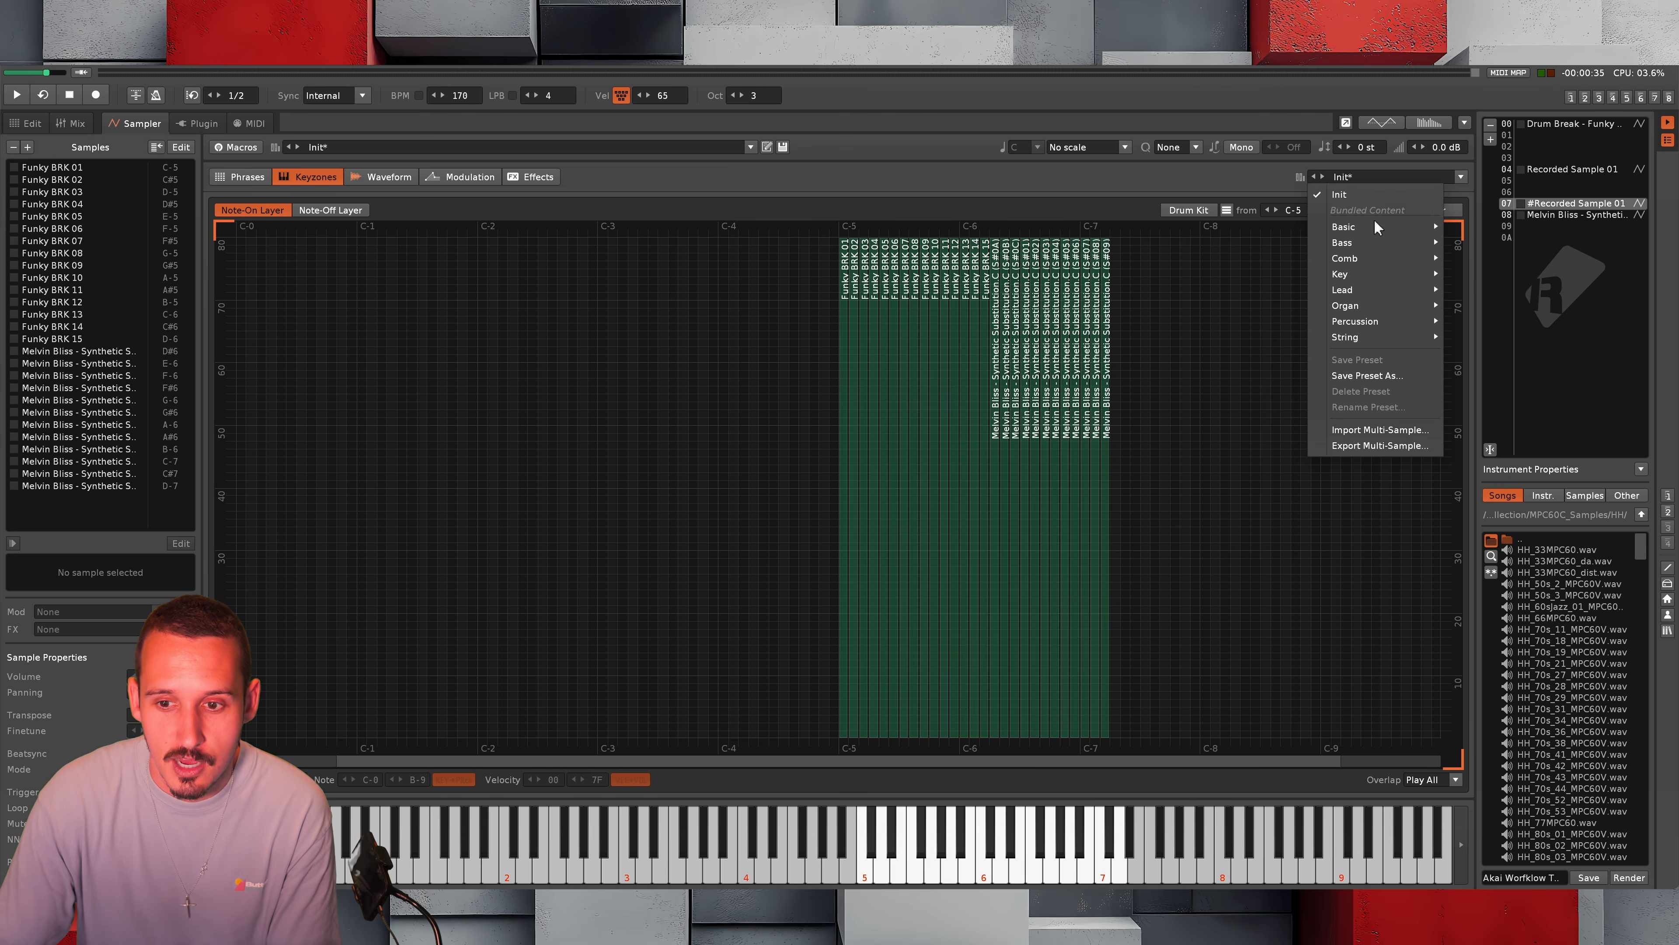
{"action": "left_click", "coordinate": [1384, 443]}
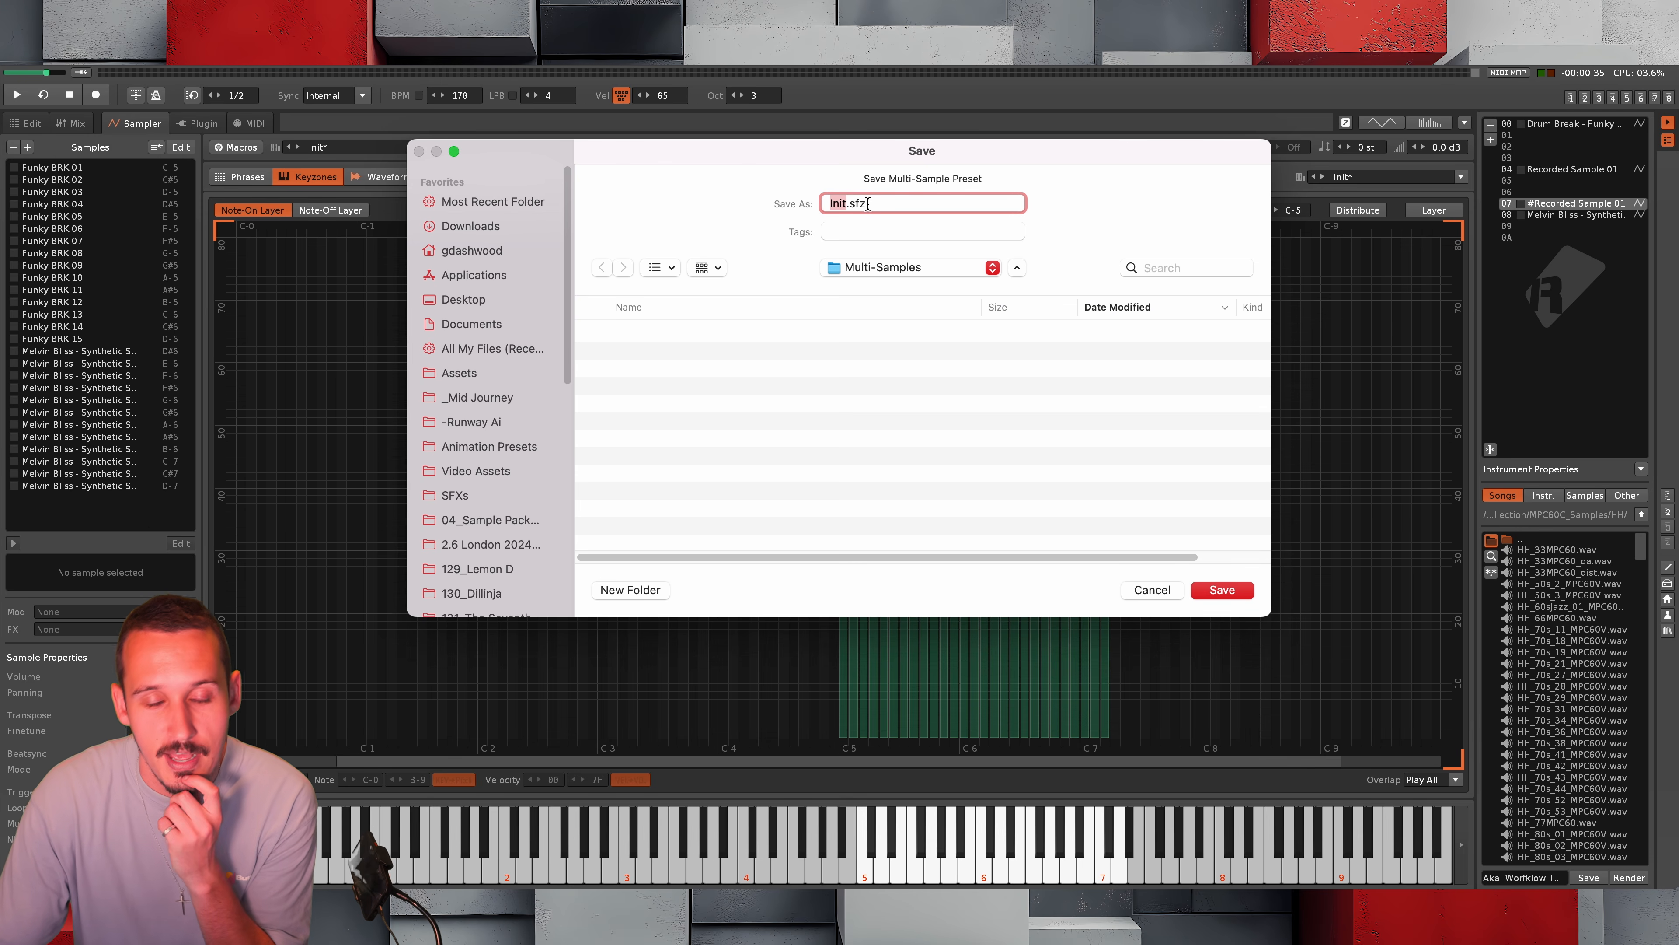
Set the export destination to the Music Quick Acess folder on the Desktop
{"action": "left_click", "coordinate": [889, 268]}
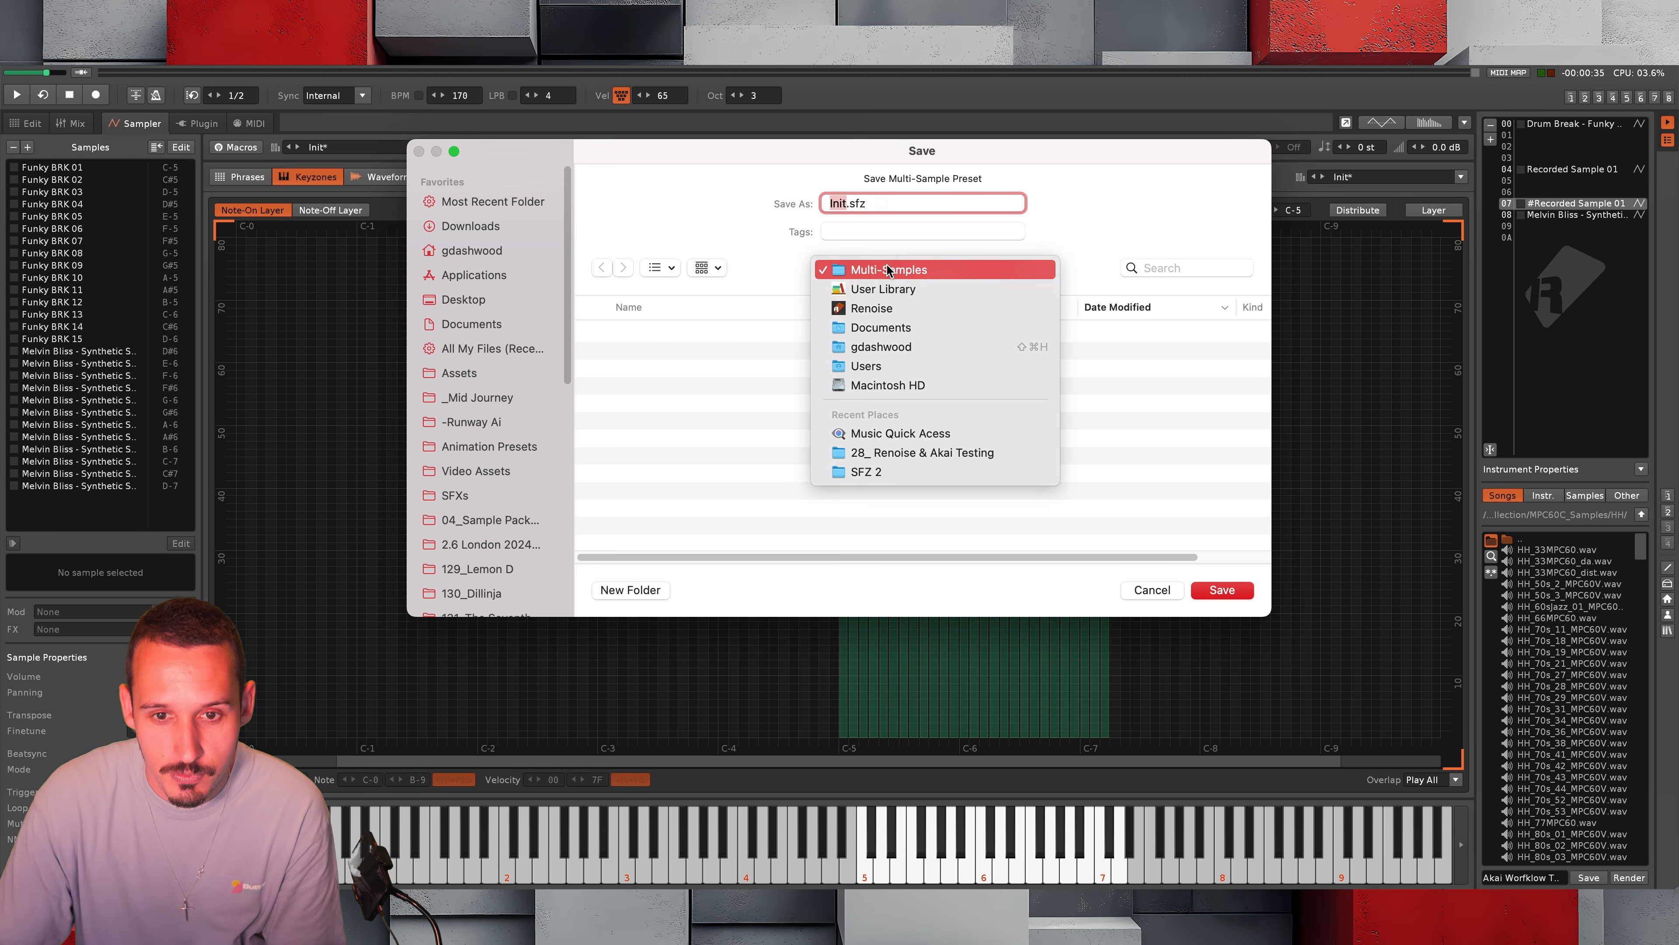
{"action": "left_click", "coordinate": [862, 276]}
{"action": "left_click", "coordinate": [462, 299]}
{"action": "left_click", "coordinate": [657, 336]}
{"action": "double_click", "coordinate": [656, 336]}
Create a folder named Funk Breaks for Akai and export the multi-sample into it as Funky Breaks.sfz
{"action": "left_click", "coordinate": [630, 589]}
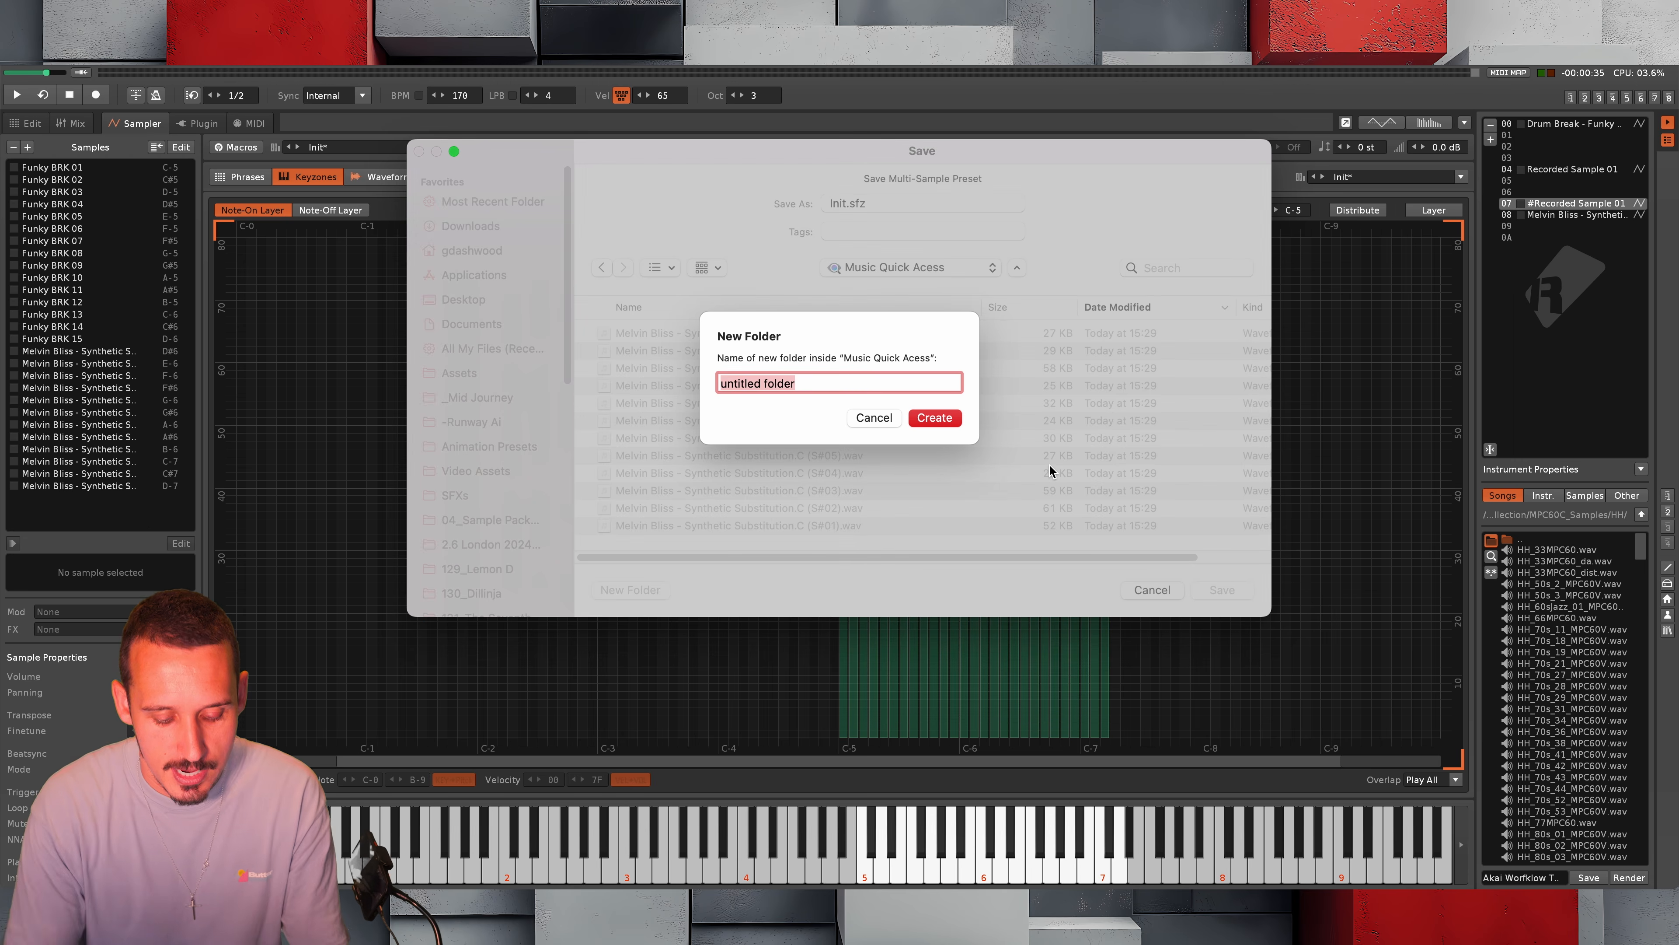
{"action": "type", "text": "Fnuky"}
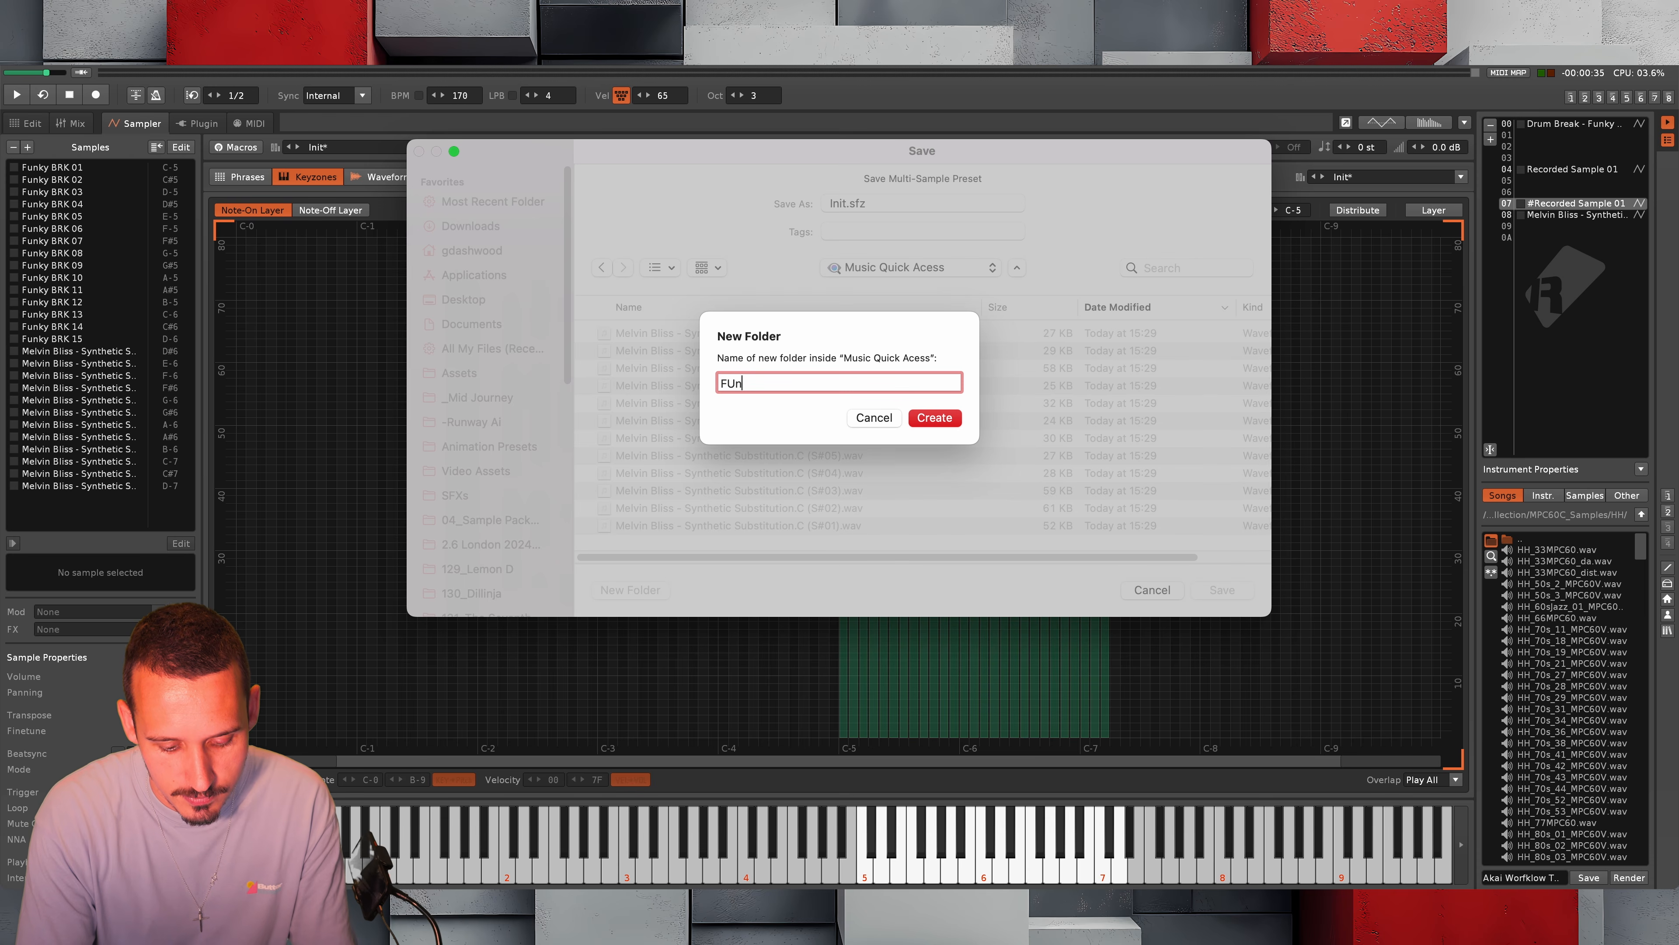
{"action": "key", "text": "BackSpace"}
{"action": "key", "text": "BackSpace"}
{"action": "key", "text": "BackSpace"}
{"action": "key", "text": "BackSpace"}
{"action": "key", "text": "BackSpace"}
{"action": "type", "text": "unk Breaks for Akai"}
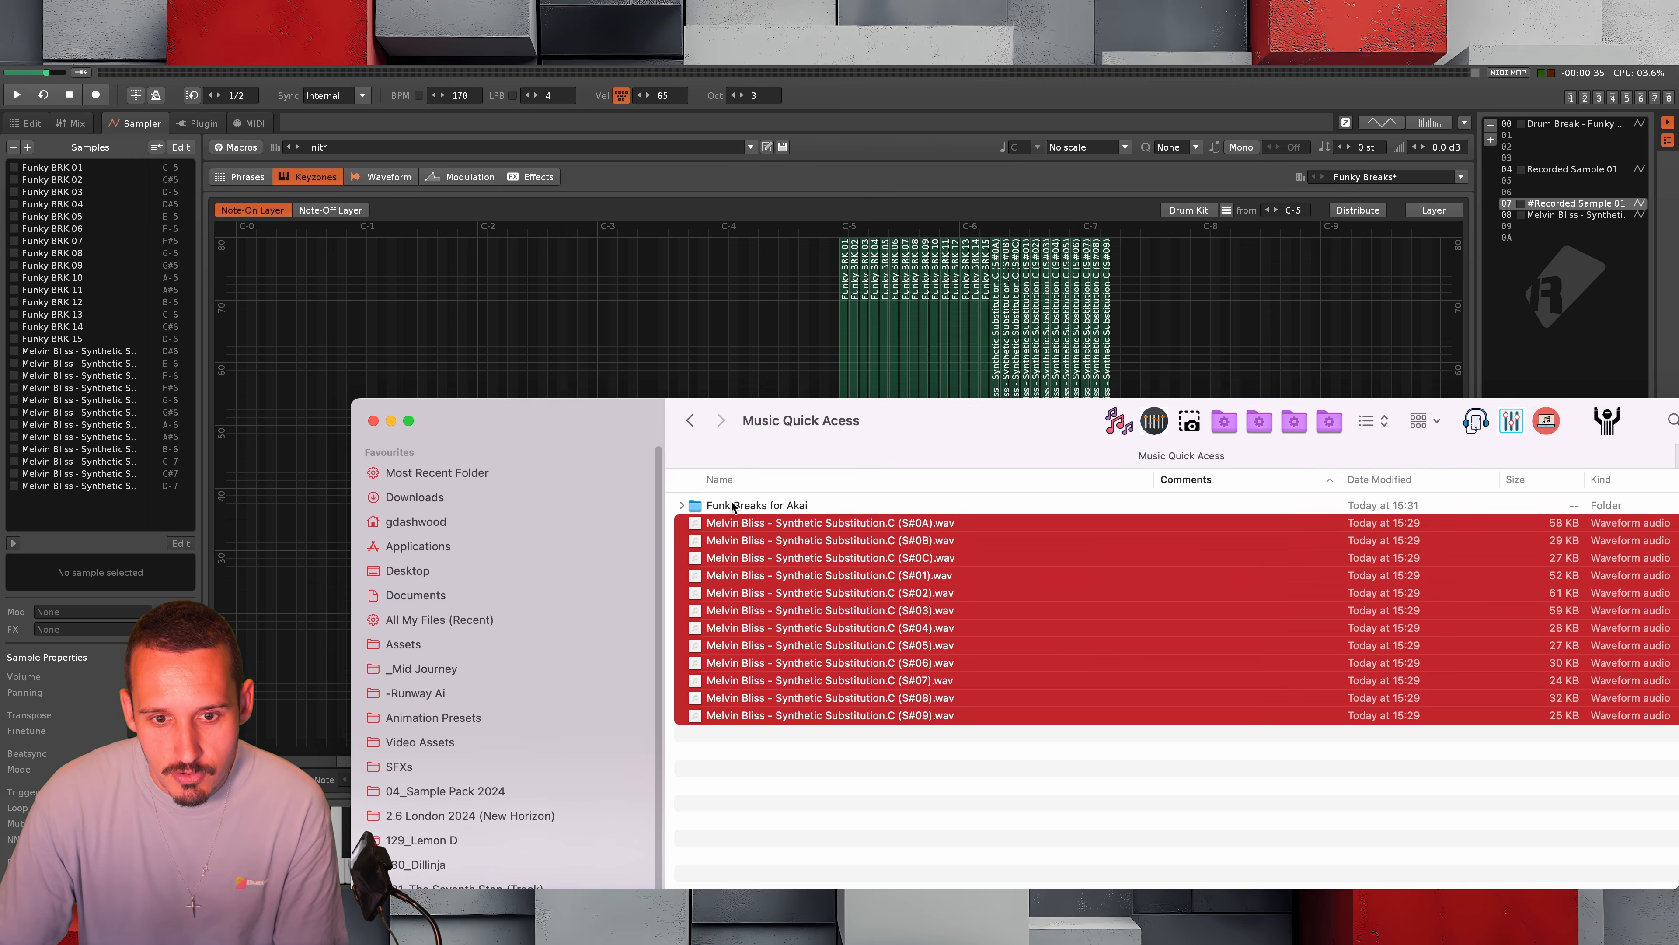
Open the Funk Breaks for Akai folder in Finder and inspect the contents of its Funky Breaks Samples subfolder
{"action": "double_click", "coordinate": [734, 508]}
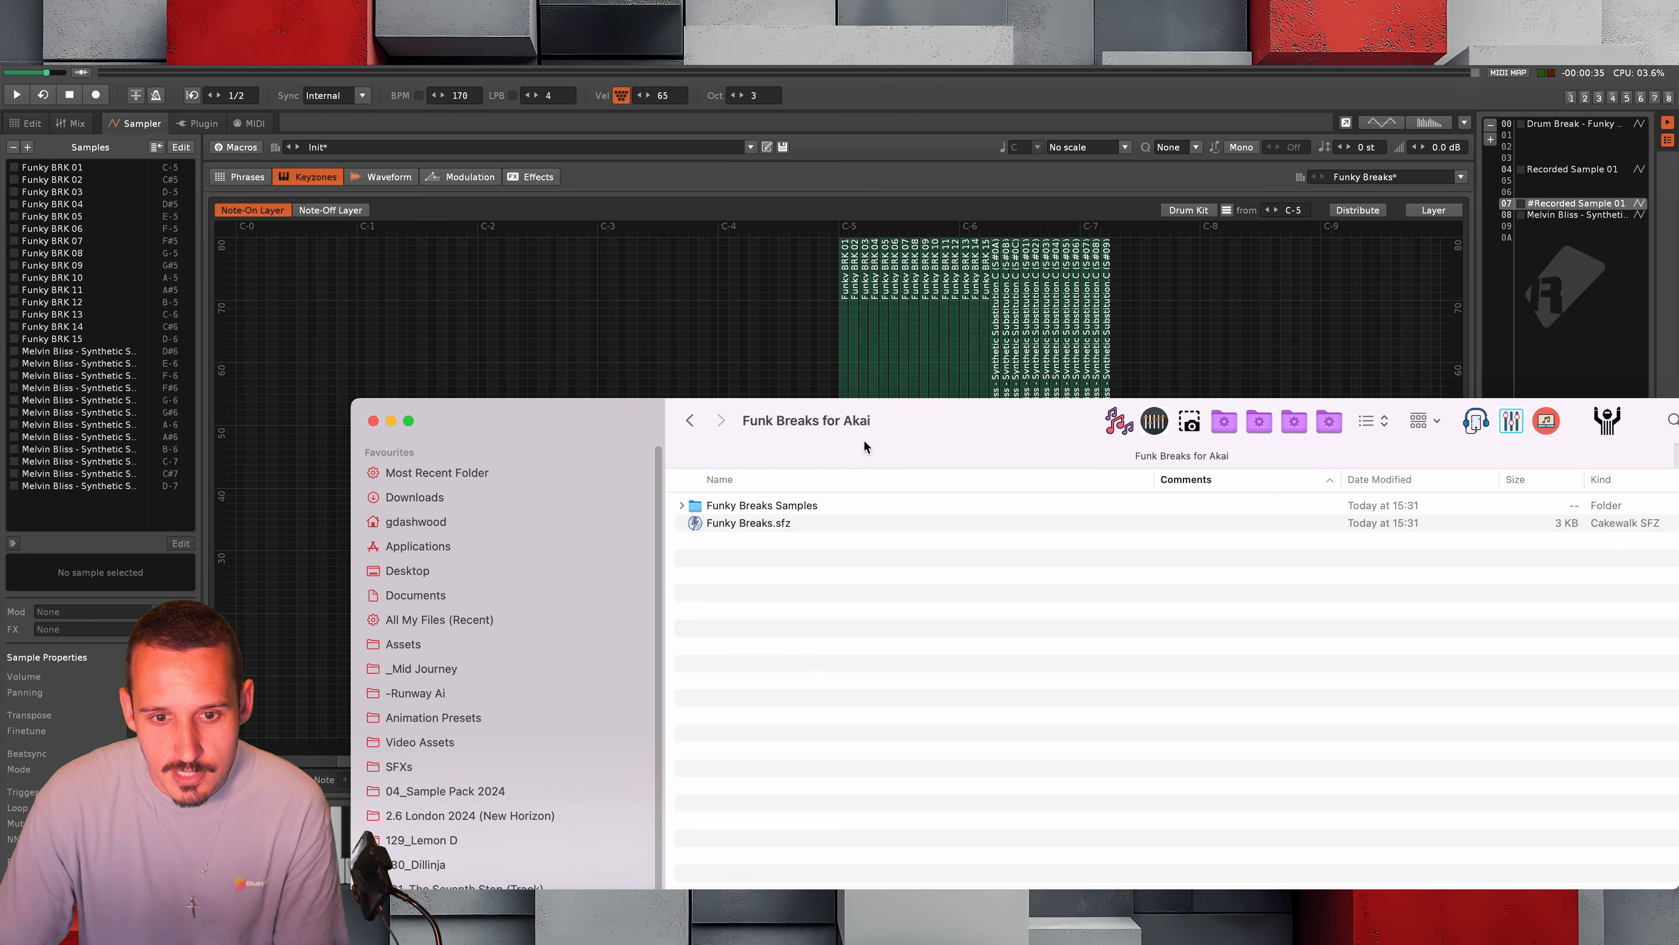
{"action": "double_click", "coordinate": [869, 449]}
{"action": "left_click", "coordinate": [624, 246]}
{"action": "left_click", "coordinate": [615, 244]}
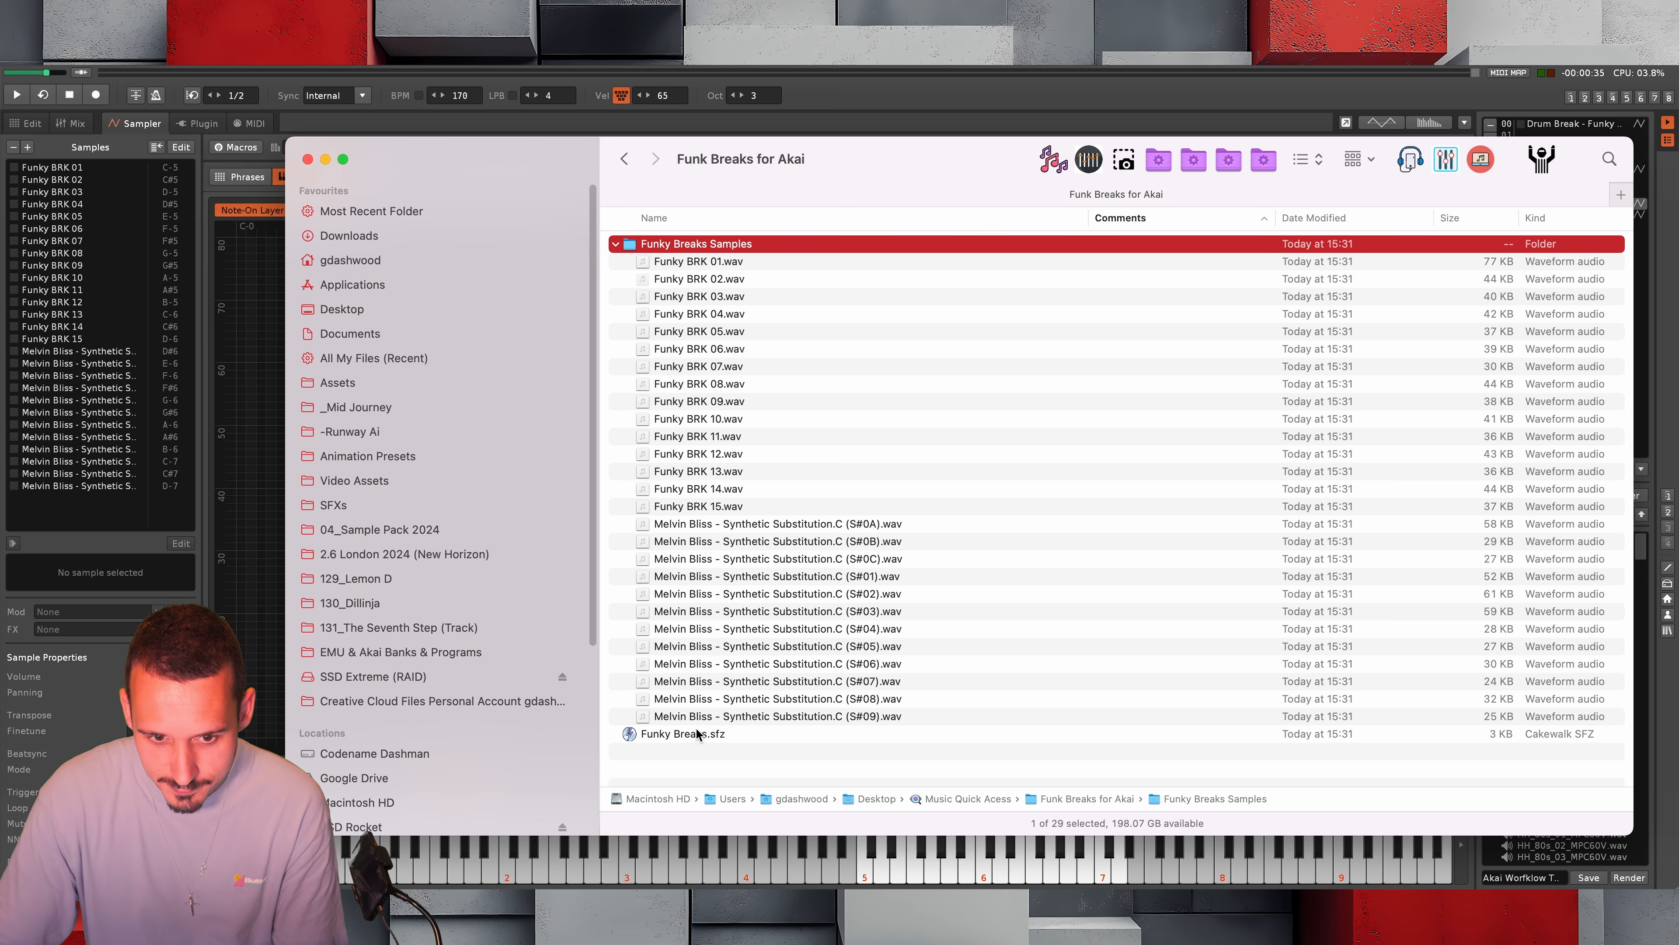
{"action": "left_click", "coordinate": [617, 244]}
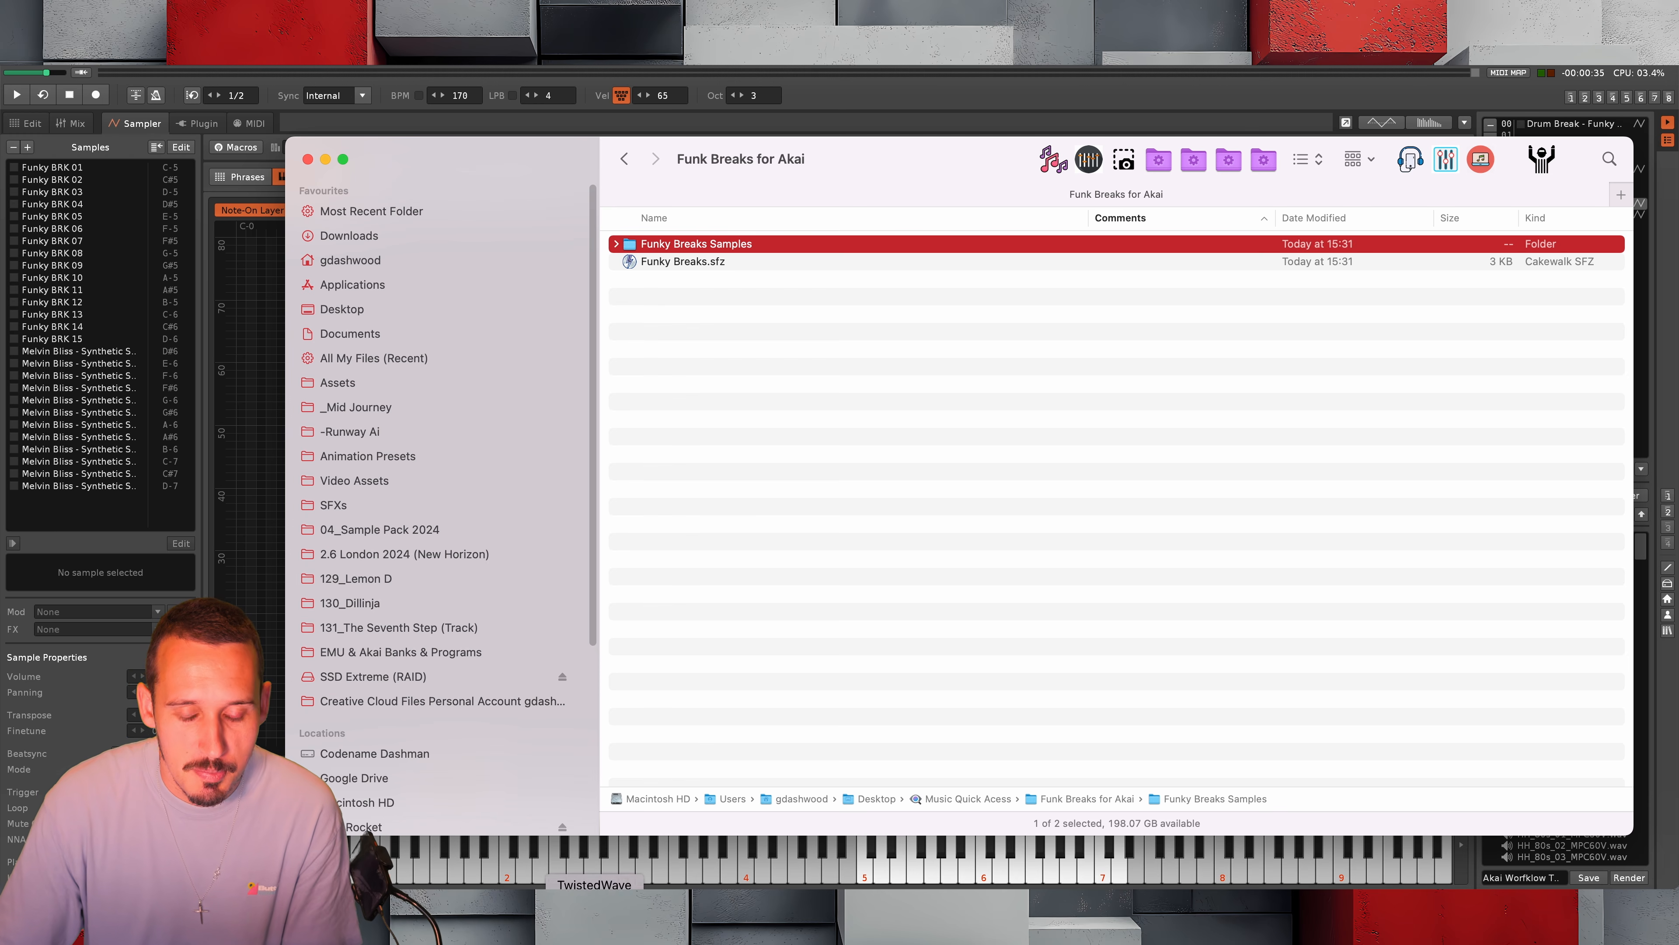
Switch to the audio editor's empty Untitled document, and move and narrow the Finder window so both are accessible
{"action": "key", "text": "super+Tab"}
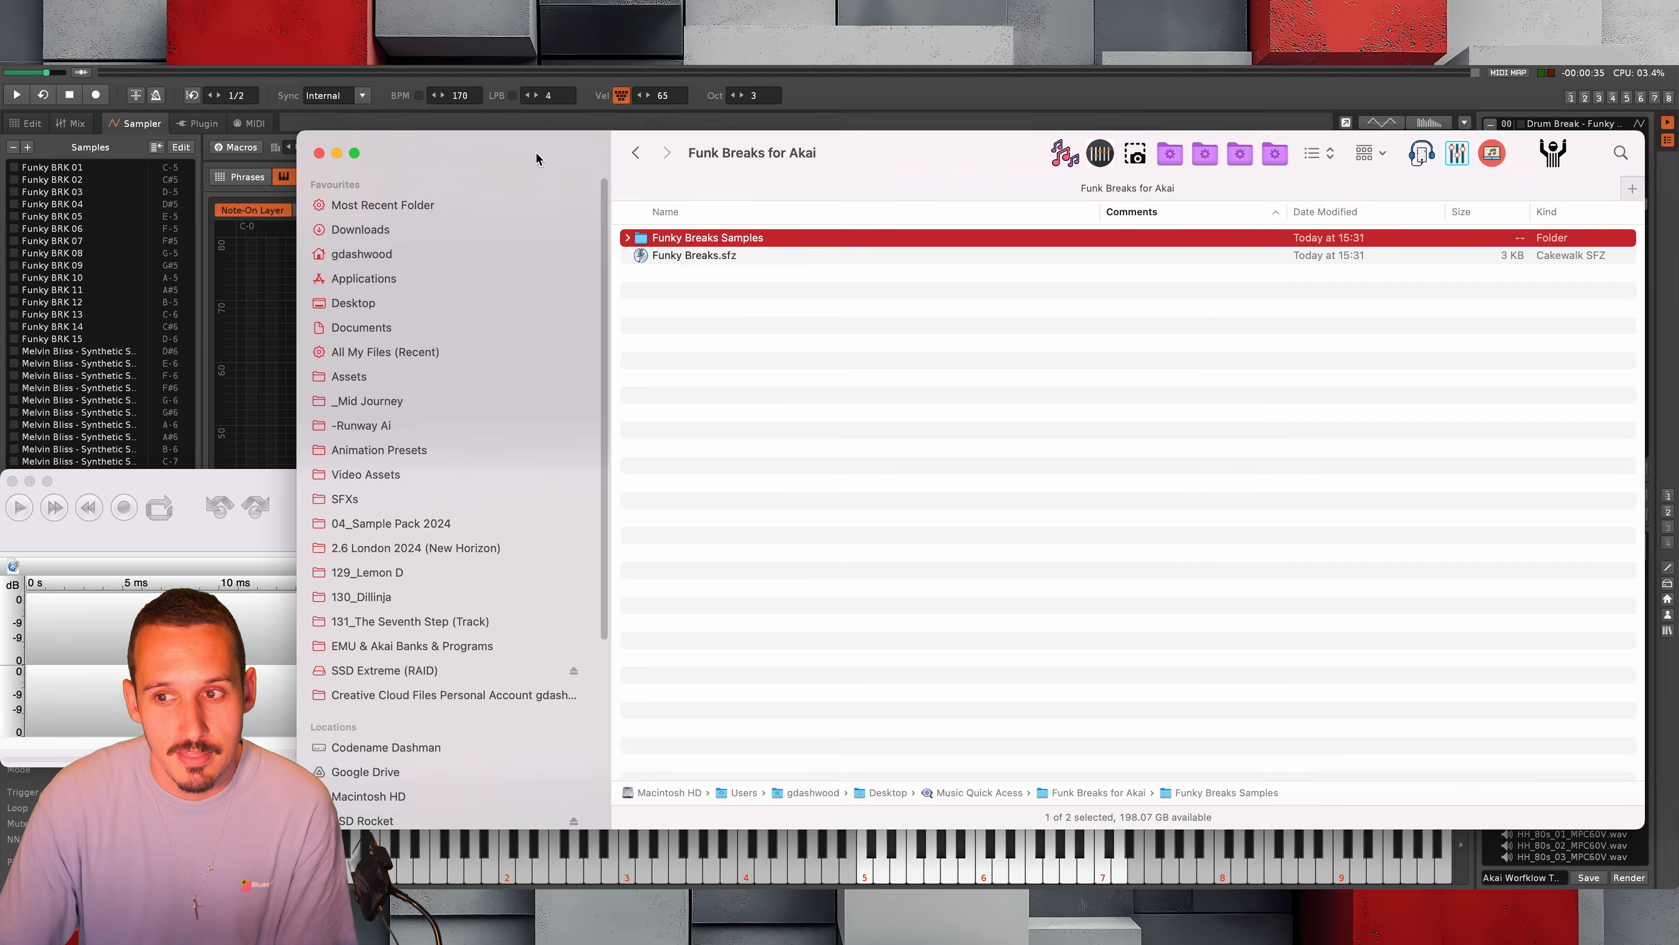
{"action": "left_click_drag", "start_coordinate": [522, 159], "coordinate": [572, 83]}
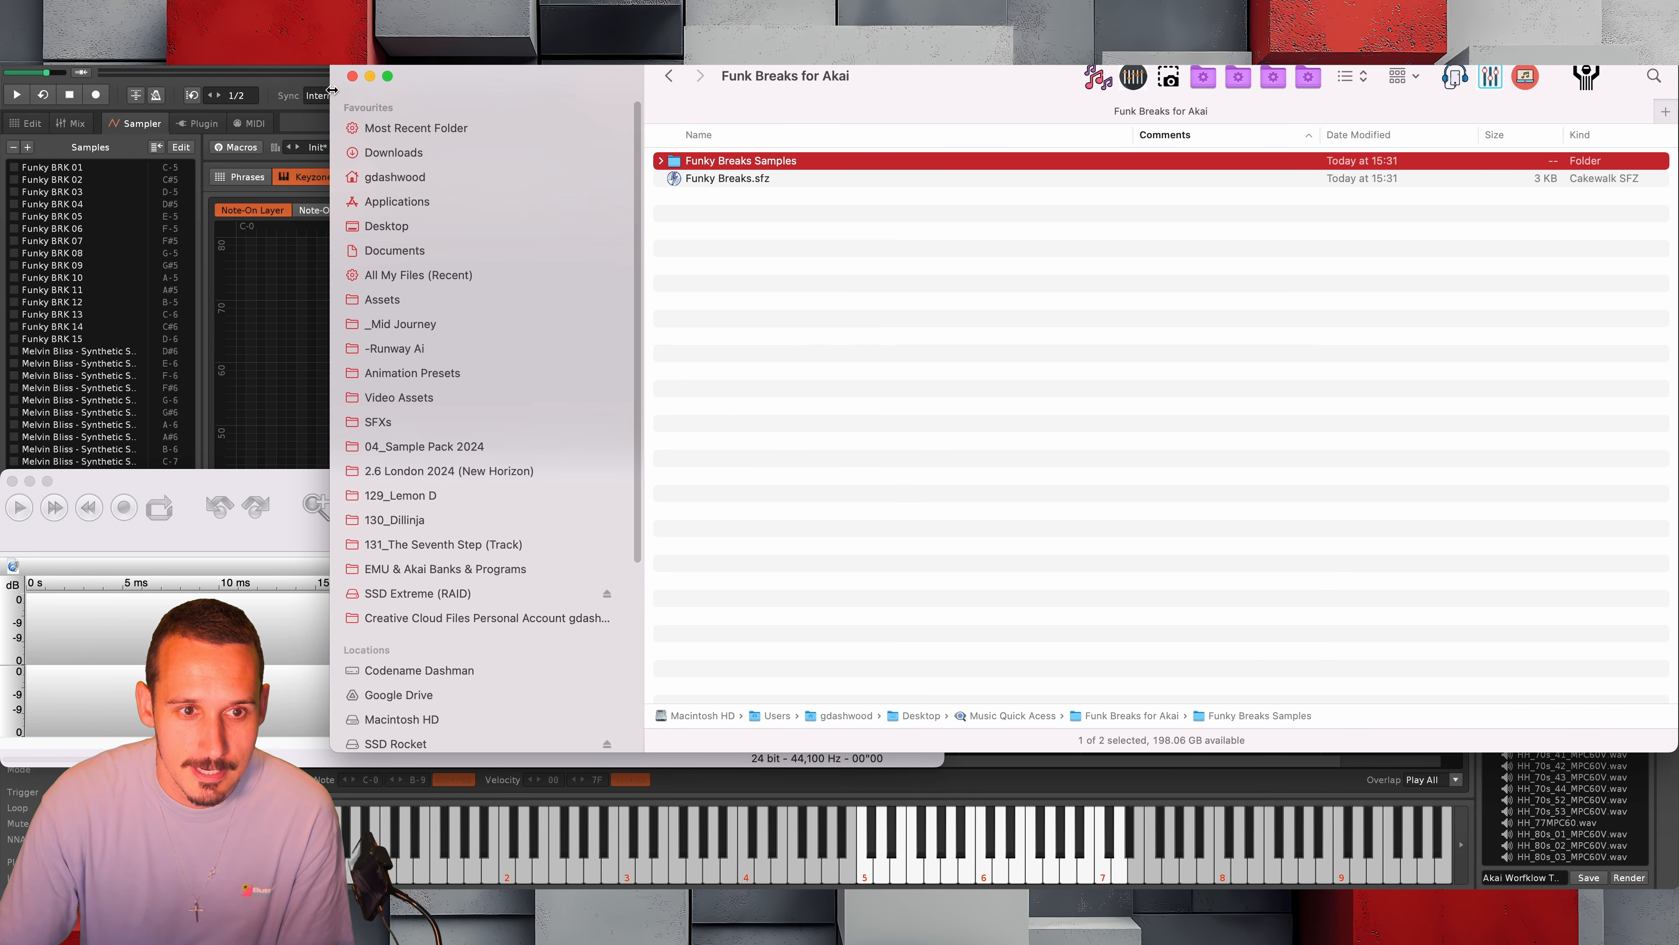
{"action": "left_click_drag", "start_coordinate": [330, 94], "coordinate": [460, 140]}
{"action": "left_click", "coordinate": [298, 485]}
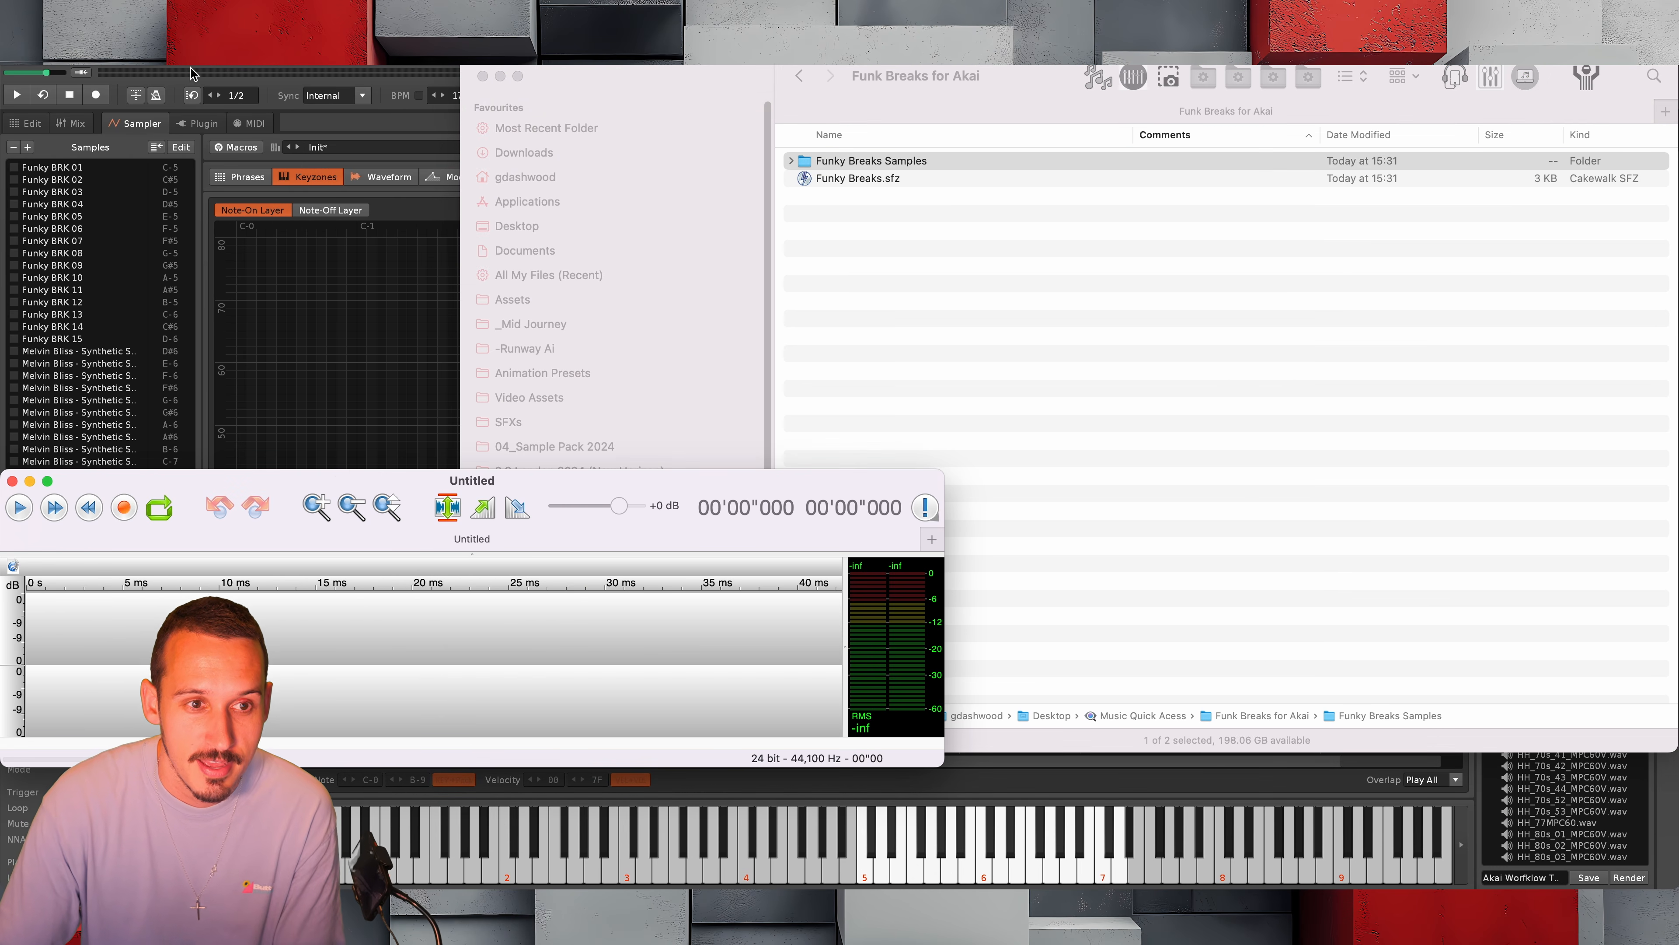
Open batch processing, position its window clear of the Finder file list, and load the Akai S1000 Prep batch
{"action": "left_click", "coordinate": [148, 61]}
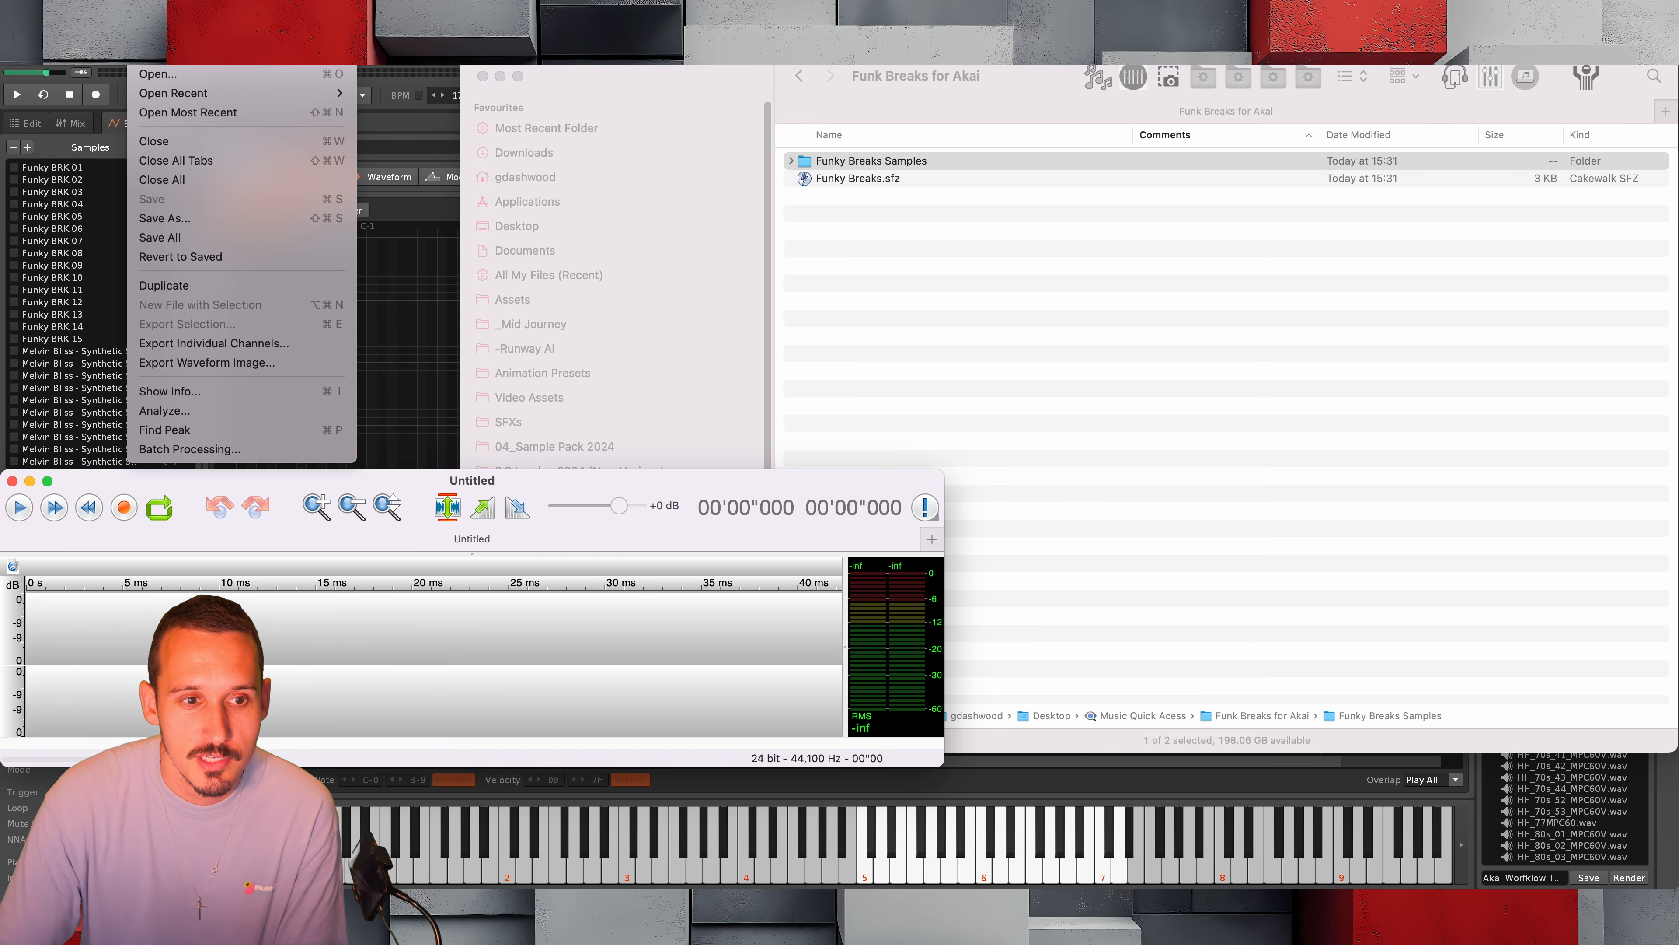
{"action": "left_click", "coordinate": [240, 449]}
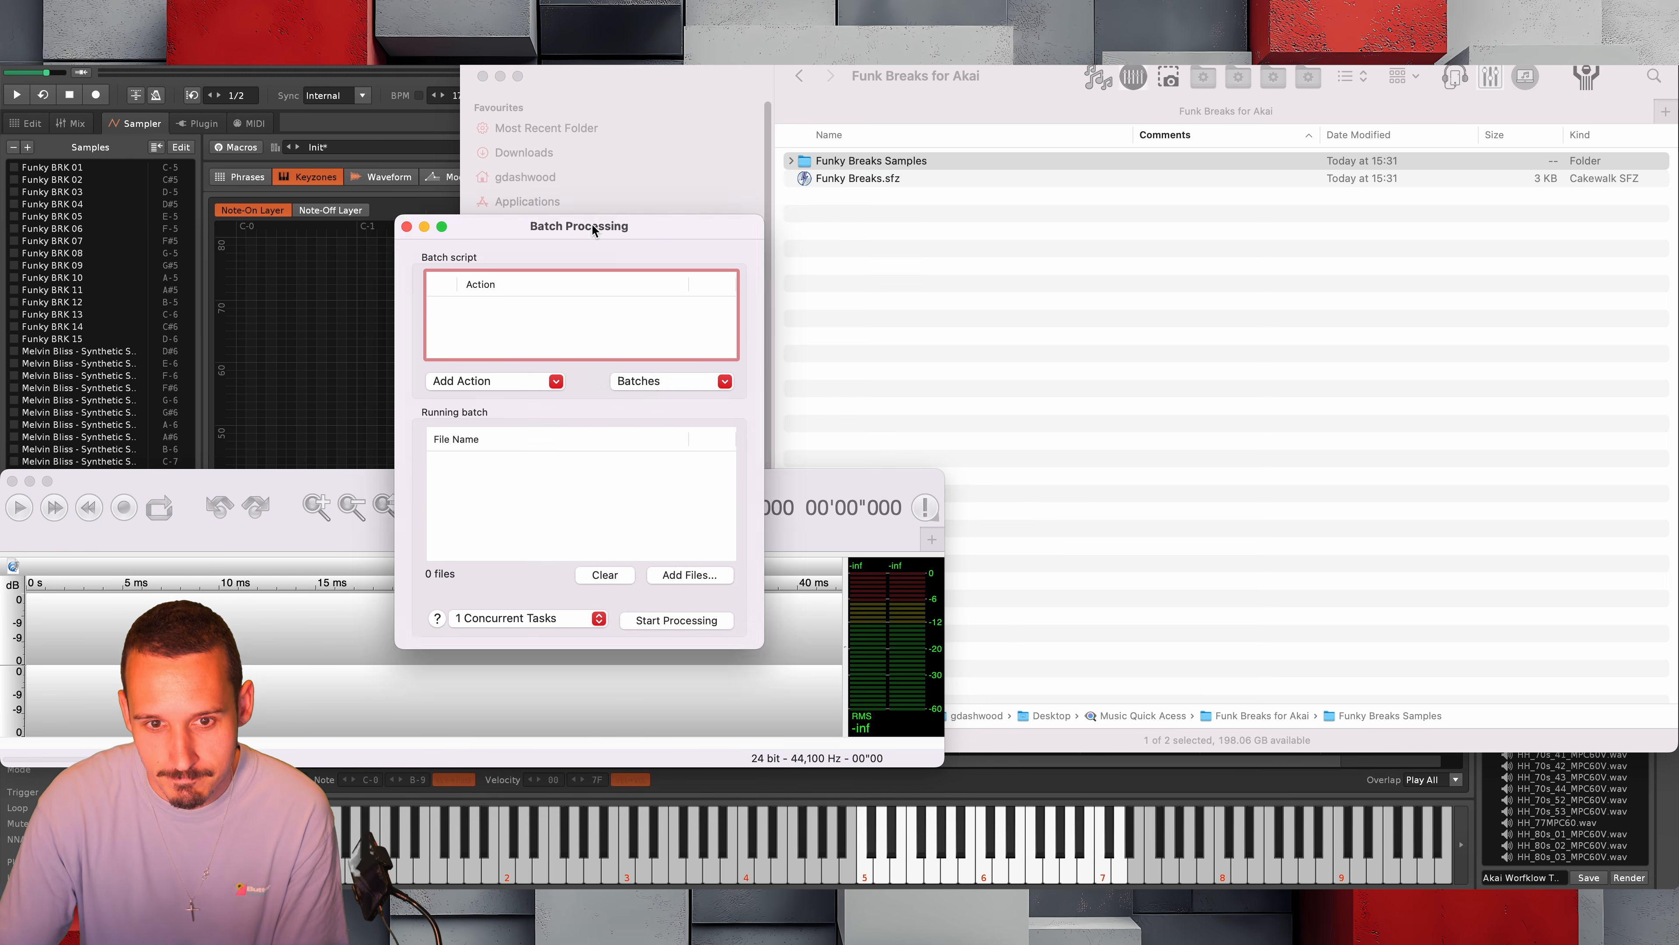
{"action": "left_click_drag", "start_coordinate": [594, 230], "coordinate": [486, 253]}
{"action": "left_click", "coordinate": [553, 406]}
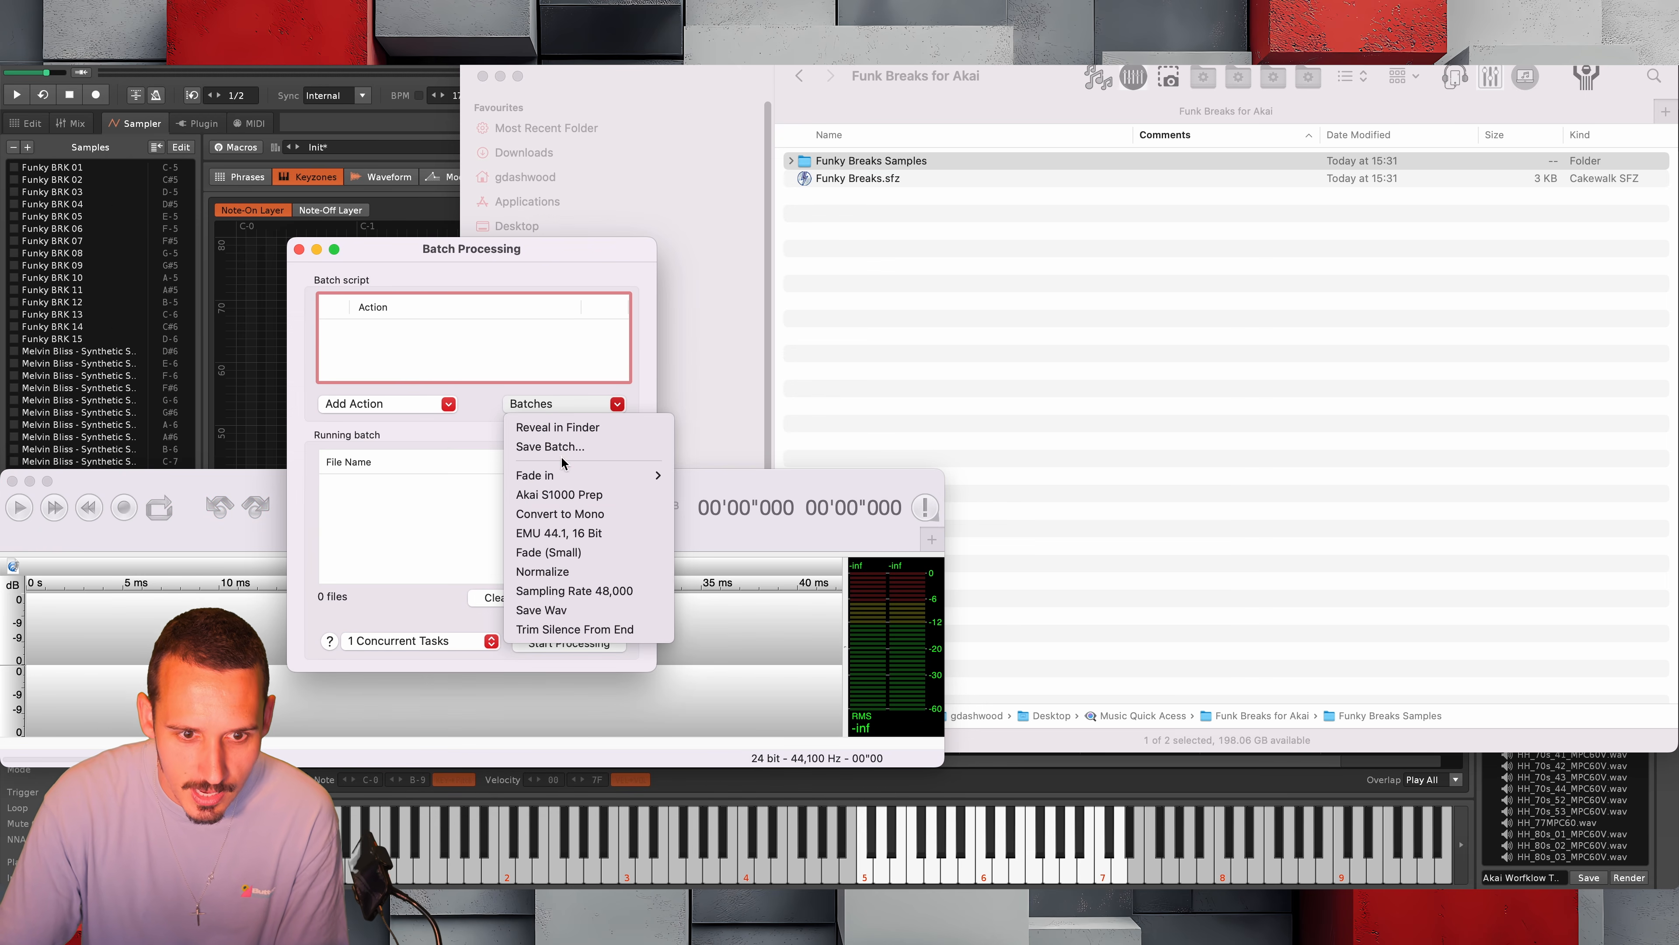
{"action": "left_click", "coordinate": [559, 495]}
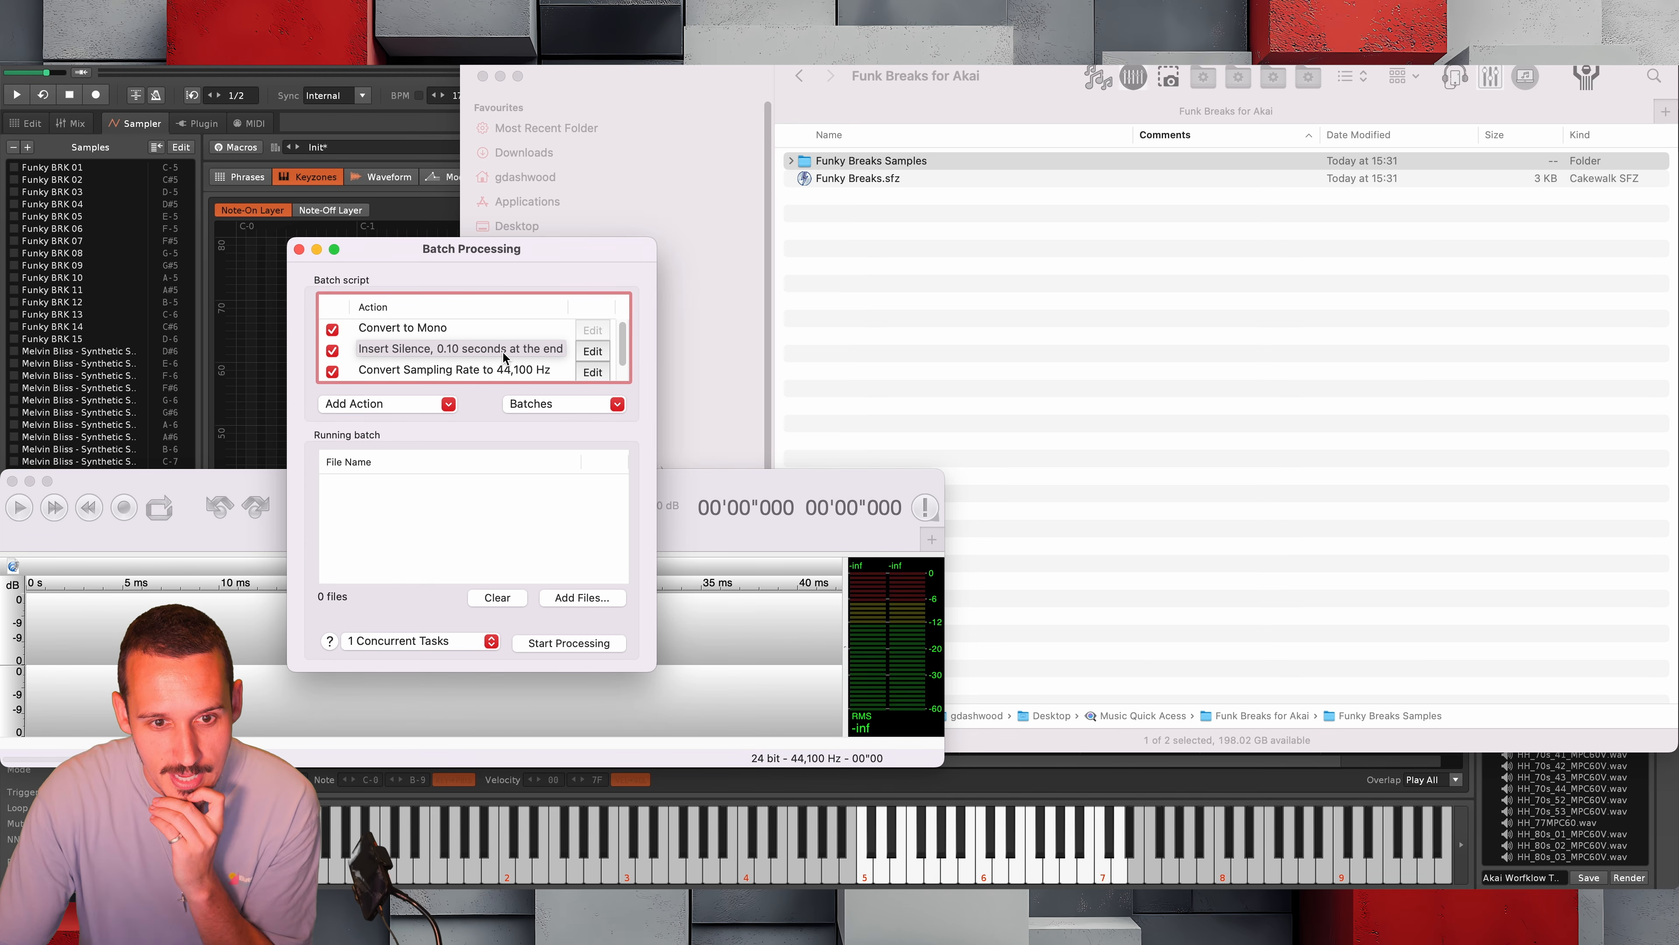
Review the batch's mono, silence and sampling-rate actions, and check the file settings of its Save as WAVE Audio action
{"action": "scroll", "coordinate": [506, 361], "scroll_direction": "down", "scroll_amount": 1}
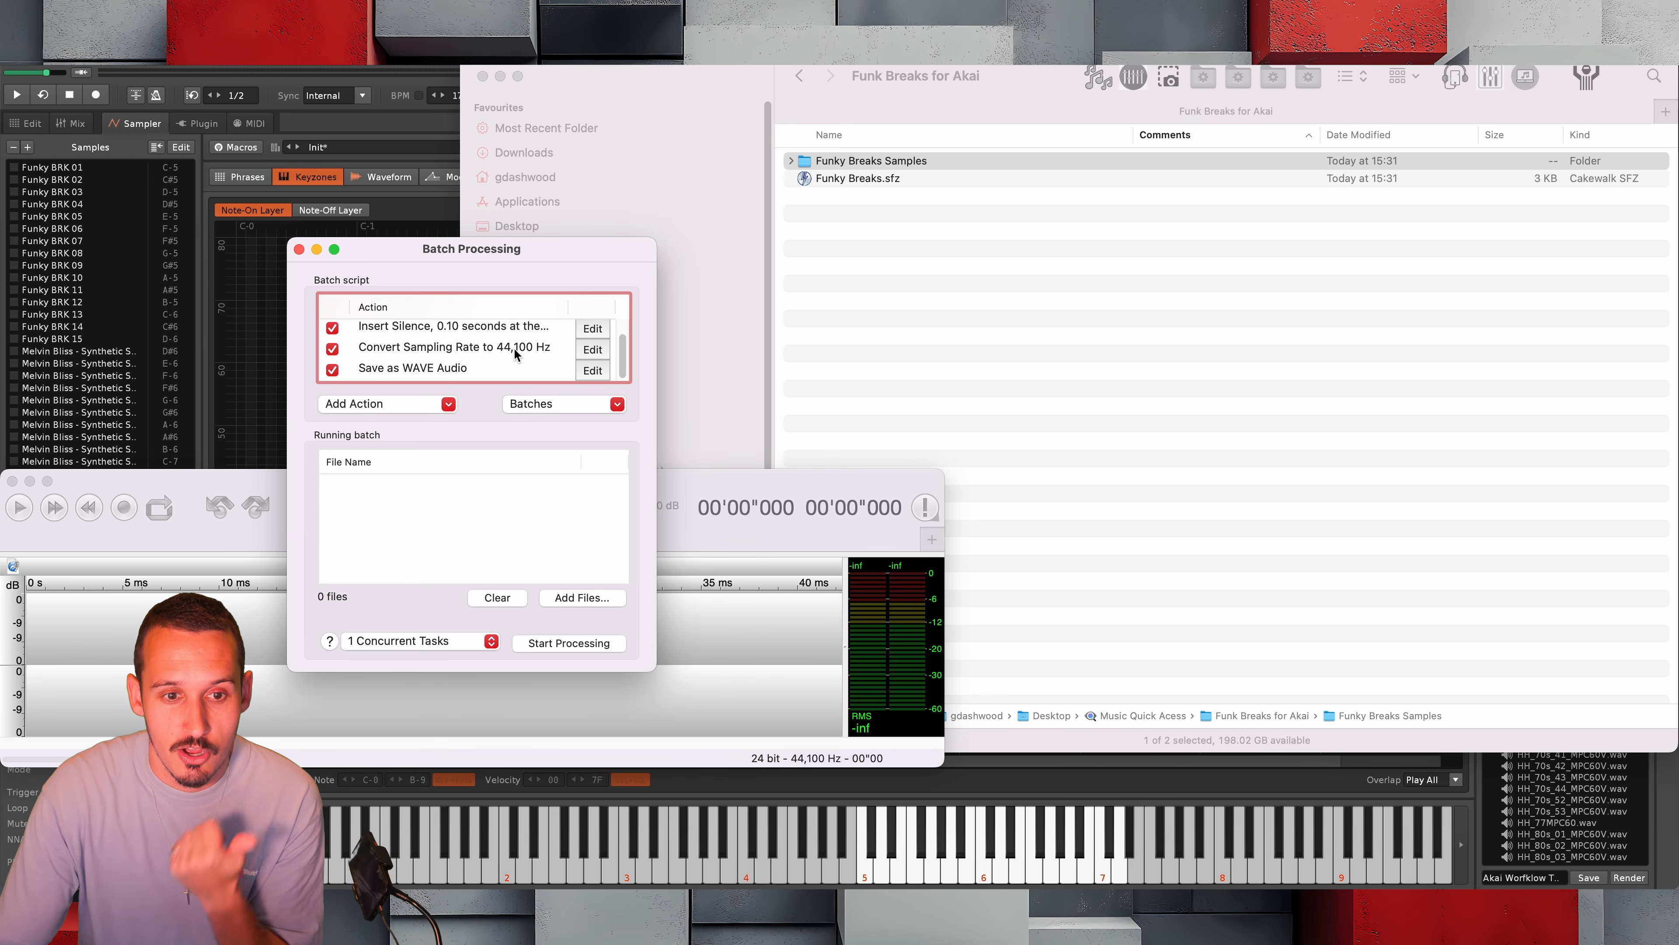
{"action": "left_click", "coordinate": [588, 372]}
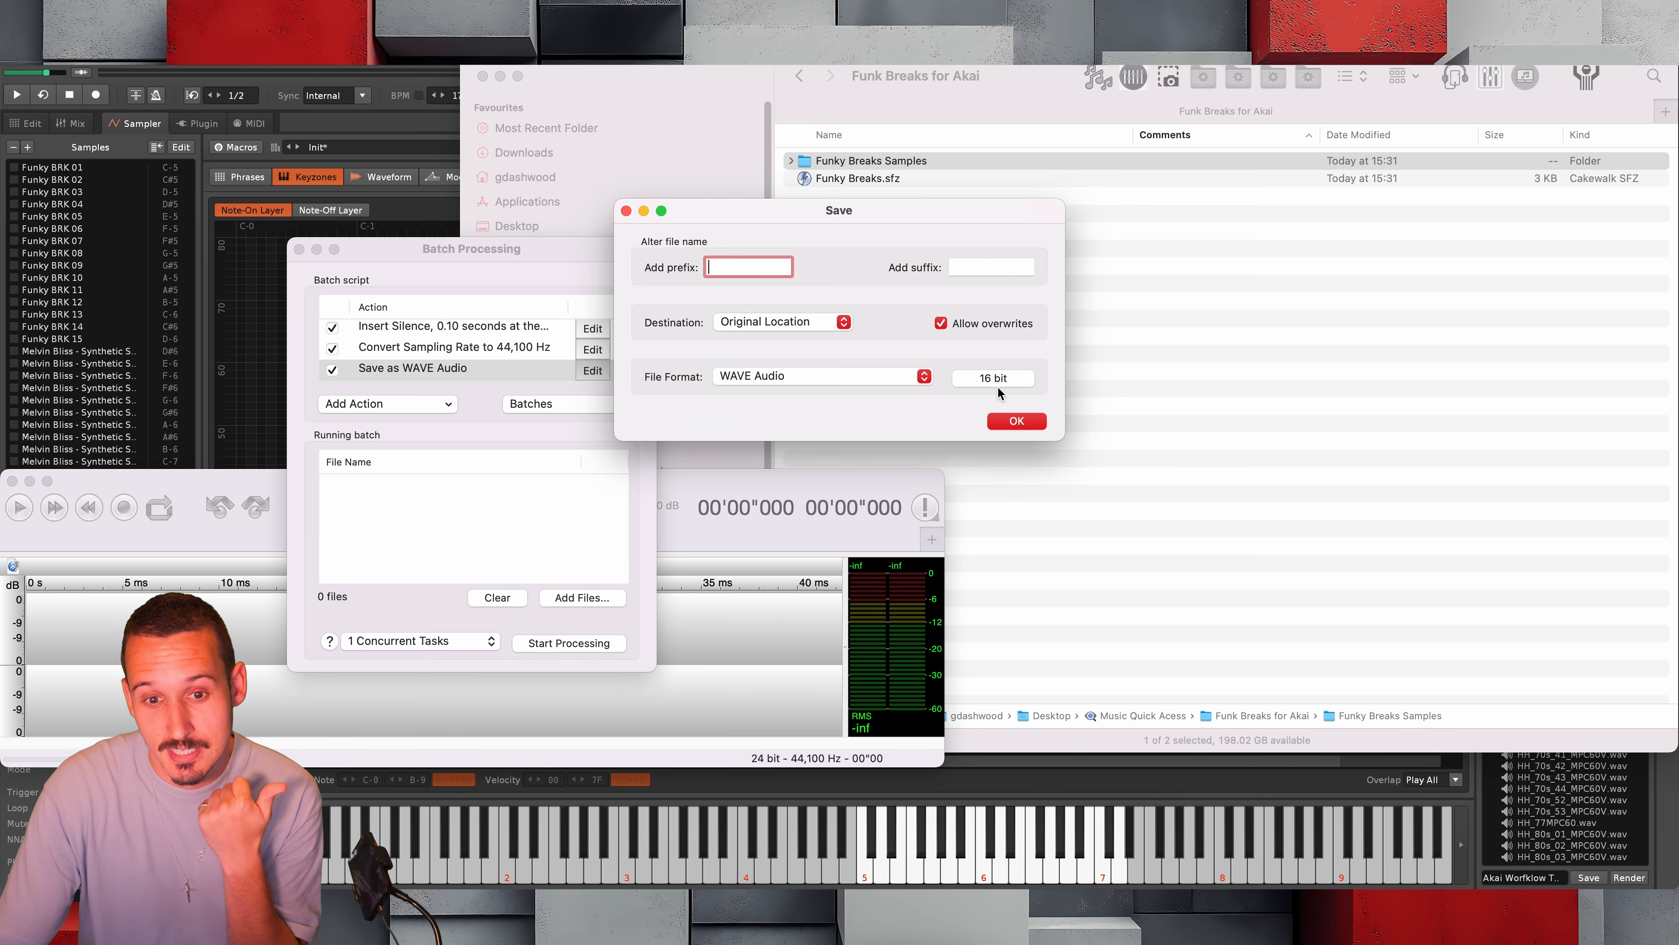
{"action": "left_click", "coordinate": [1013, 424]}
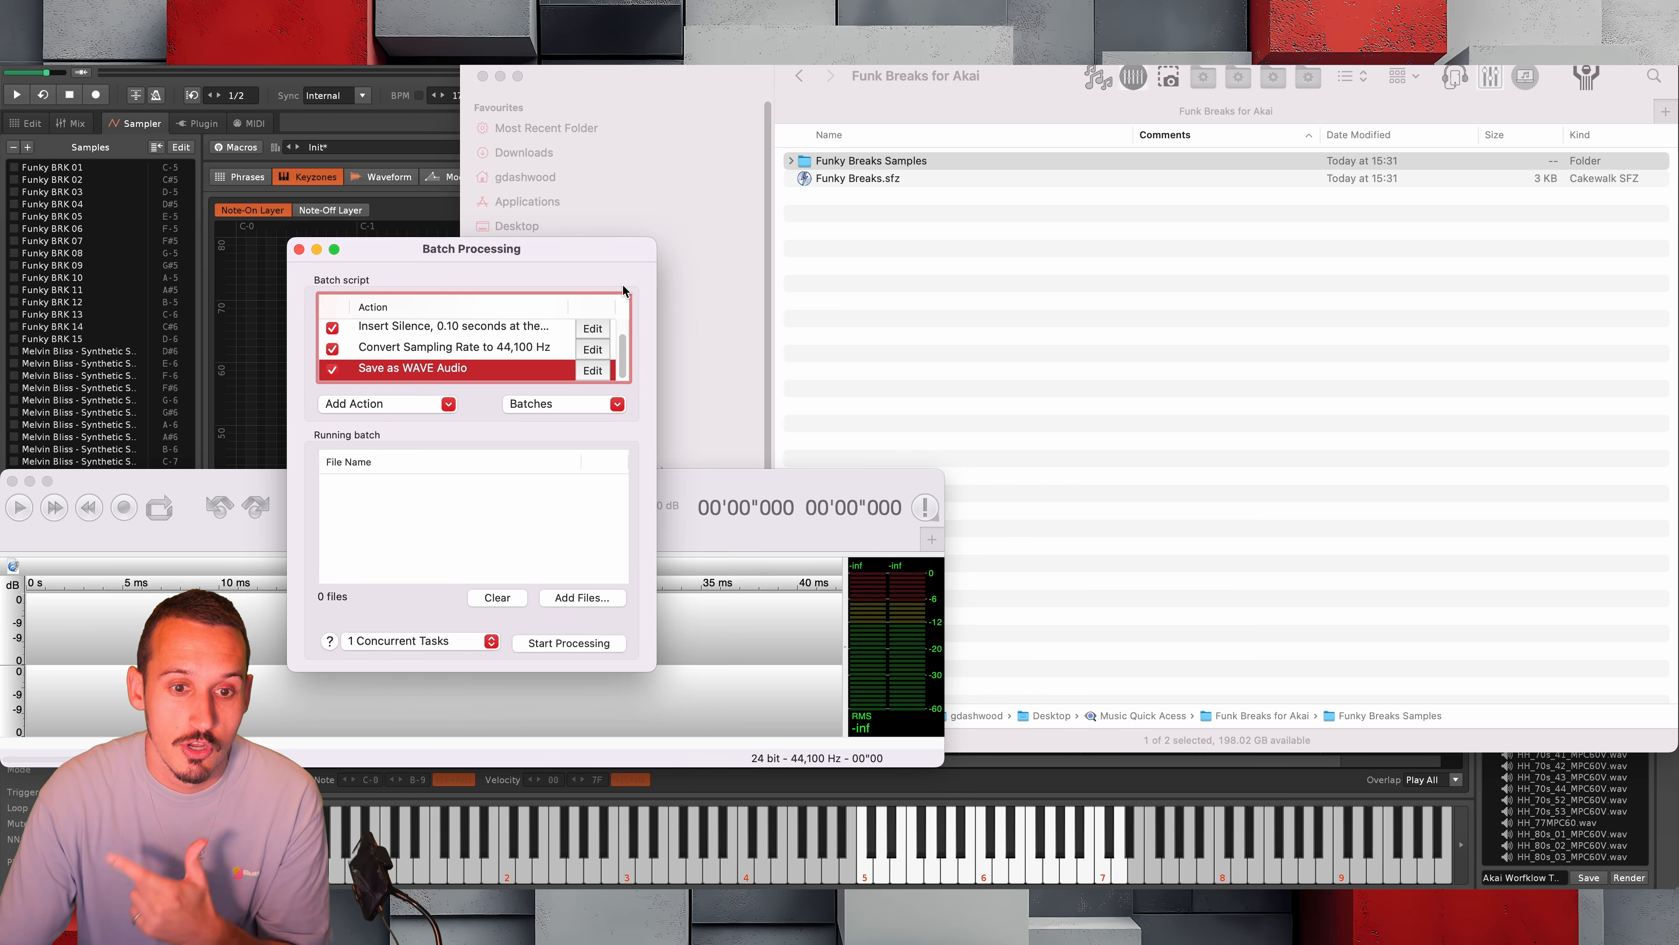
{"action": "scroll", "coordinate": [481, 334], "scroll_direction": "up", "scroll_amount": 2}
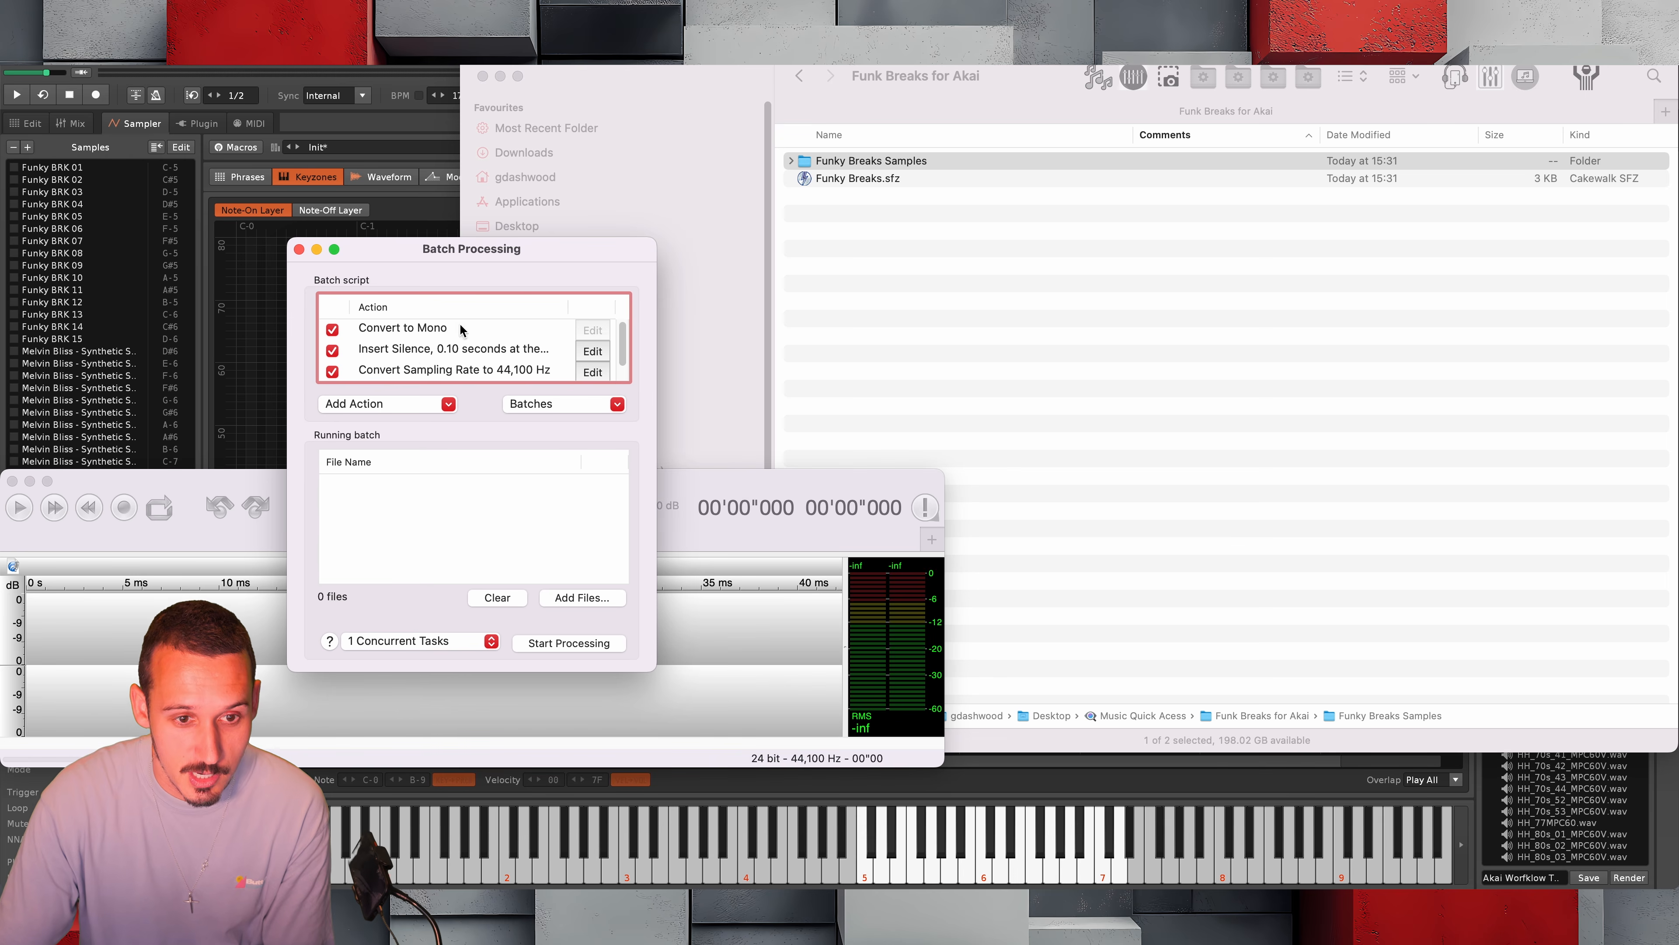
{"action": "scroll", "coordinate": [466, 337], "scroll_direction": "down", "scroll_amount": 2}
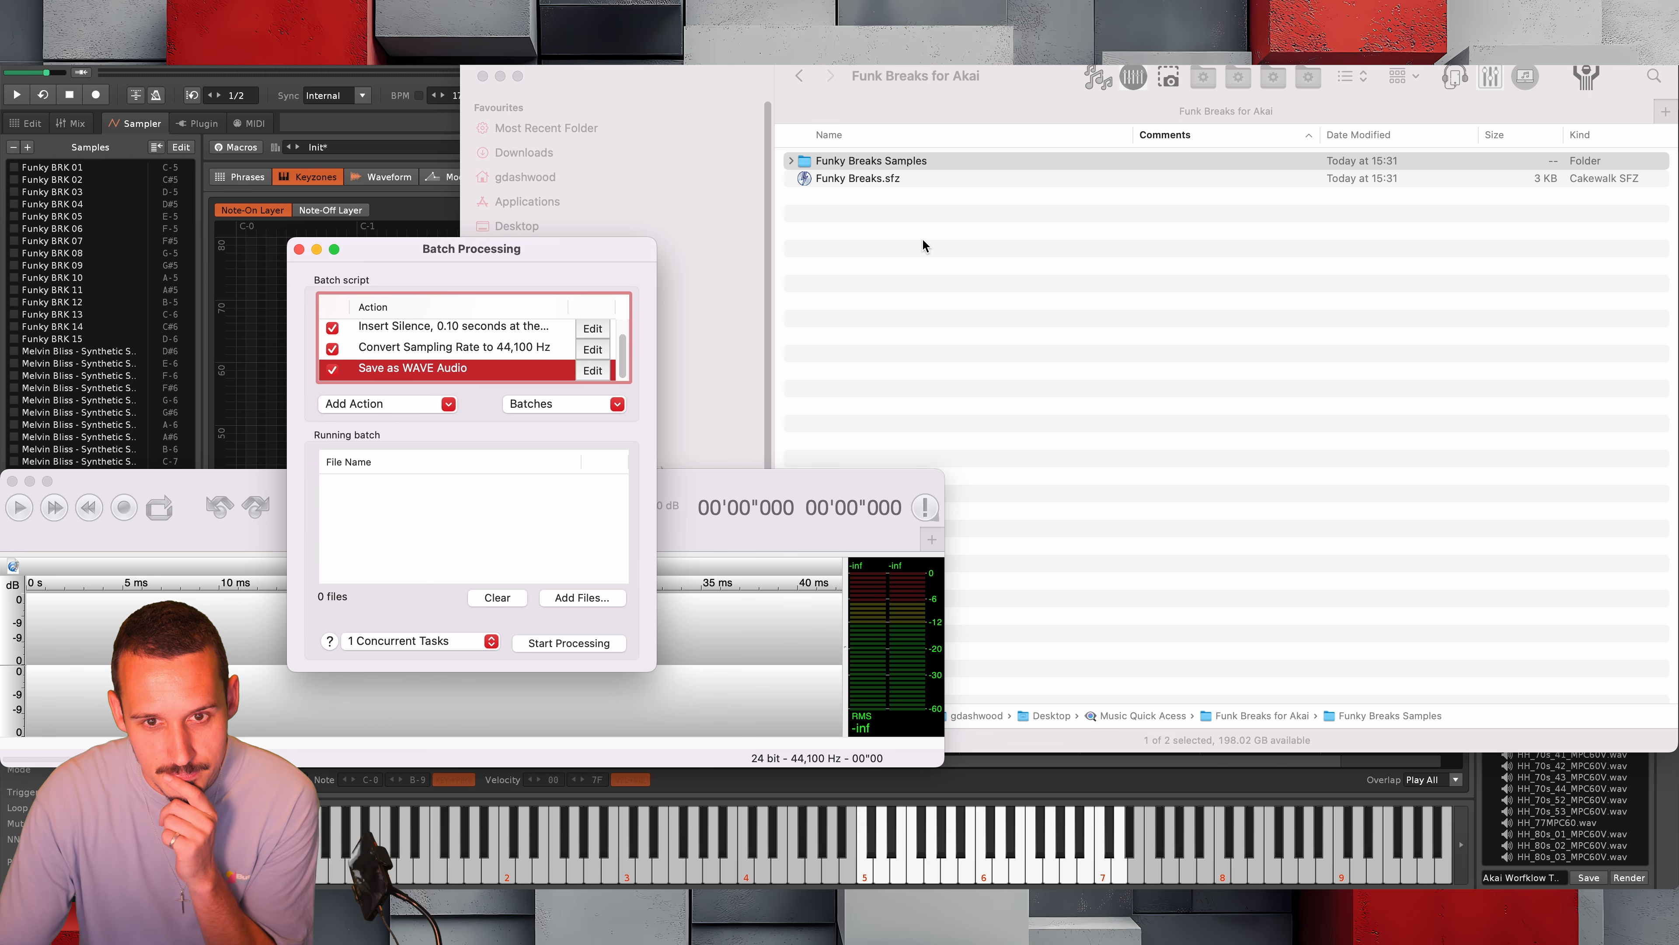
Add the Funky Breaks Samples folder to the batch, process its files, and expand the folder in Finder
{"action": "left_click_drag", "start_coordinate": [866, 162], "coordinate": [447, 522]}
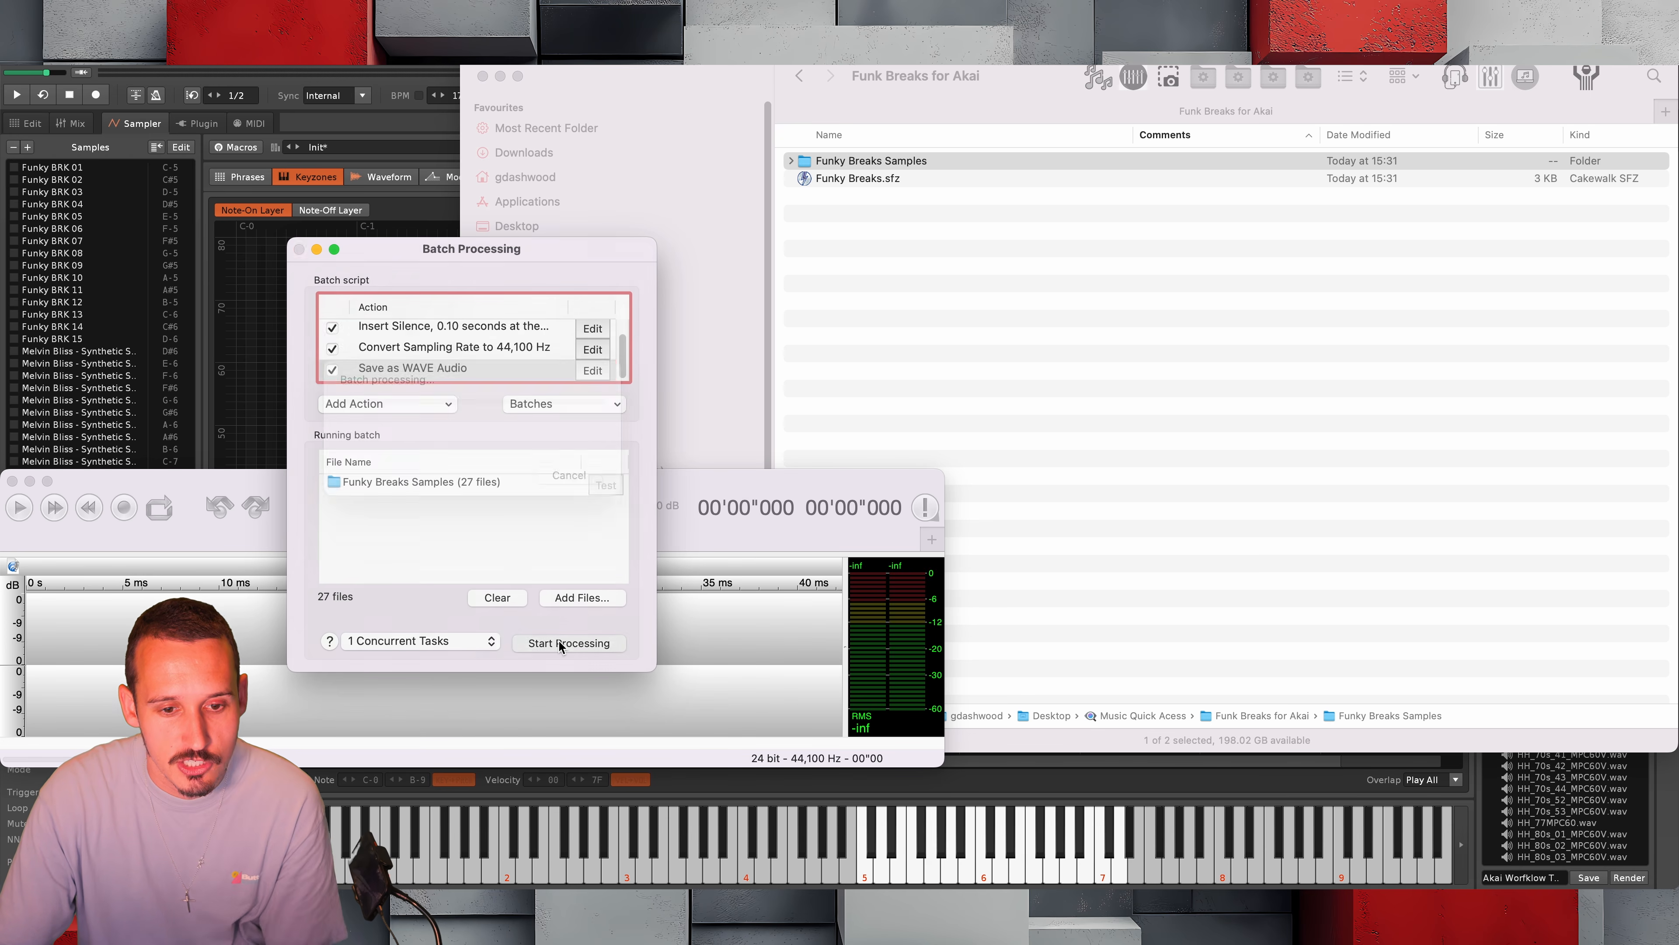
{"action": "left_click", "coordinate": [561, 643]}
{"action": "left_click", "coordinate": [792, 162]}
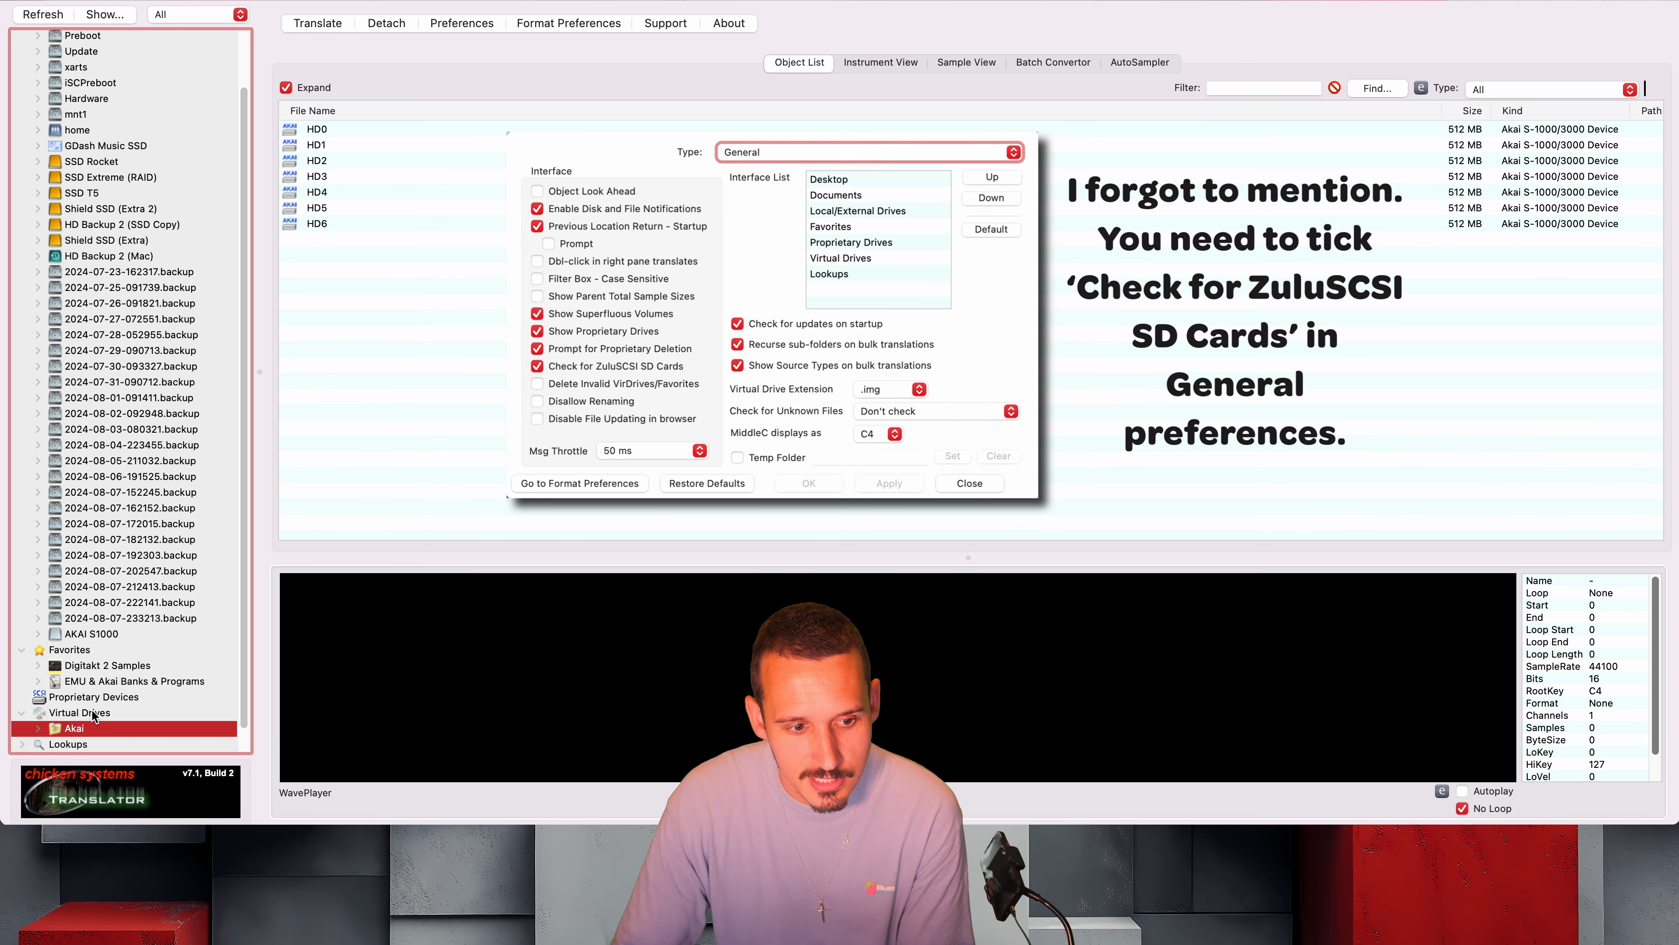
In Translator, expand HD5 under the Akai virtual drives, including its Partition A and Partition B
{"action": "left_click", "coordinate": [40, 729]}
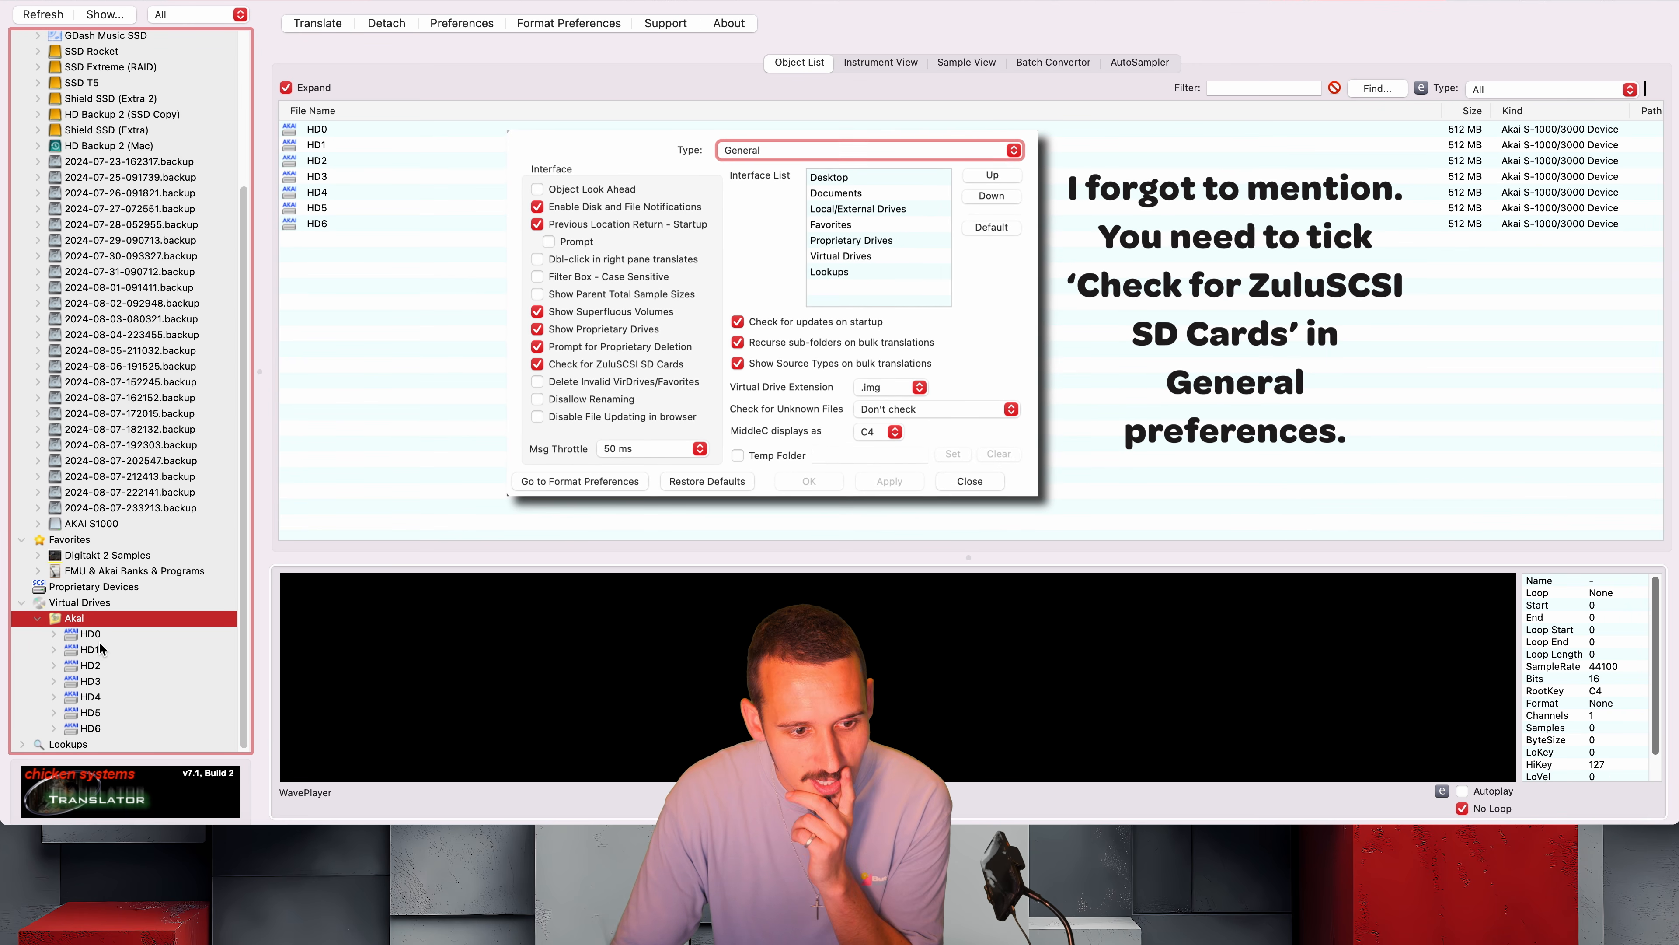
{"action": "left_click", "coordinate": [53, 712]}
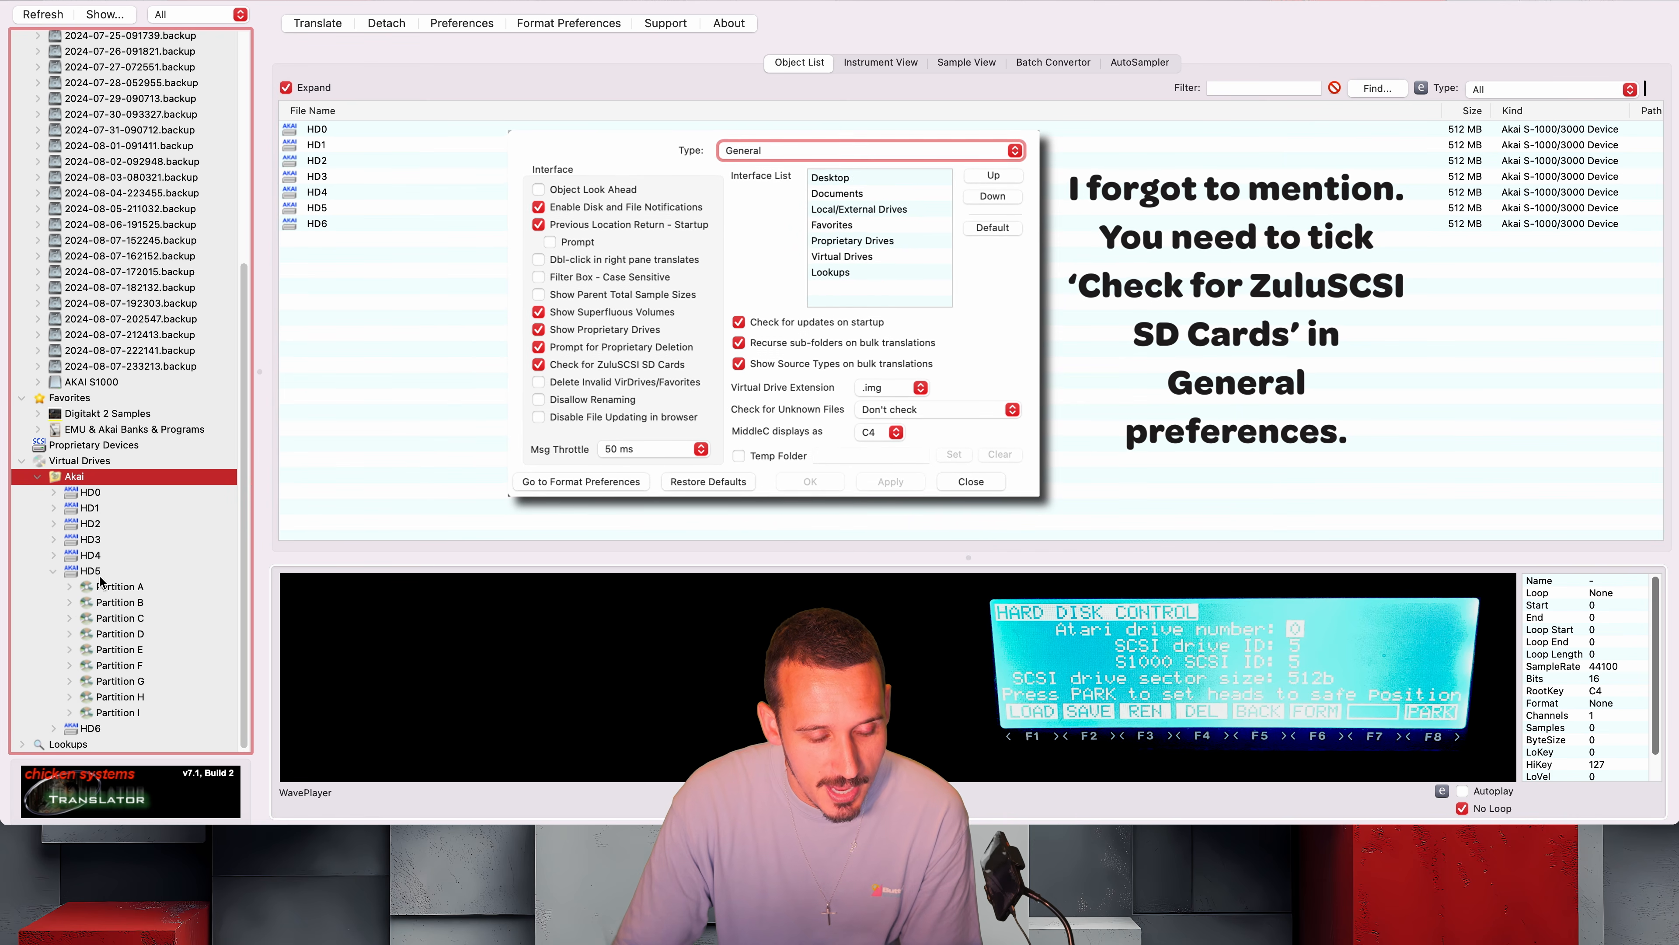
{"action": "left_click", "coordinate": [69, 602]}
{"action": "left_click", "coordinate": [69, 587]}
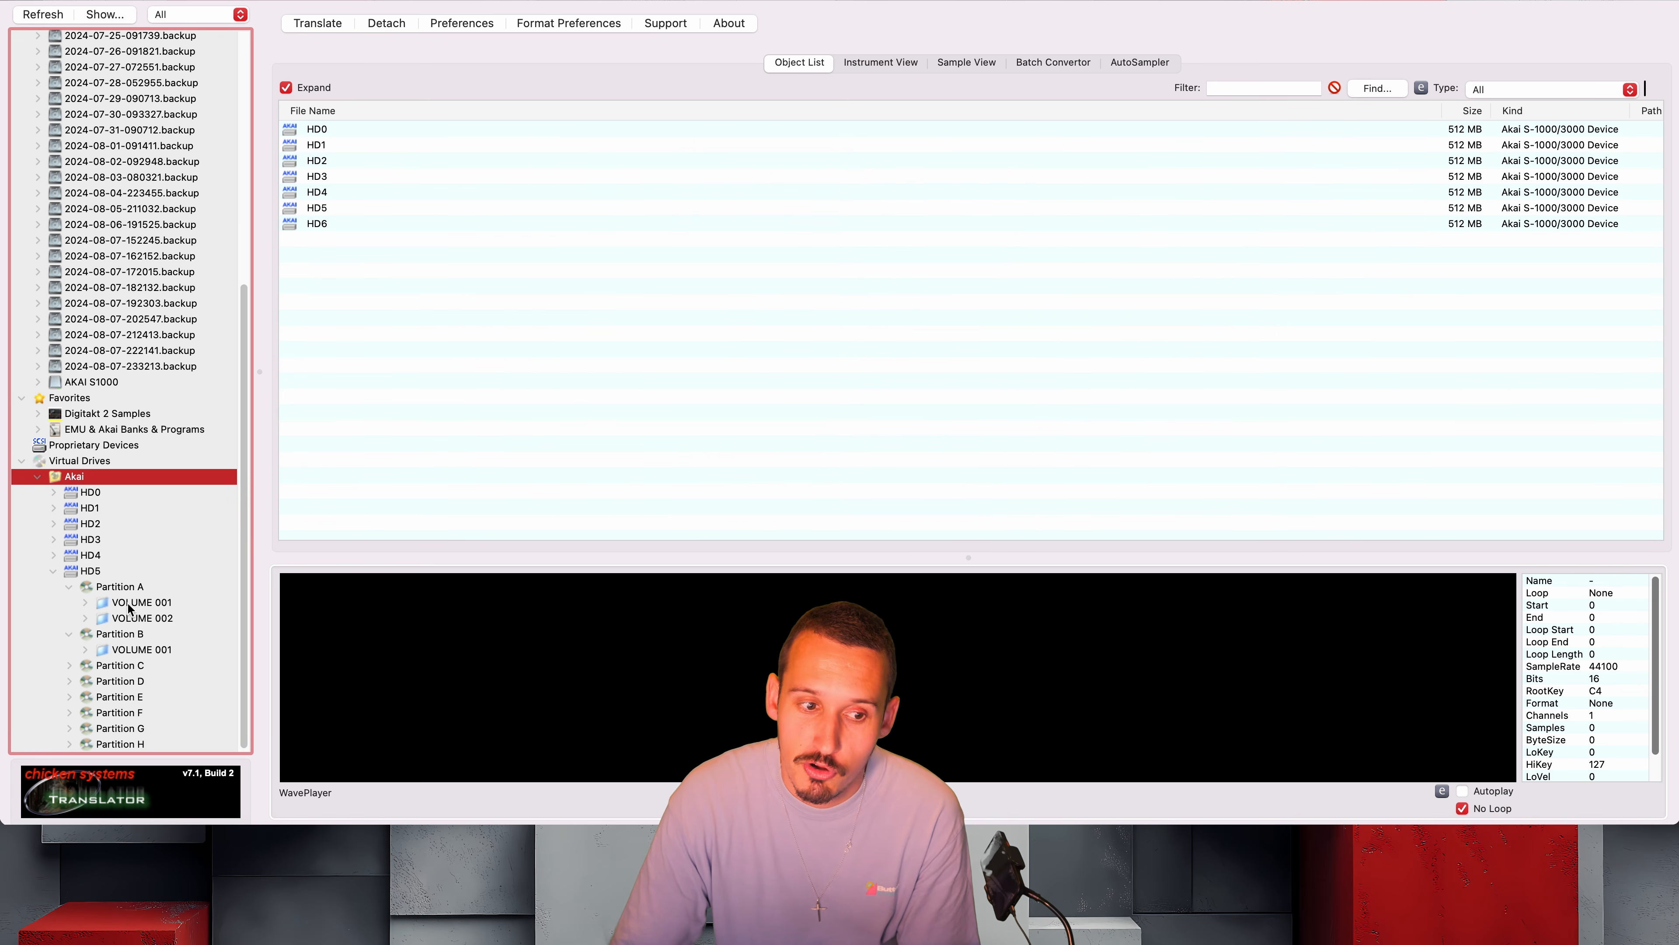
Create a volume named Funky Breaks in Partition B of HD5
{"action": "left_click", "coordinate": [116, 634]}
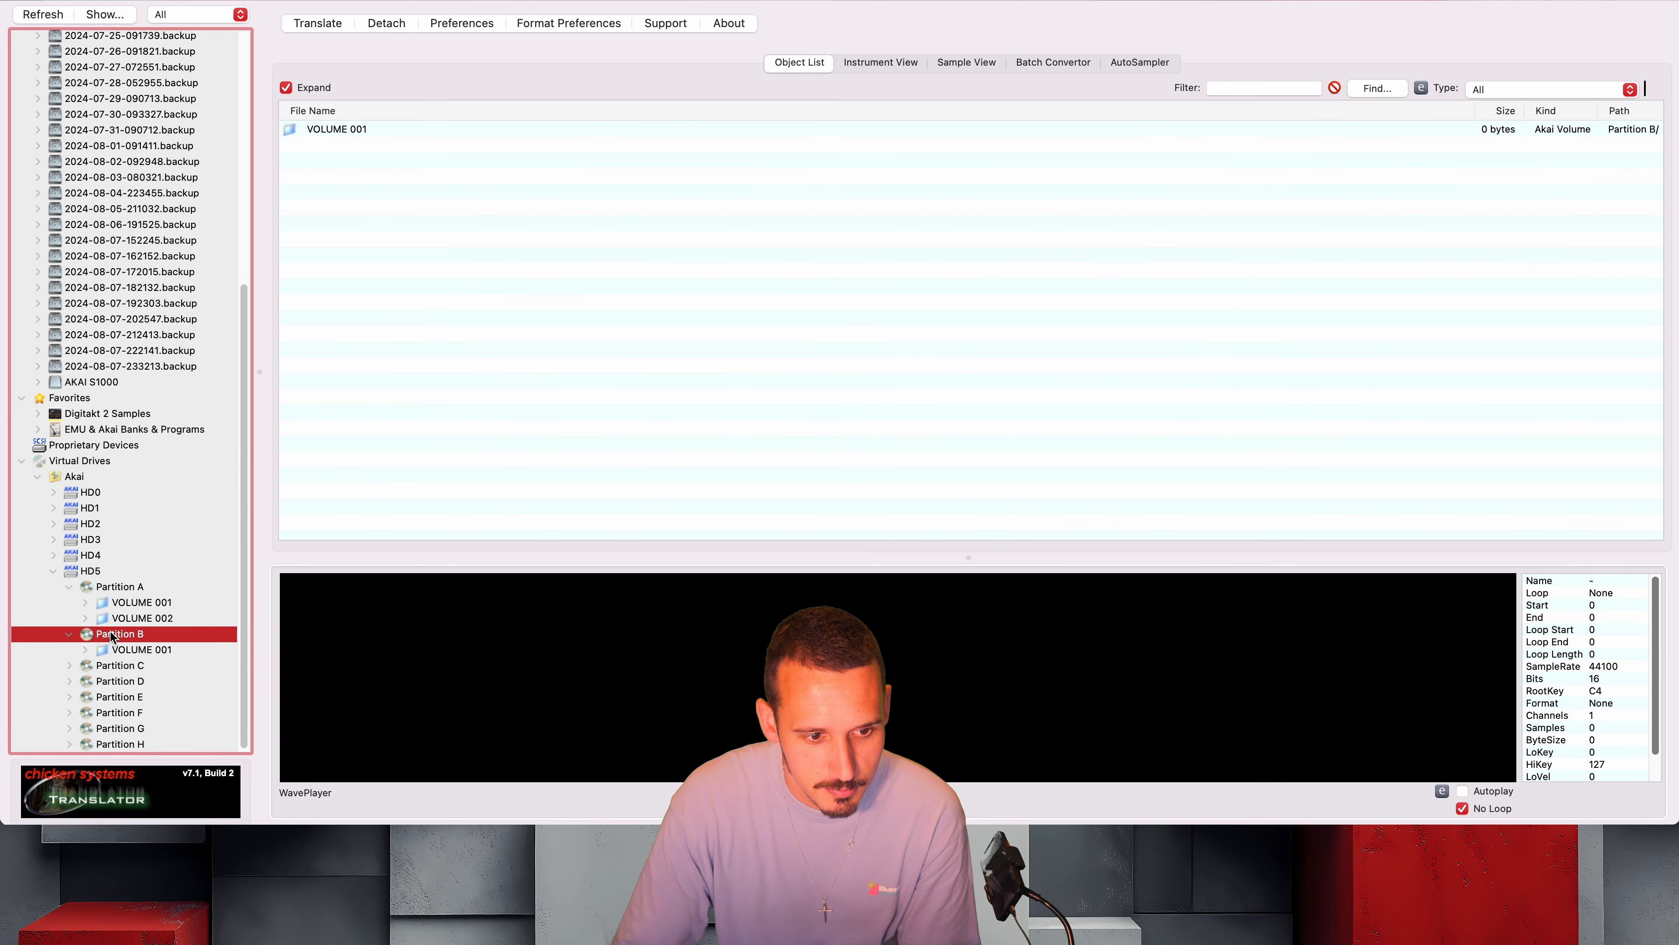
{"action": "right_click", "coordinate": [113, 635]}
{"action": "left_click", "coordinate": [191, 740]}
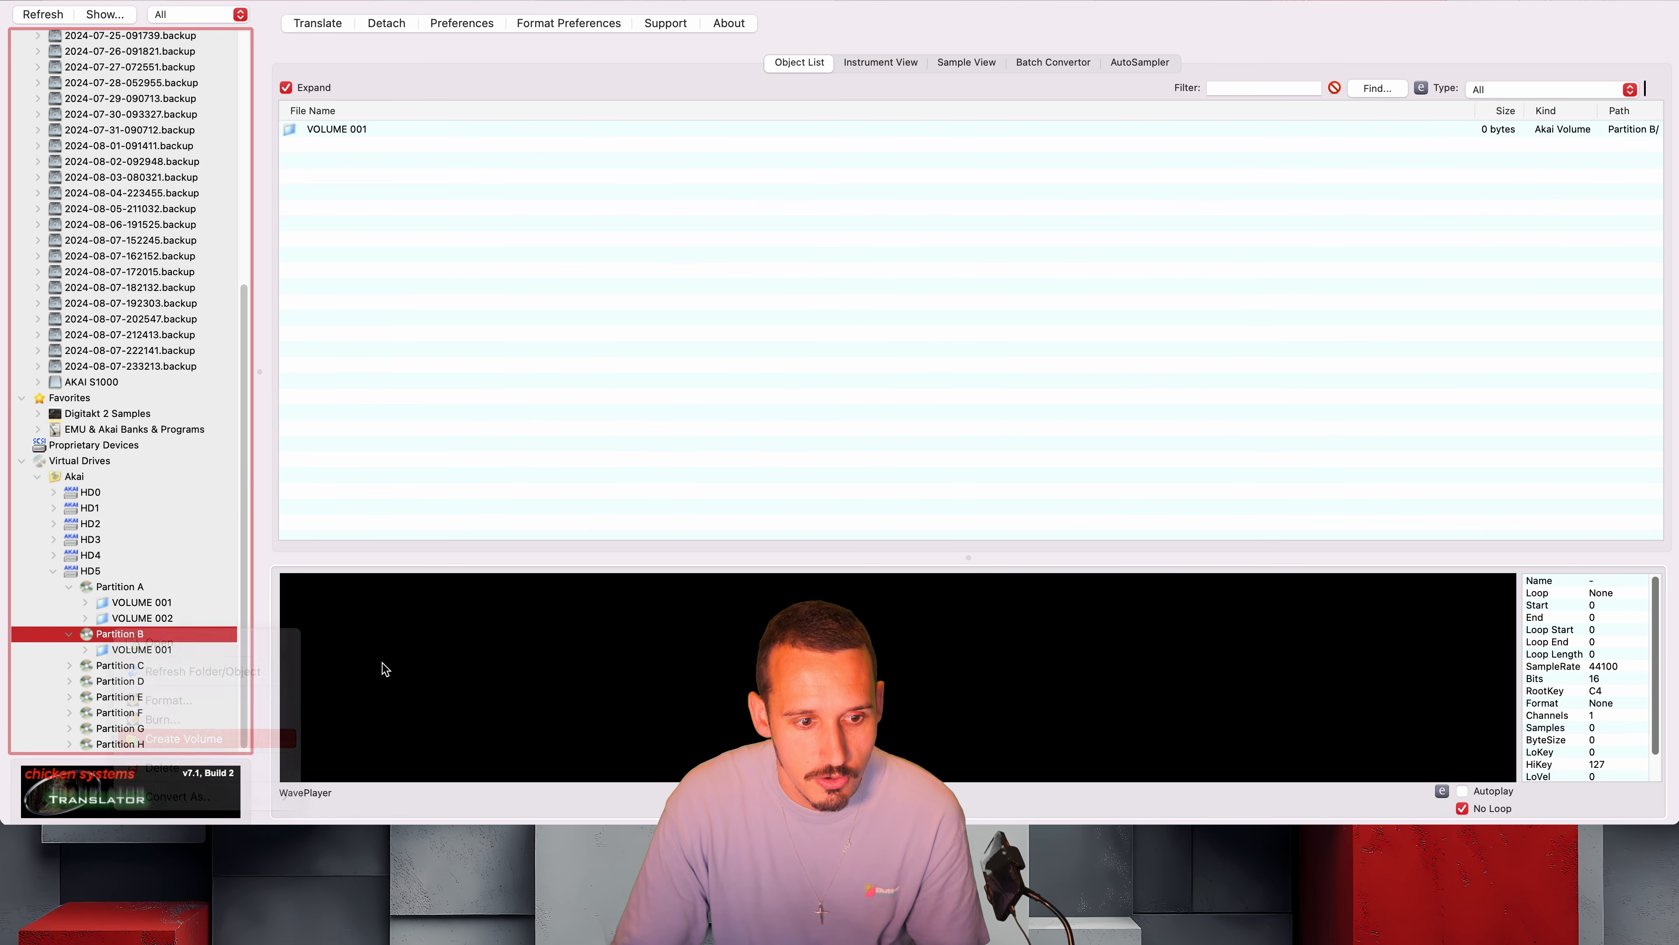
{"action": "type", "text": "Vo"}
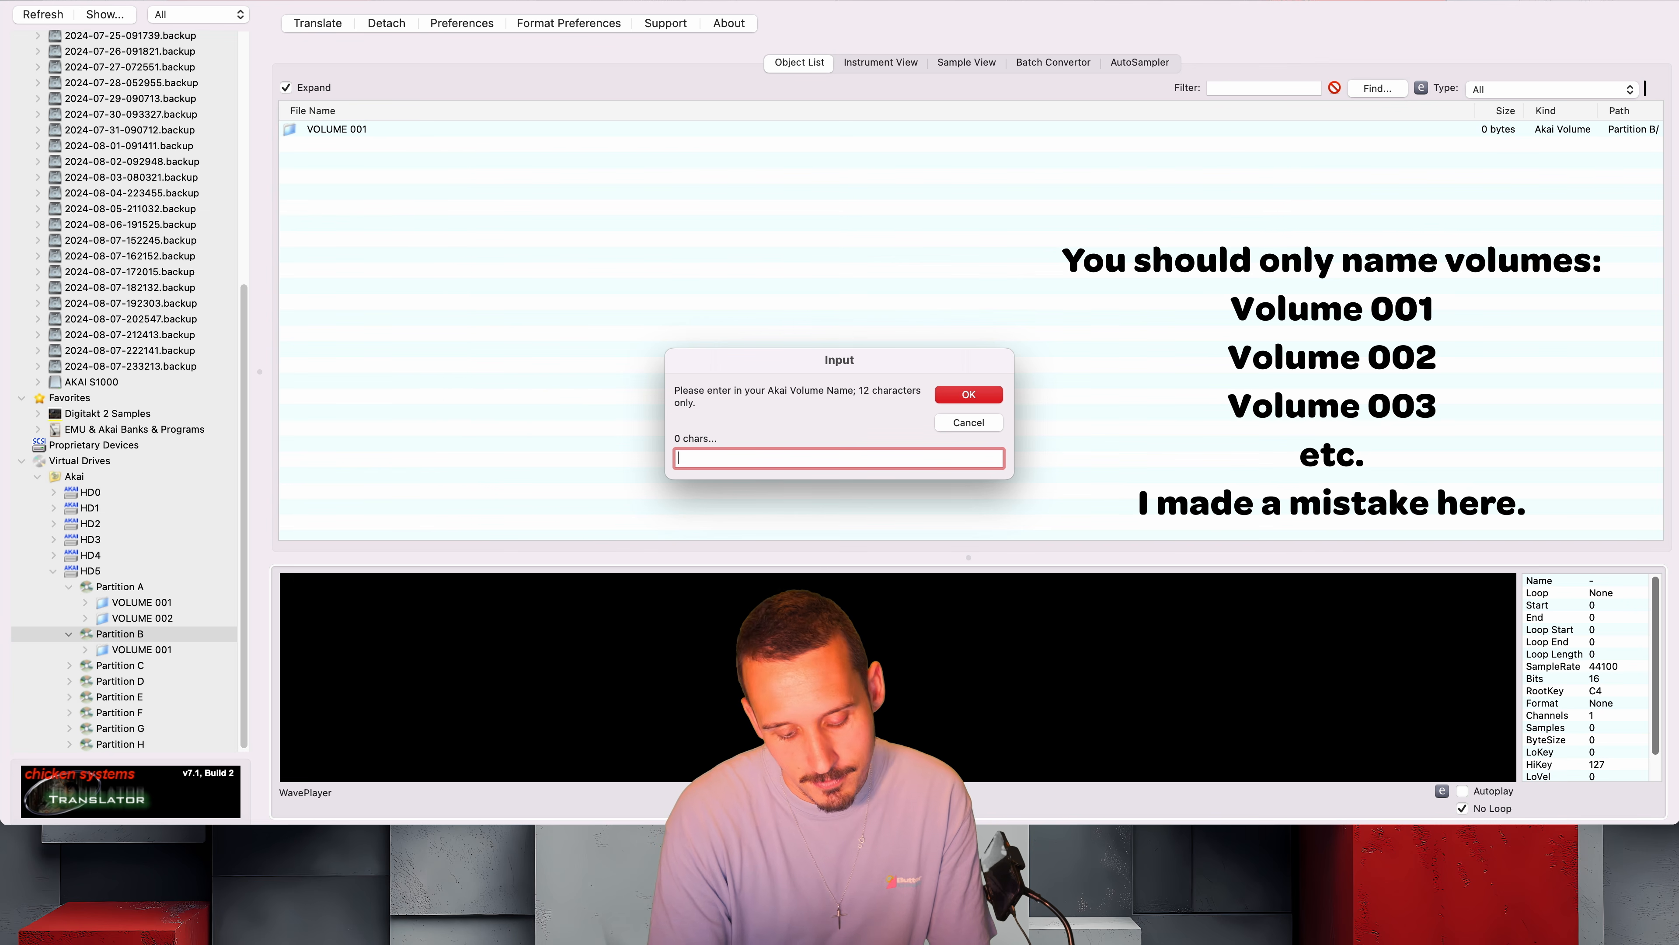
{"action": "type", "text": "Funk"}
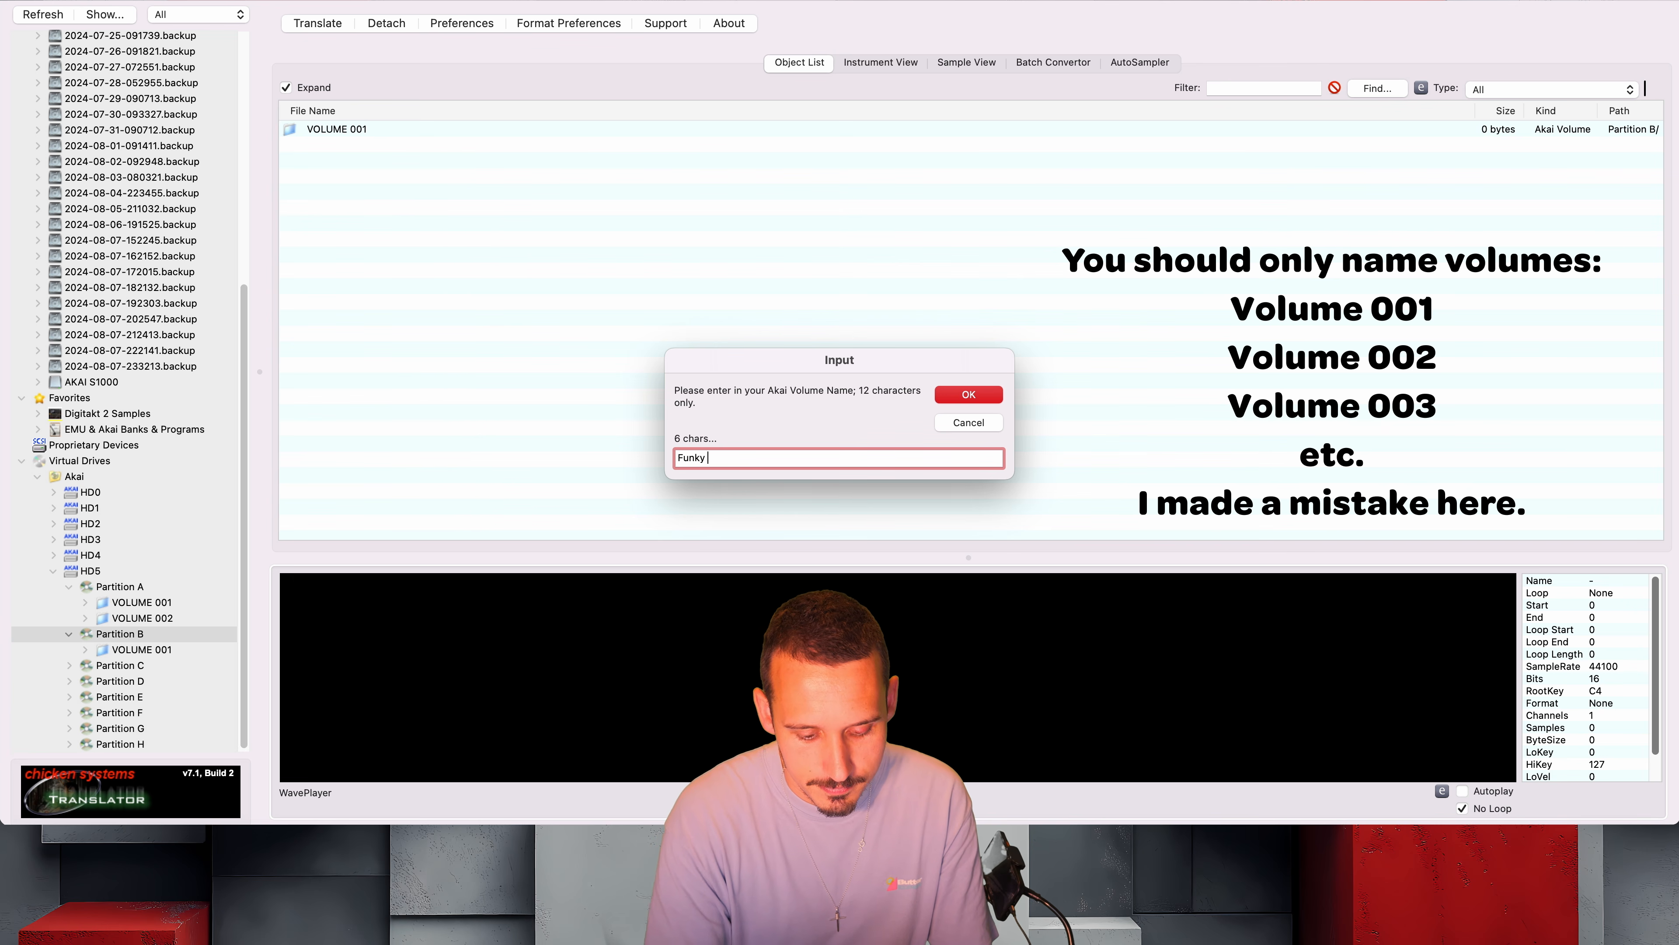
{"action": "type", "text": "aks"}
{"action": "key", "text": "Return"}
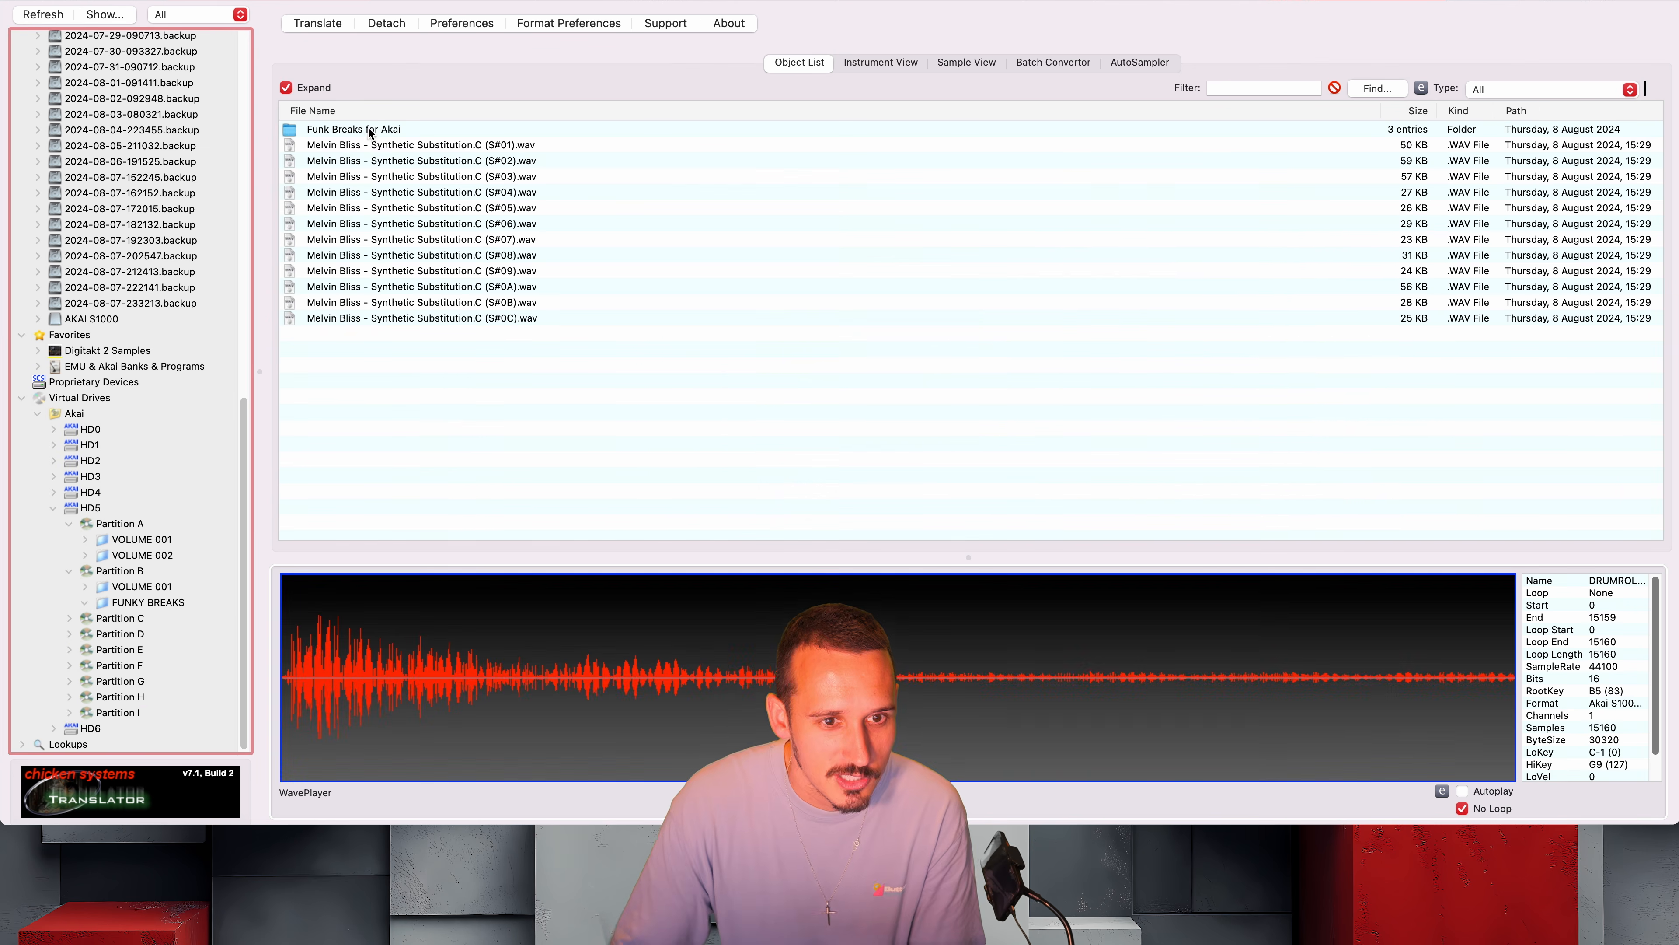
Translate the Funk Breaks for Akai folder into VOLUME 001 of Partition B and display that volume's contents
{"action": "left_click_drag", "start_coordinate": [368, 129], "coordinate": [121, 587]}
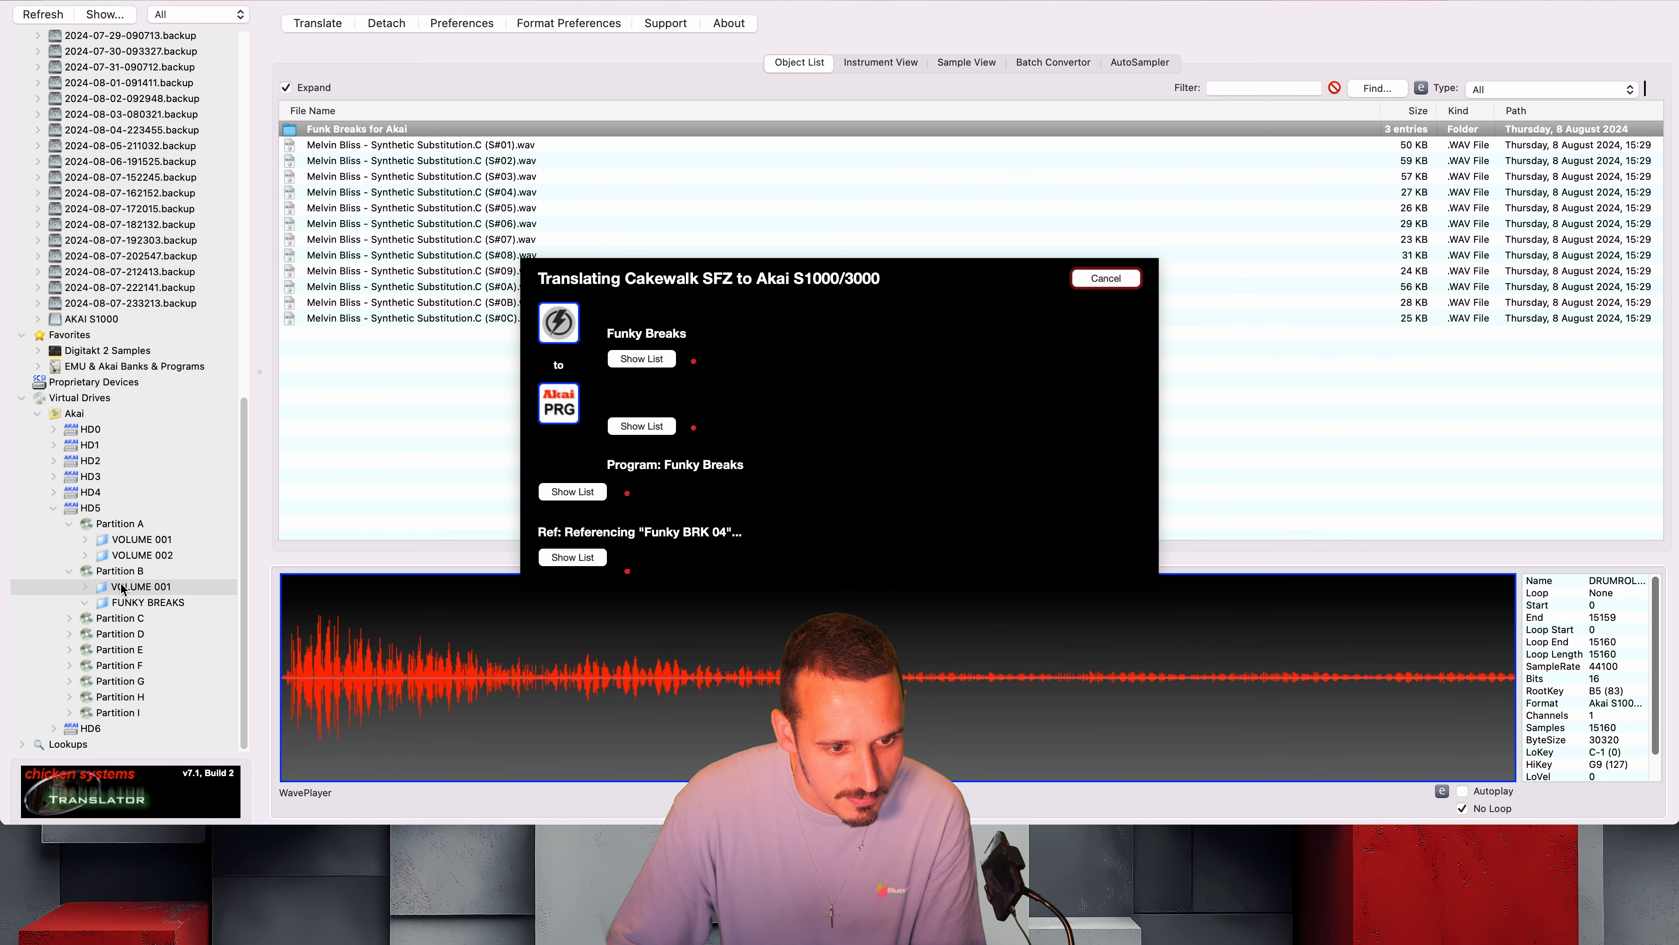
{"action": "left_click", "coordinate": [124, 587]}
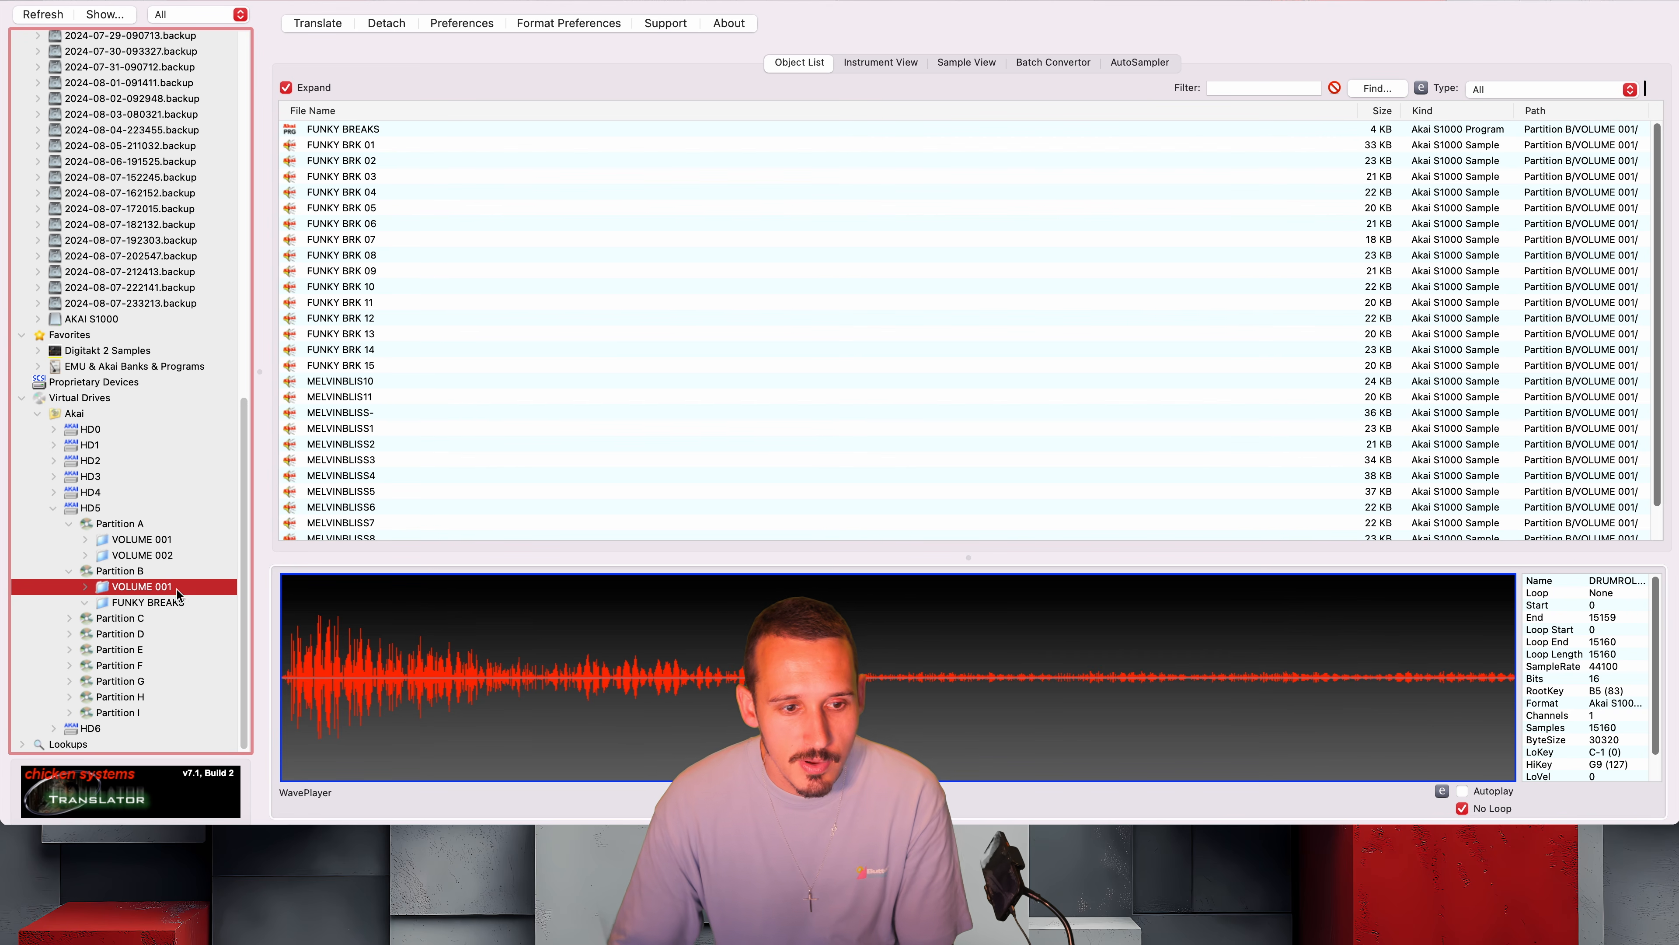
Delete the empty FUNKY BREAKS volume from Partition B
{"action": "left_click", "coordinate": [171, 602]}
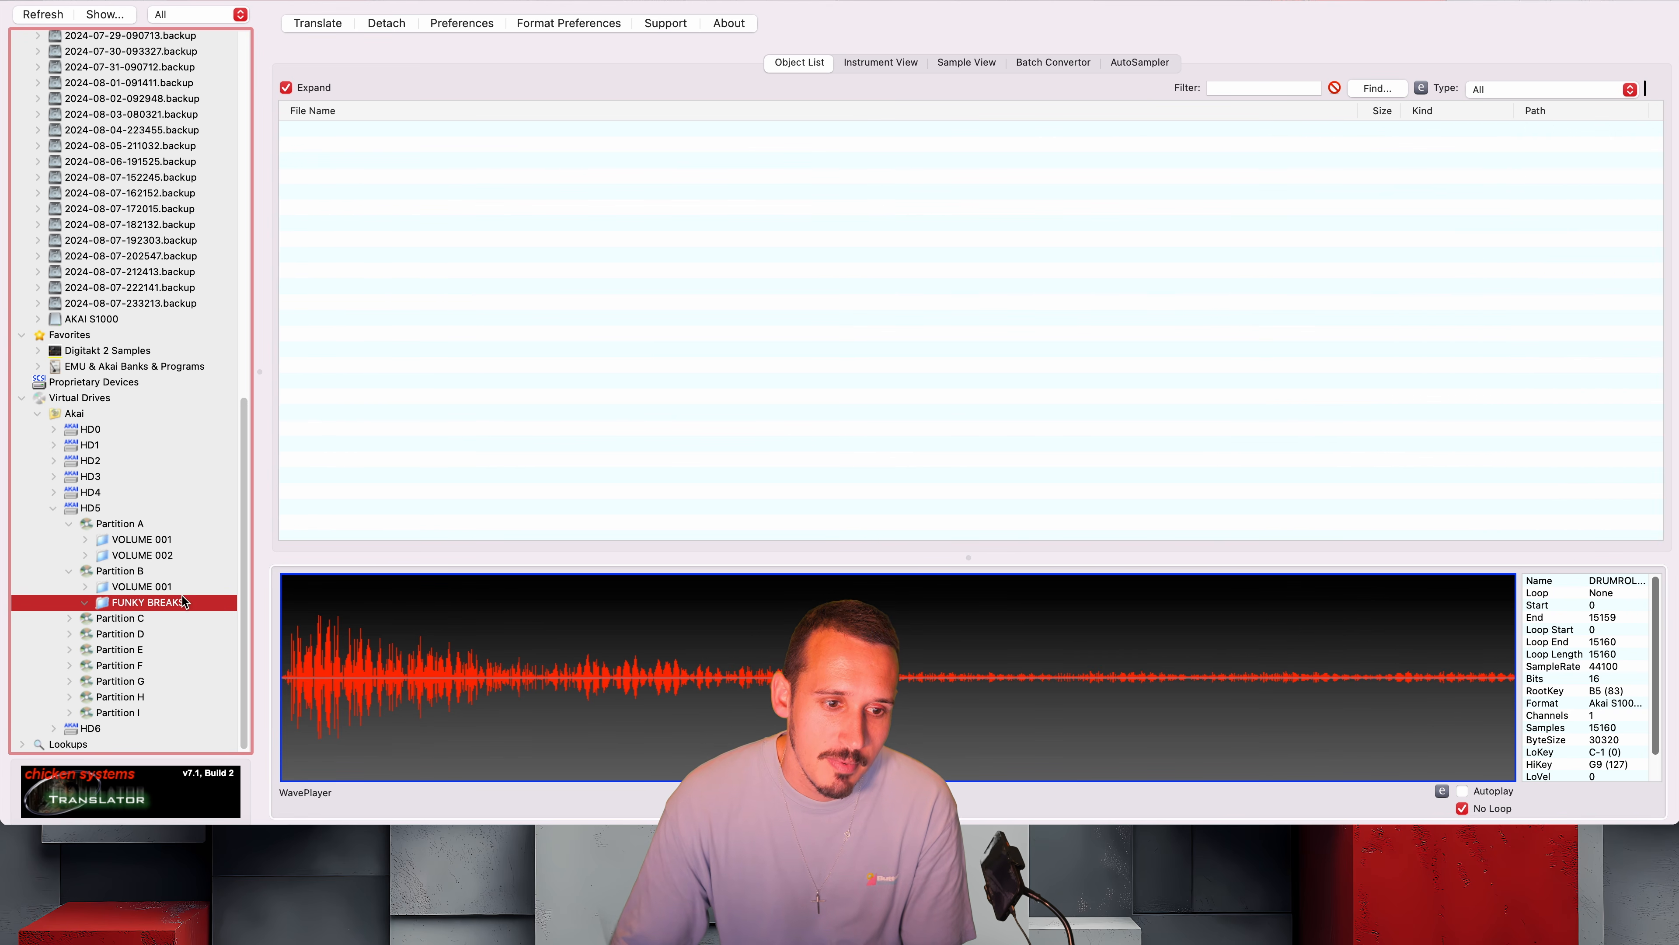
{"action": "right_click", "coordinate": [158, 604]}
{"action": "left_click", "coordinate": [137, 598]}
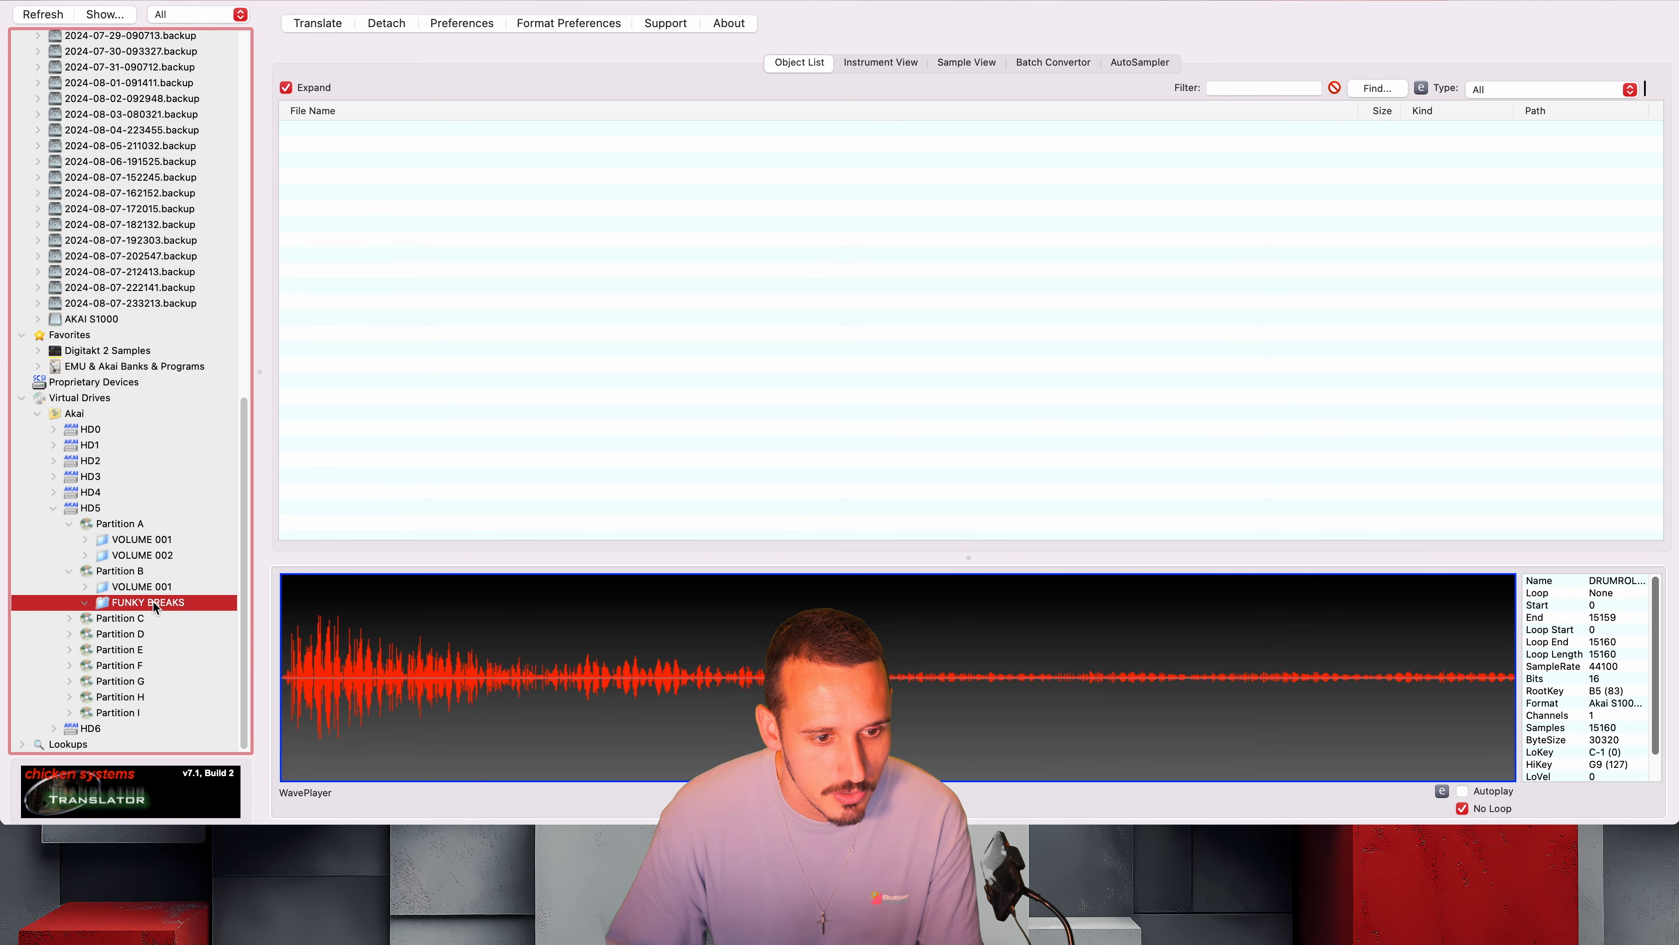
{"action": "right_click", "coordinate": [129, 601]}
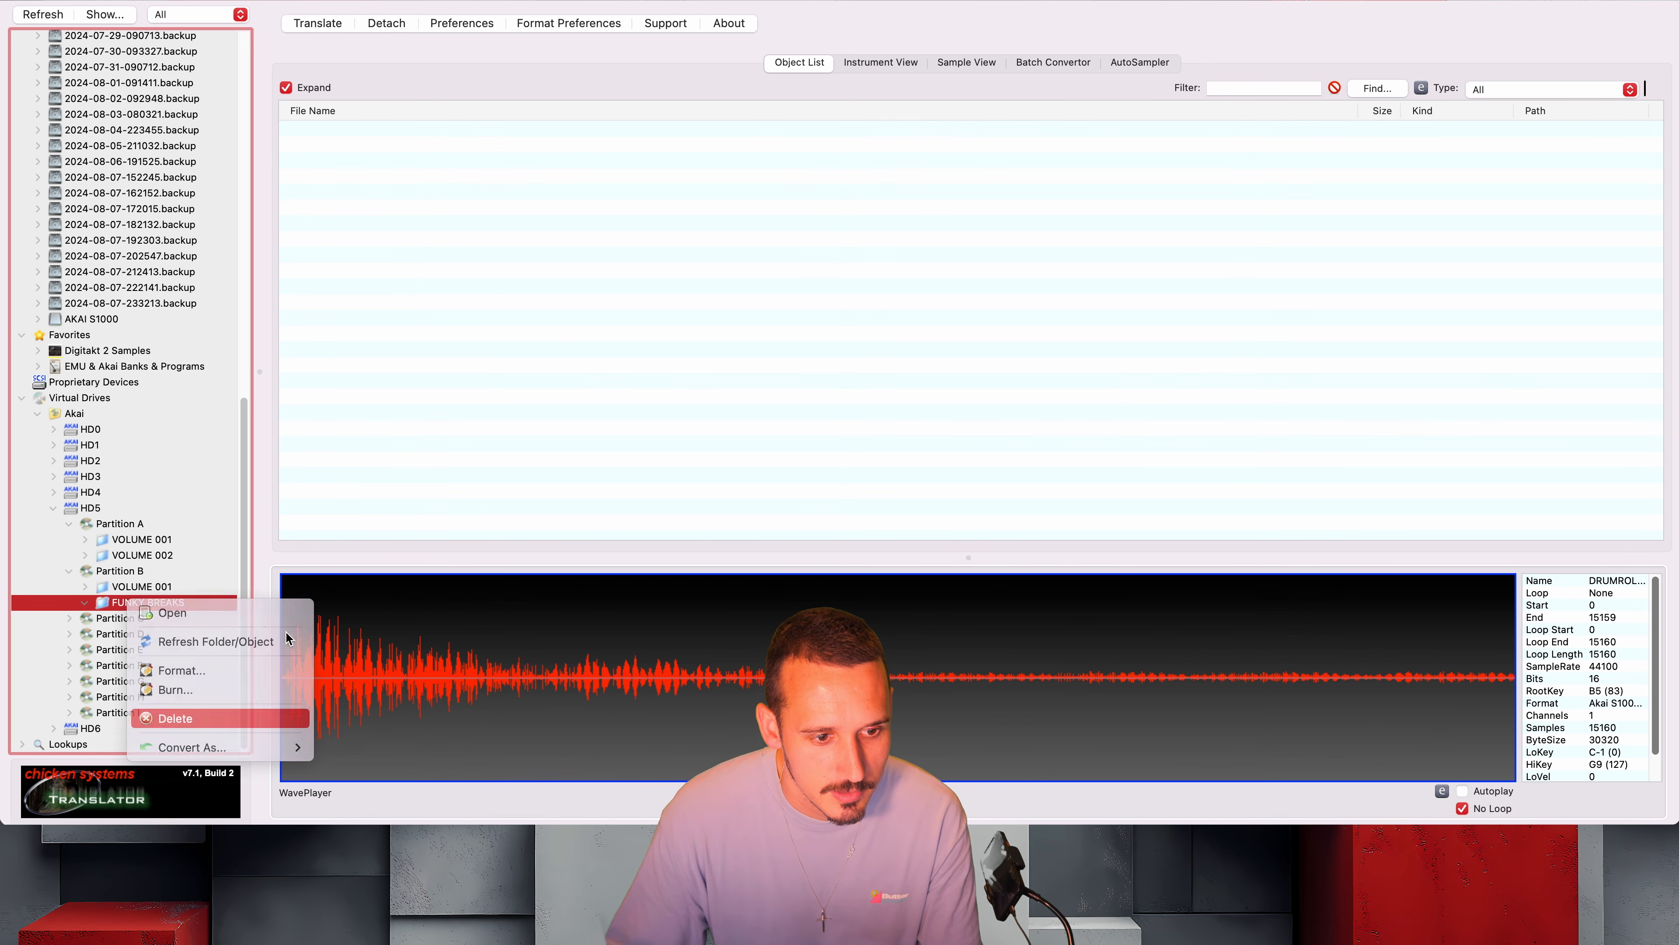
{"action": "left_click", "coordinate": [199, 718]}
{"action": "left_click", "coordinate": [839, 306]}
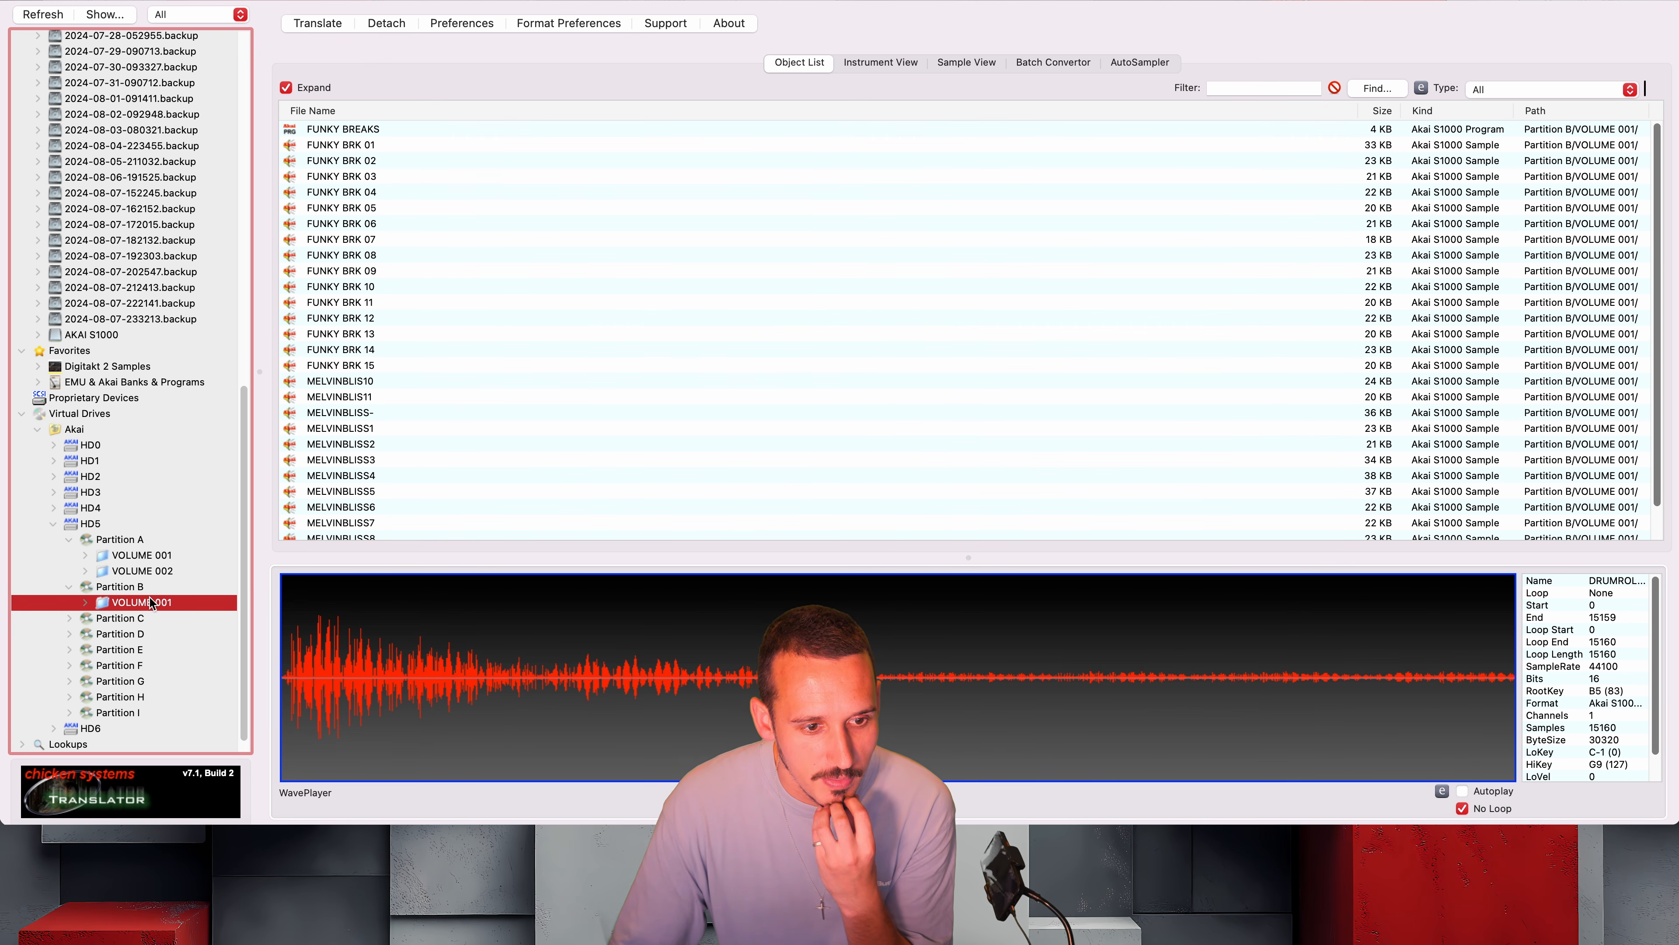
Look through the contents of Partition B's VOLUME 001 and open its FUNKY BREAKS program in the instrument view
{"action": "scroll", "coordinate": [509, 345], "scroll_direction": "down", "scroll_amount": 2}
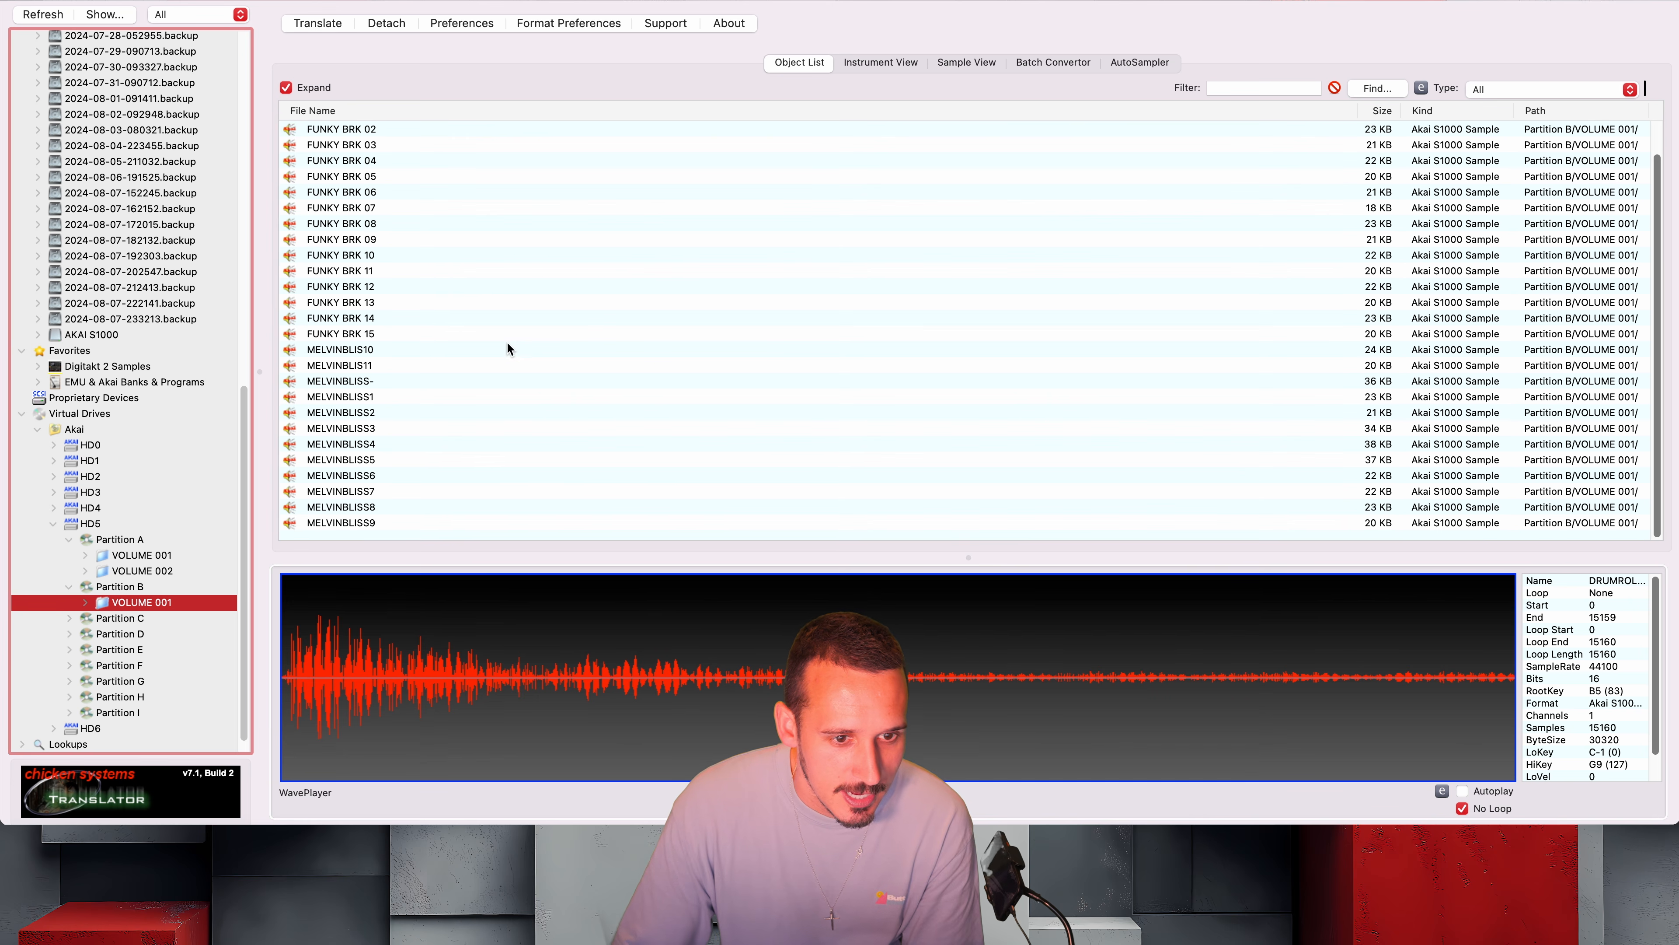
{"action": "scroll", "coordinate": [429, 316], "scroll_direction": "up", "scroll_amount": 2}
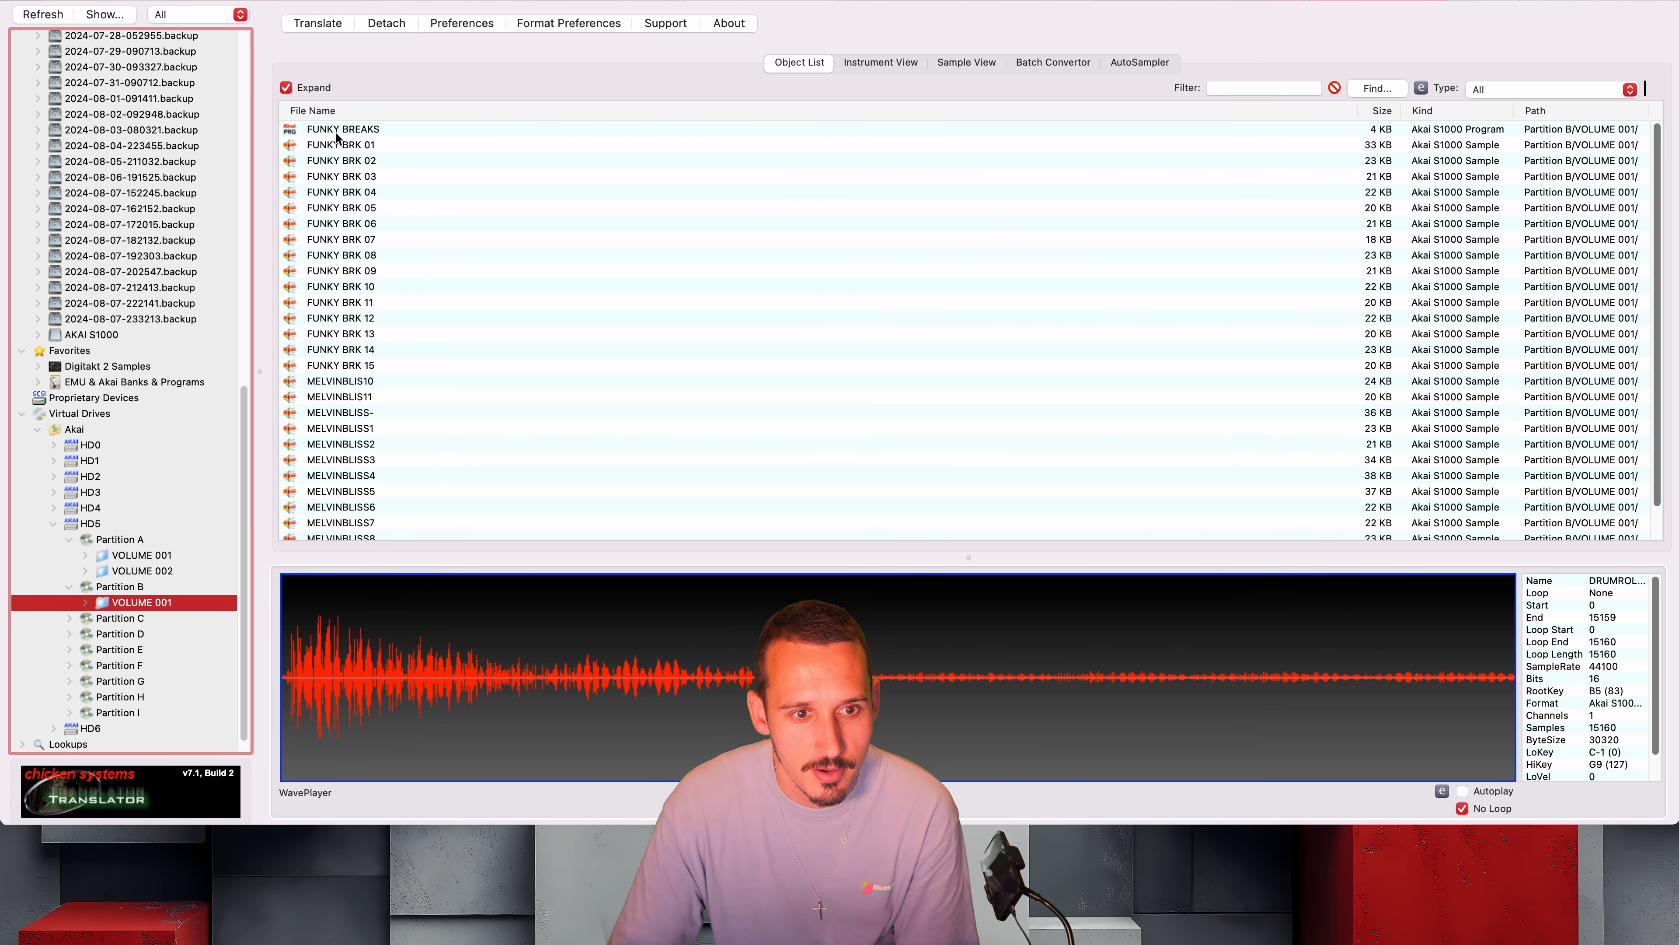
{"action": "left_click", "coordinate": [362, 129]}
{"action": "double_click", "coordinate": [108, 605]}
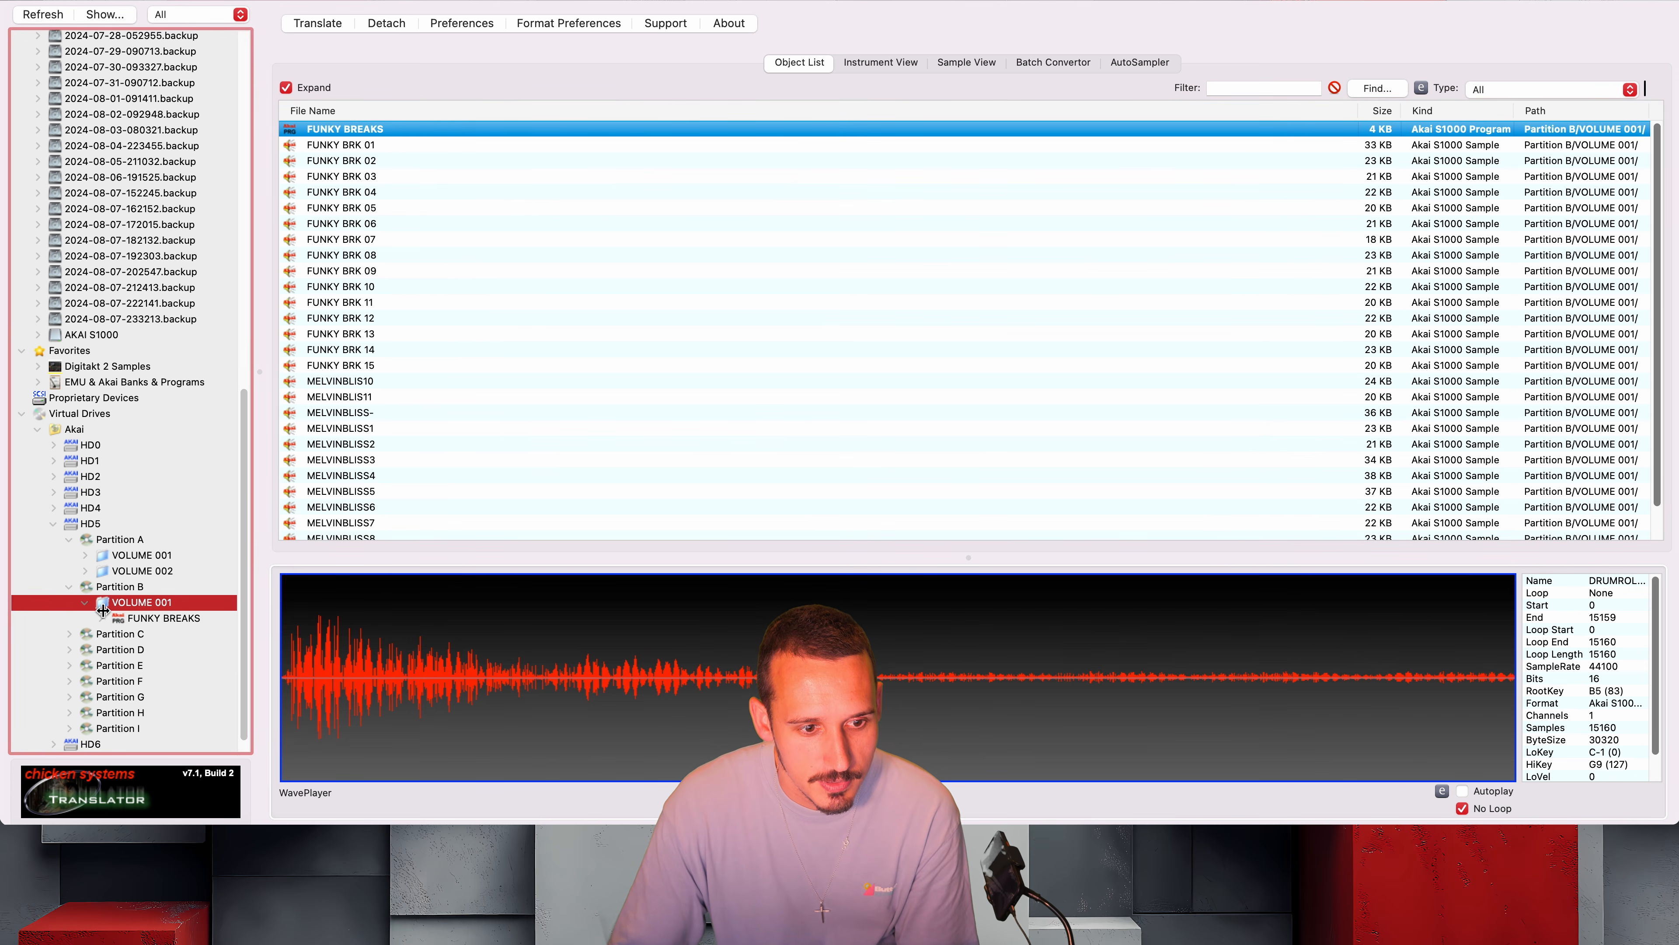
{"action": "double_click", "coordinate": [166, 618]}
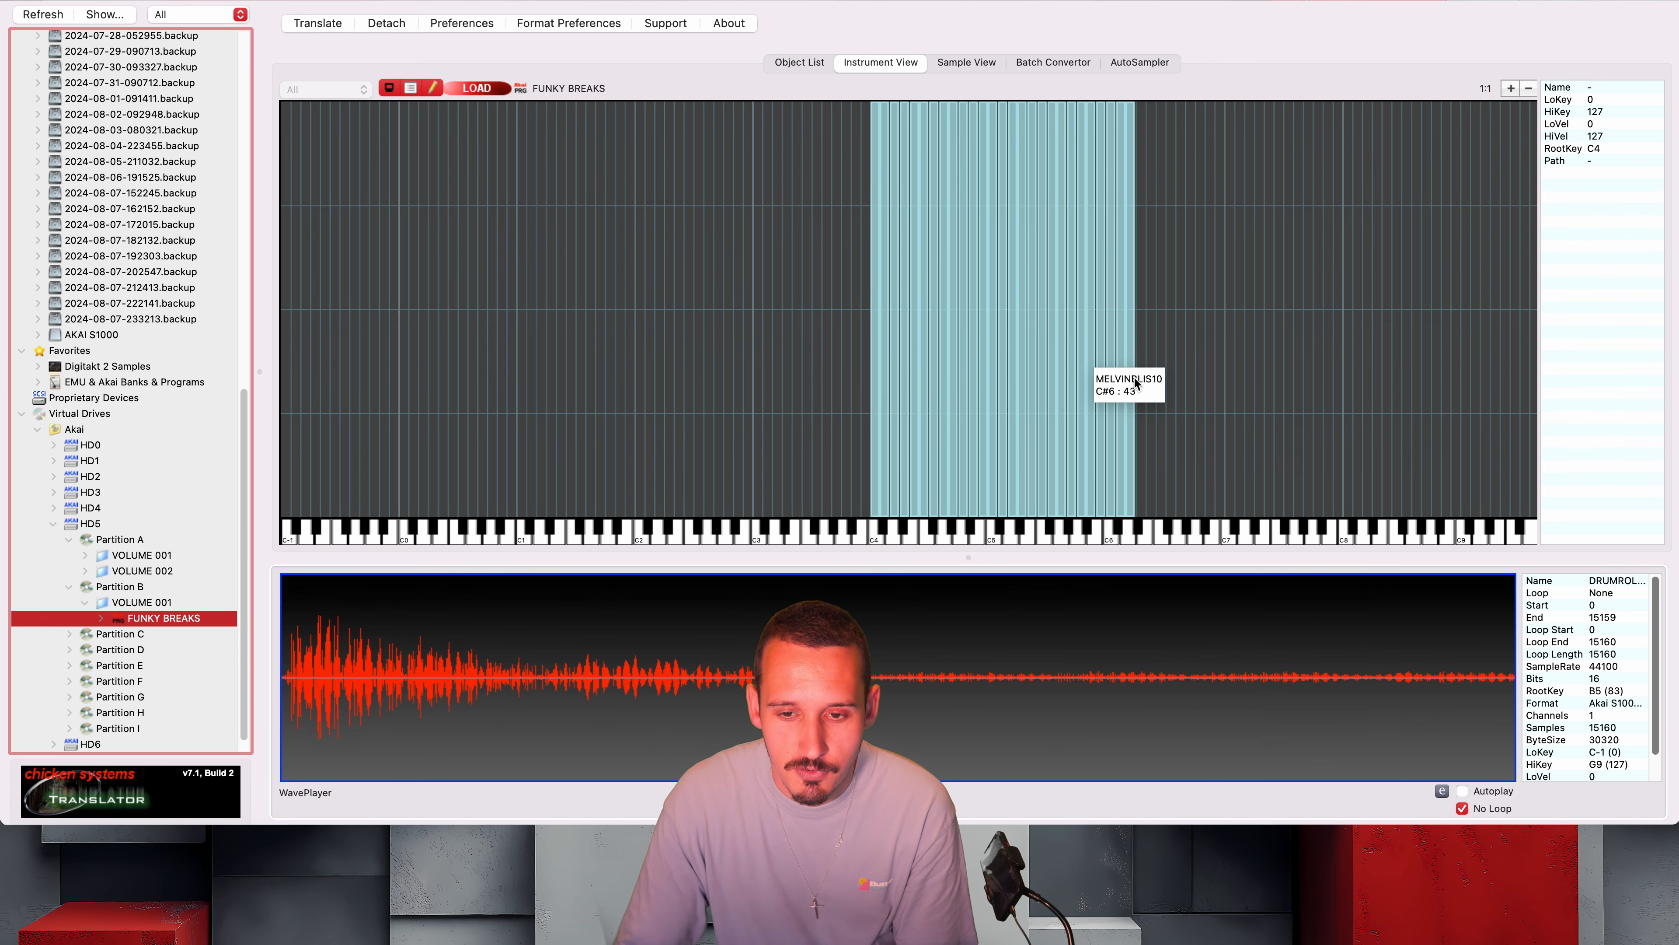
Inspect several Funky BRK and Melvin Bliss key zones across the FUNKY BREAKS program to check their mapping and waveforms
{"action": "left_click", "coordinate": [982, 363]}
{"action": "left_click", "coordinate": [950, 363]}
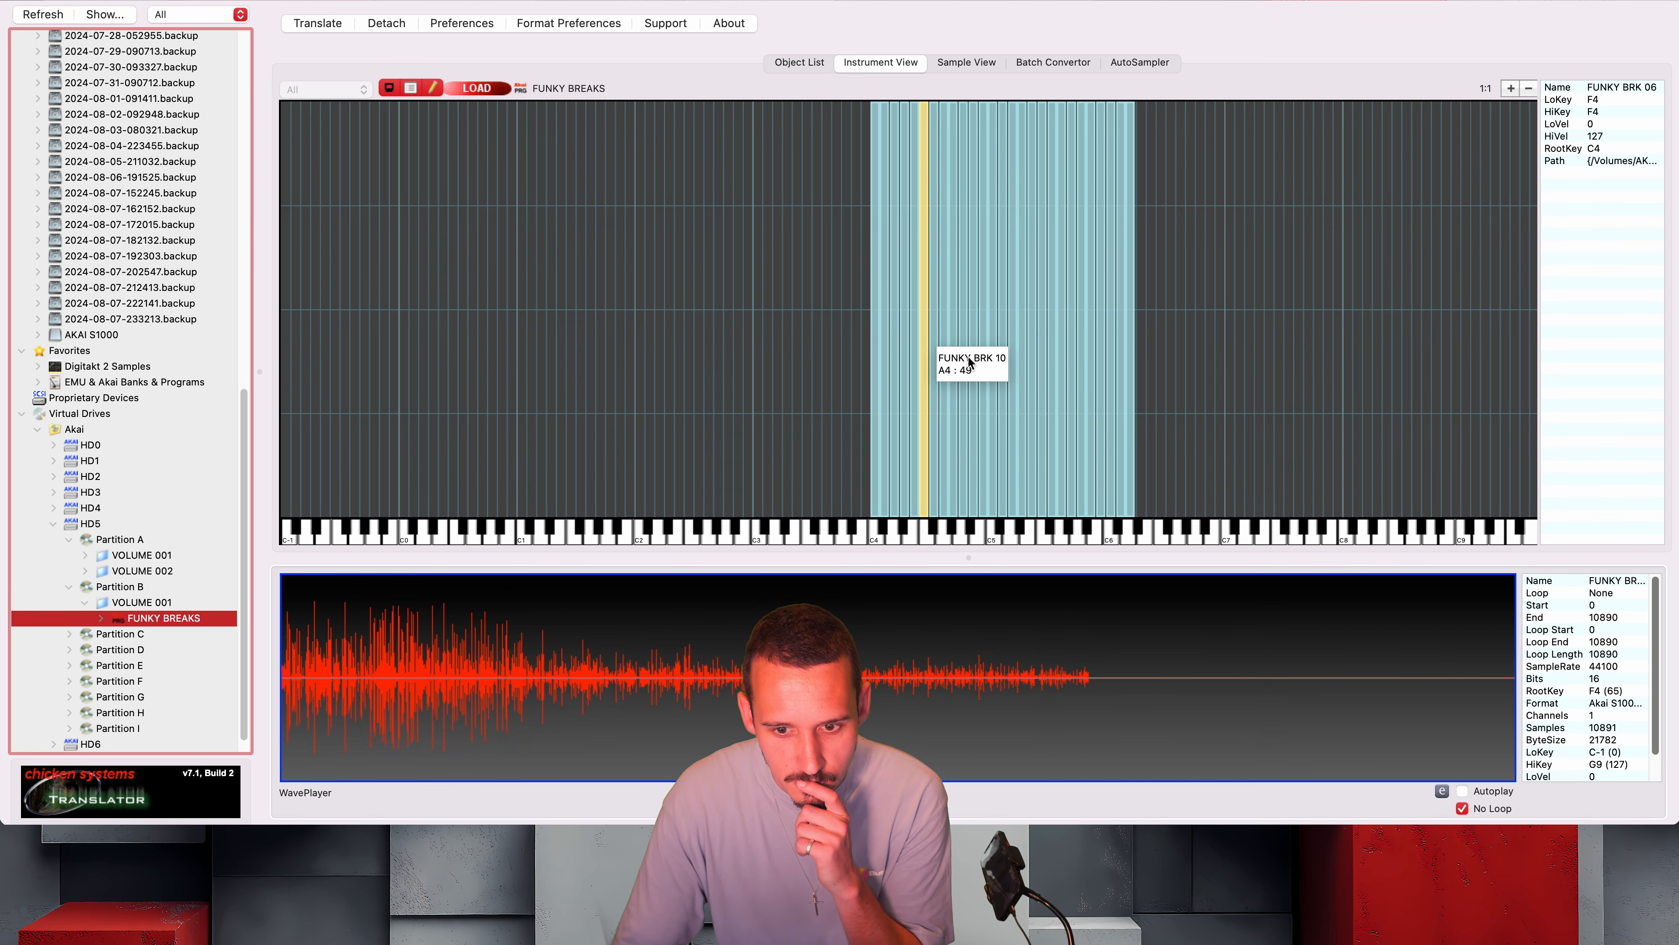
{"action": "left_click", "coordinate": [1032, 343]}
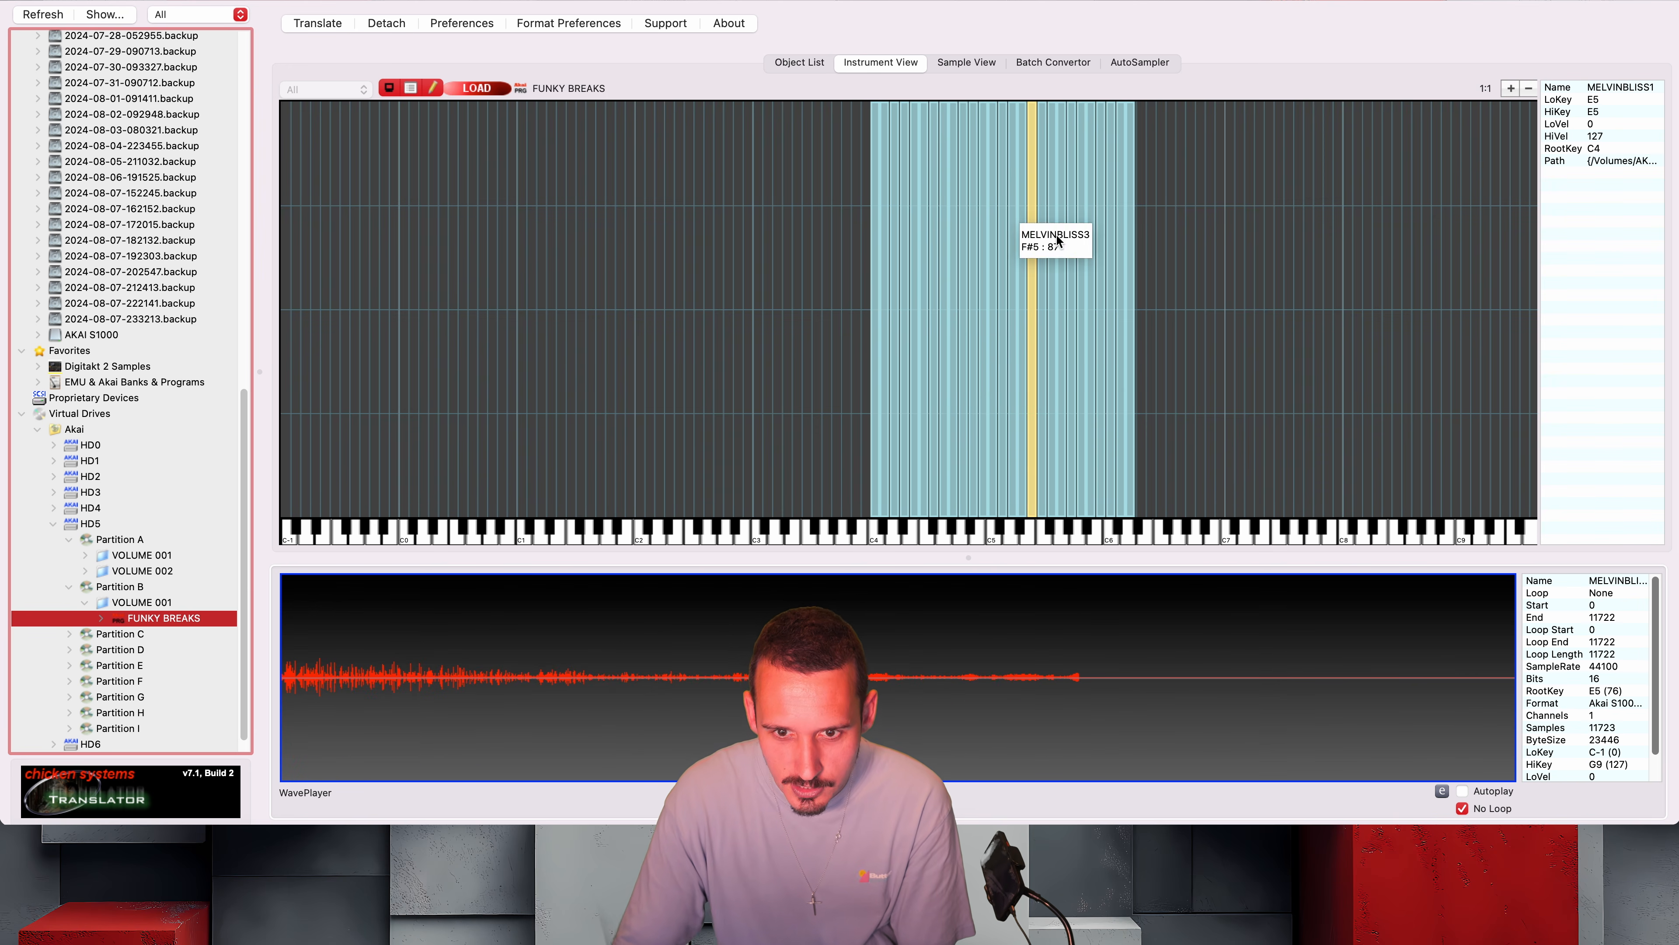
{"action": "left_click", "coordinate": [1091, 261]}
{"action": "left_click", "coordinate": [1131, 282]}
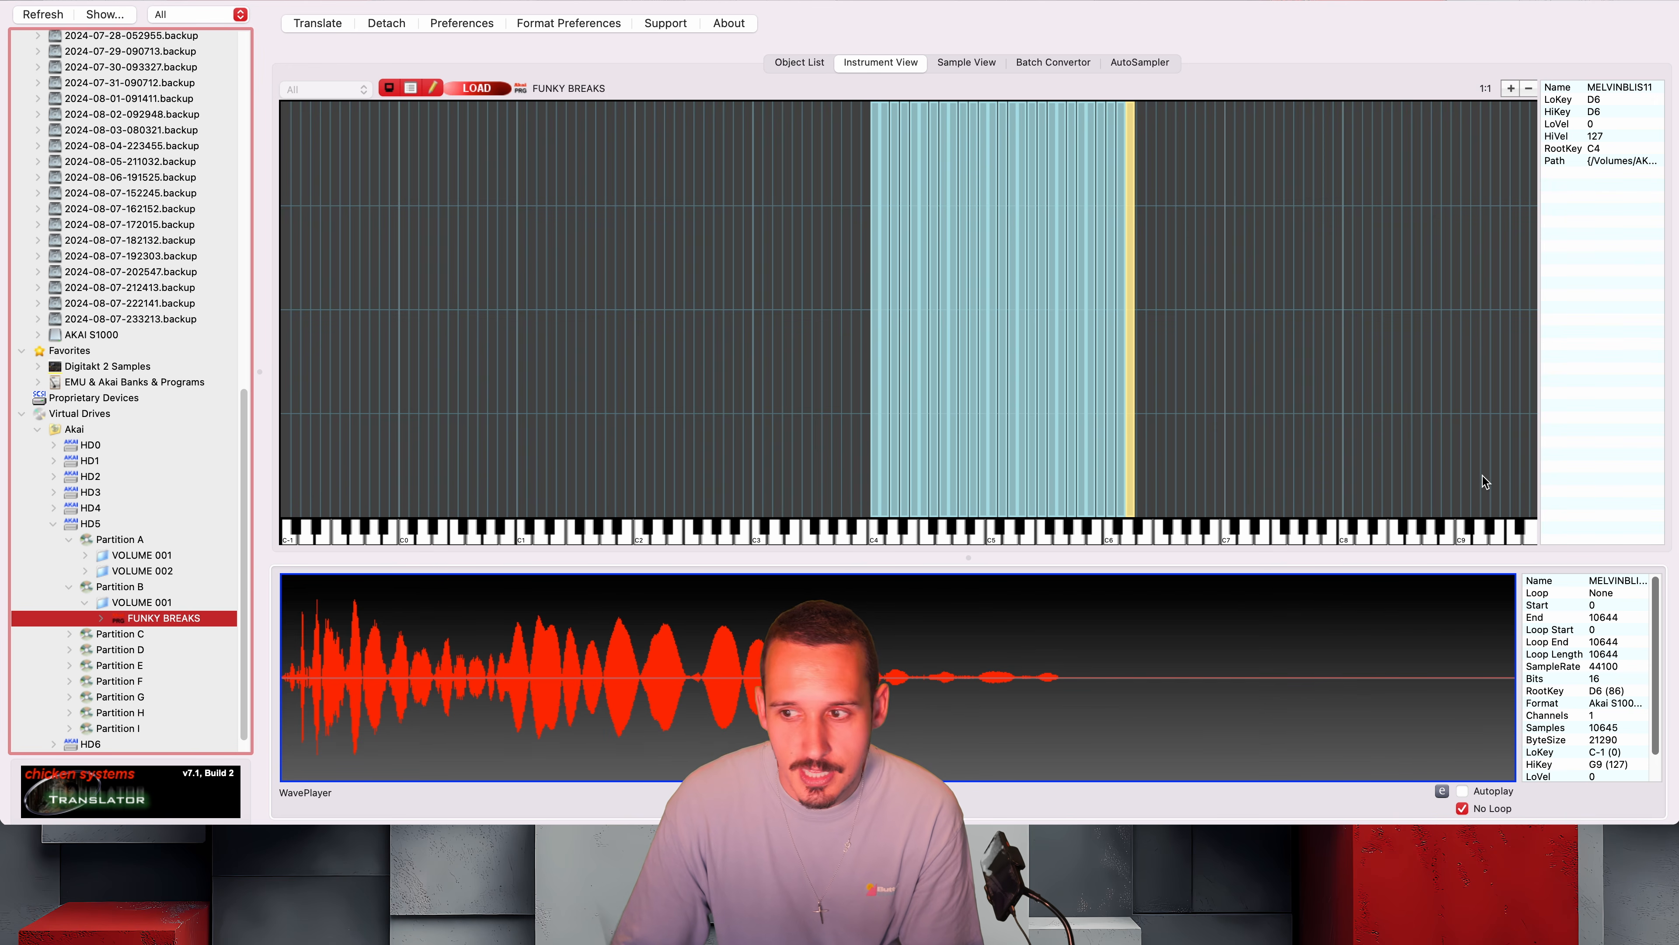
Switch to Finder and eject the AKAI S1000 drive
{"action": "left_click_drag", "start_coordinate": [1678, 463], "coordinate": [652, 85]}
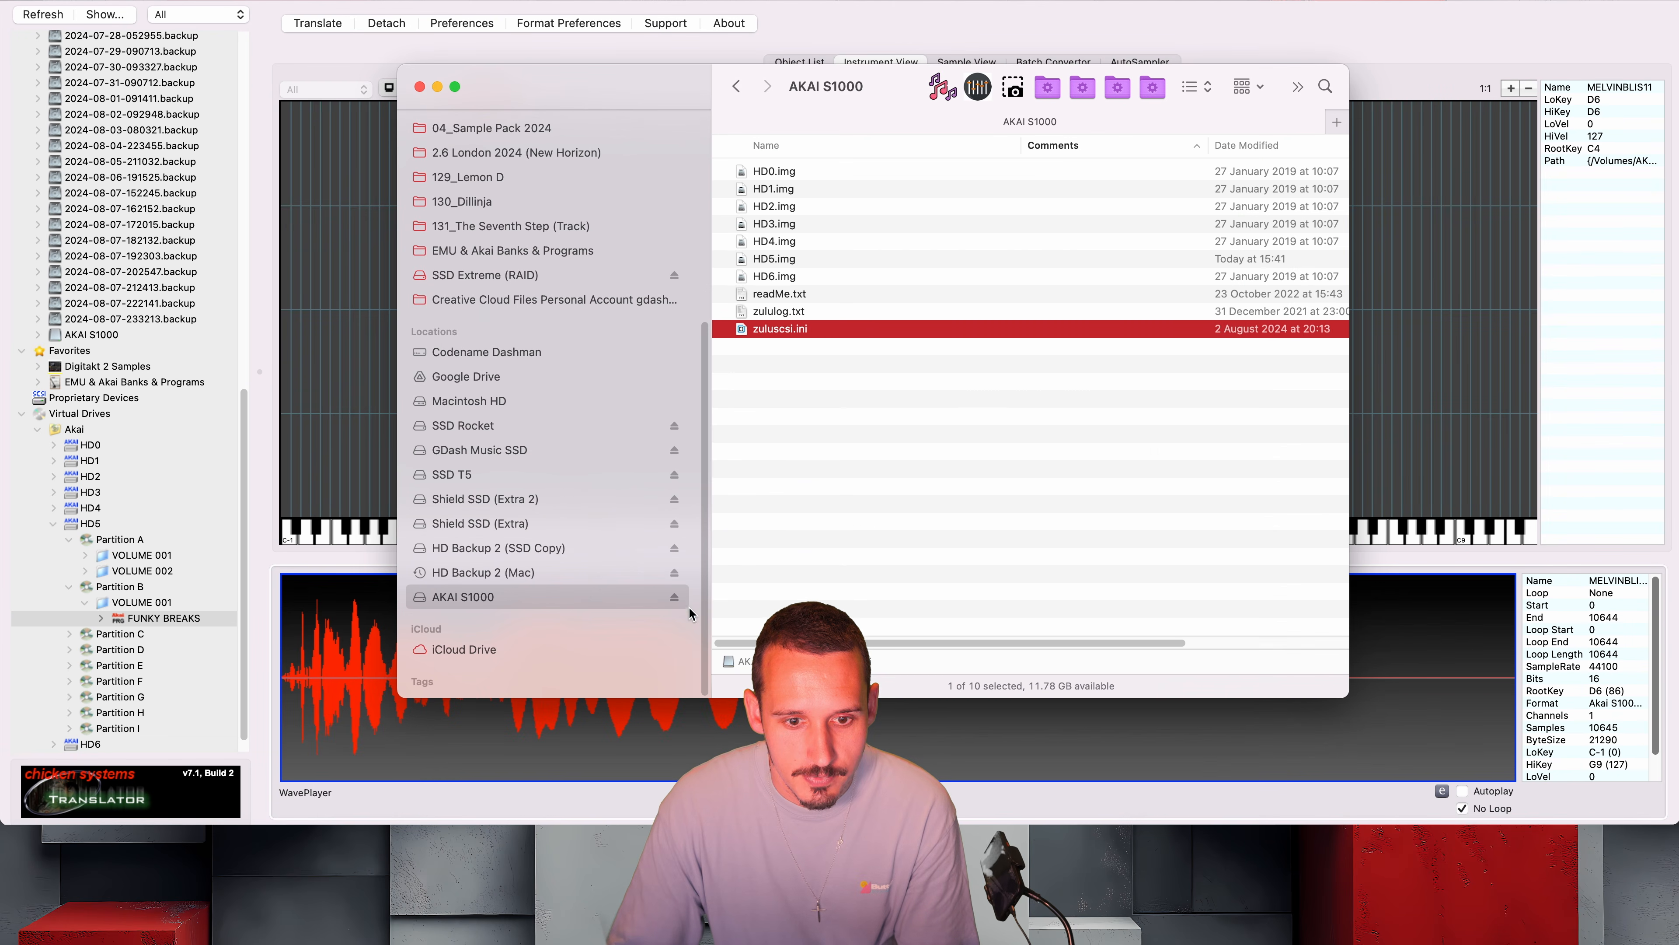
{"action": "left_click", "coordinate": [674, 599]}
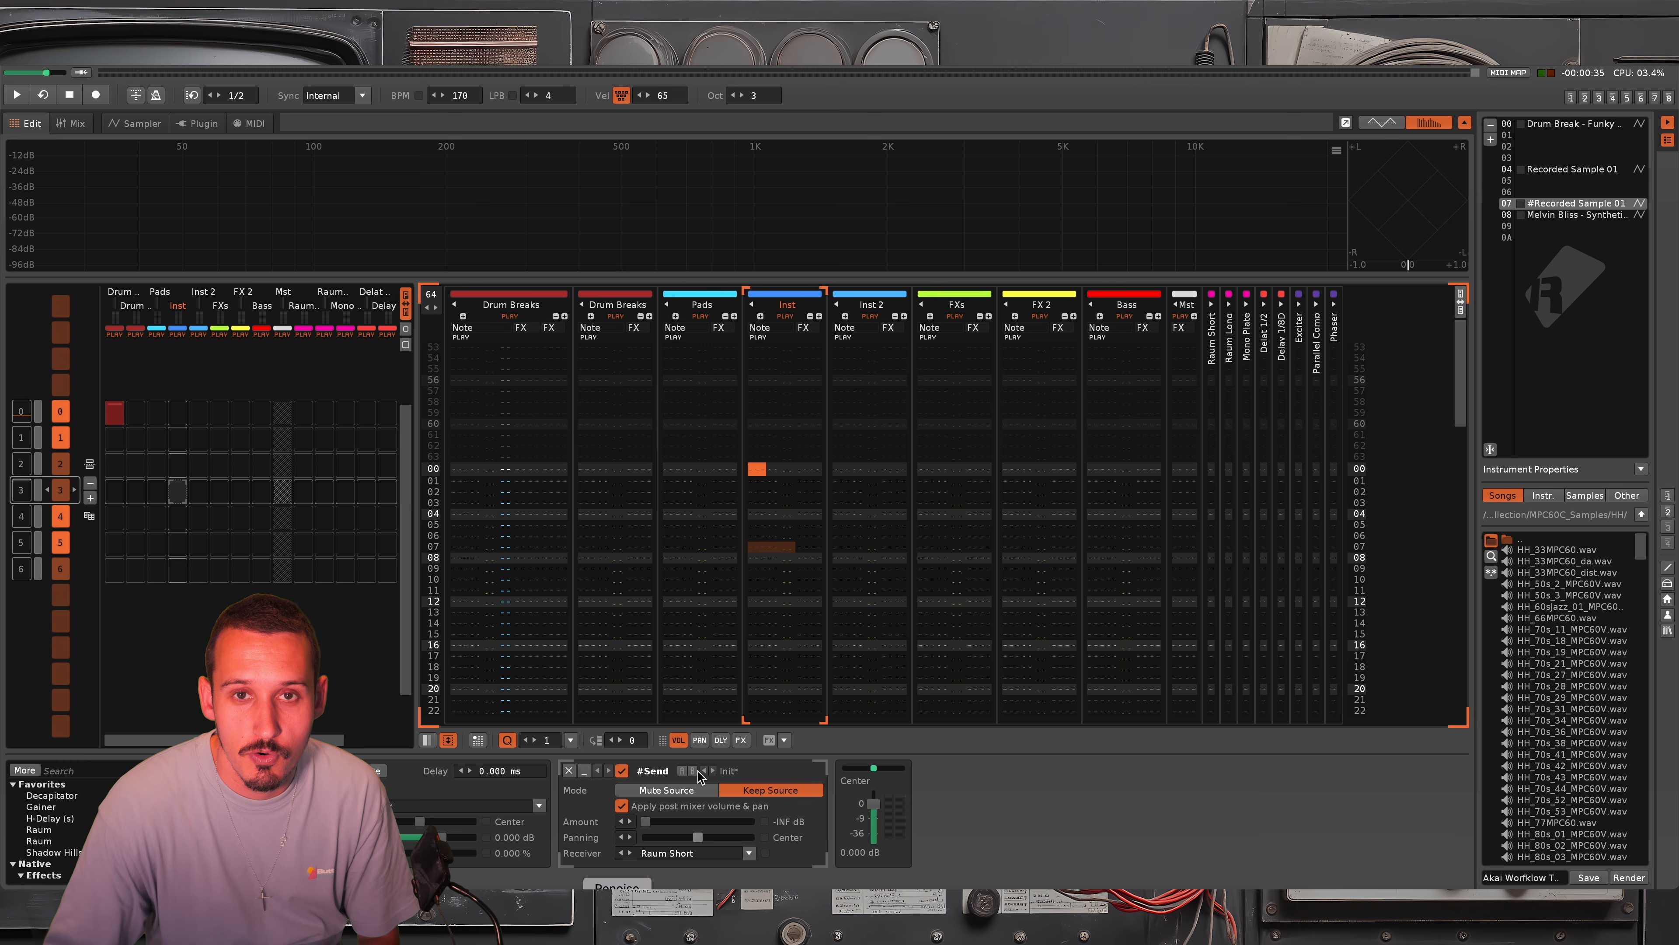
In Renoise, open the sampler and display the sliced waveform of the Recorded Sample 01 instrument in slot 04
{"action": "double_click", "coordinate": [1589, 207]}
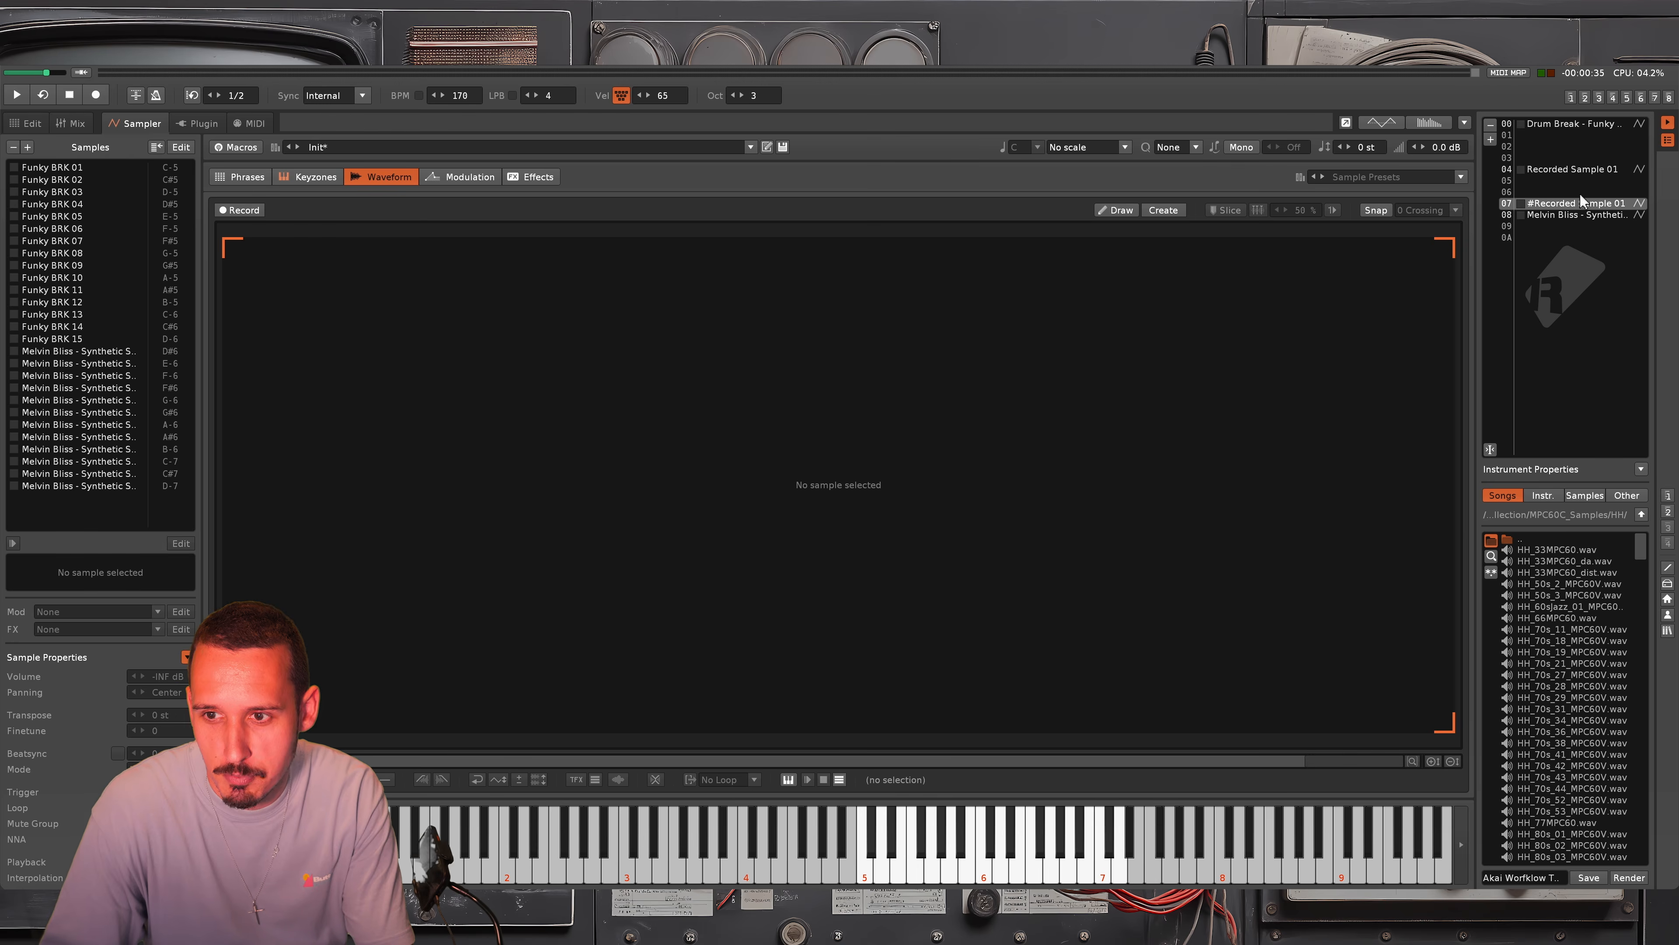
{"action": "scroll", "coordinate": [1581, 201], "scroll_direction": "up", "scroll_amount": 3}
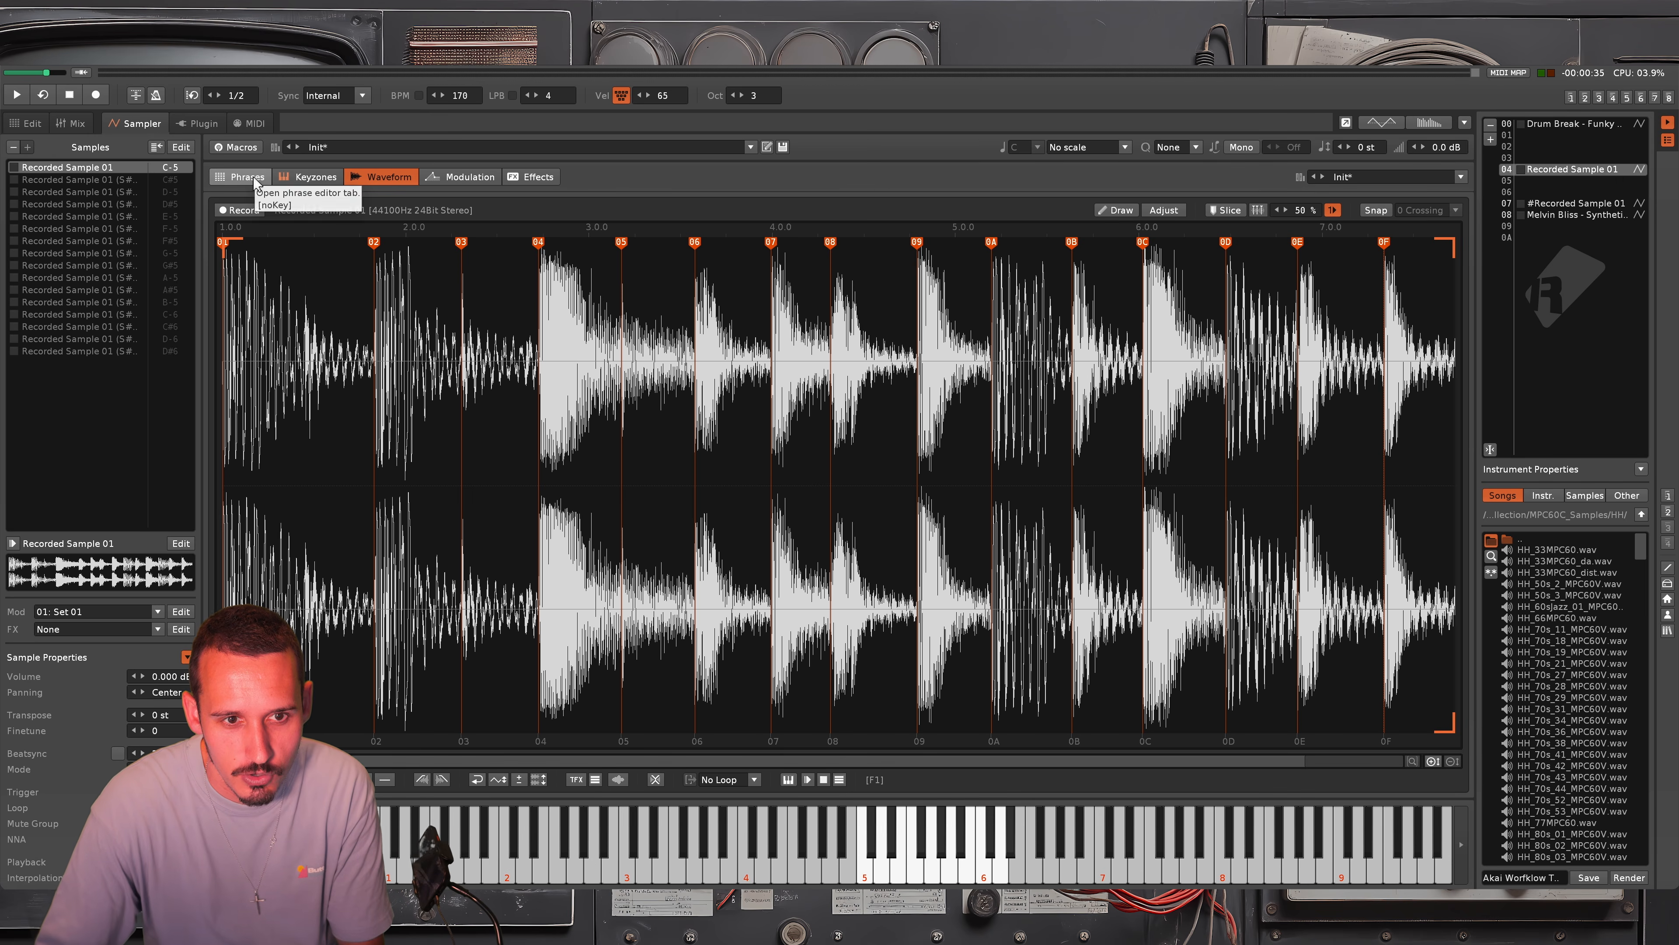
Render the slices of Recorded Sample 01 to a phrase
{"action": "right_click", "coordinate": [695, 450]}
{"action": "mouse_move", "coordinate": [823, 762]}
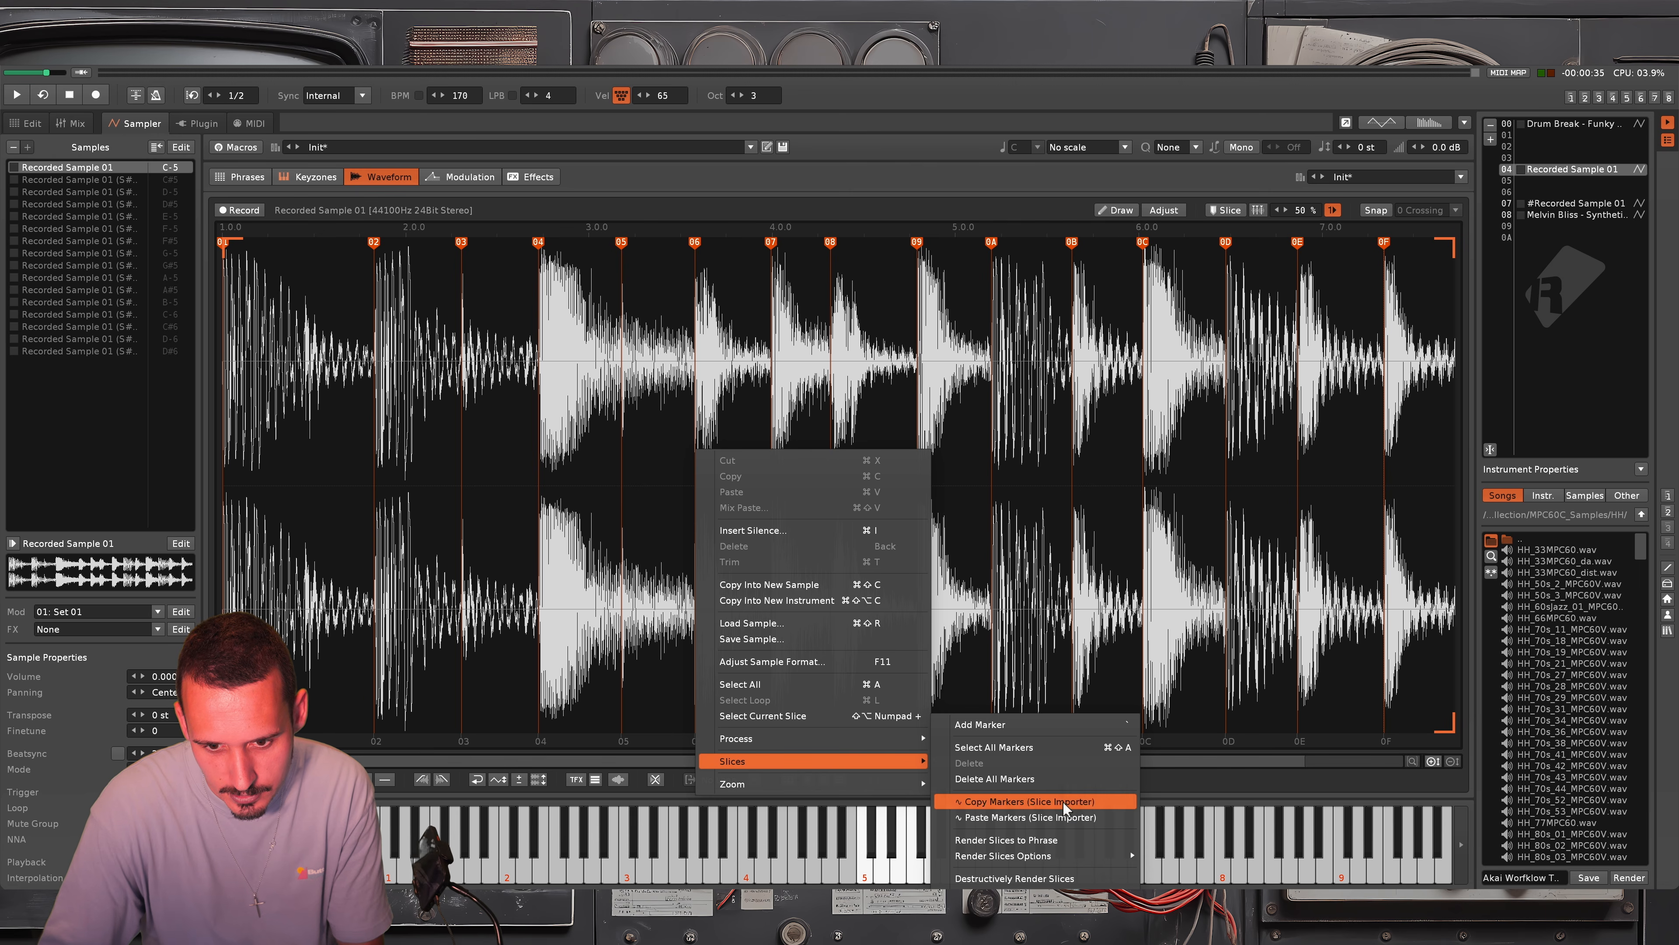
{"action": "left_click", "coordinate": [1038, 841]}
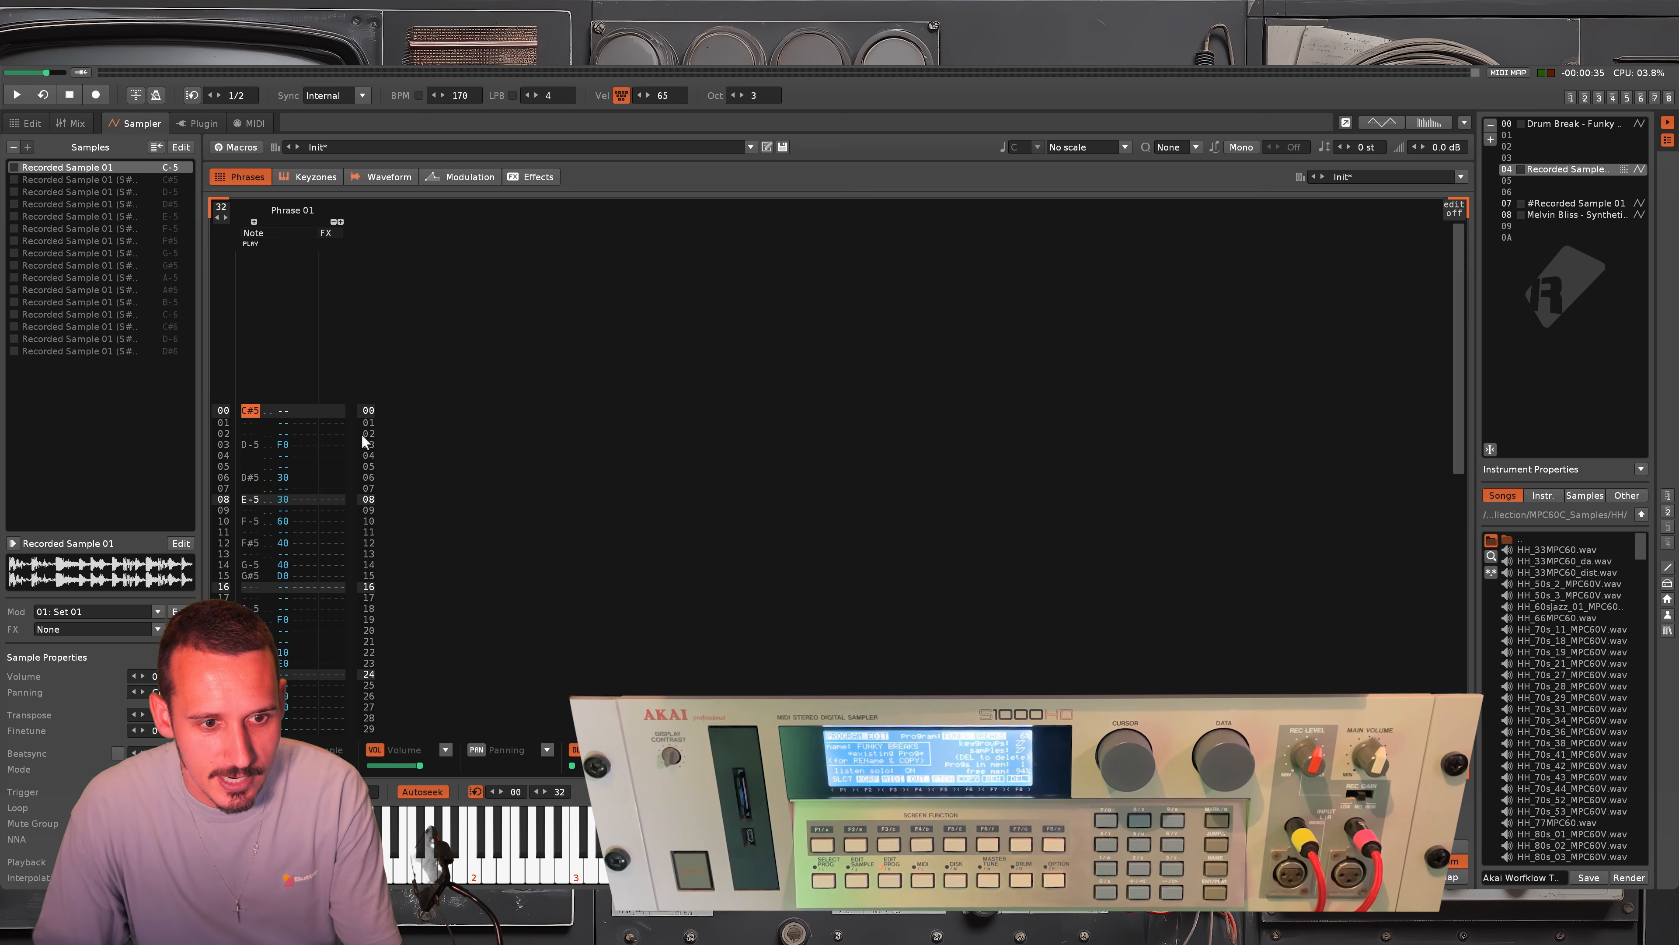
Copy all the notes of Phrase 01 and paste them into the first Drum Breaks track of the pattern at line 00
{"action": "double_click", "coordinate": [267, 411]}
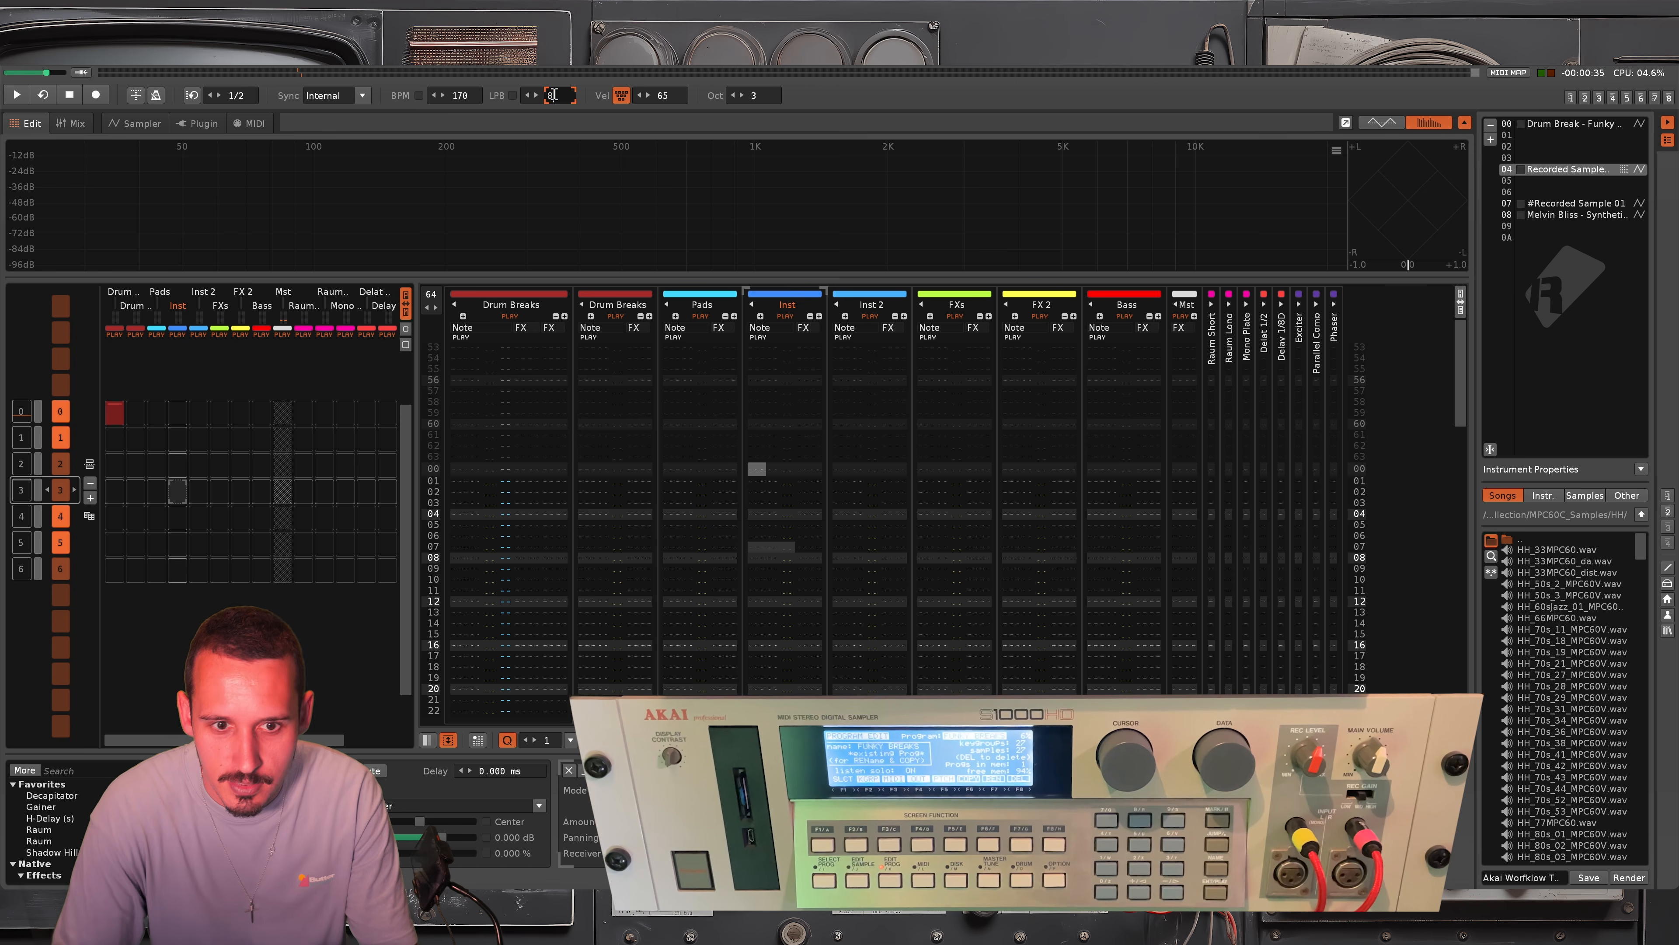
{"action": "key", "text": "Return"}
{"action": "left_click", "coordinate": [476, 470]}
{"action": "key", "text": "ctrl+v"}
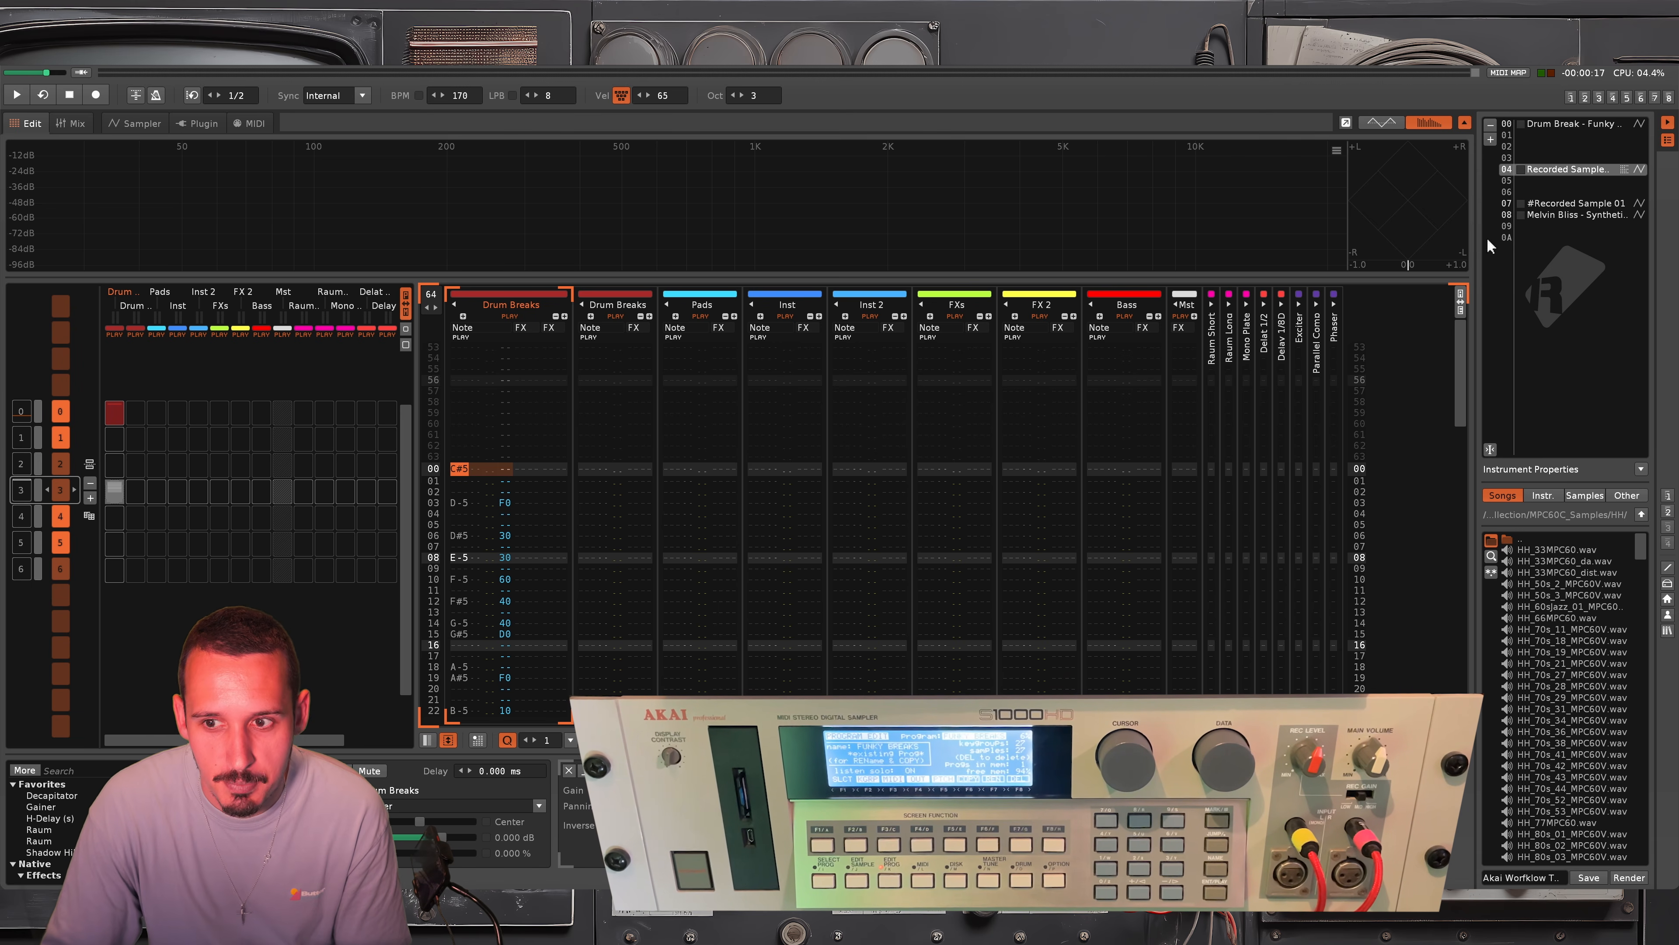
Set the MIDI output device of the empty instrument slot 09 to MIDI4x4 (Midi Out 2)
{"action": "left_click", "coordinate": [254, 124]}
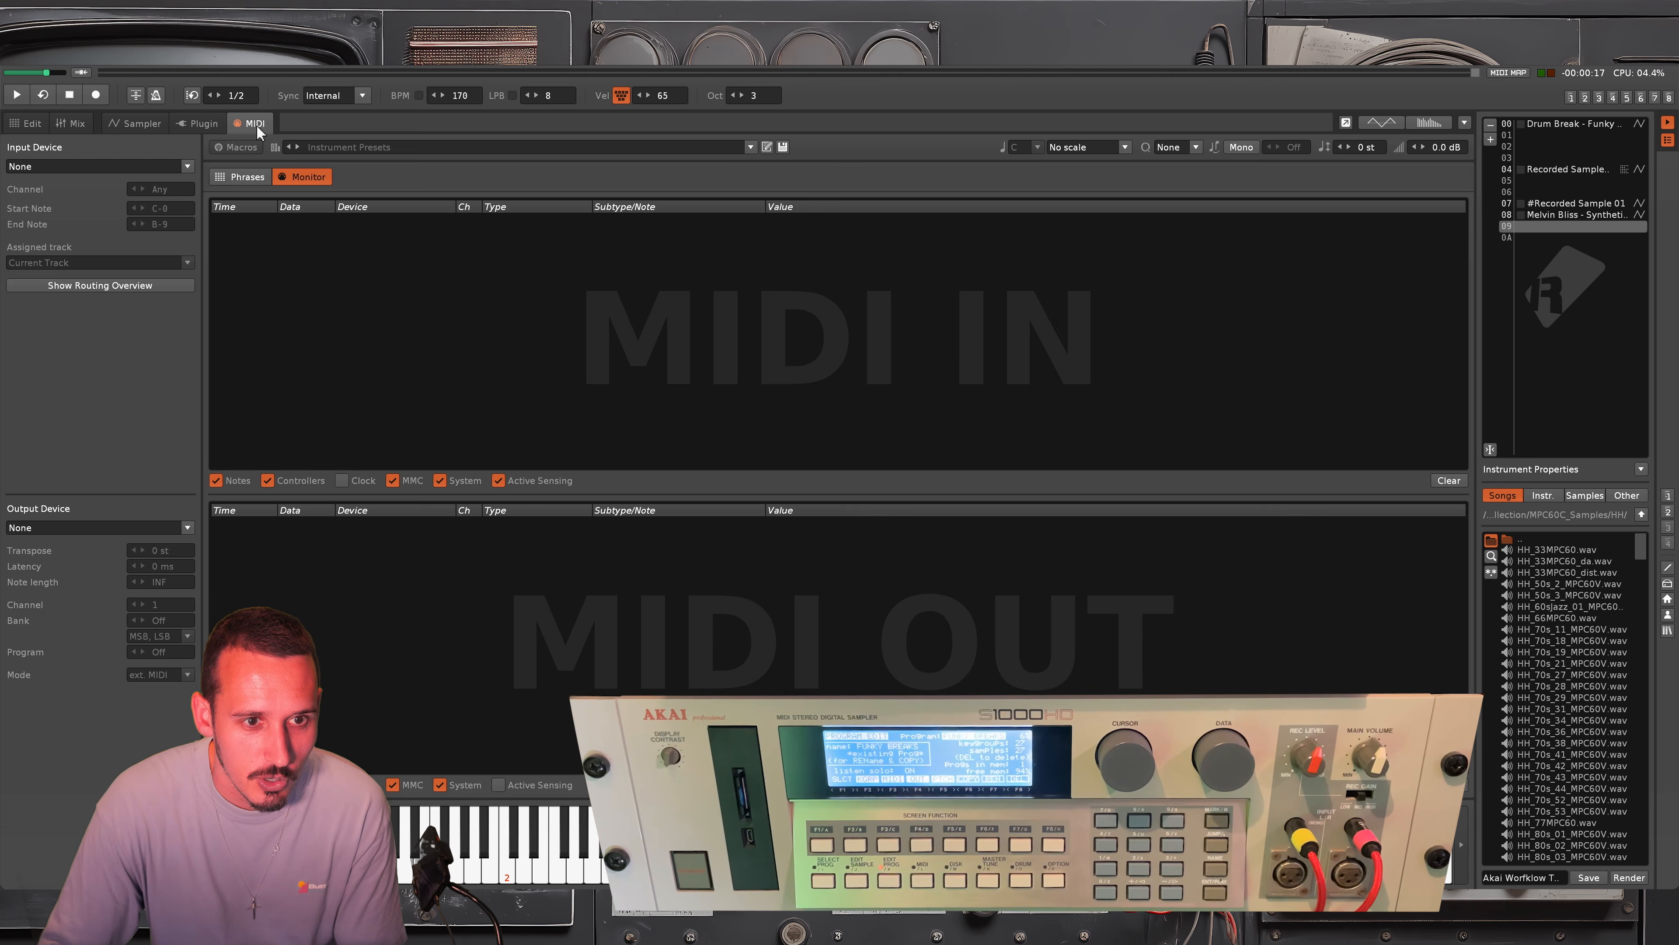
{"action": "left_click", "coordinate": [38, 529]}
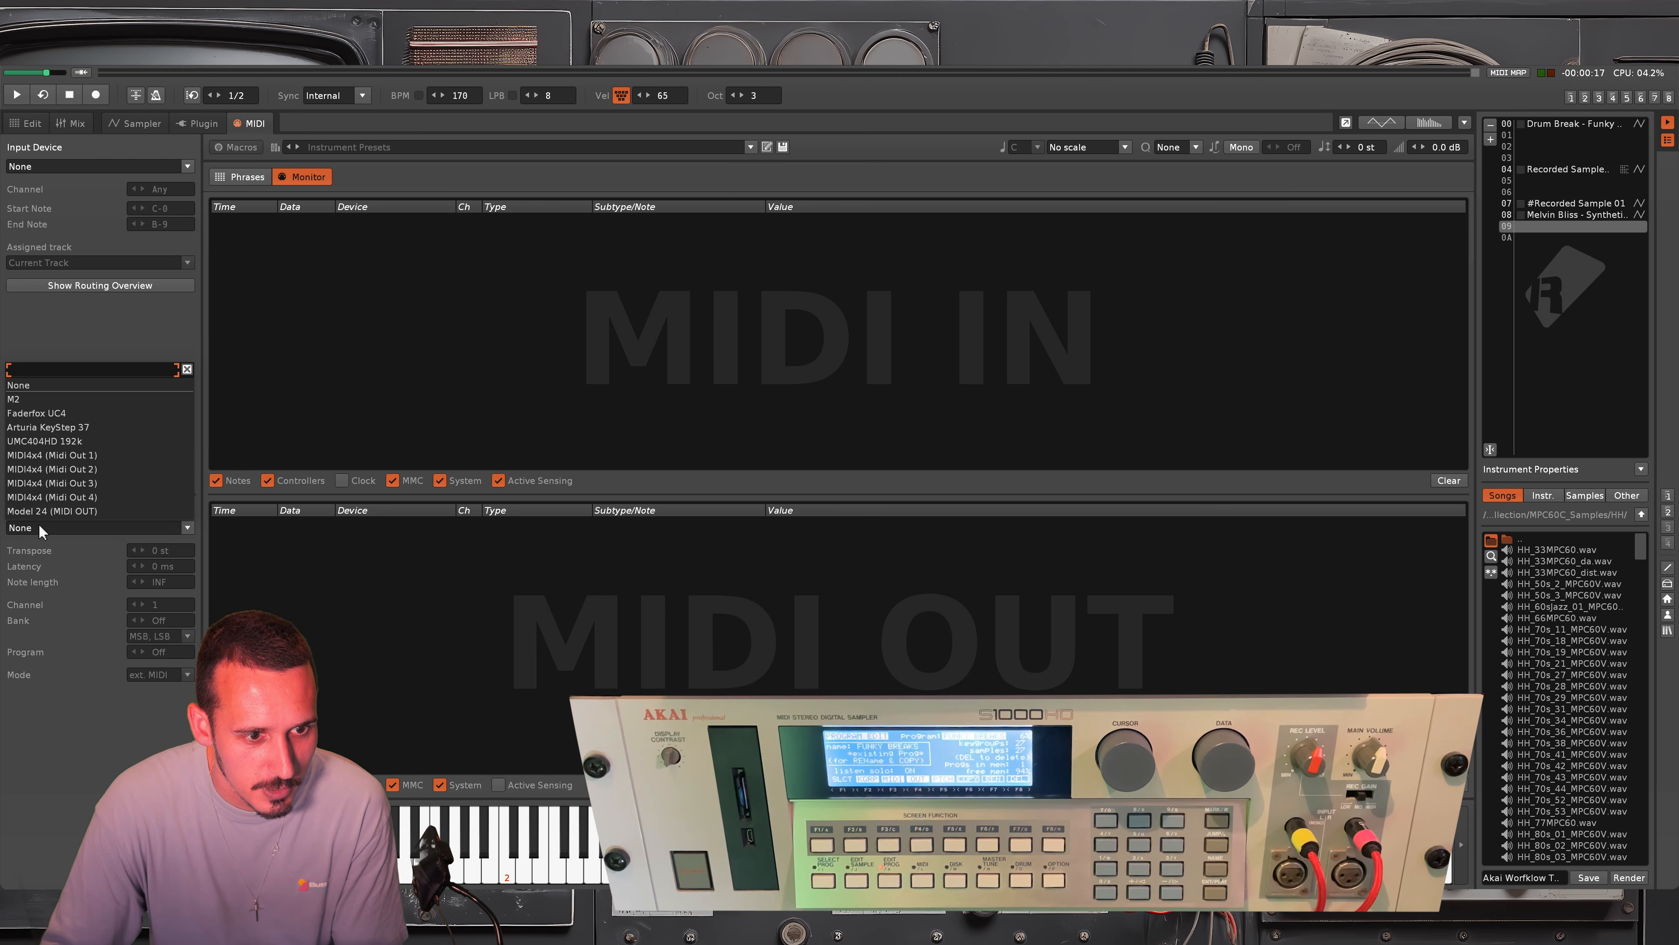
{"action": "left_click", "coordinate": [53, 469]}
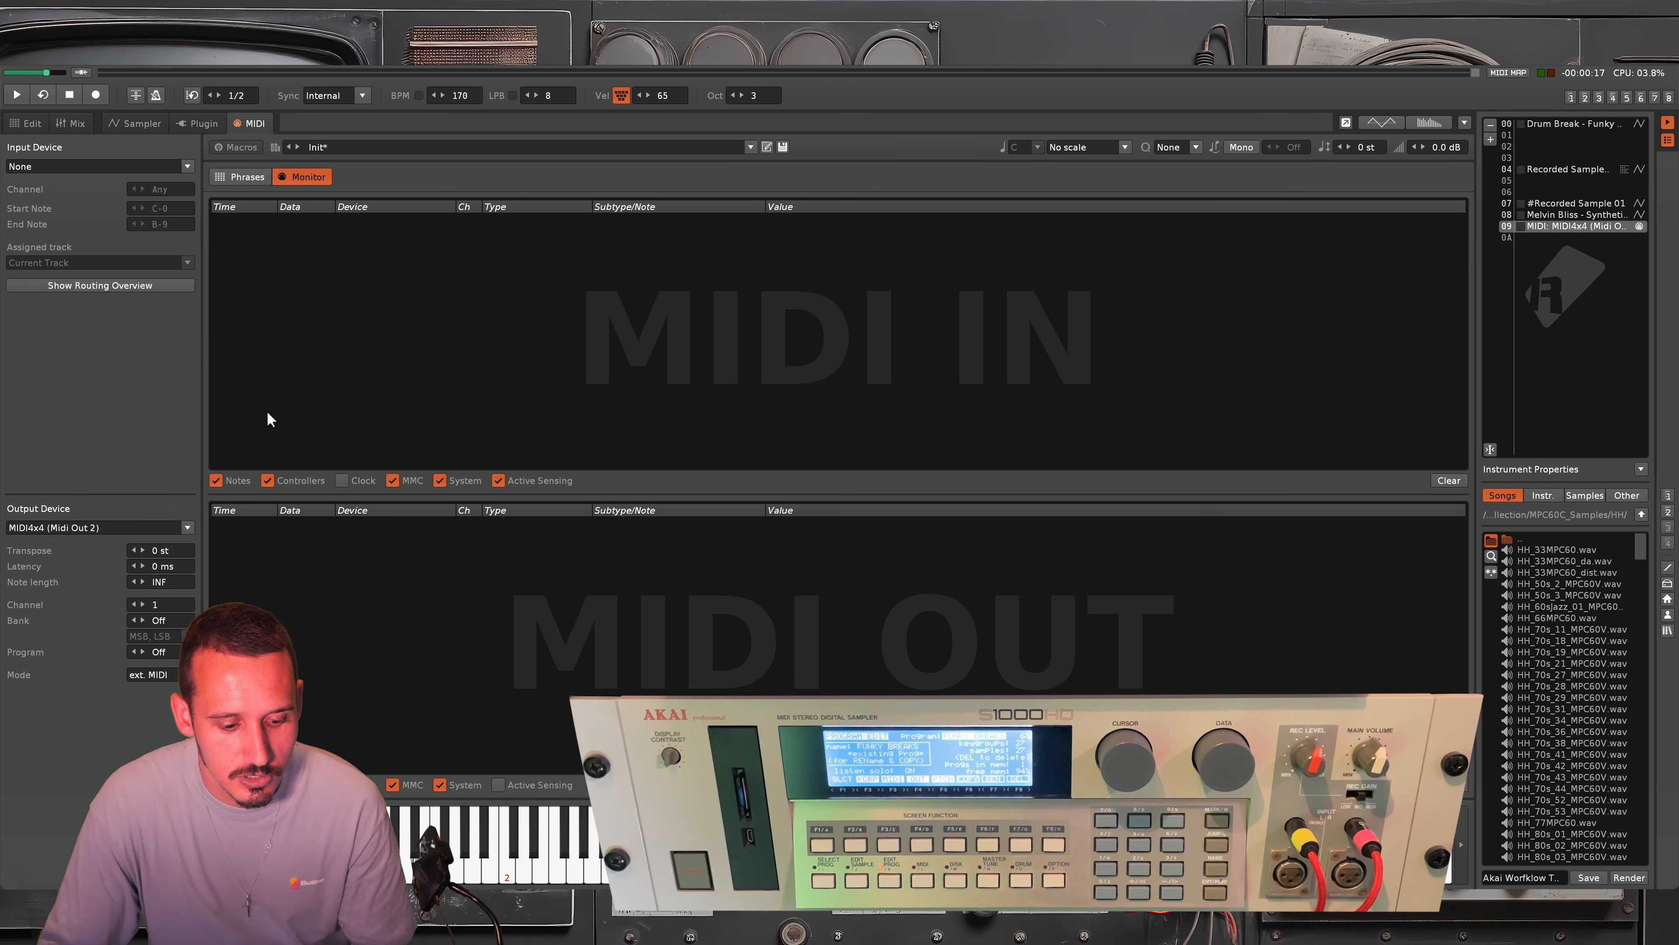
Reassign all pasted notes in the Drum Breaks track to MIDI instrument 09 and briefly play the pattern
{"action": "key", "text": "F2"}
{"action": "key", "text": "ctrl+a"}
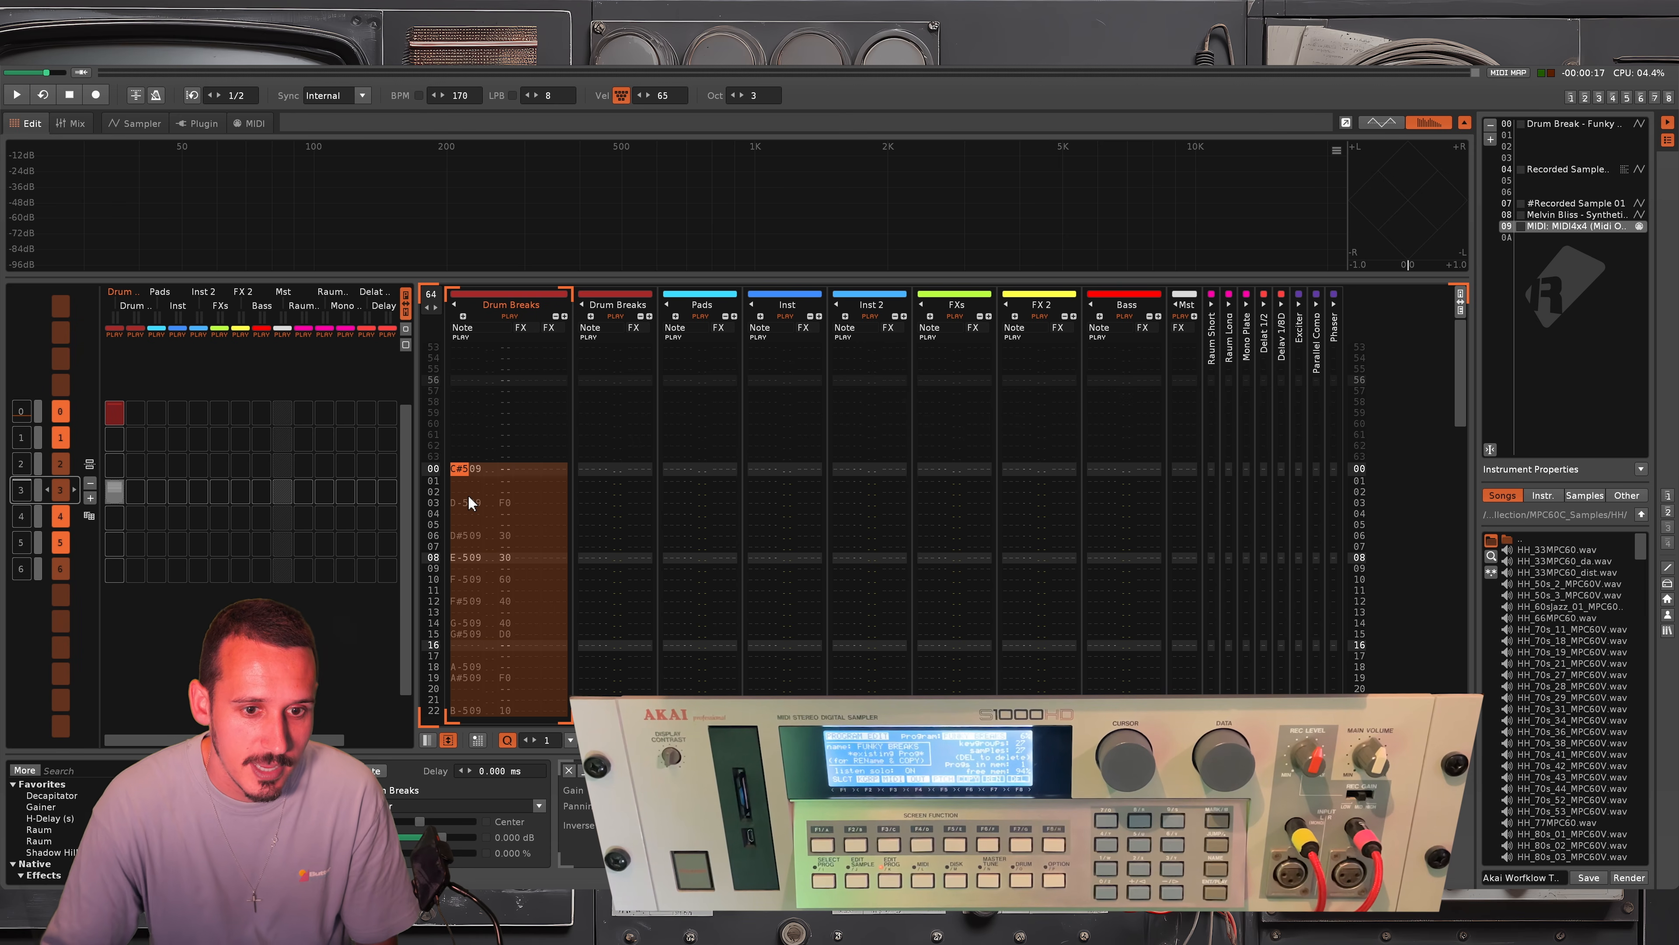
{"action": "left_click_drag", "start_coordinate": [473, 469], "coordinate": [510, 468]}
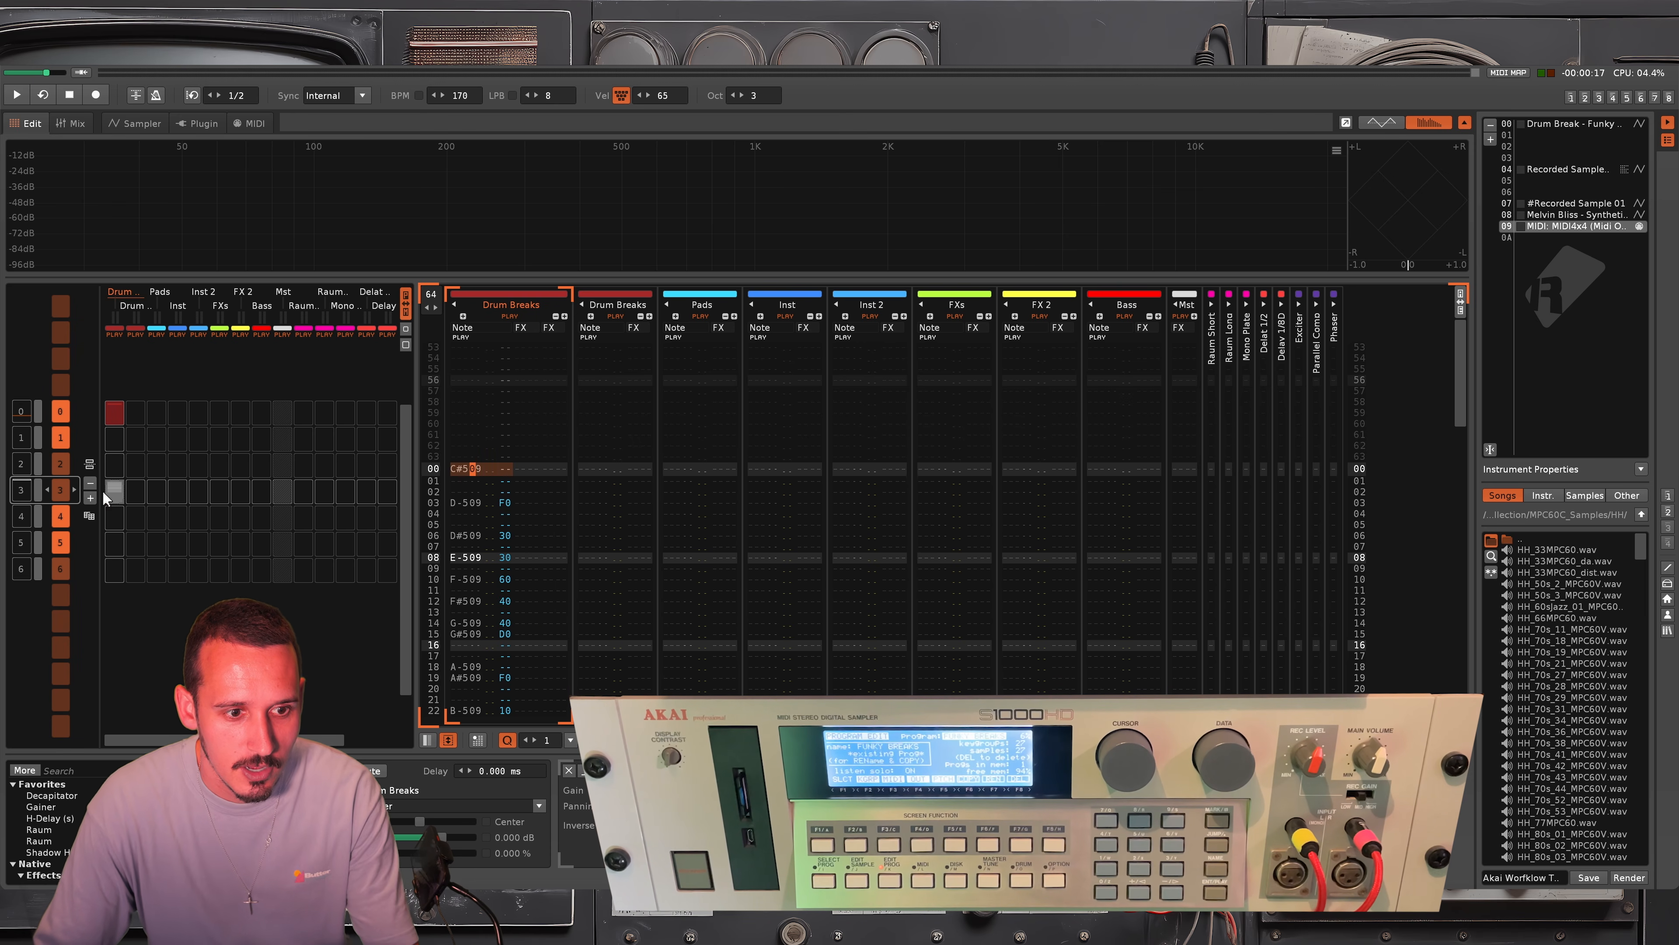
{"action": "key", "text": "space"}
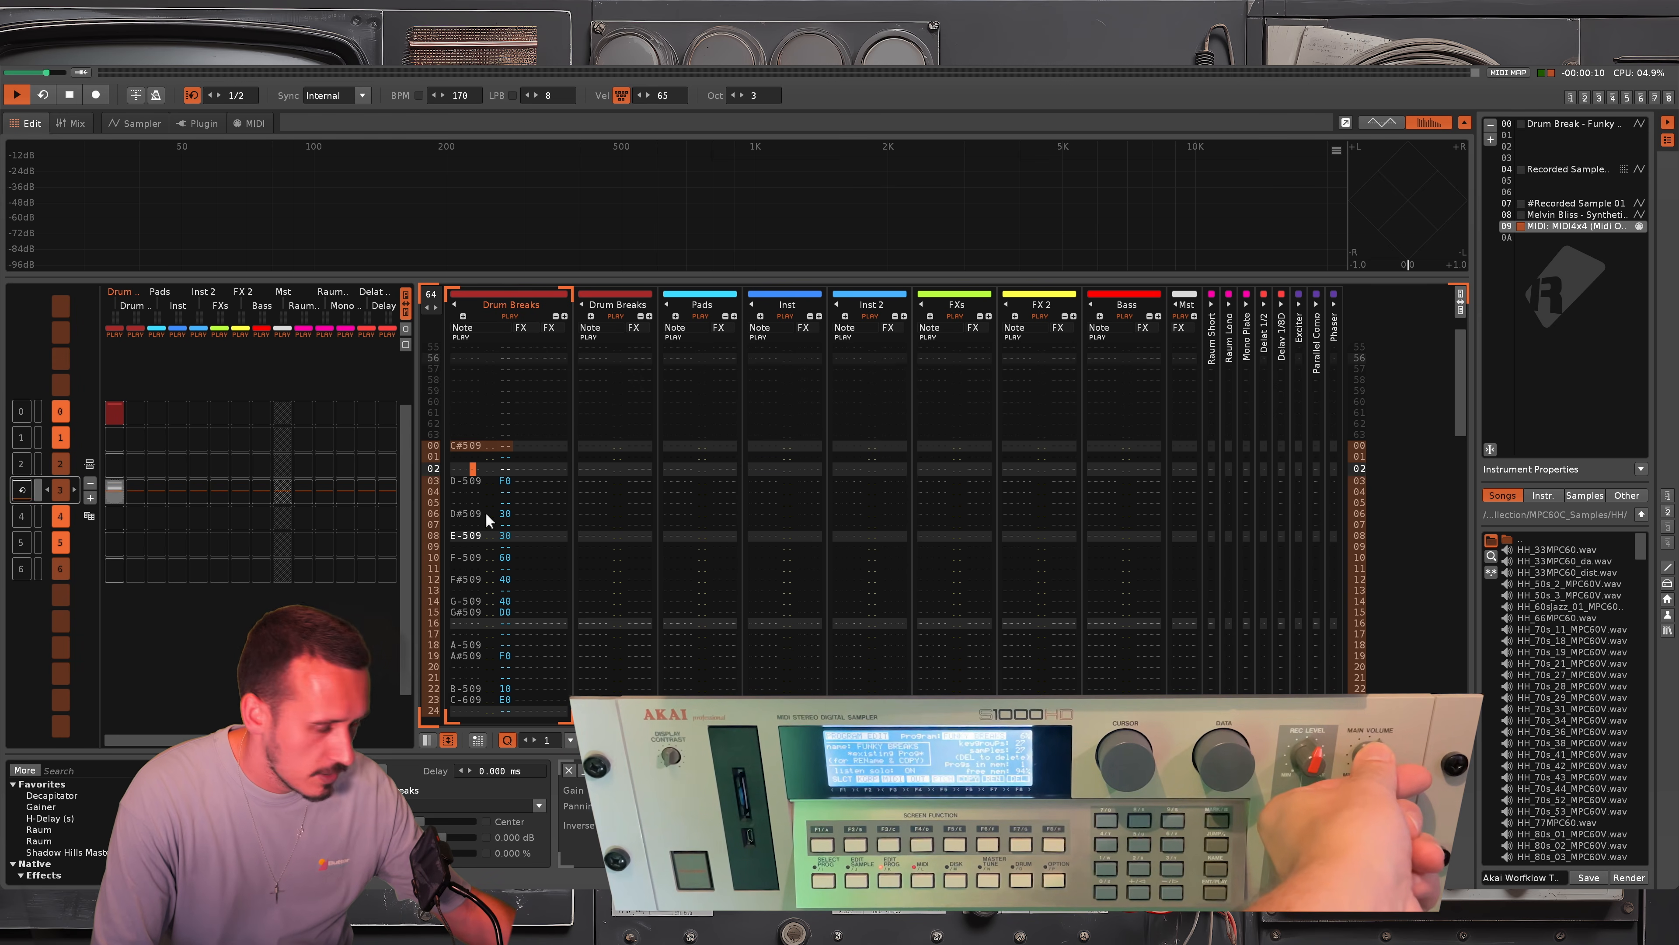
{"action": "key", "text": "space"}
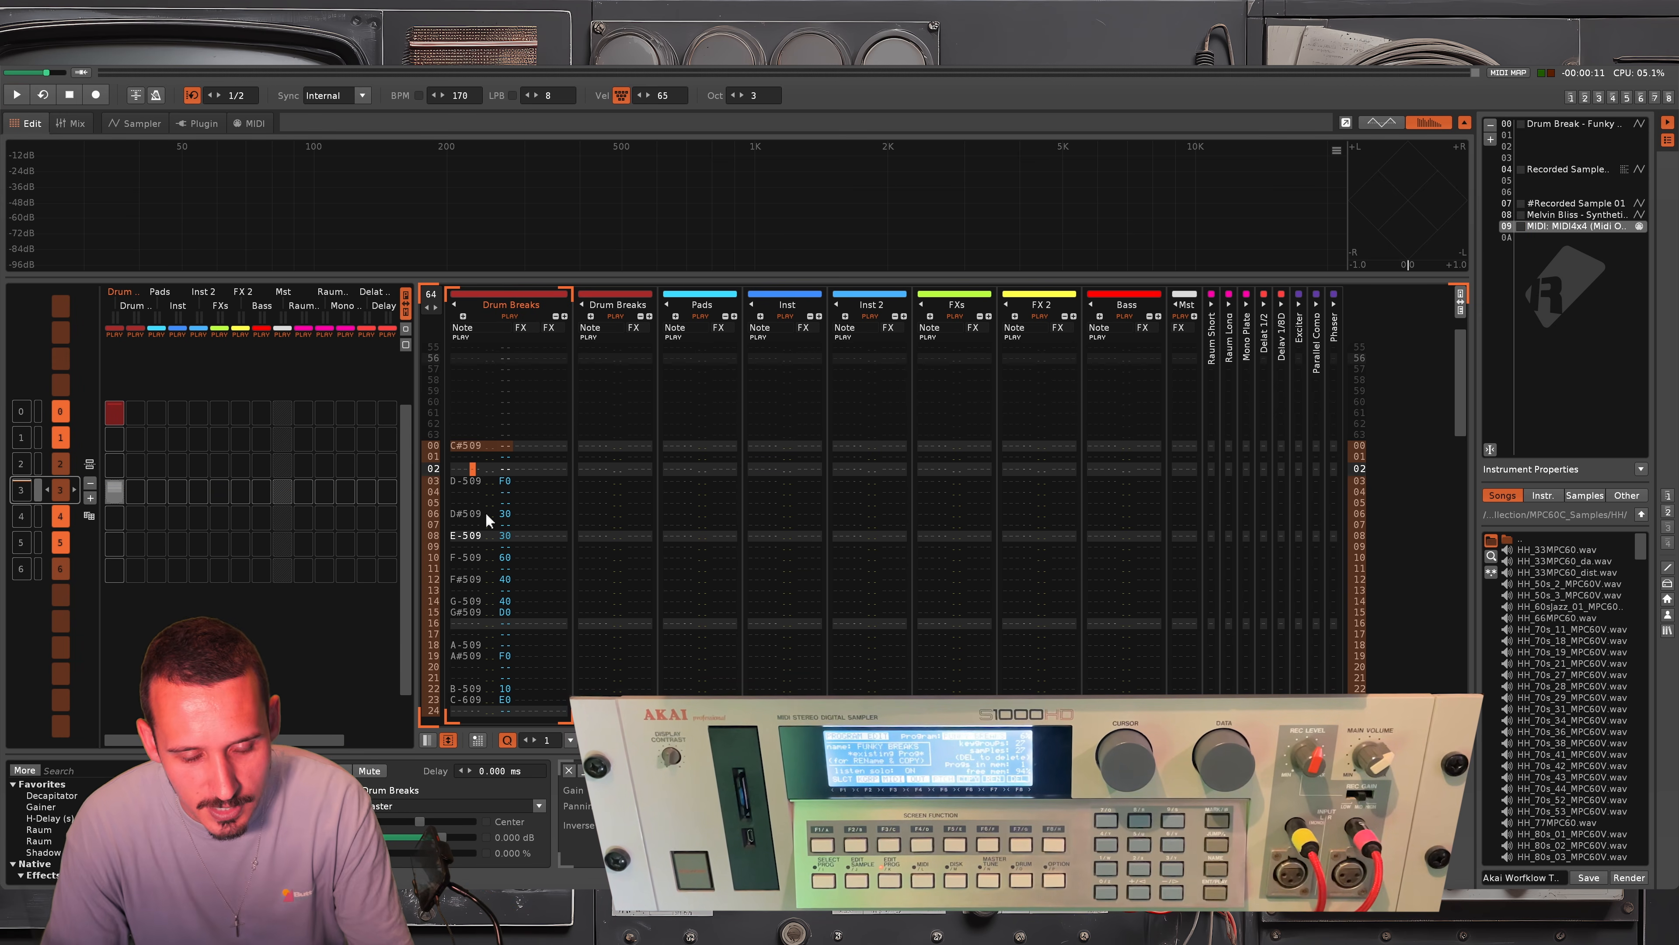
Transpose all notes in the Drum Breaks track down one semitone so they start at C-5, and start playback
{"action": "key", "text": "ctrl+a"}
{"action": "key", "text": "ctrl+F1"}
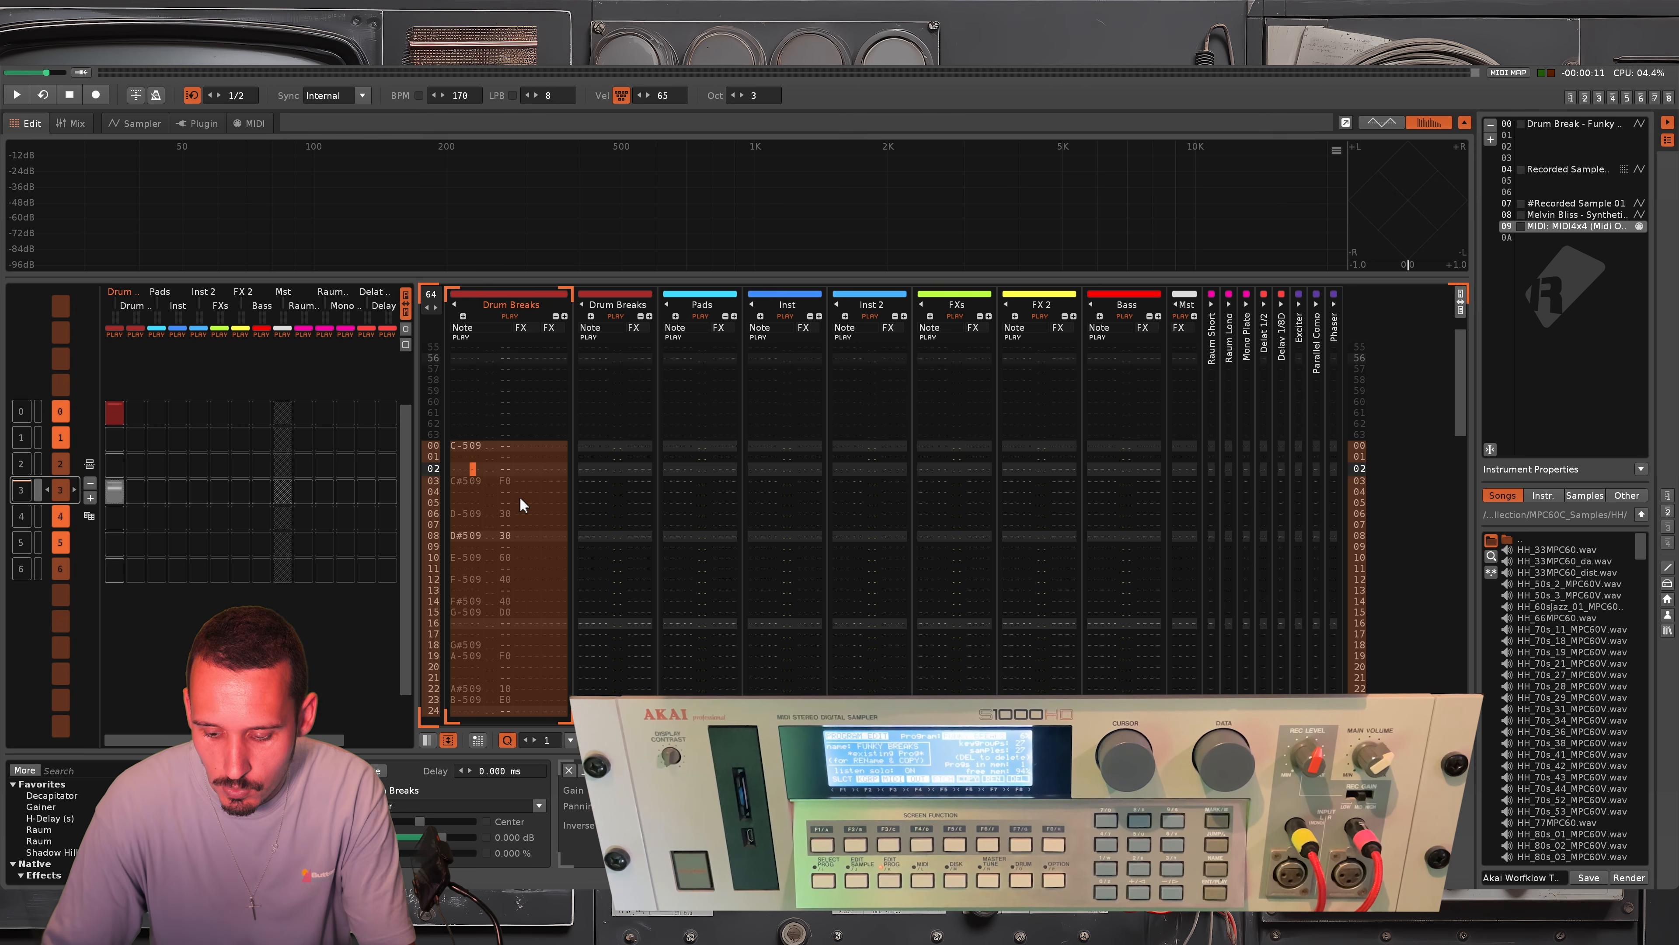
{"action": "key", "text": "space"}
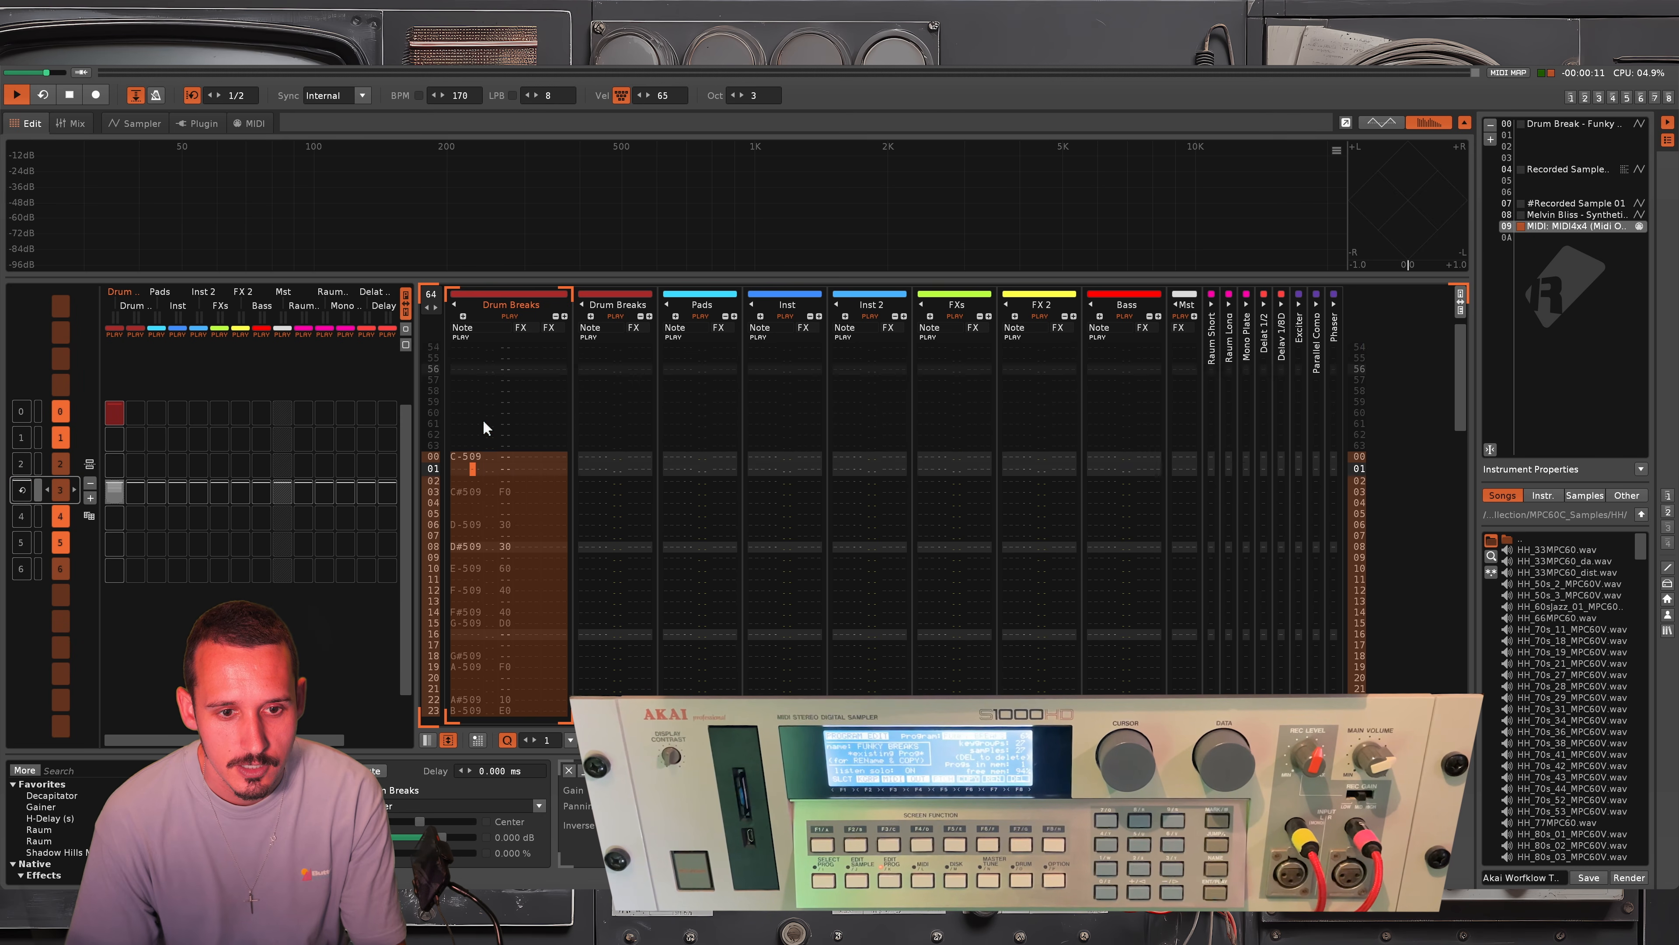
Set the song tempo to 140 BPM and audition the drum pattern through the sampler
{"action": "left_click_drag", "start_coordinate": [461, 96], "coordinate": [541, 521]}
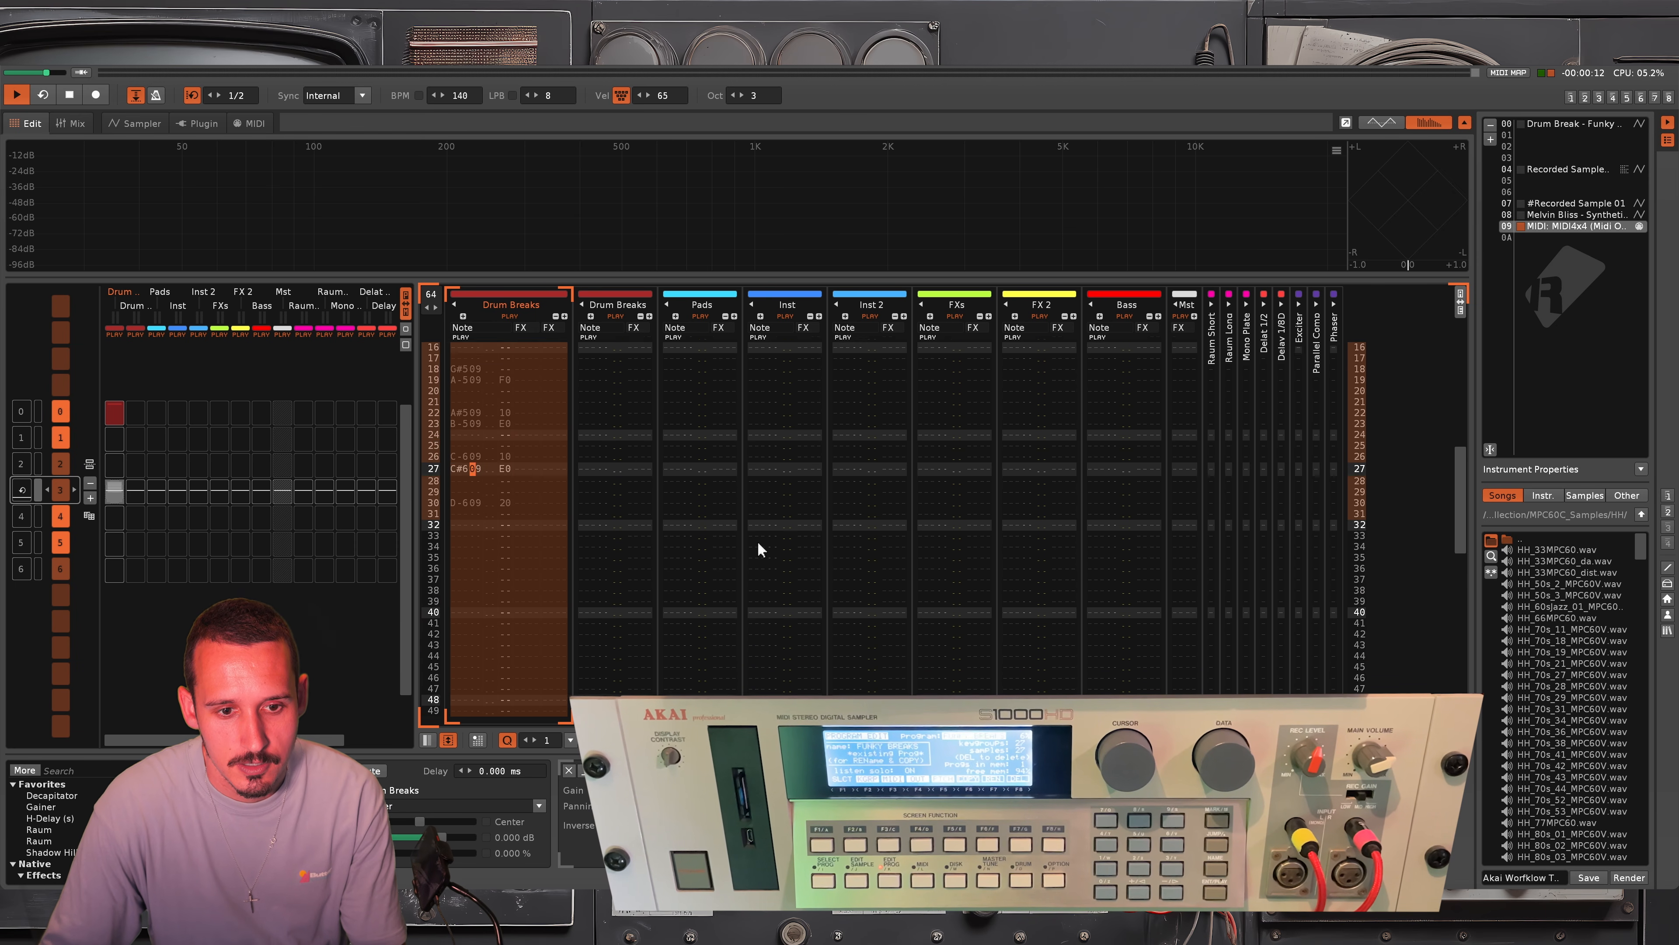
{"action": "key", "text": "space"}
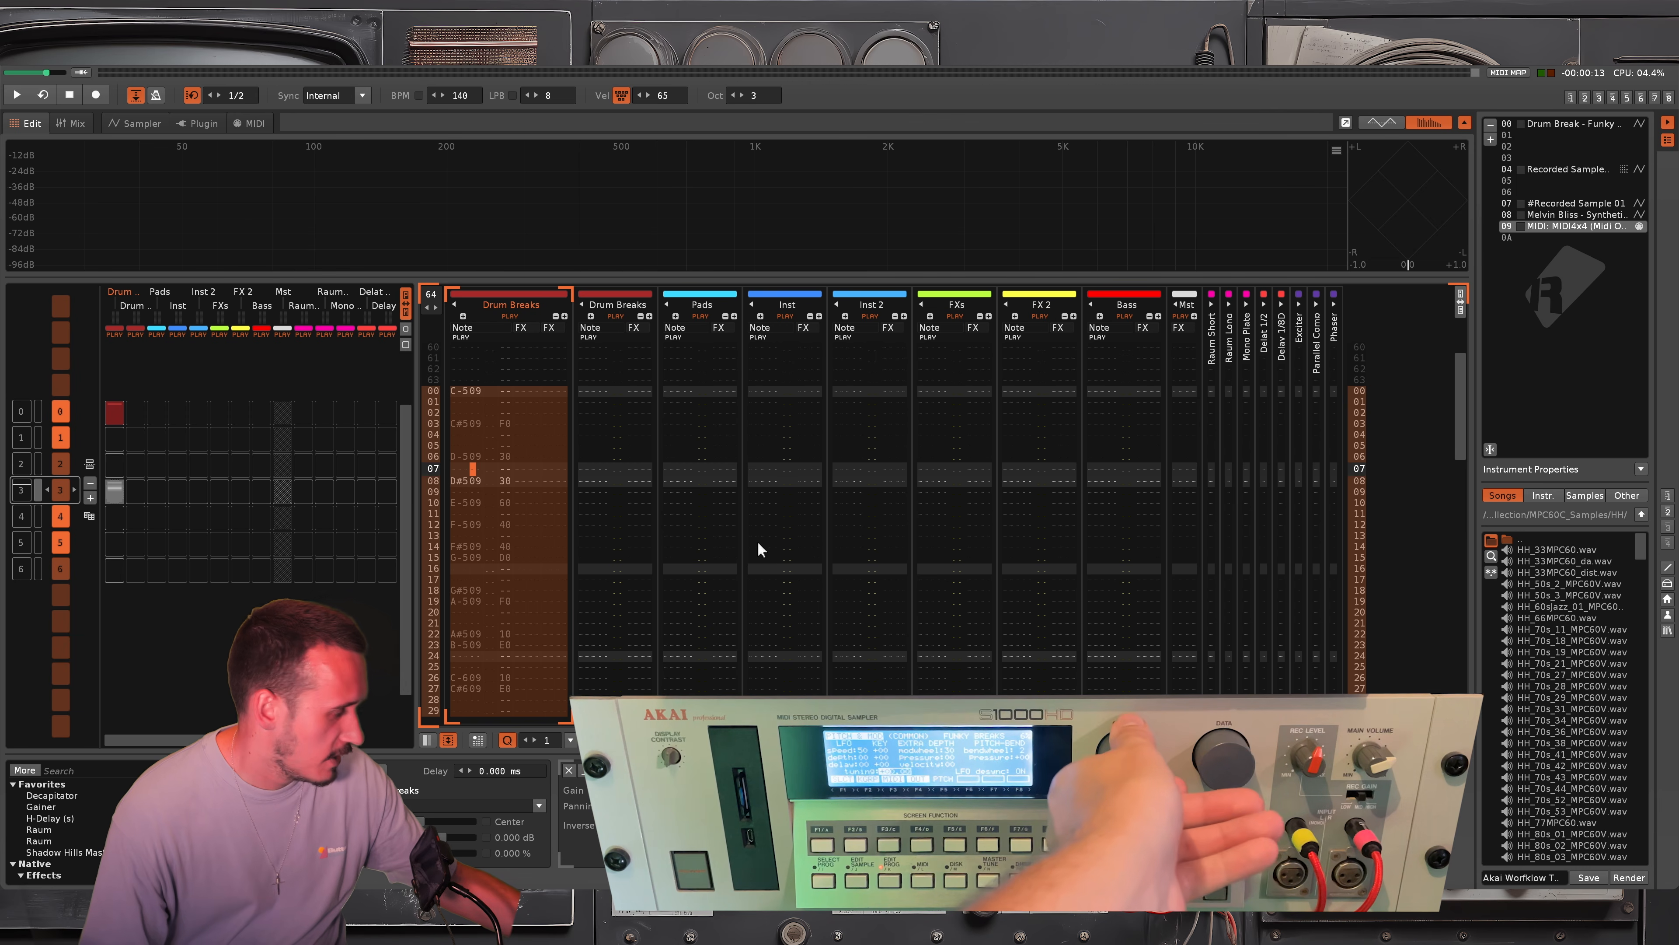
{"action": "key", "text": "space"}
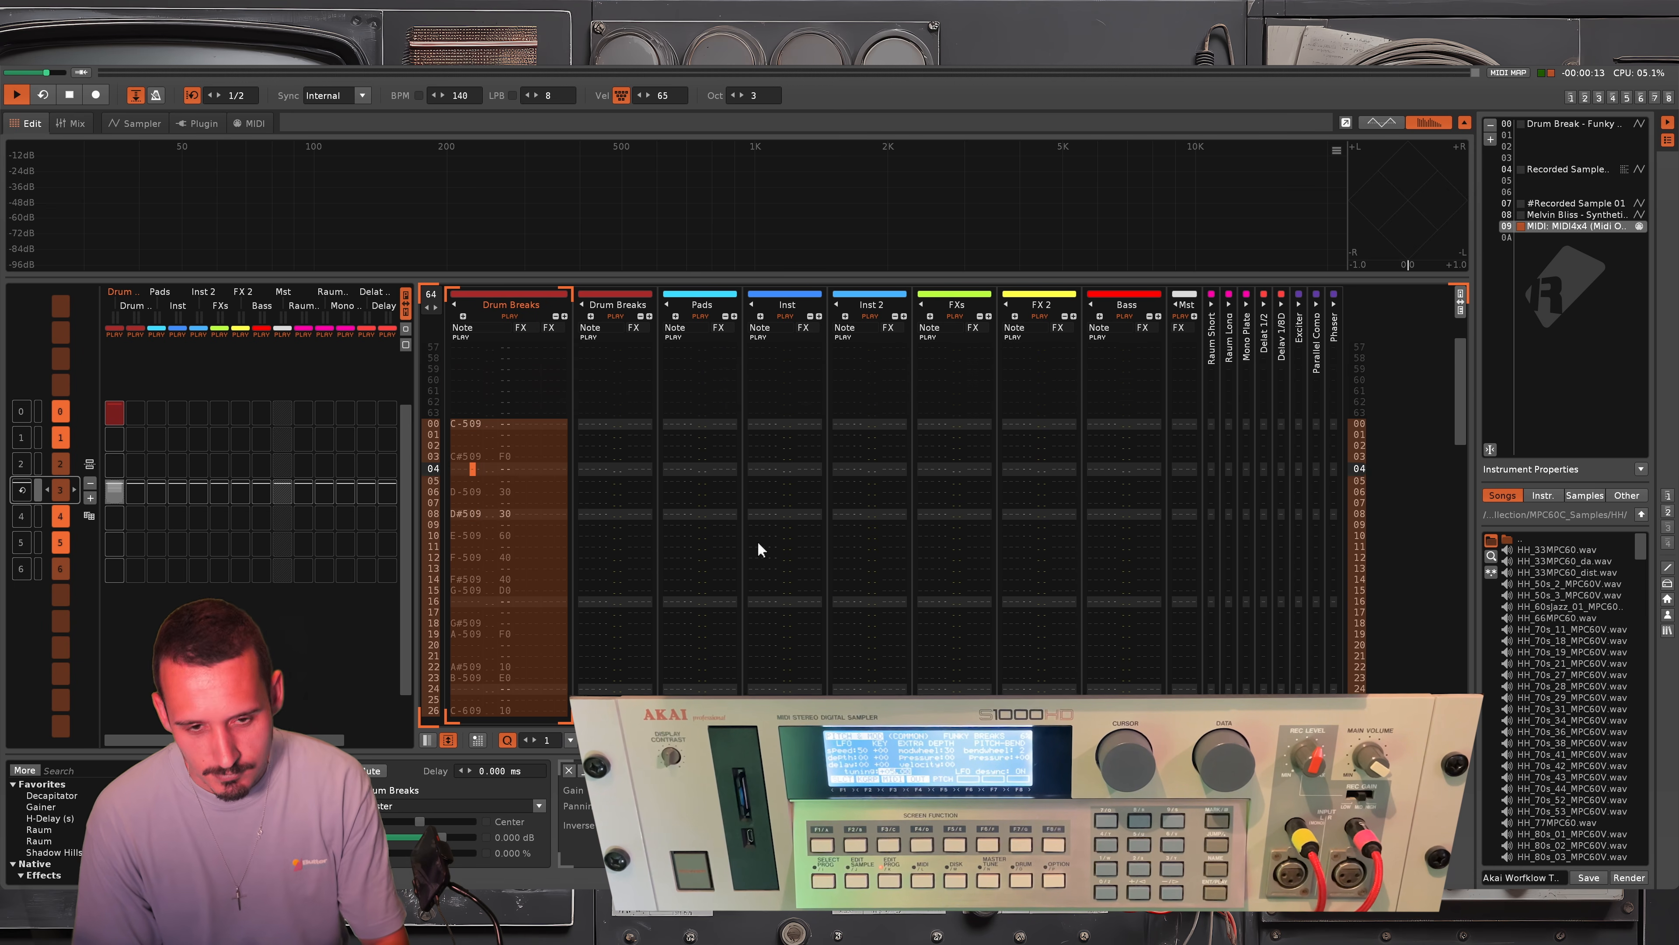
{"action": "key", "text": "space"}
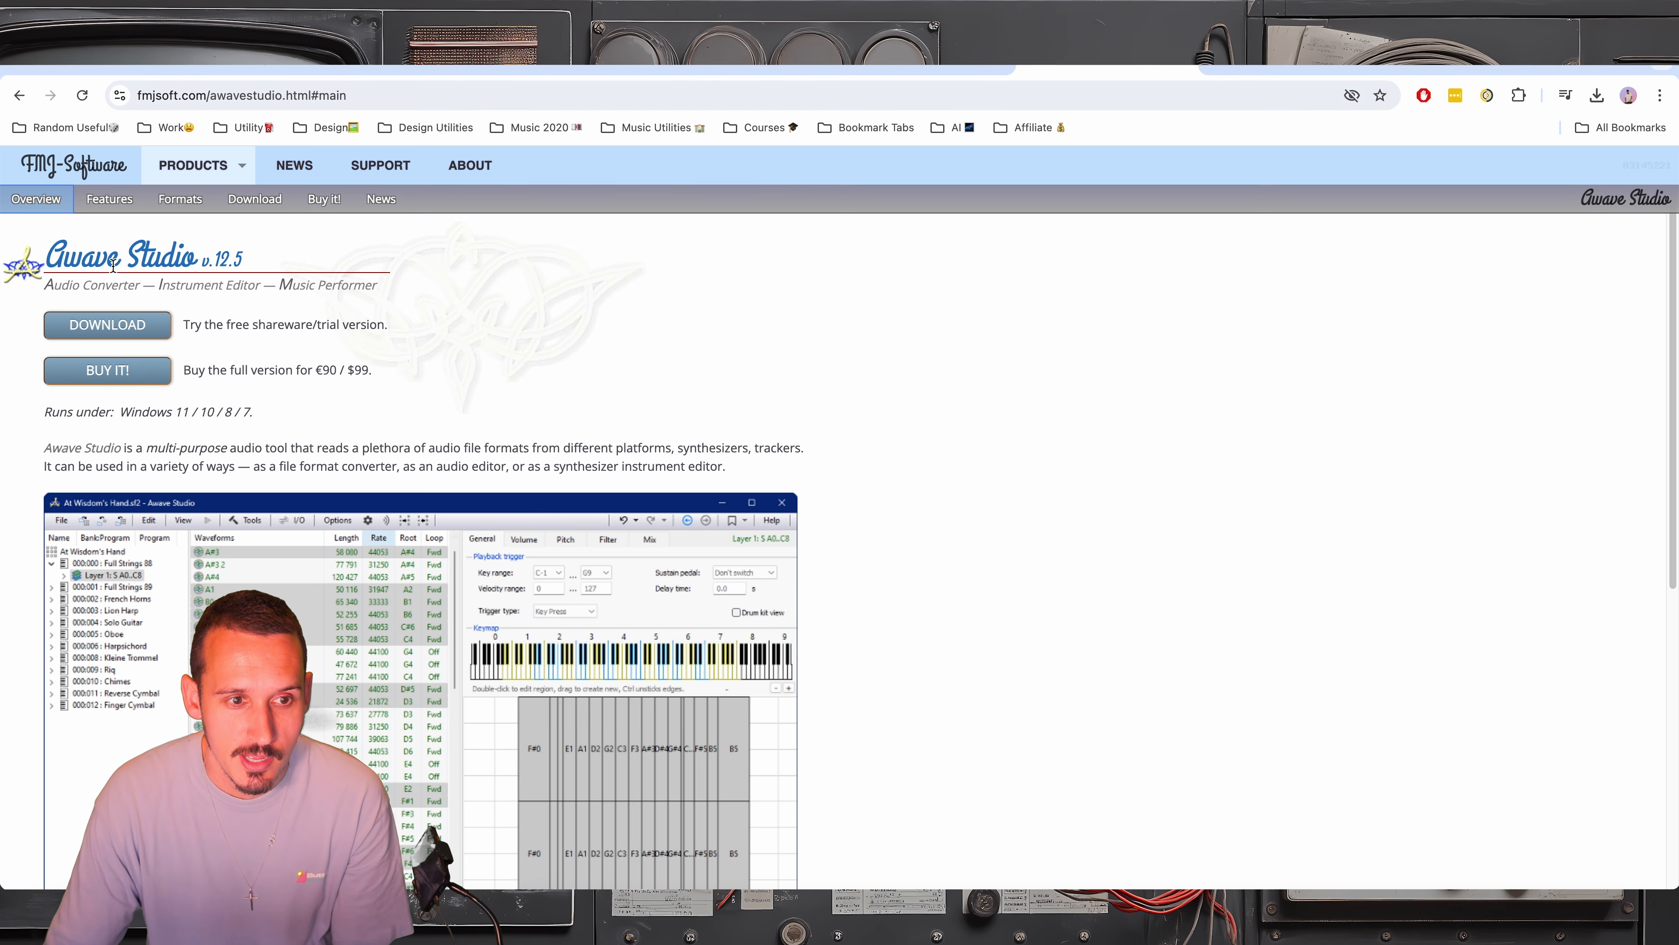
Look over the akaiutil SourceForge page and the Awave Studio product page in the browser
{"action": "key", "text": "ctrl+Tab"}
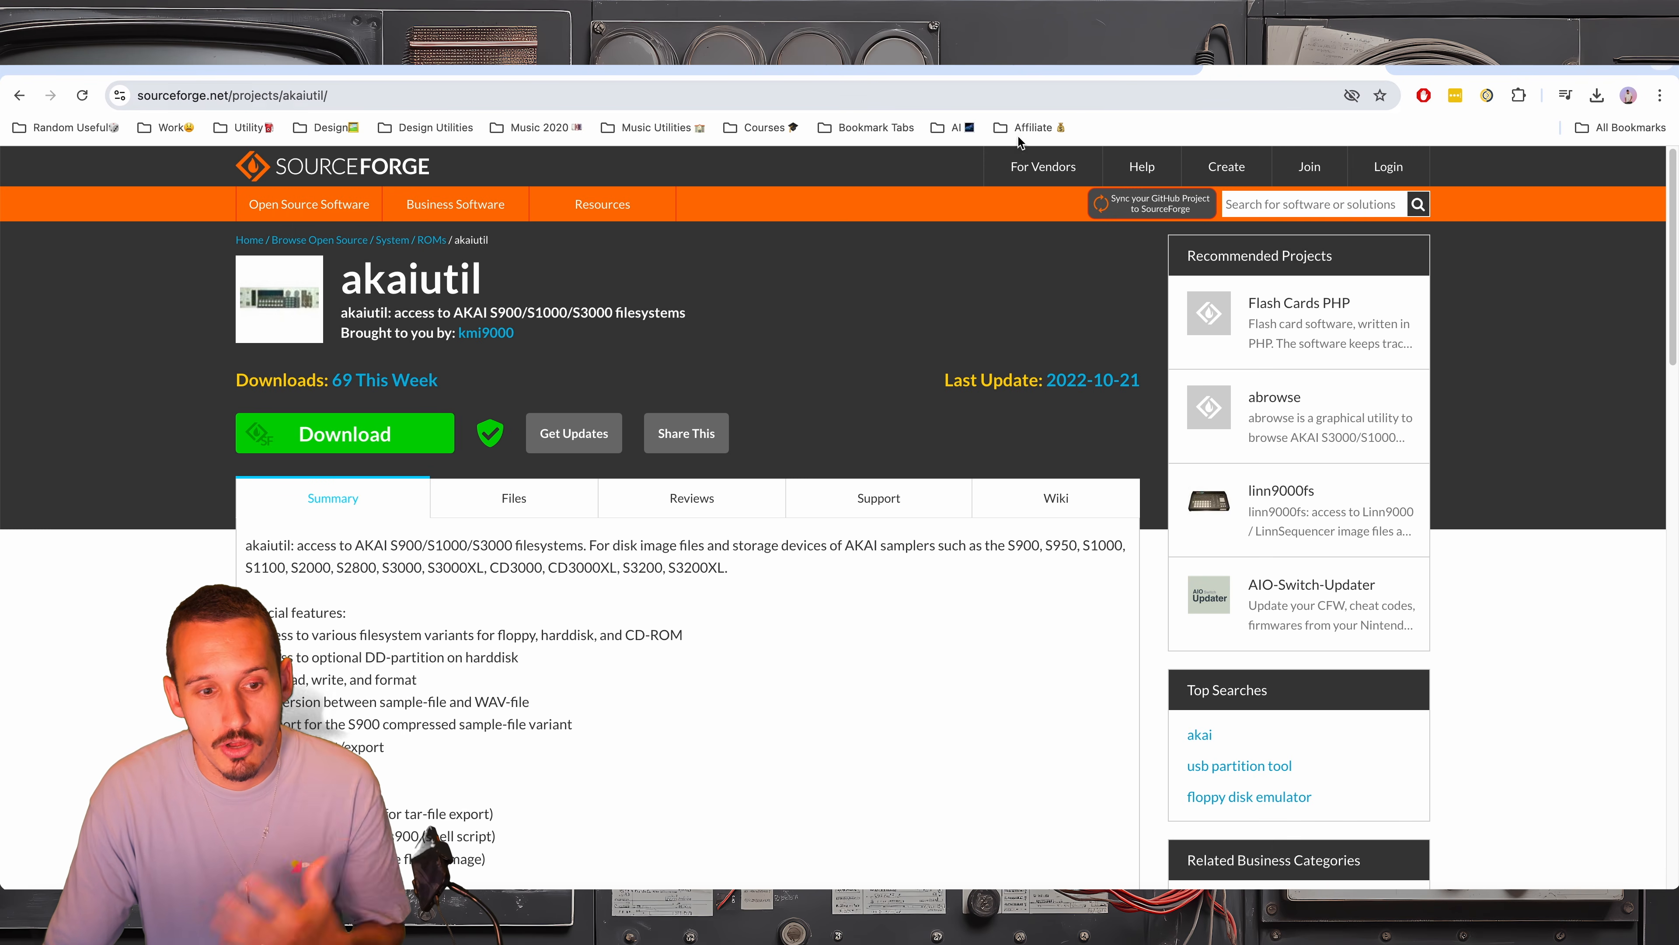
{"action": "left_click", "coordinate": [1044, 71]}
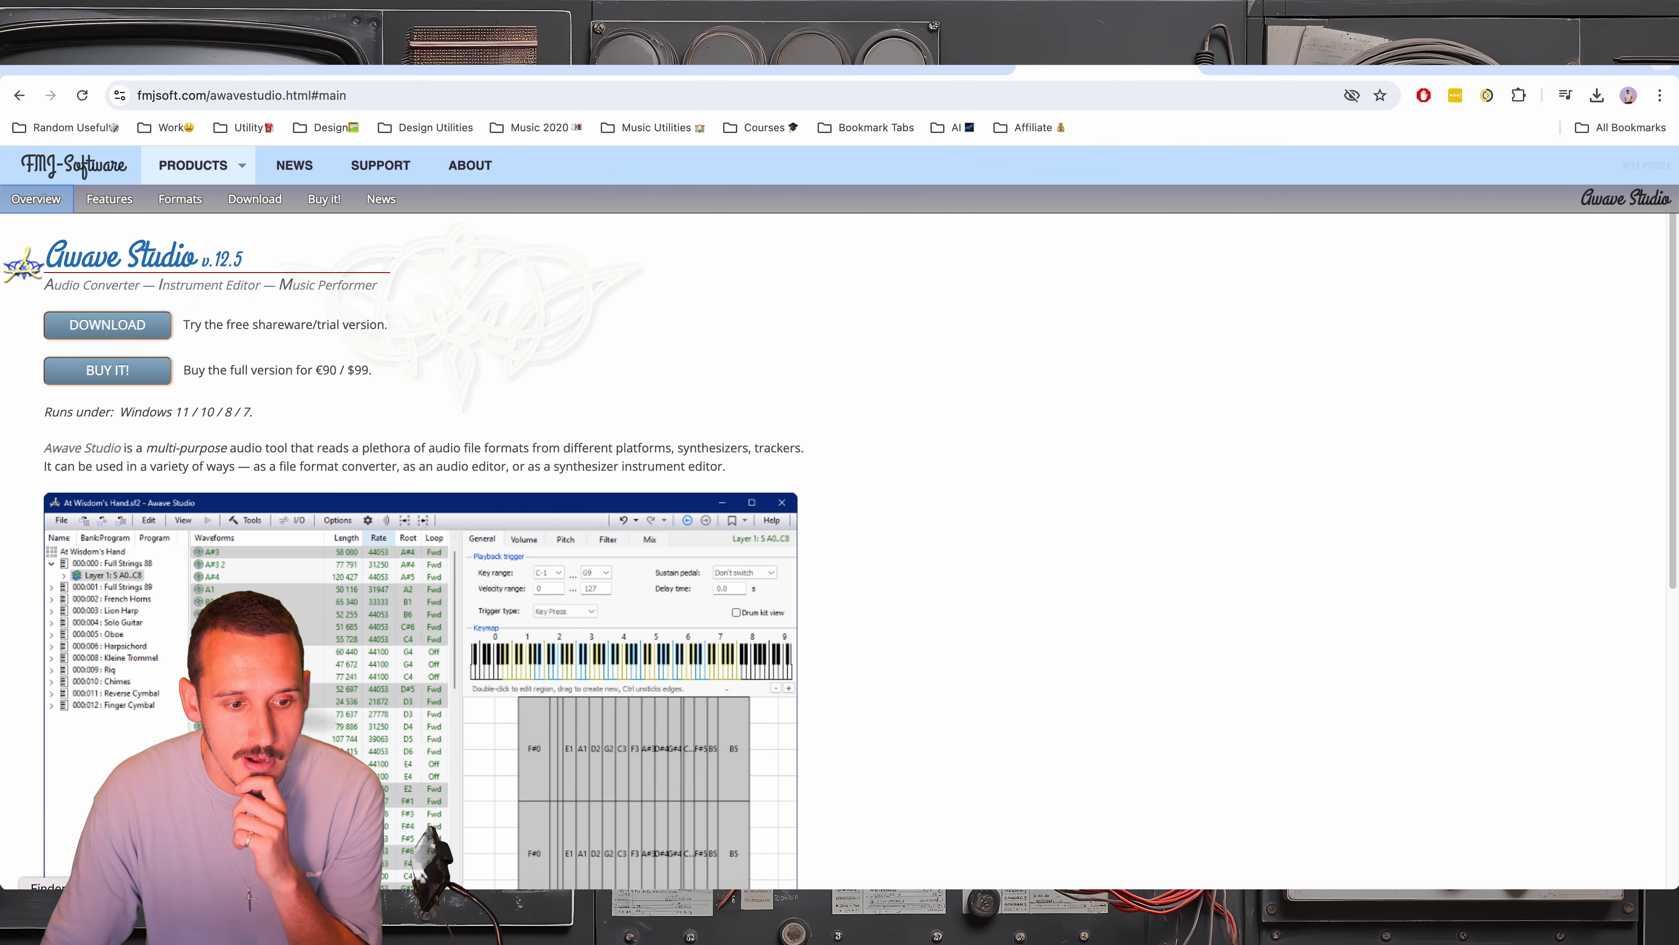
{"action": "left_click", "coordinate": [47, 921]}
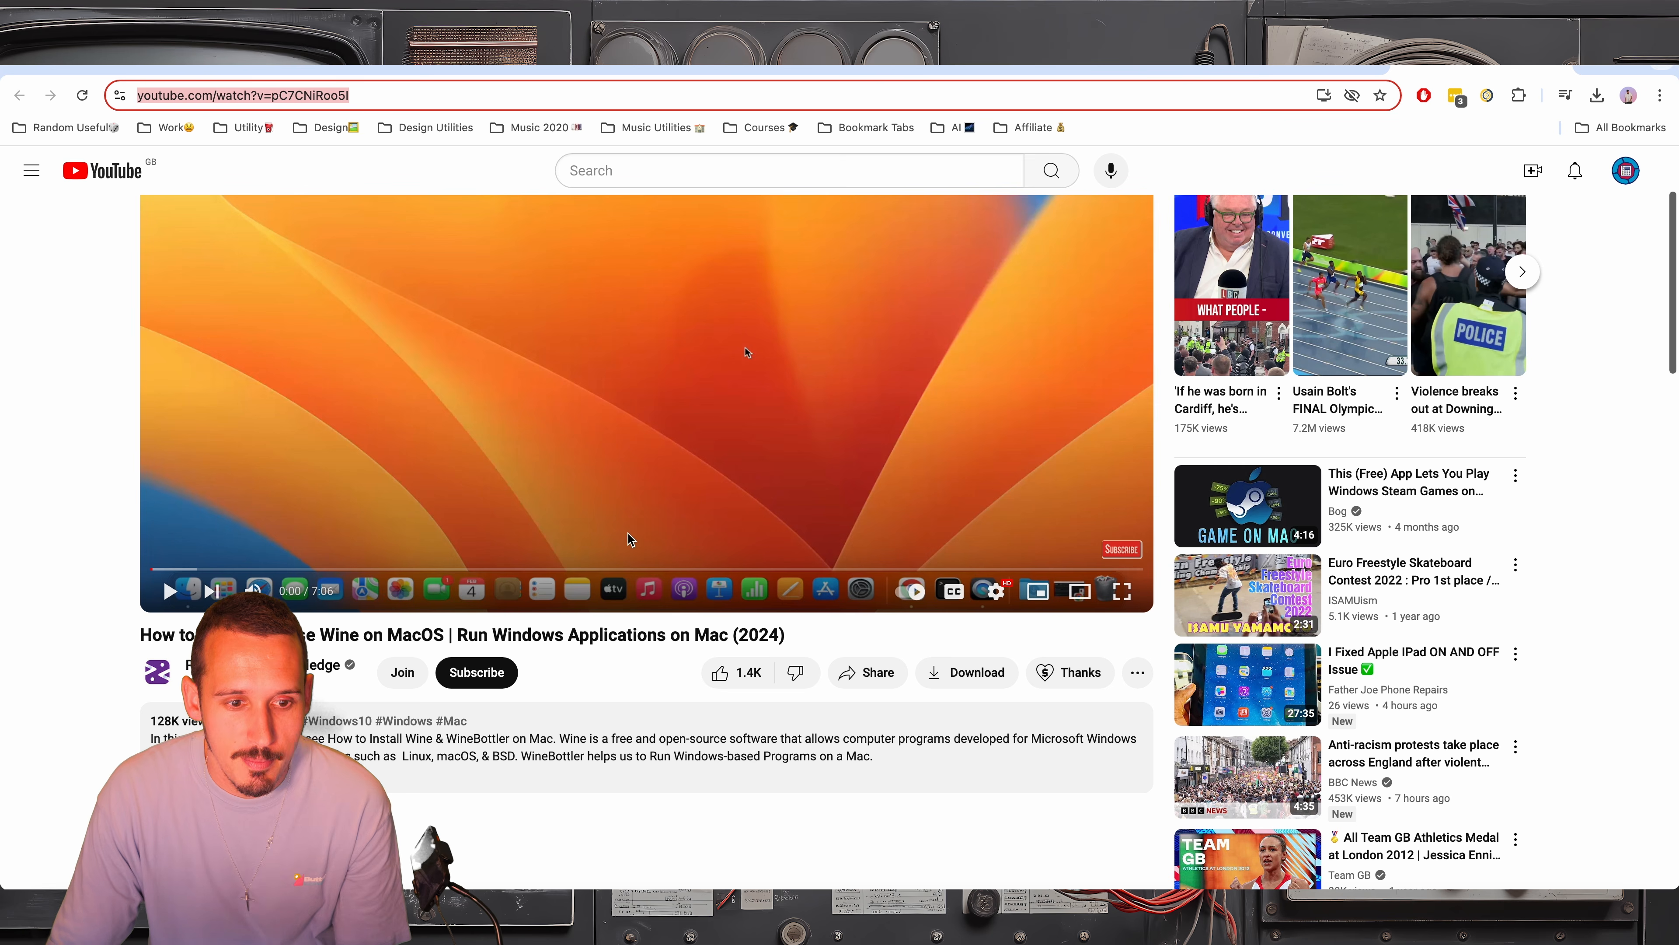
Review the YouTube tutorial on using Wine on macOS and the README of the wine-staging GitHub repository
{"action": "scroll", "coordinate": [369, 604], "scroll_direction": "up", "scroll_amount": 2}
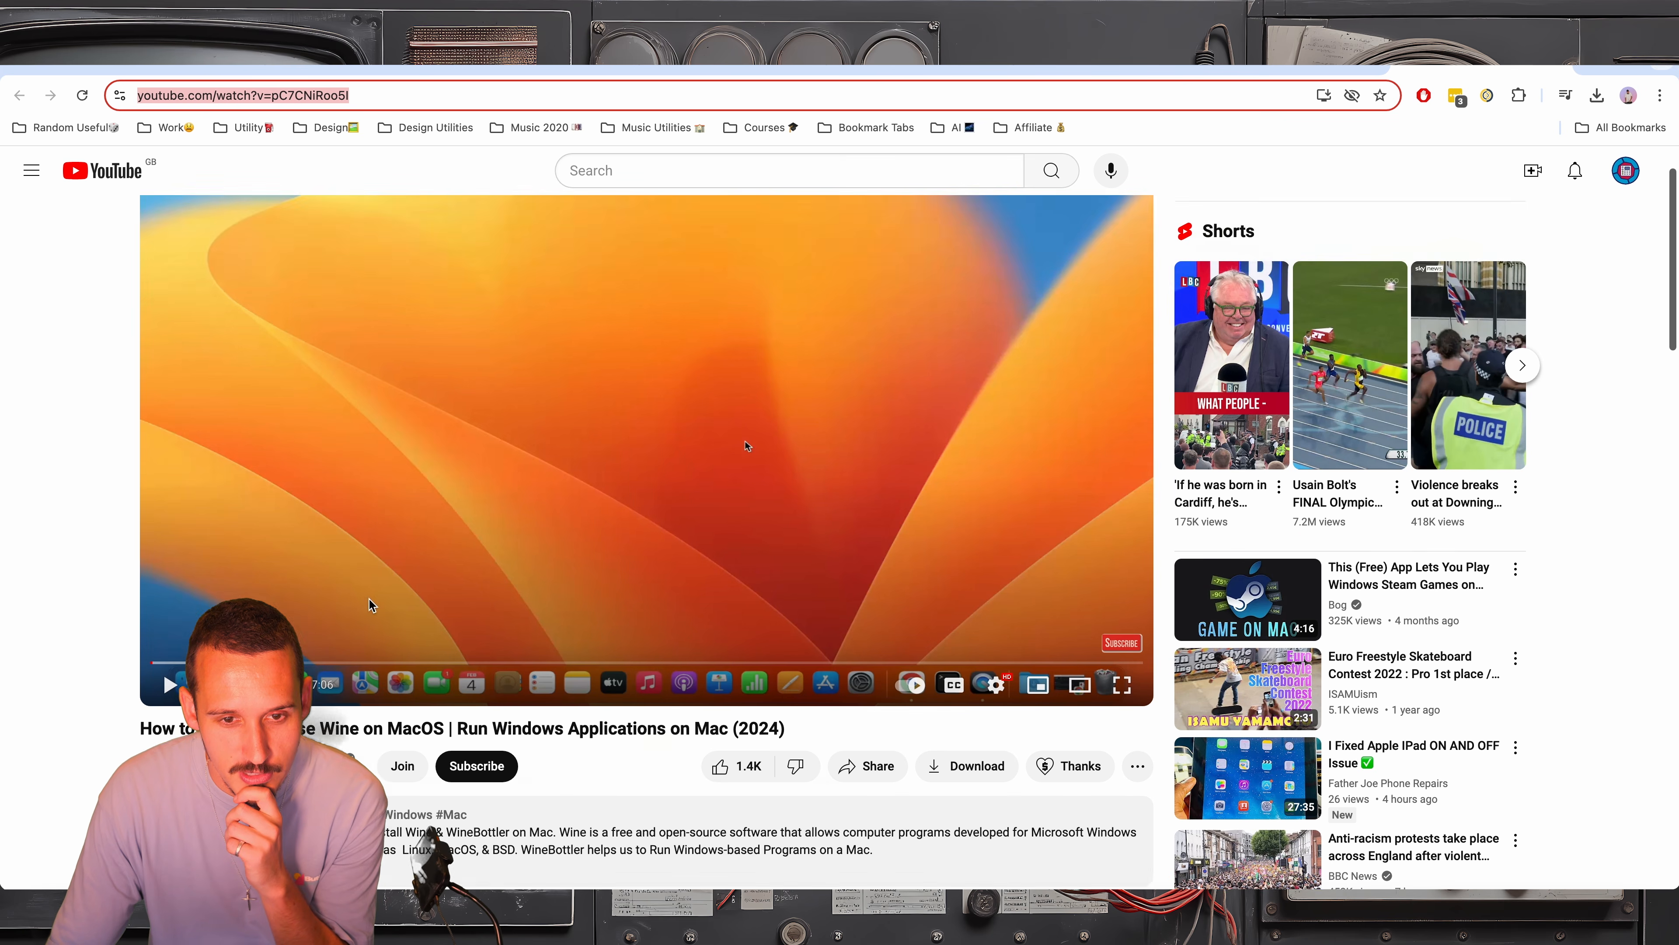
{"action": "scroll", "coordinate": [369, 604], "scroll_direction": "up", "scroll_amount": 1}
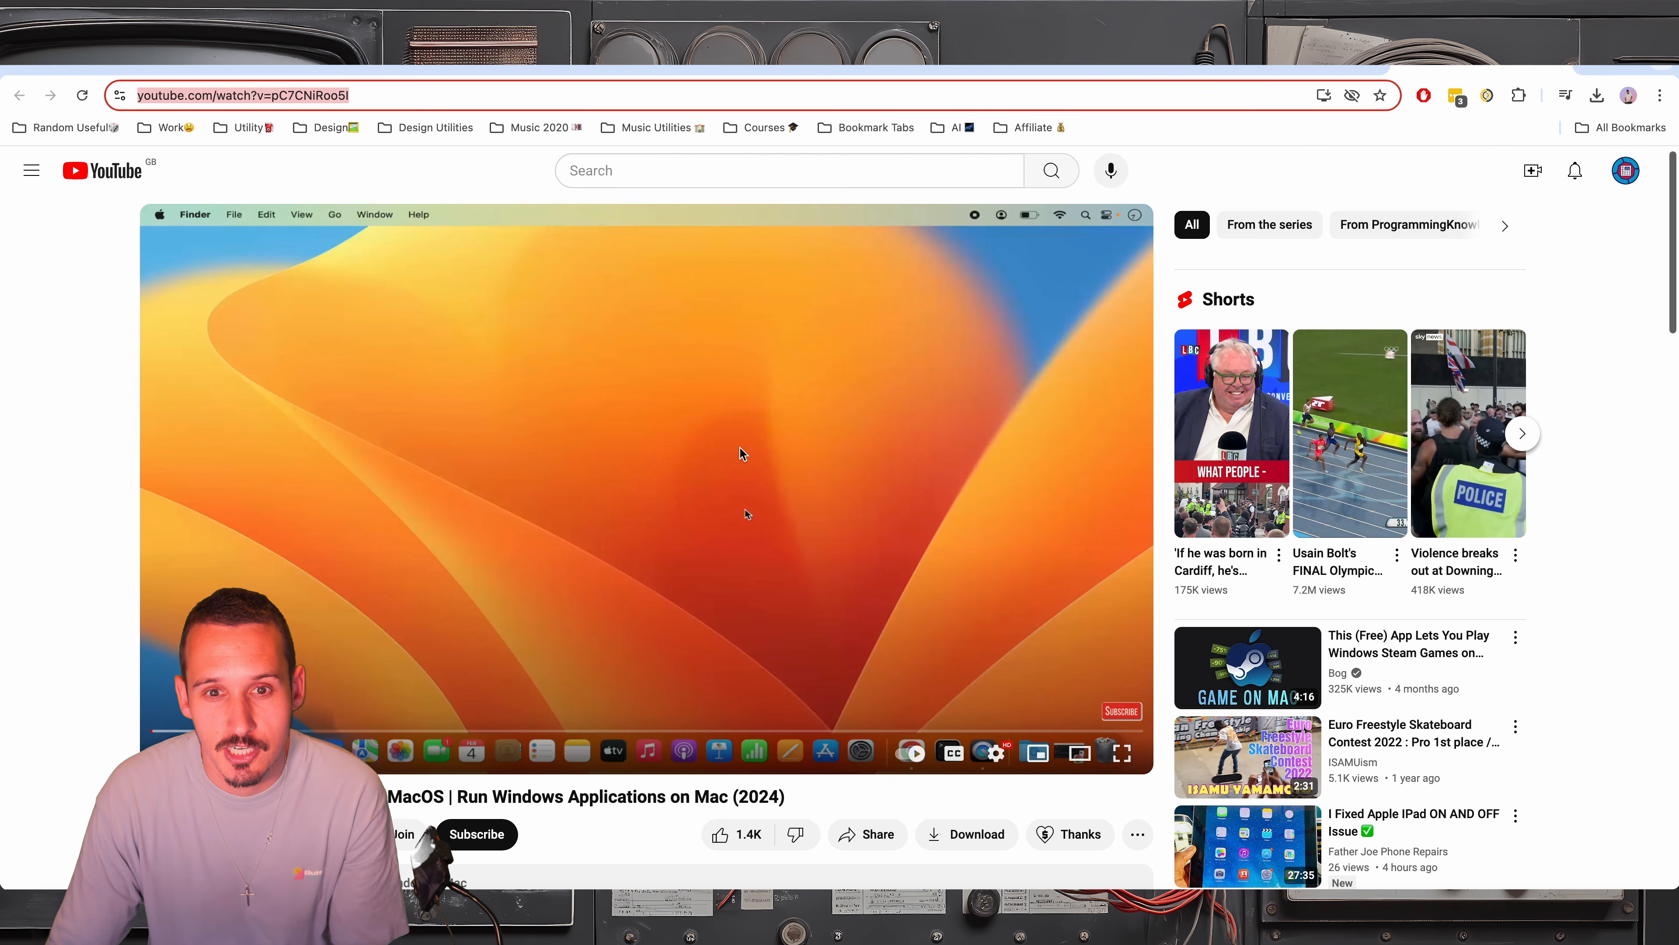
{"action": "left_click", "coordinate": [739, 66]}
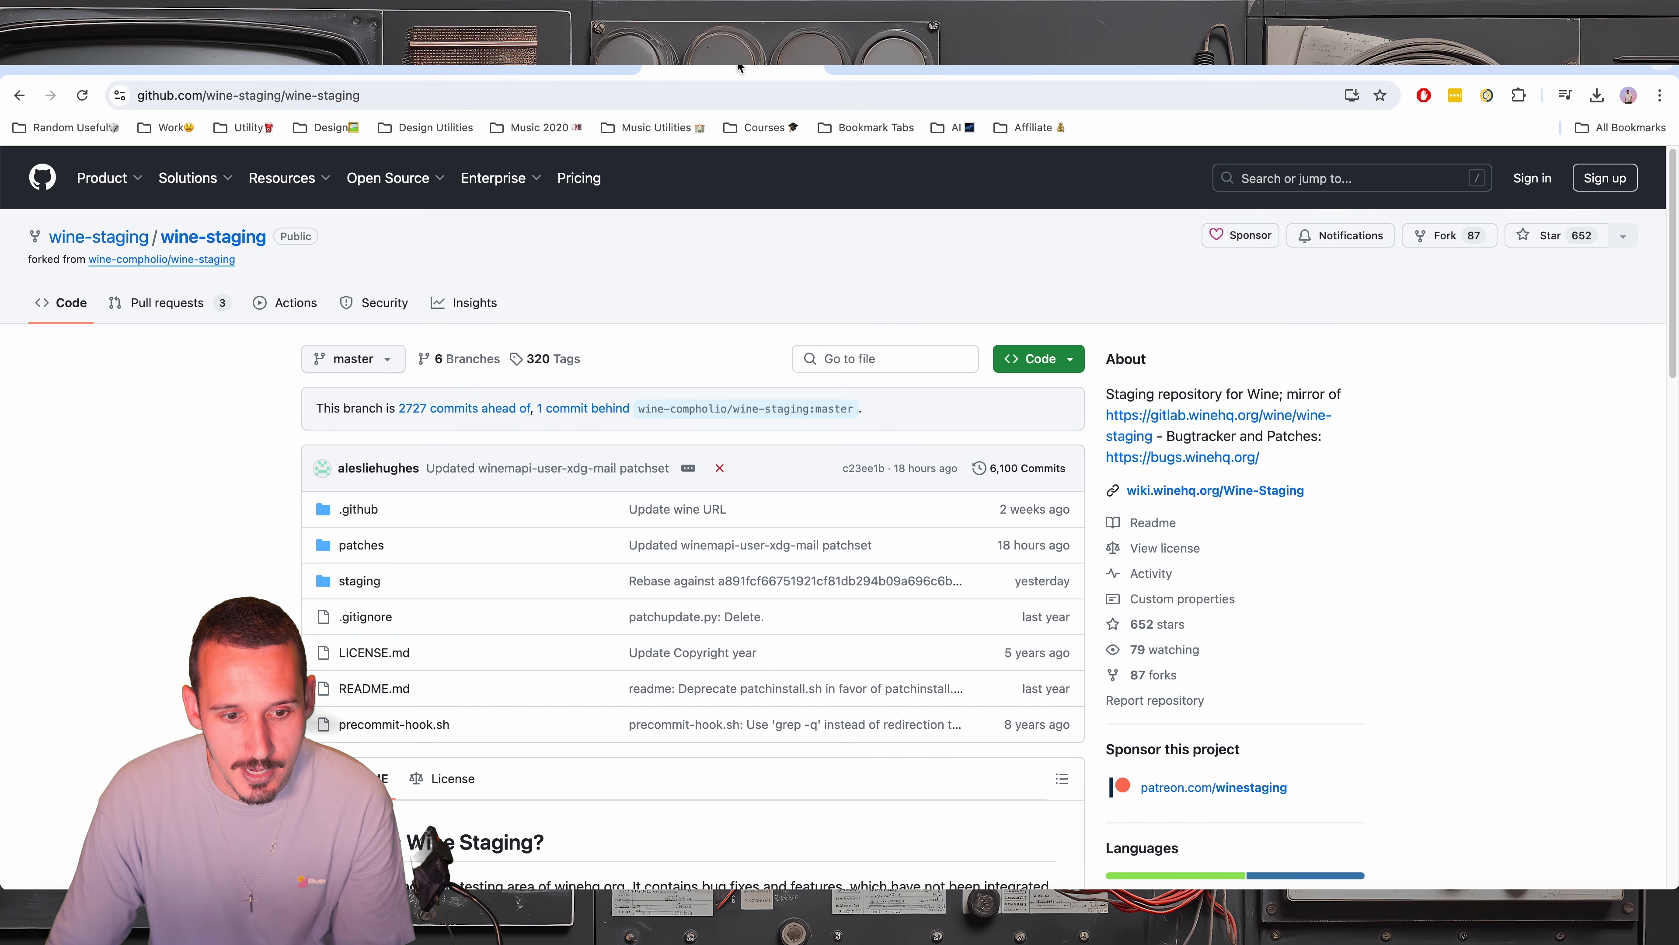
{"action": "scroll", "coordinate": [856, 484], "scroll_direction": "down", "scroll_amount": 1}
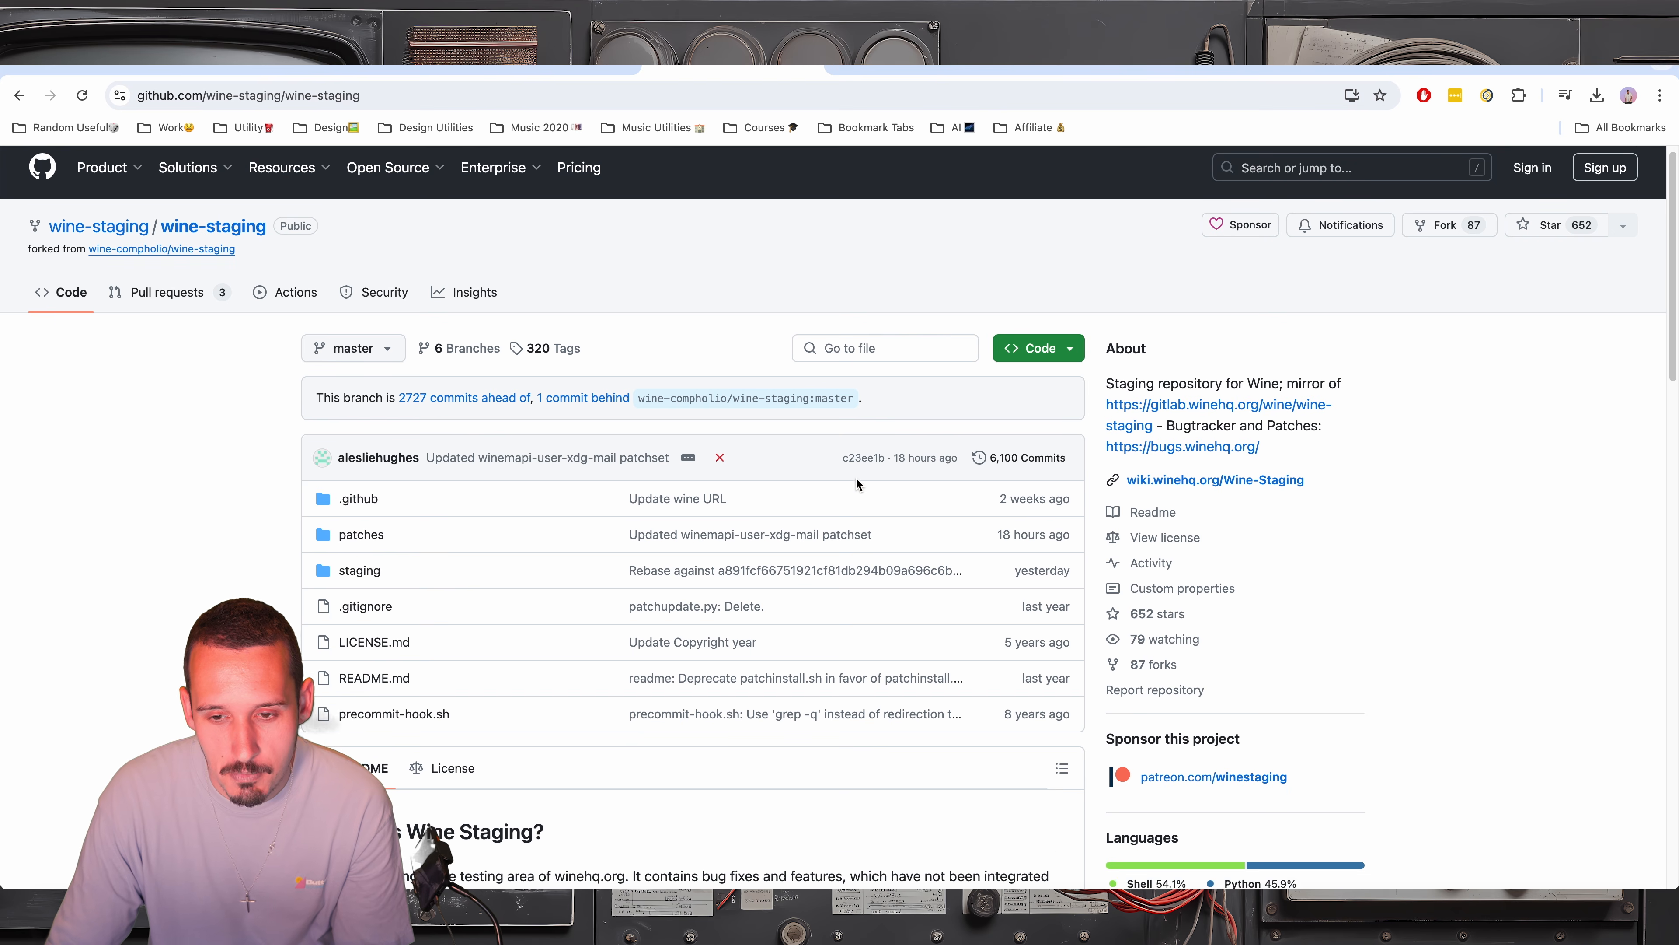
{"action": "scroll", "coordinate": [856, 479], "scroll_direction": "down", "scroll_amount": 5}
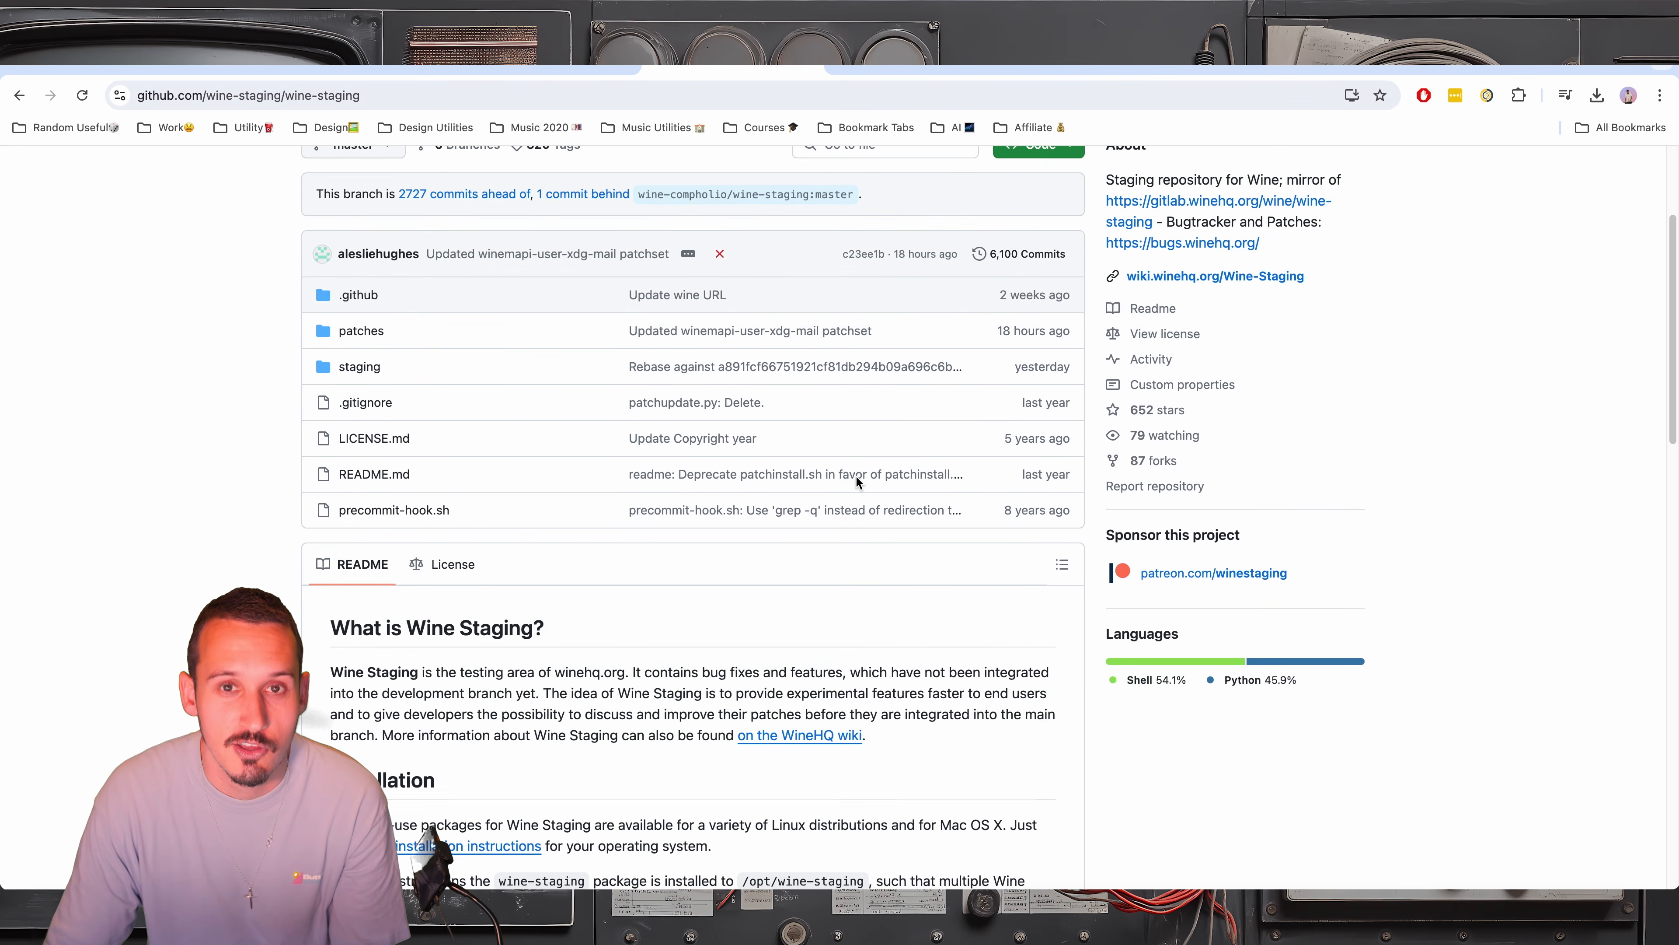
{"action": "scroll", "coordinate": [856, 475], "scroll_direction": "down", "scroll_amount": 8}
{"action": "left_click", "coordinate": [1451, 64]}
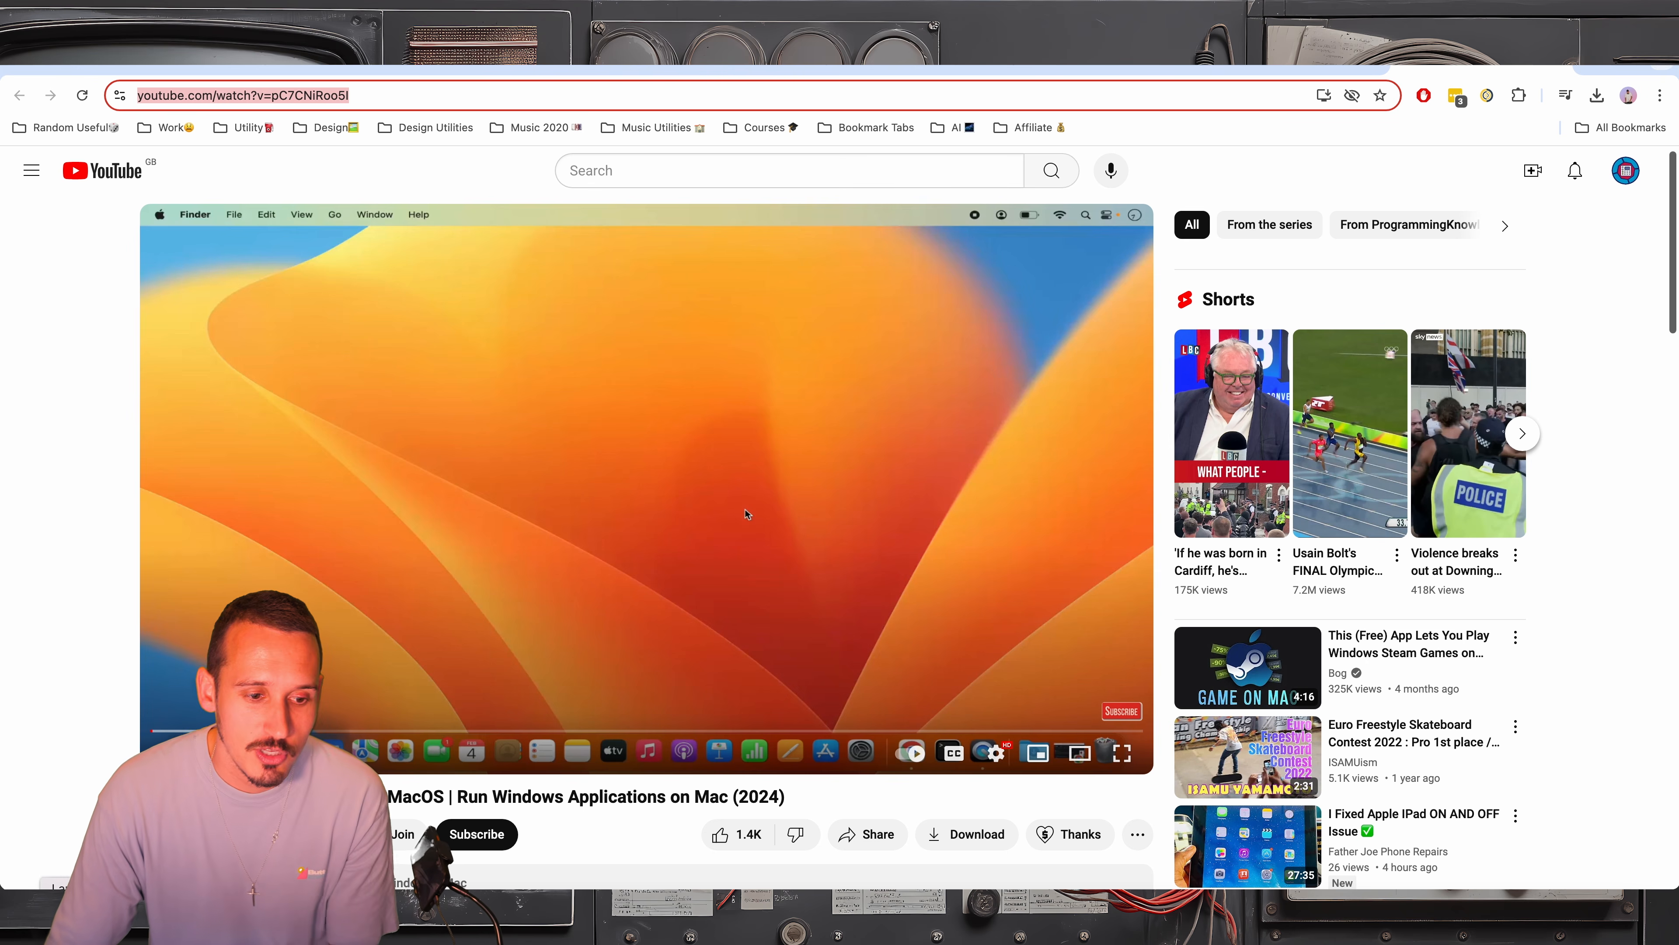
Switch to Finder, open Awave Studio.exe with Wine Staging and continue in evaluation mode
{"action": "left_click", "coordinate": [48, 924]}
{"action": "right_click", "coordinate": [834, 337]}
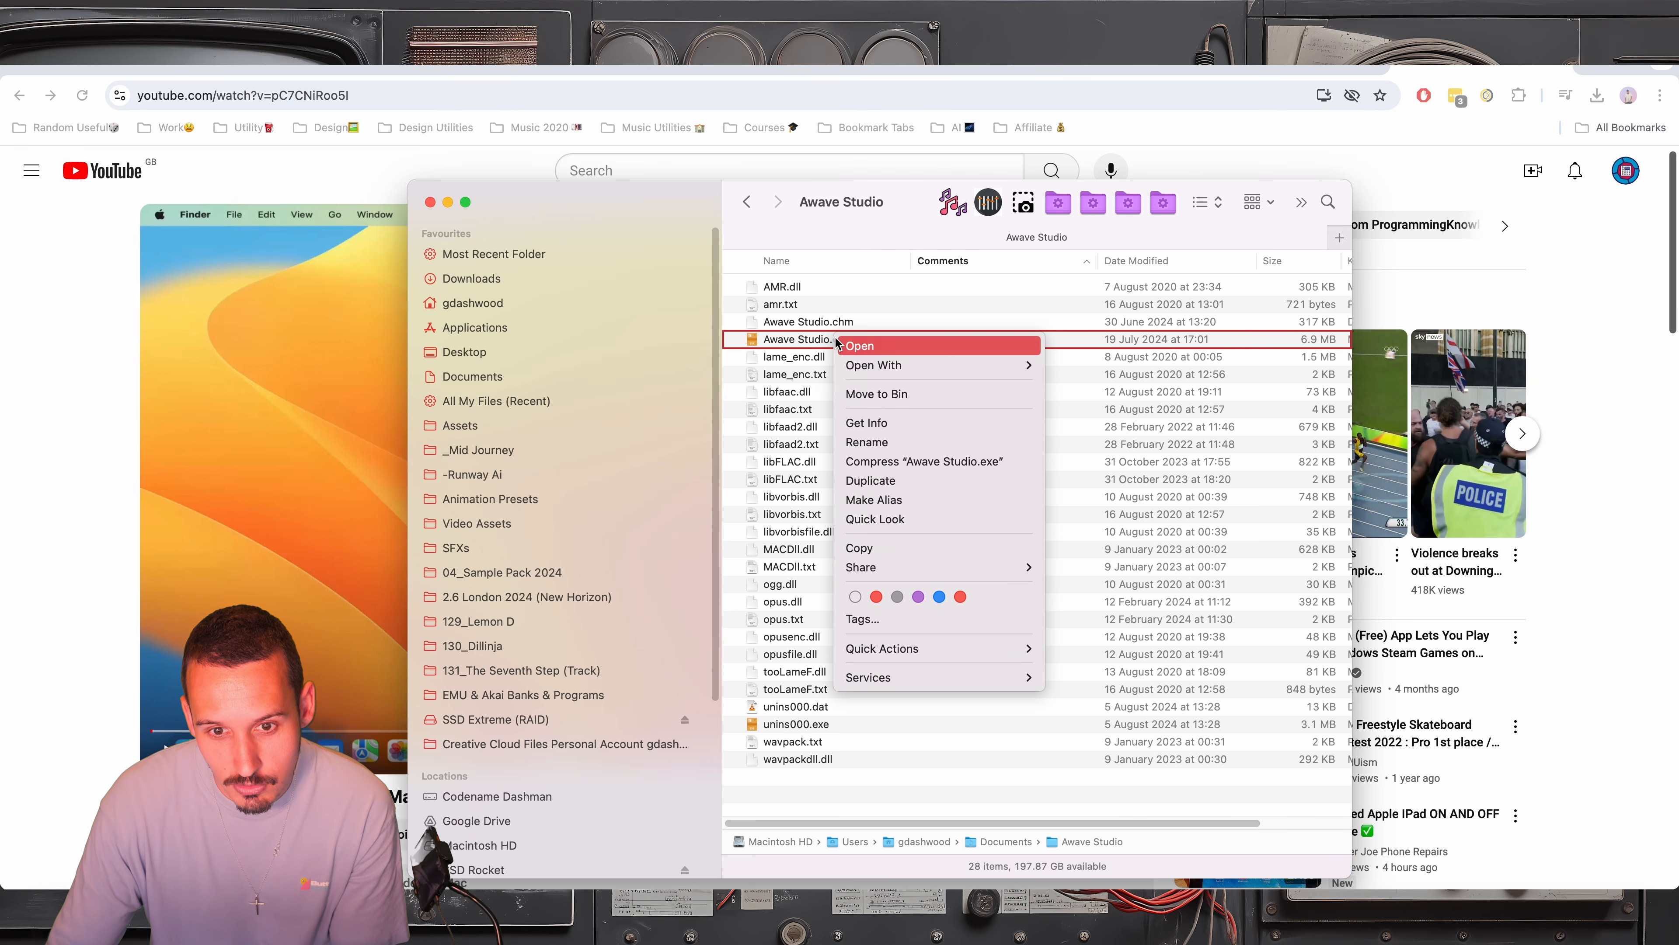
{"action": "mouse_move", "coordinate": [892, 369]}
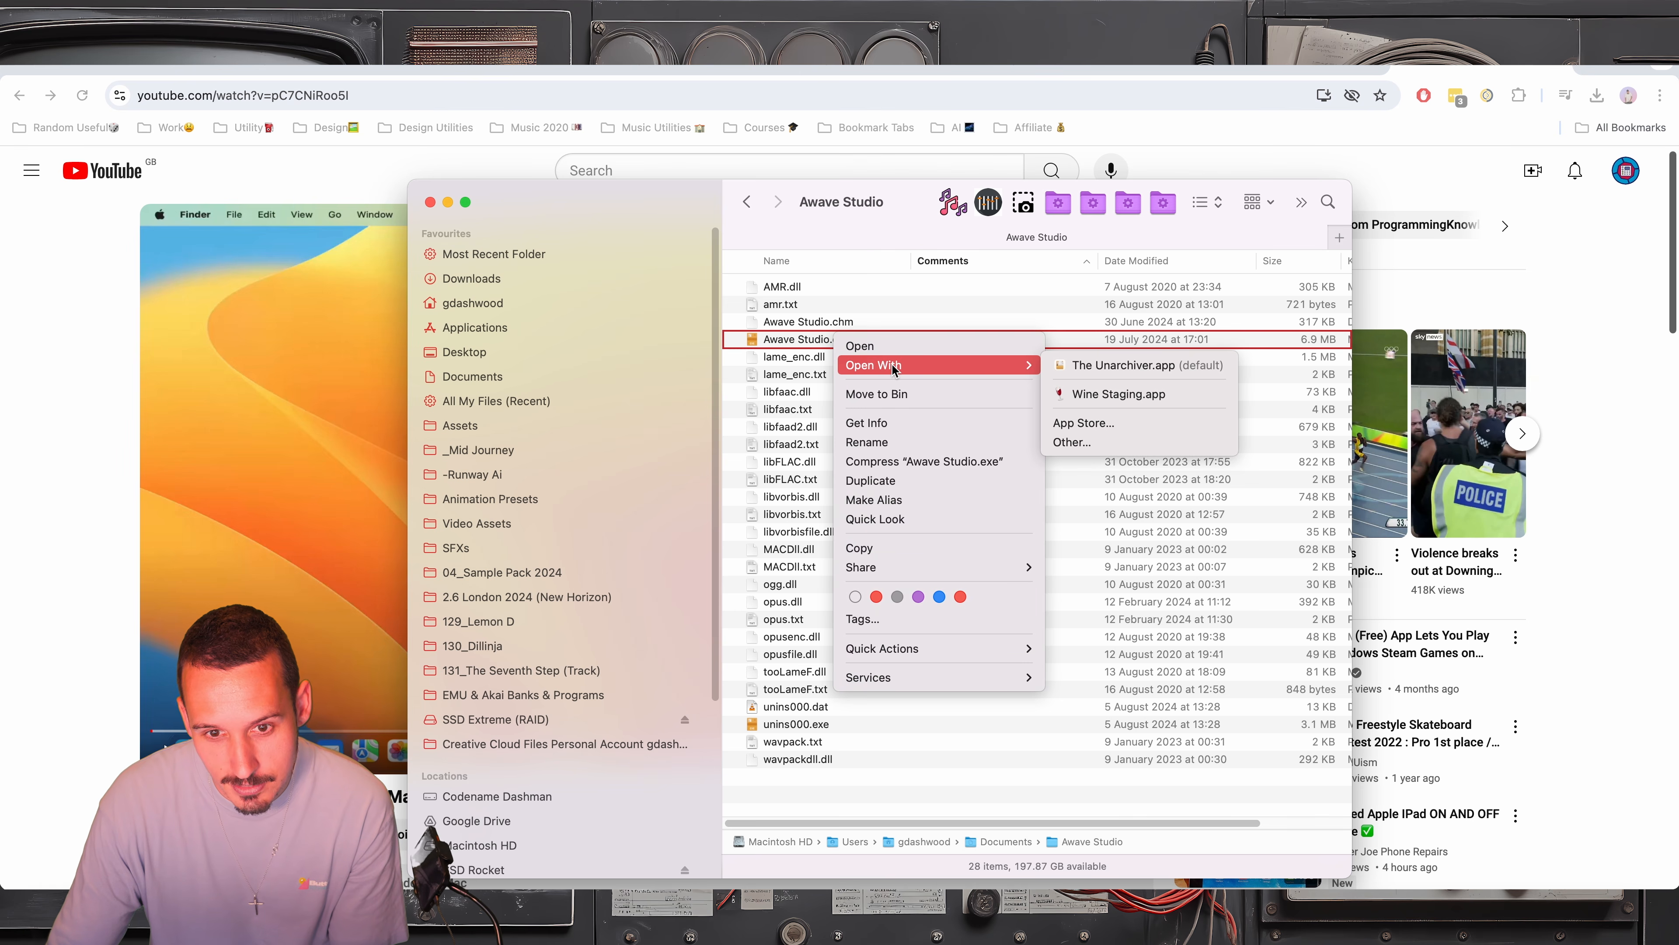
{"action": "left_click", "coordinate": [1116, 395]}
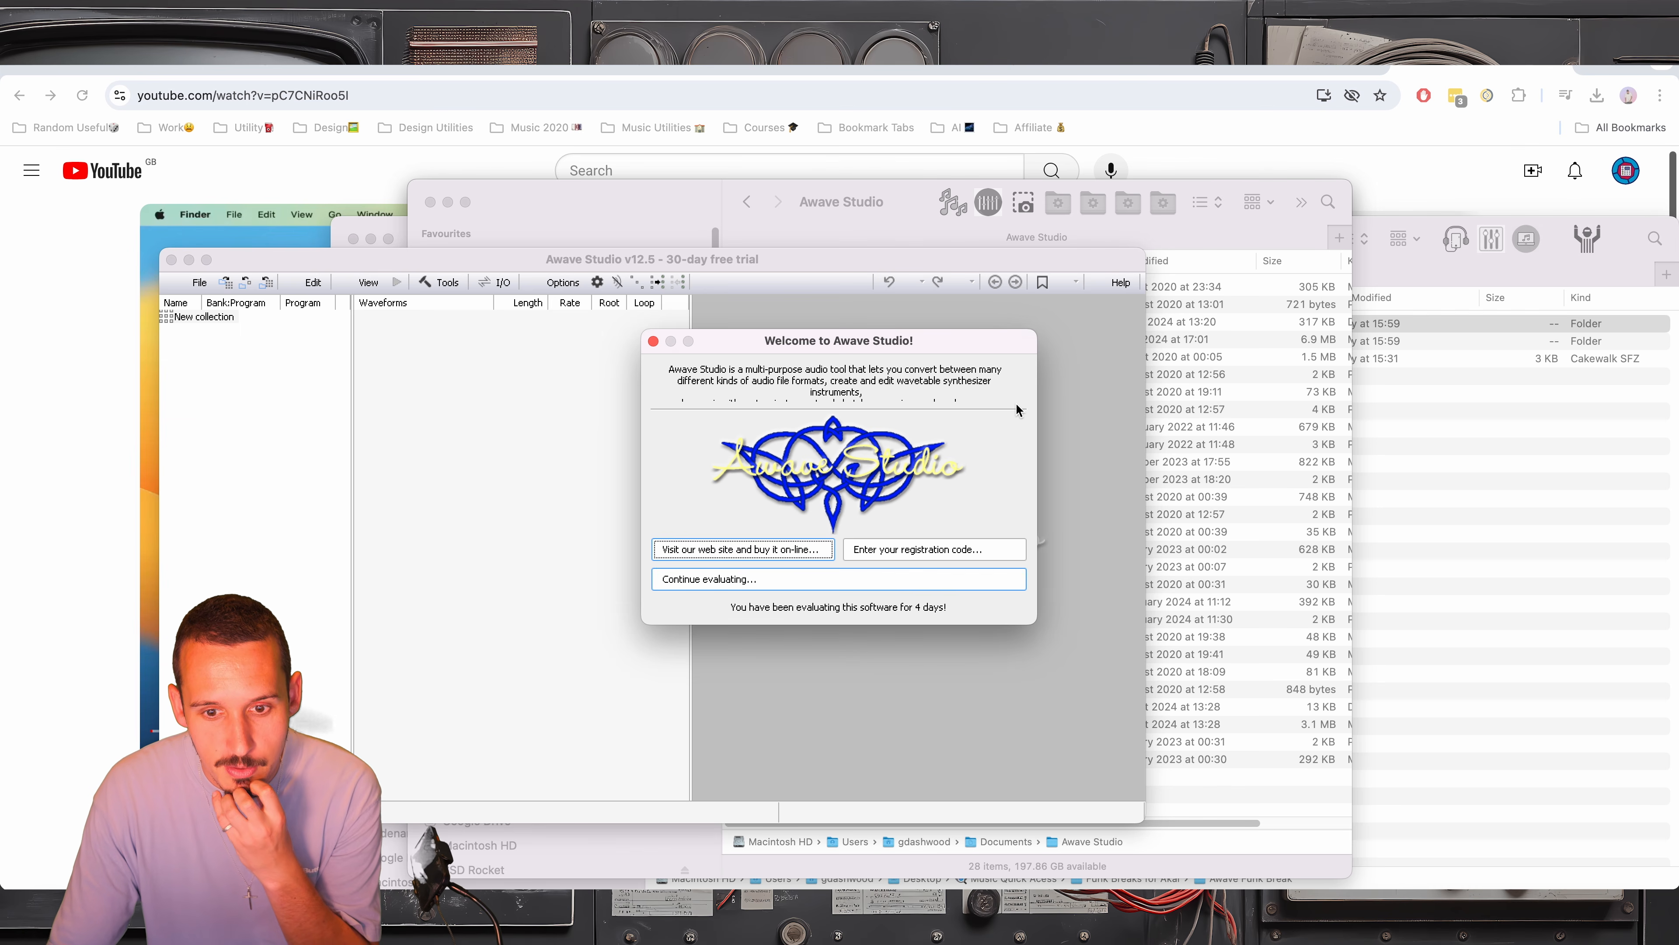
{"action": "left_click", "coordinate": [762, 579]}
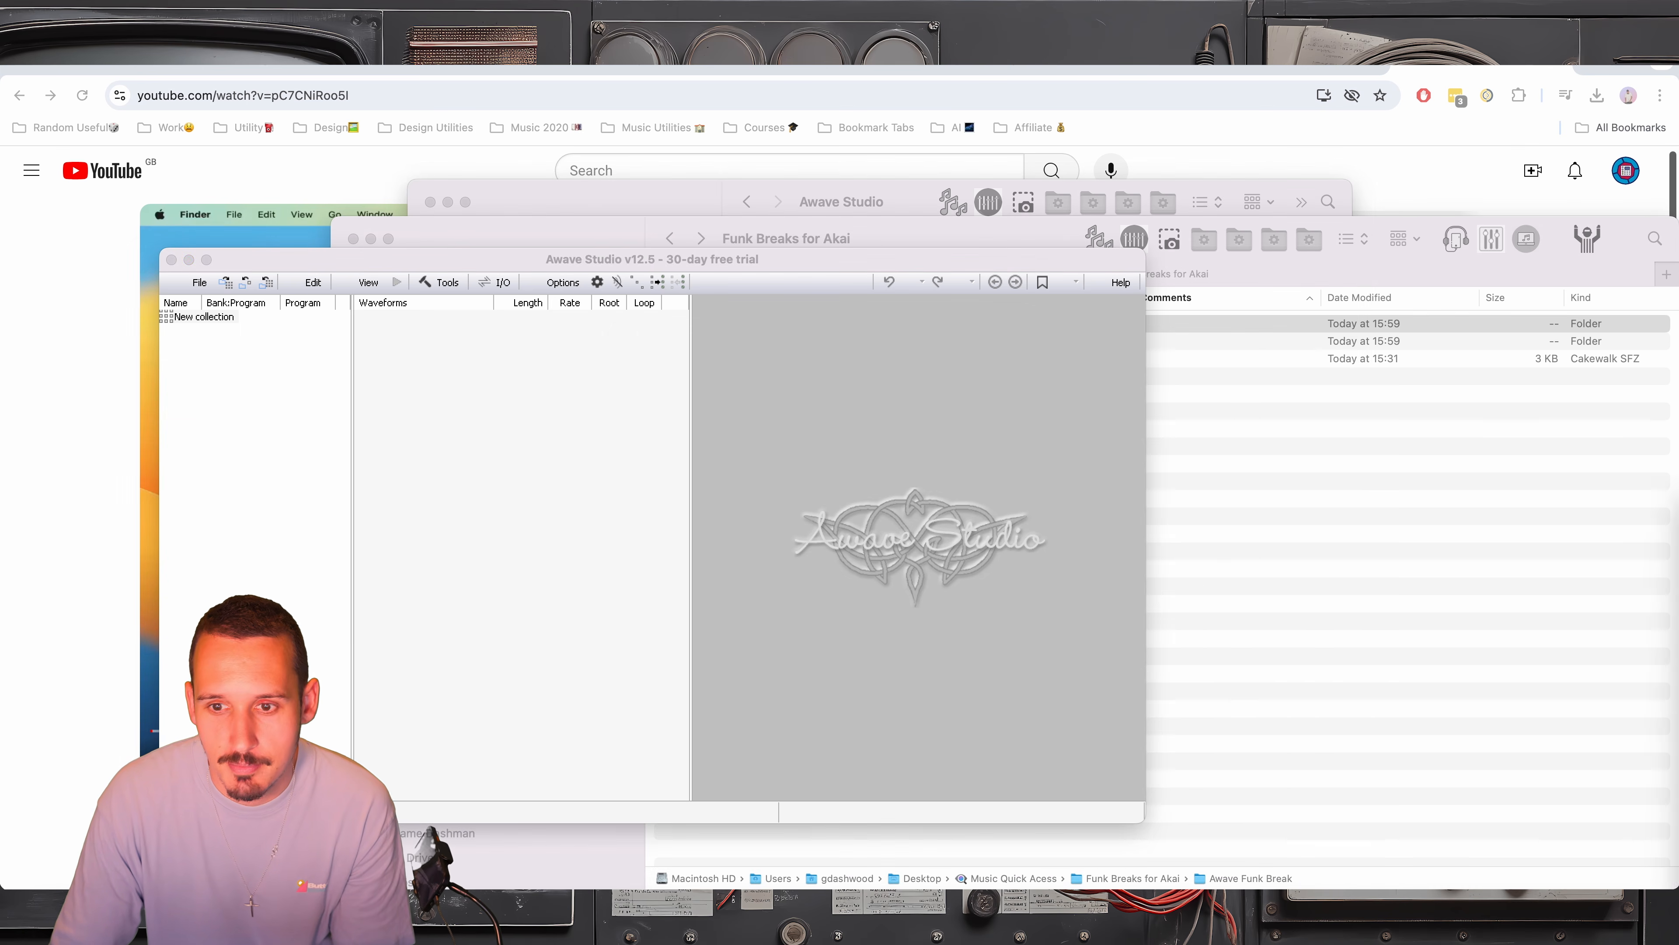
Load Funky Breaks.sfz from the Funk Breaks for Akai folder into Awave Studio
{"action": "left_click_drag", "start_coordinate": [743, 231], "coordinate": [1007, 293]}
{"action": "left_click", "coordinate": [925, 402]}
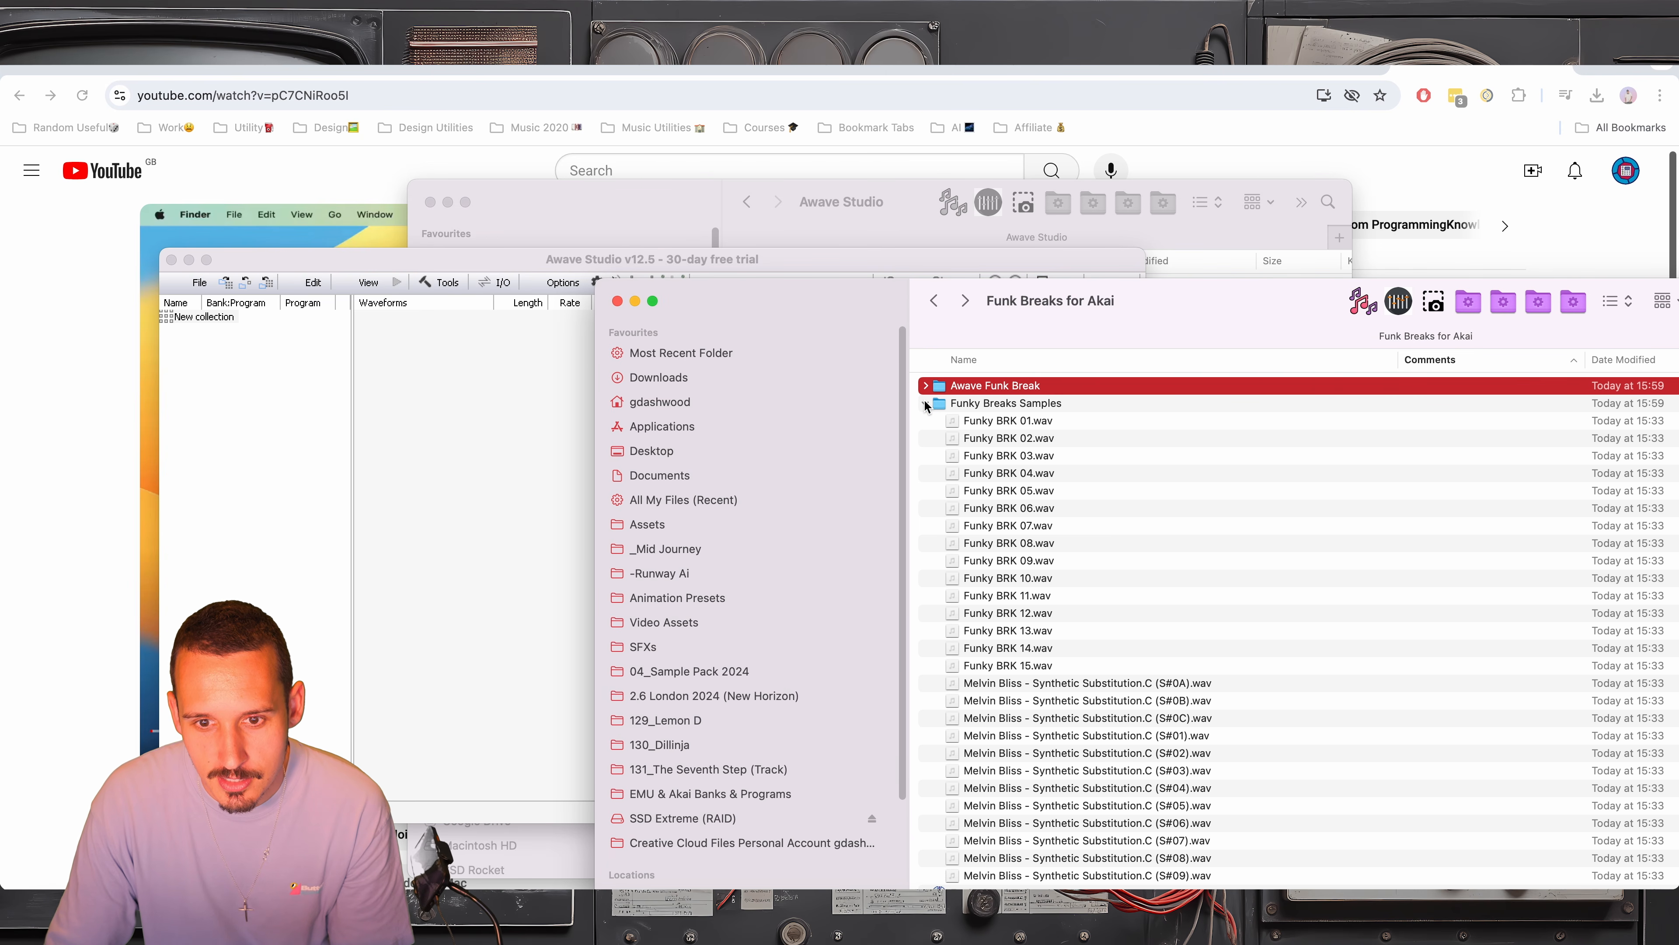
{"action": "left_click", "coordinate": [925, 405]}
{"action": "left_click_drag", "start_coordinate": [1014, 422], "coordinate": [277, 357]}
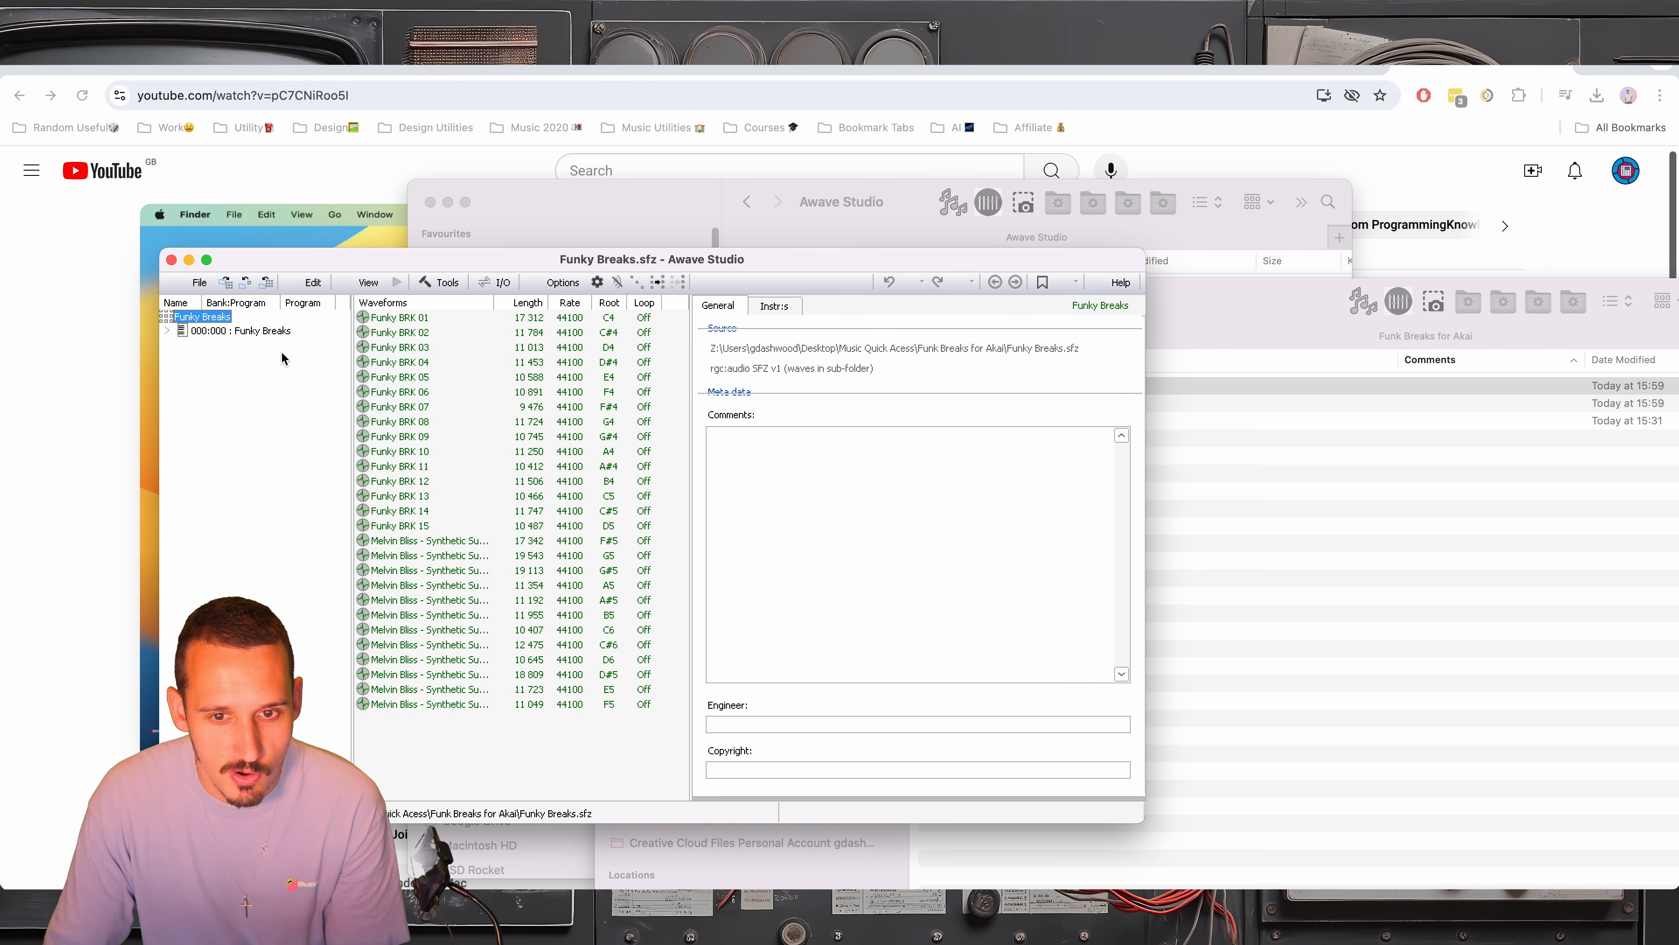
Save the Funky Breaks collection in Awave Studio as an AKAI S1000 program in the Funk Breaks for Akai folder
{"action": "left_click_drag", "start_coordinate": [889, 255], "coordinate": [767, 313]}
{"action": "left_click", "coordinate": [1141, 309]}
{"action": "left_click_drag", "start_coordinate": [1140, 300], "coordinate": [1132, 263]}
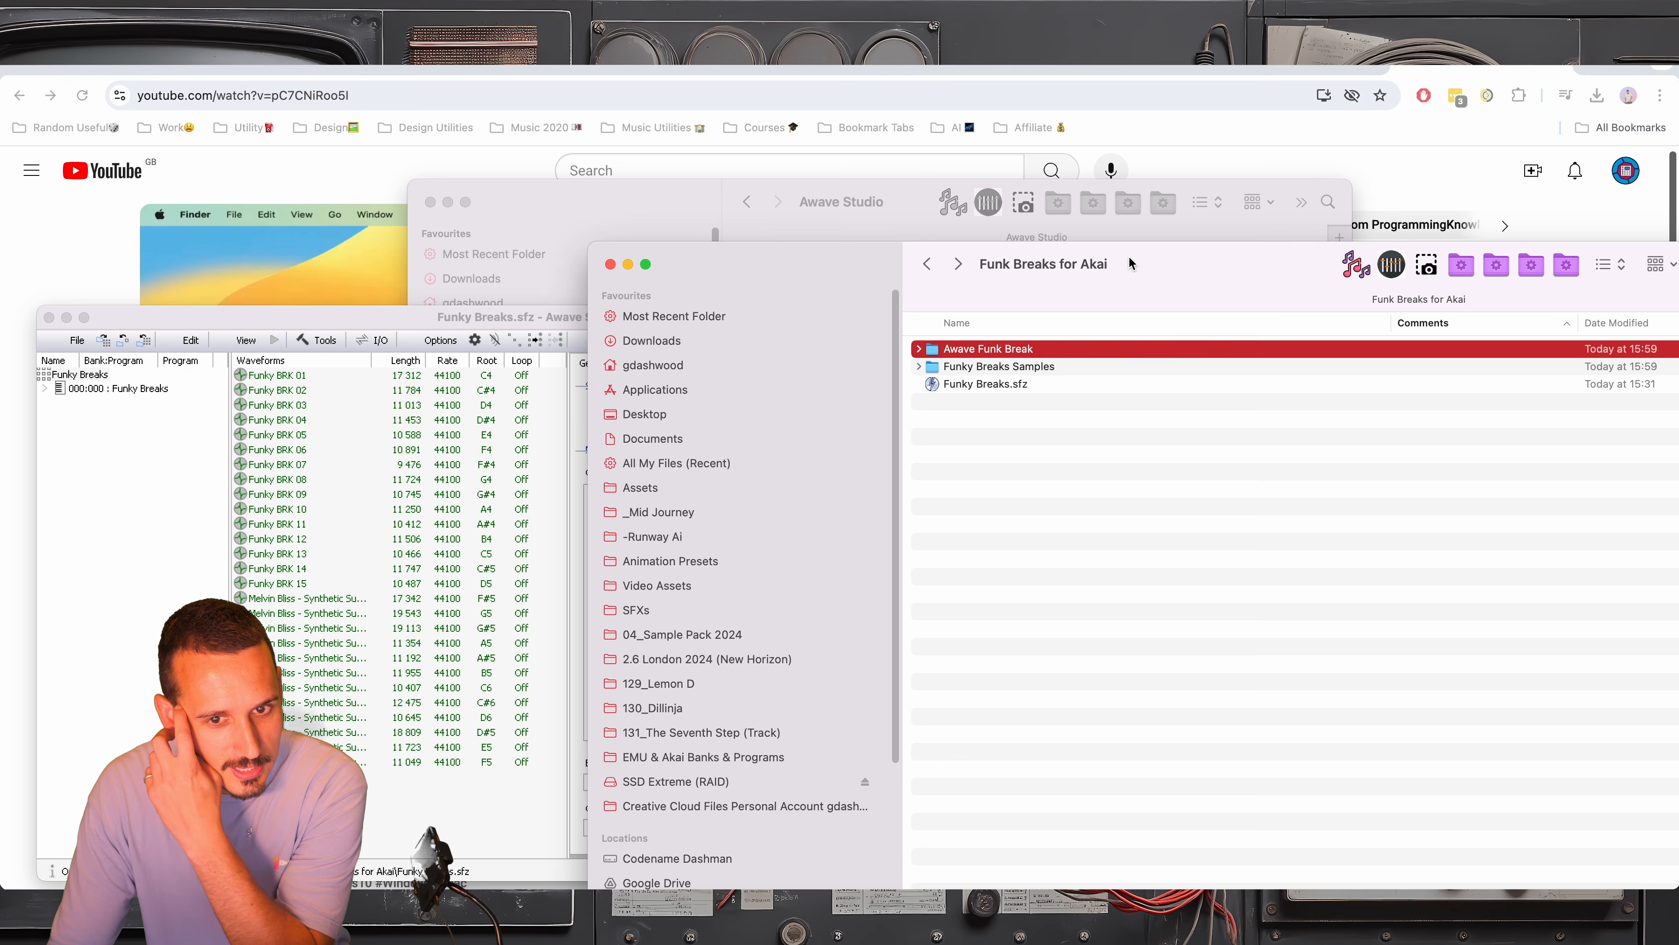
{"action": "left_click", "coordinate": [83, 428]}
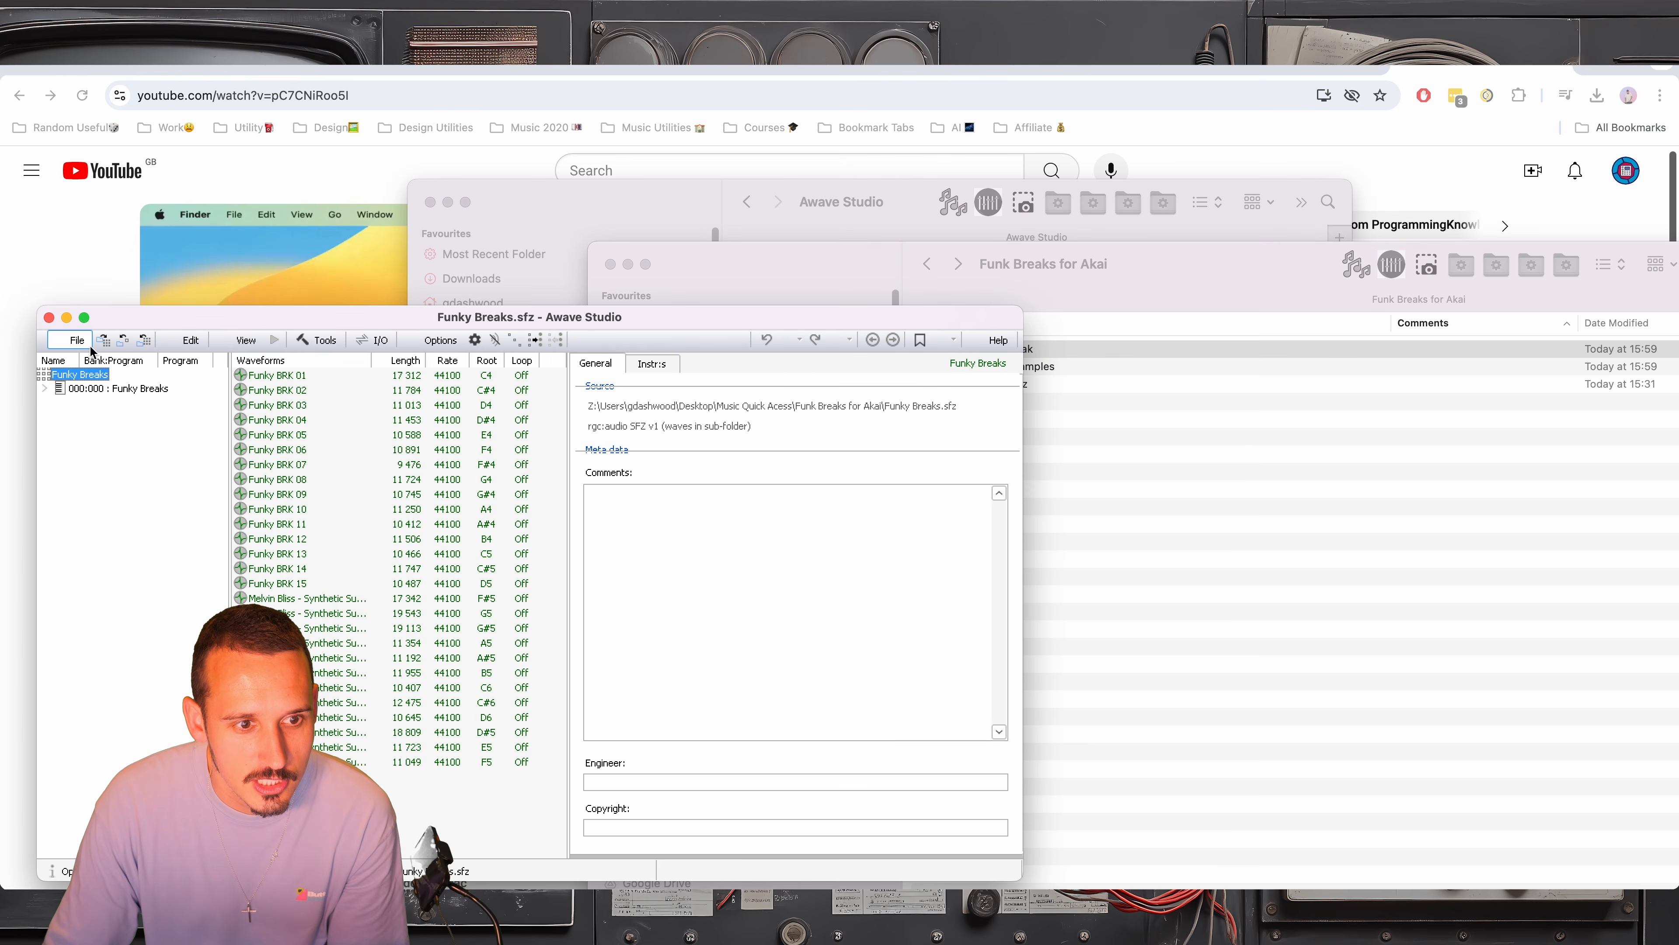
{"action": "left_click", "coordinate": [78, 340]}
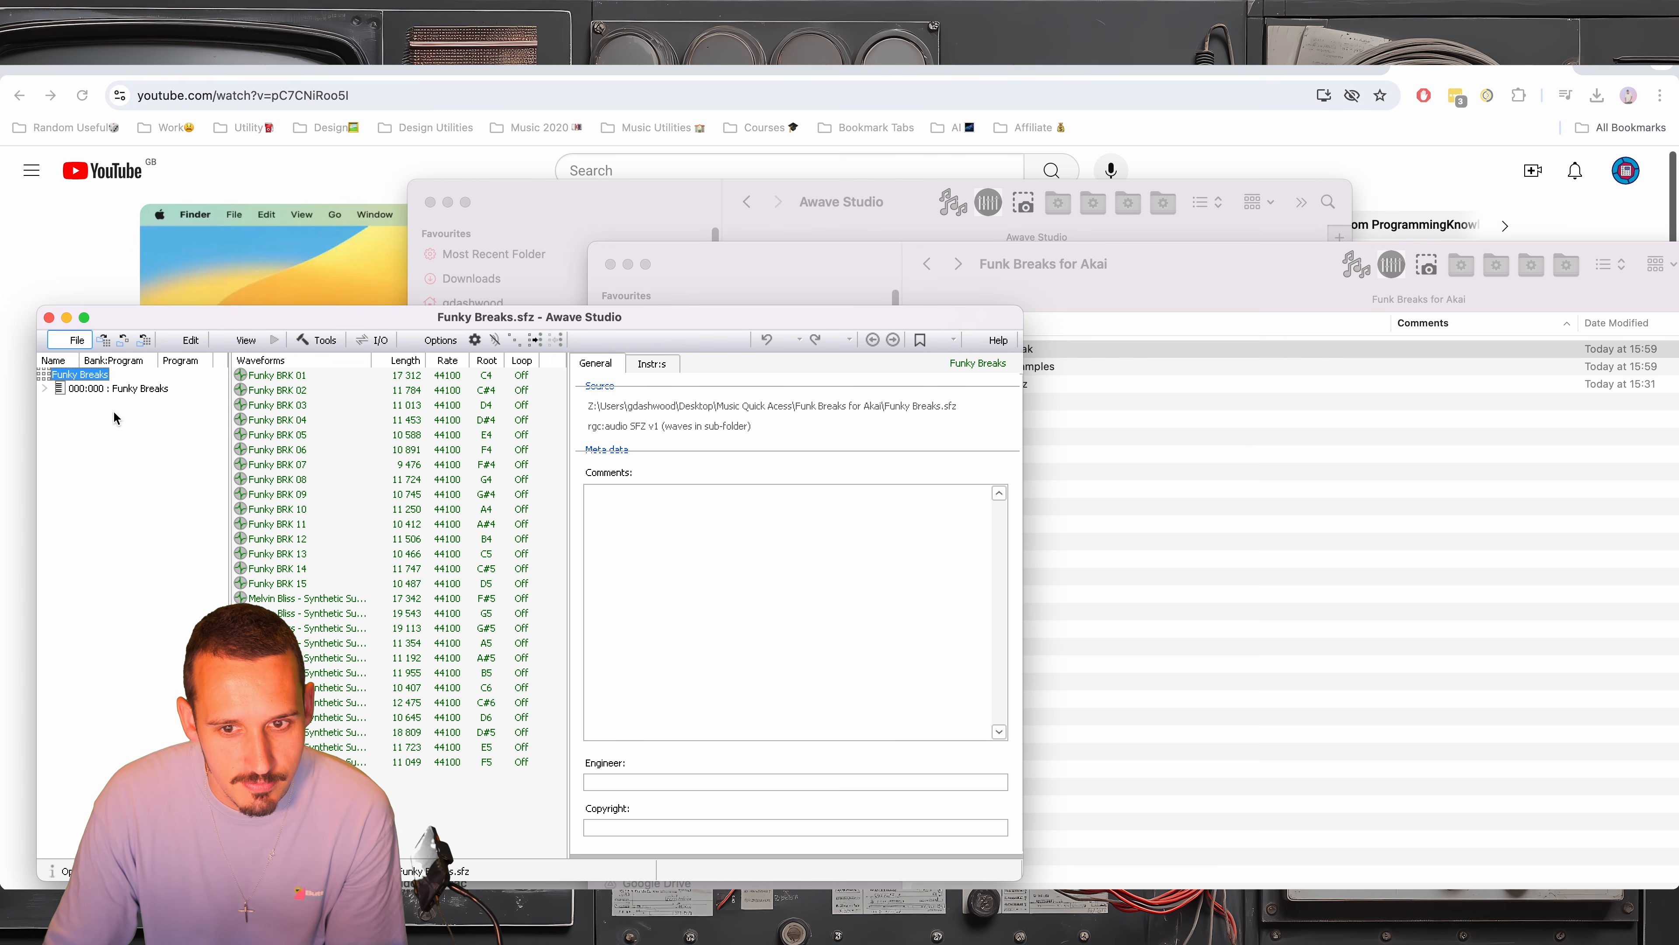
{"action": "left_click", "coordinate": [114, 413]}
{"action": "left_click", "coordinate": [549, 720]}
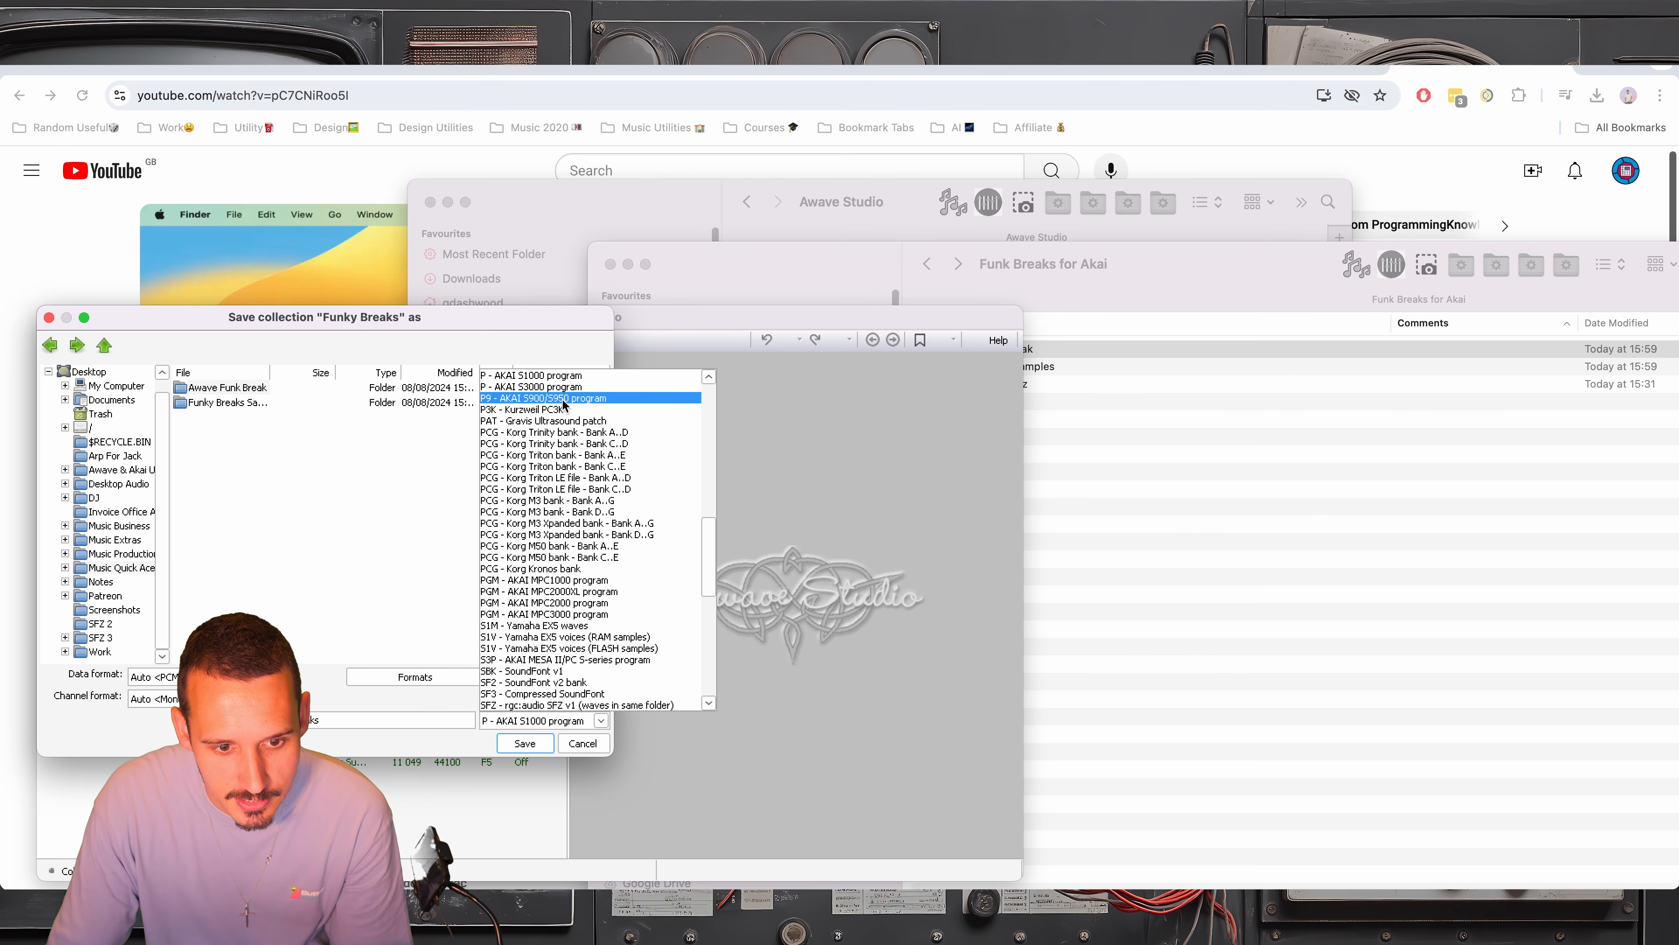
{"action": "scroll", "coordinate": [565, 404], "scroll_direction": "up", "scroll_amount": 15}
{"action": "scroll", "coordinate": [551, 529], "scroll_direction": "down", "scroll_amount": 4}
{"action": "left_click", "coordinate": [363, 644]}
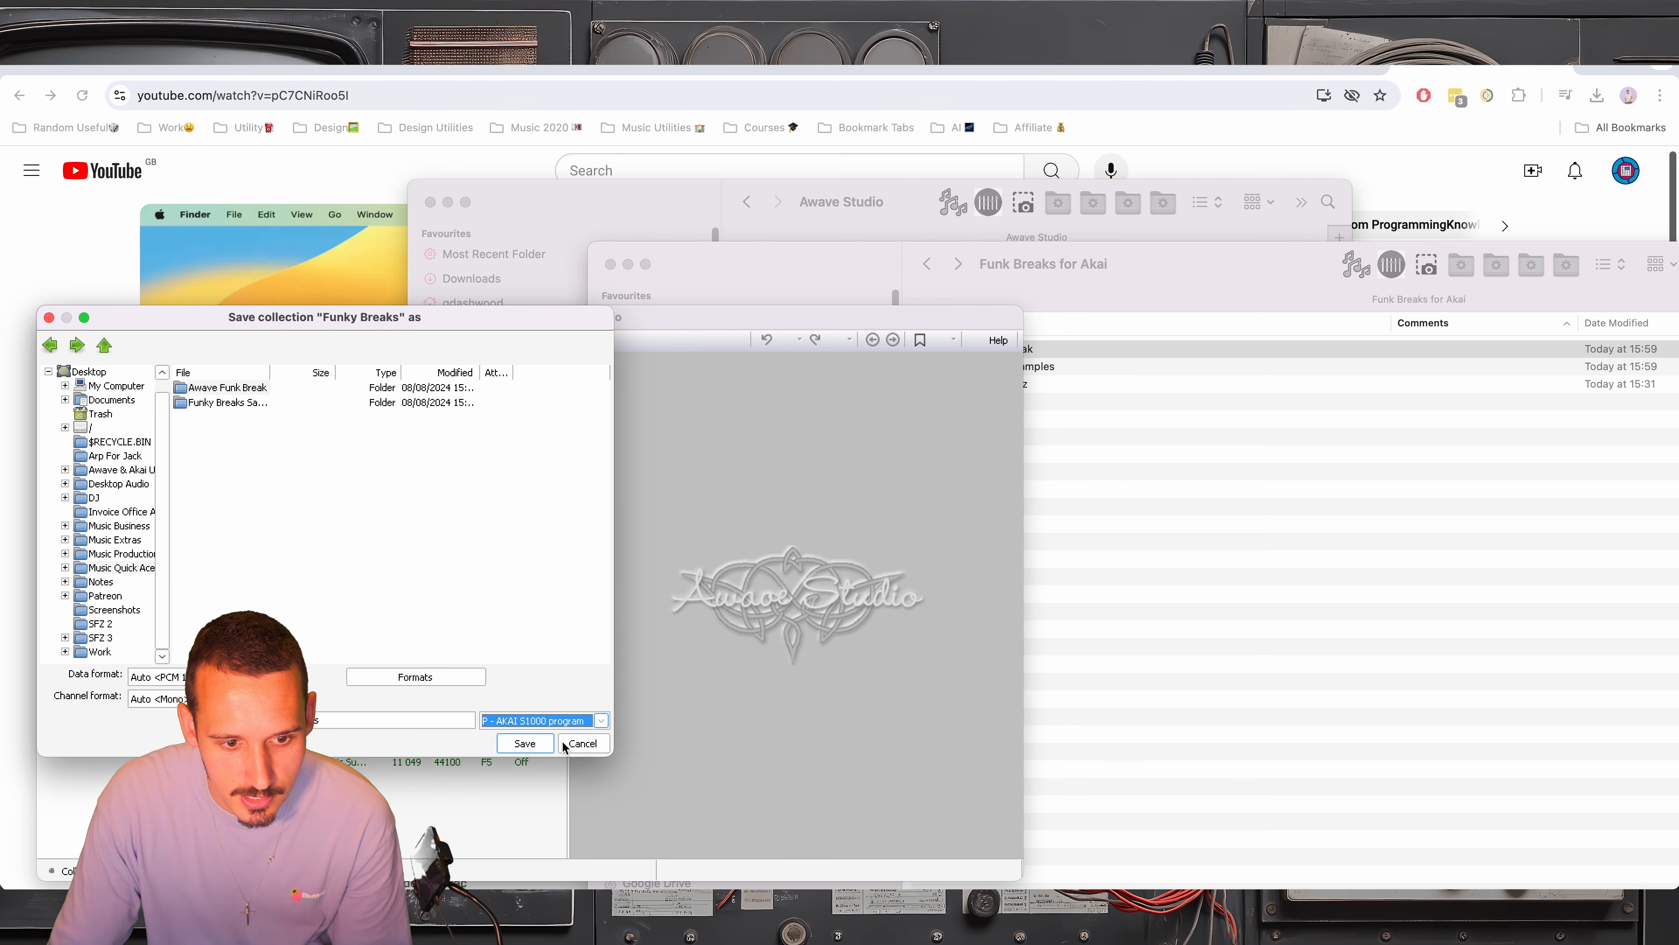
{"action": "left_click", "coordinate": [516, 744]}
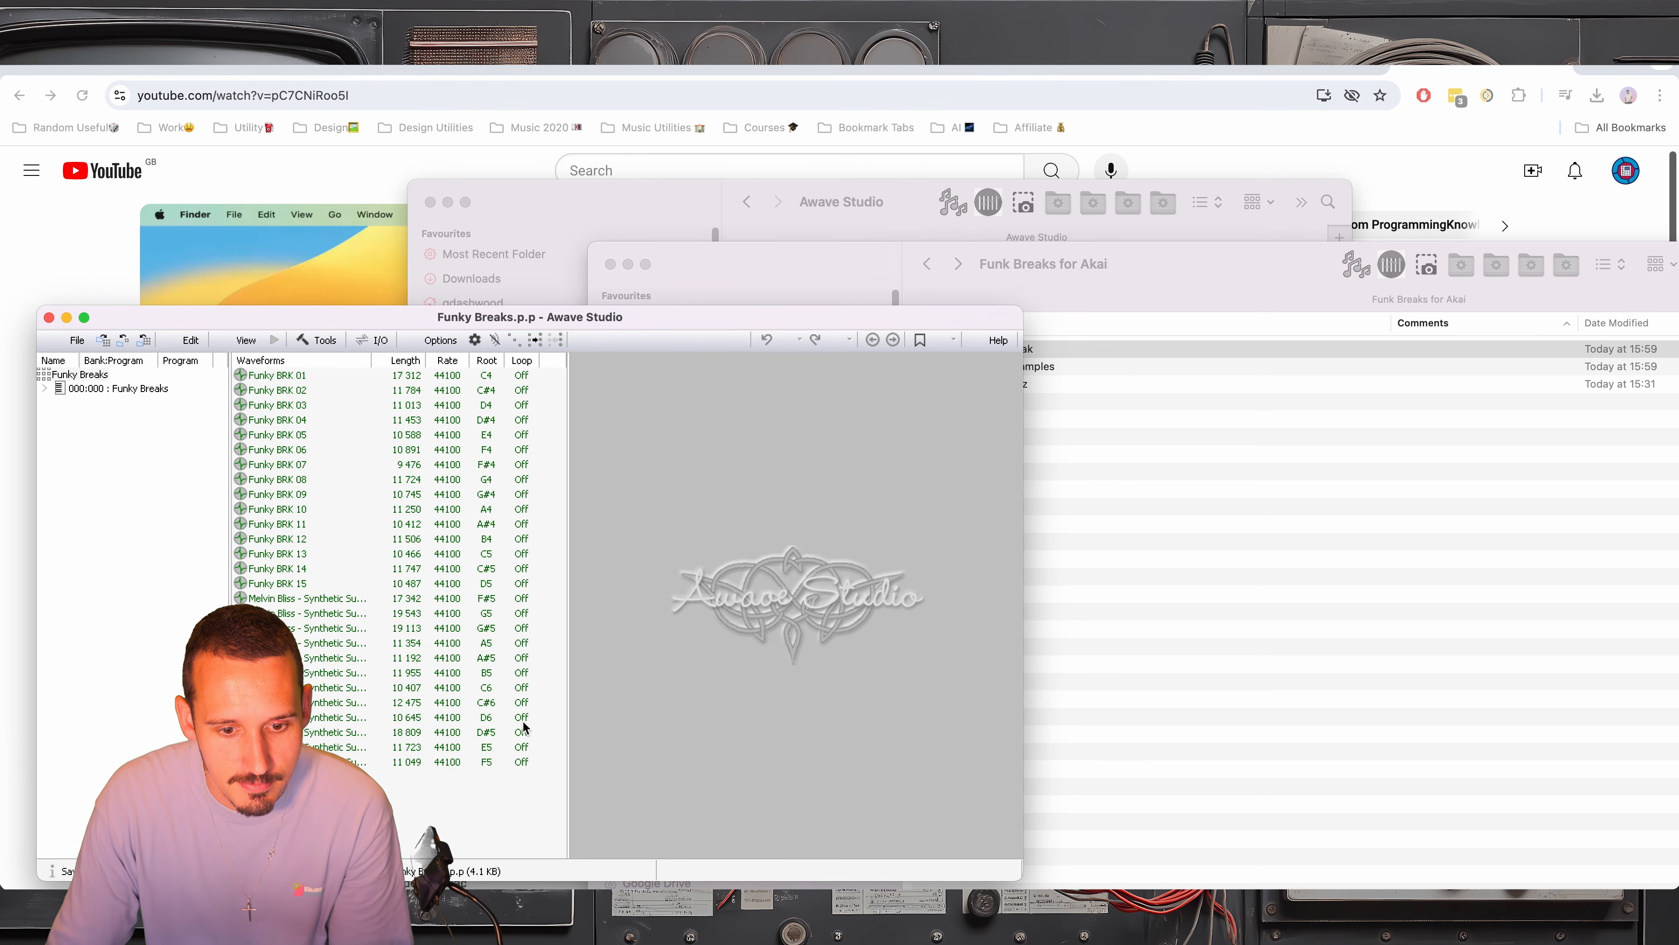
In Finder, move Funky Breaks.p.p and all exported .s sample files into the Awave Funk Break folder, leaving out Funky Breaks.sfz
{"action": "left_click", "coordinate": [1243, 596]}
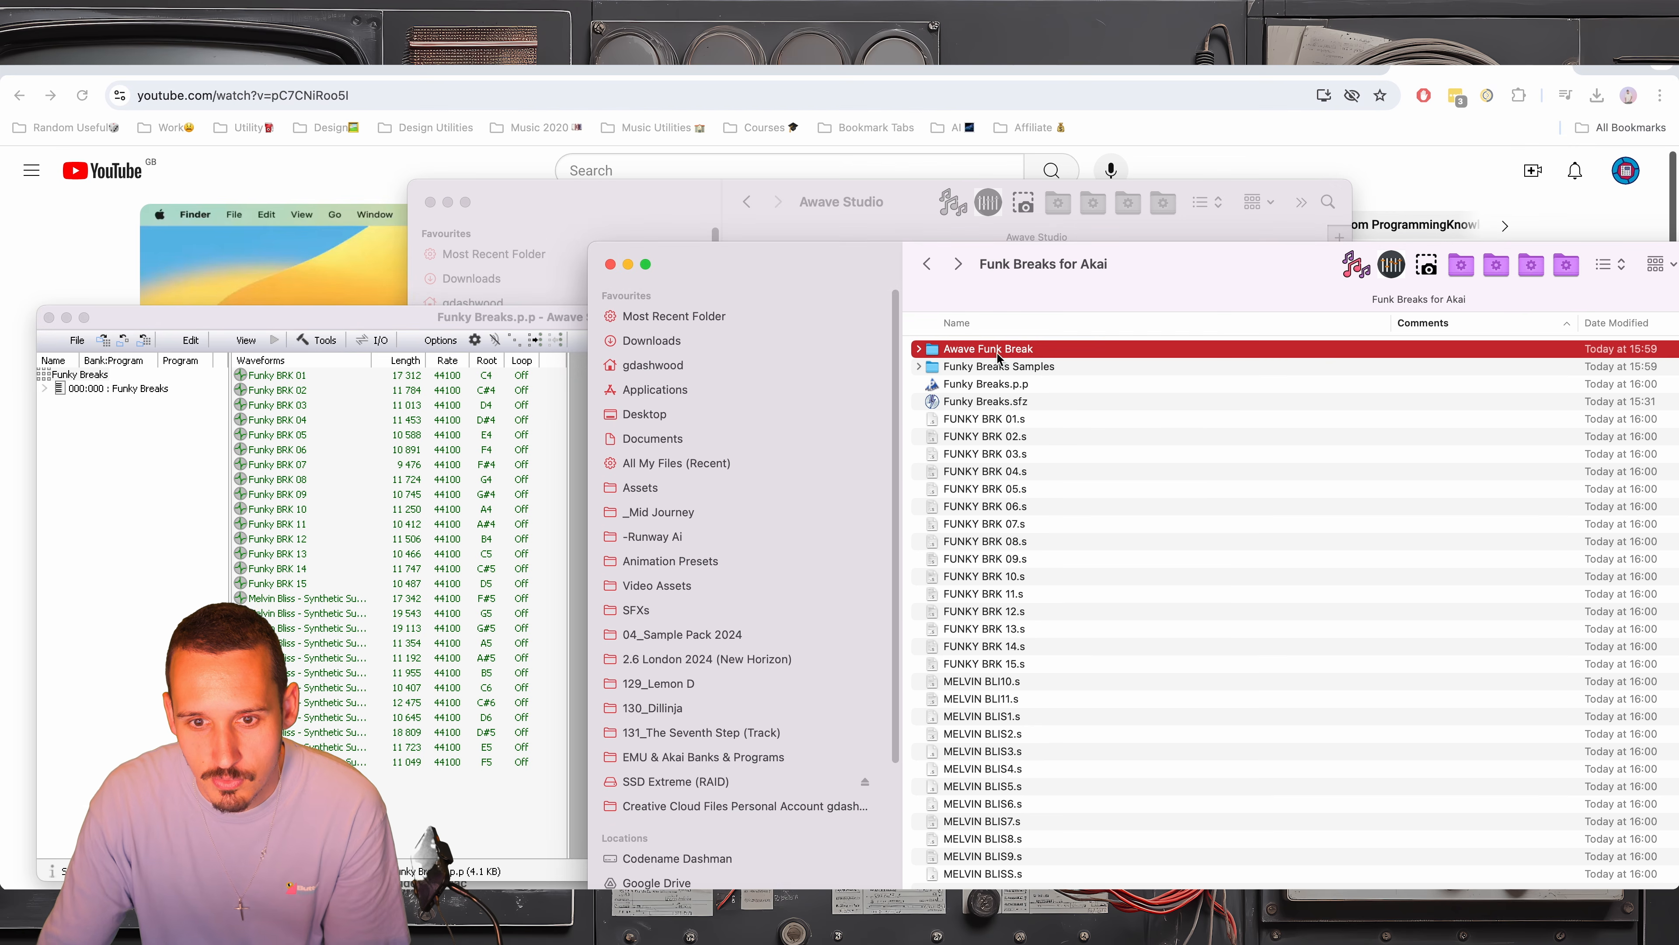
{"action": "left_click_drag", "start_coordinate": [1121, 281], "coordinate": [799, 209]}
{"action": "left_click", "coordinate": [683, 303]}
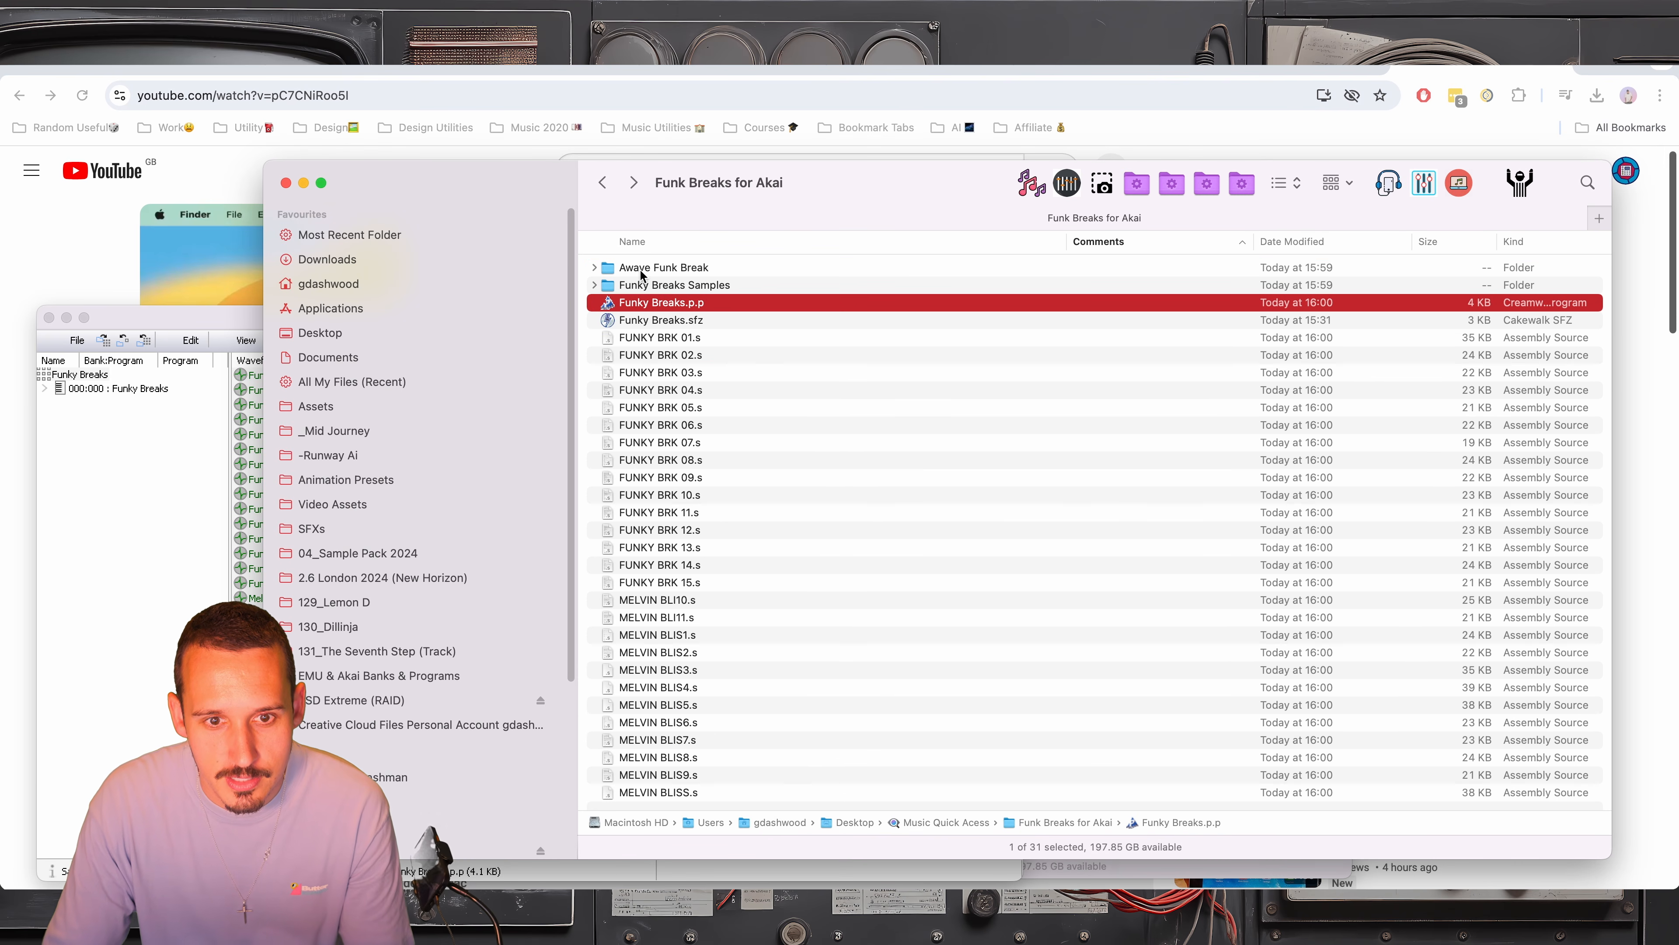
{"action": "left_click", "coordinate": [664, 793], "text": "shift"}
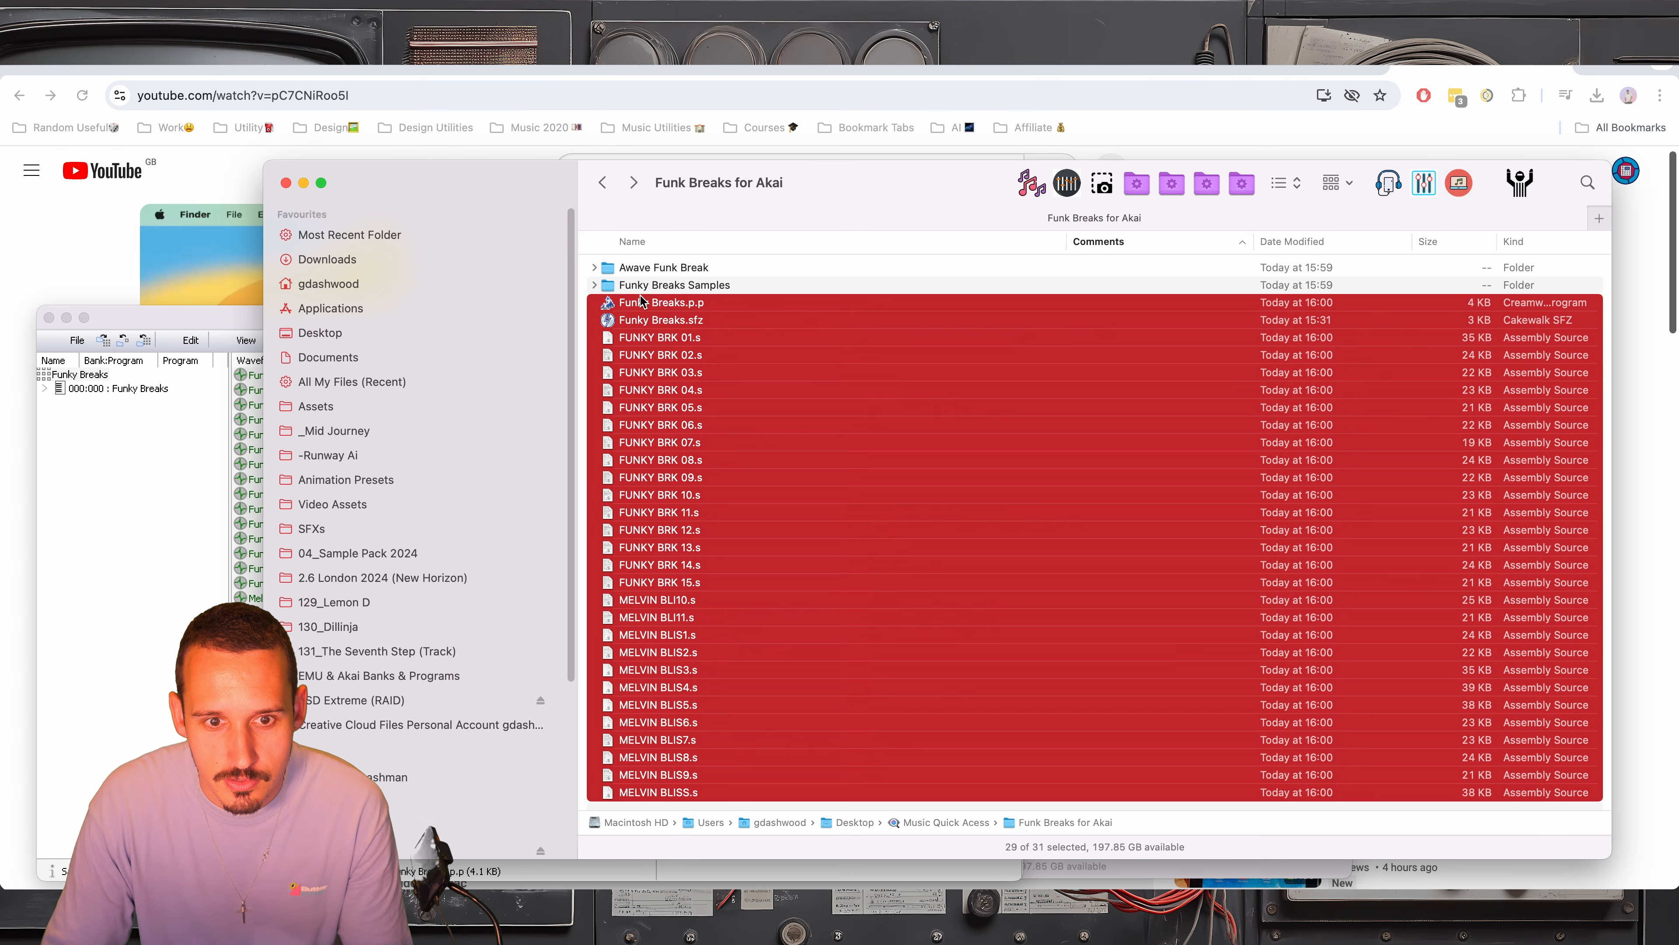
{"action": "left_click_drag", "start_coordinate": [631, 304], "coordinate": [659, 272]}
{"action": "left_click", "coordinate": [663, 321], "text": "super"}
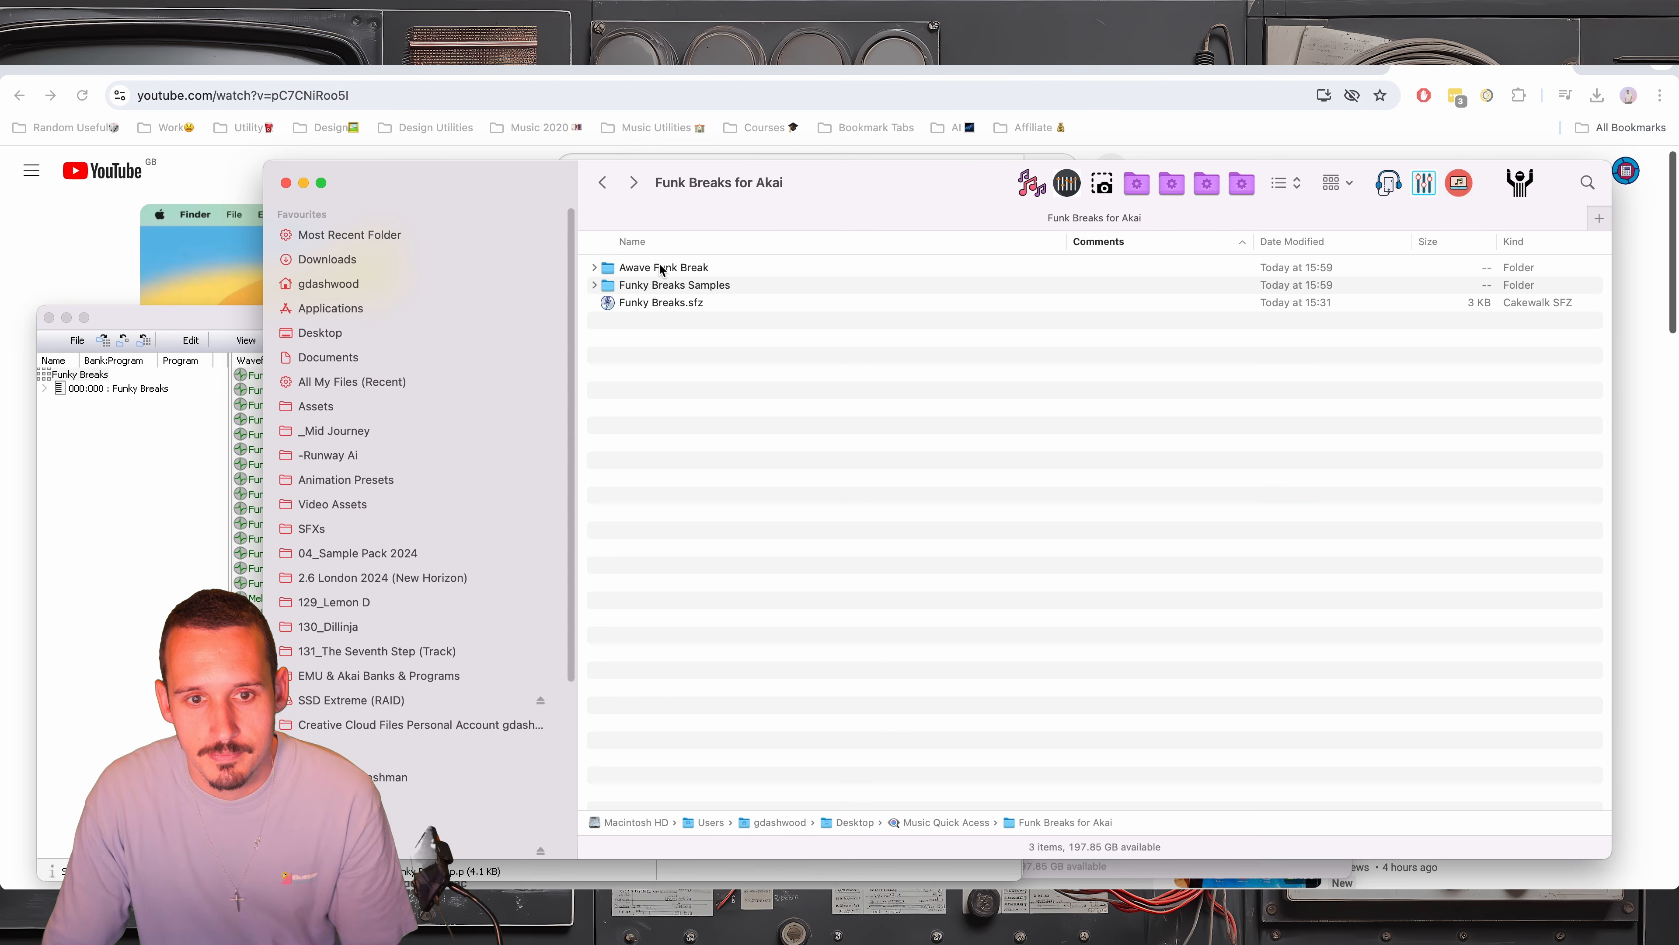
Check the contents of the Awave Funk Break folder, preview FUNKY BRK 01.s and collapse the folder again
{"action": "left_click", "coordinate": [593, 268]}
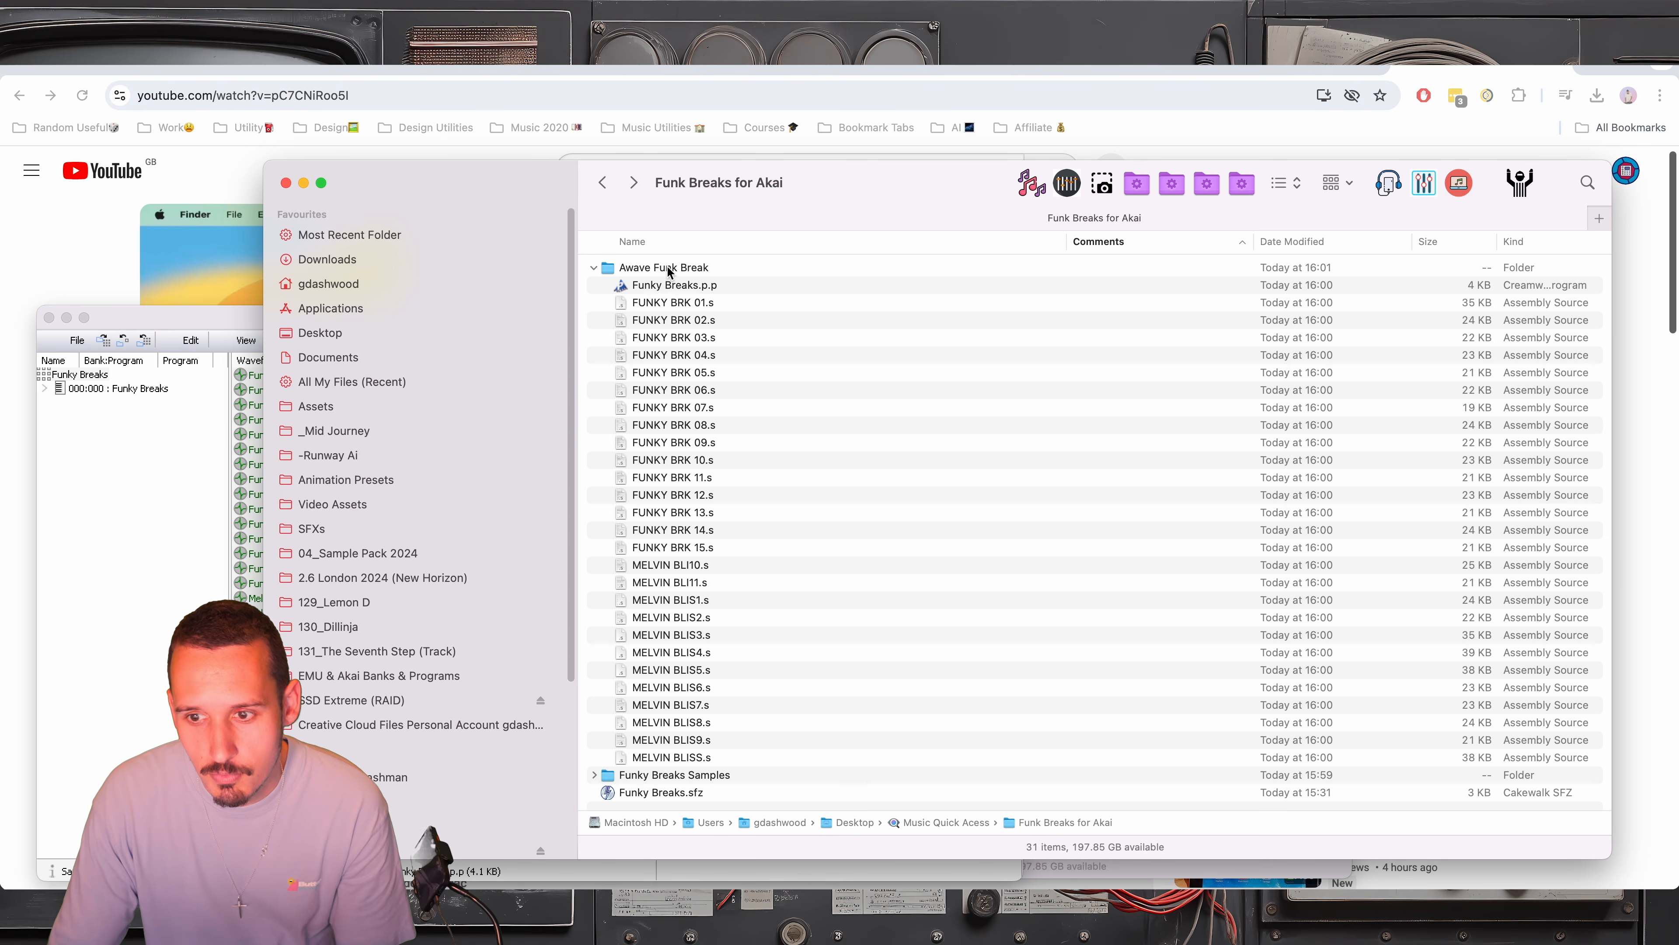
{"action": "left_click", "coordinate": [671, 305]}
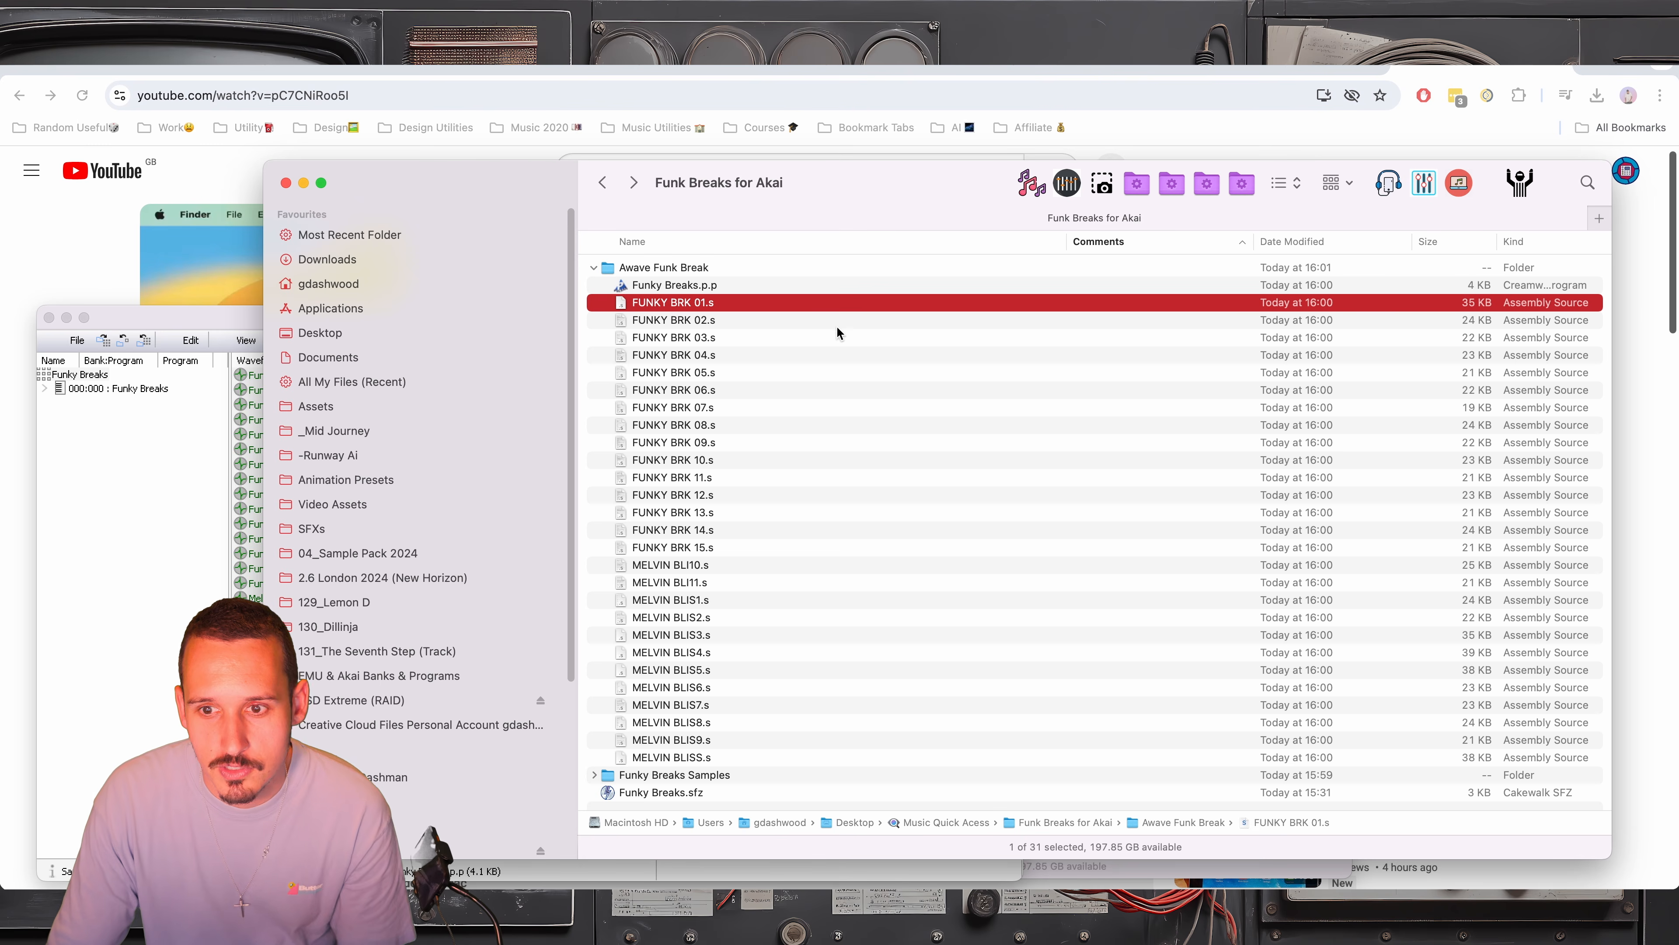
{"action": "key", "text": "space"}
{"action": "key", "text": "space"}
{"action": "left_click", "coordinate": [590, 270]}
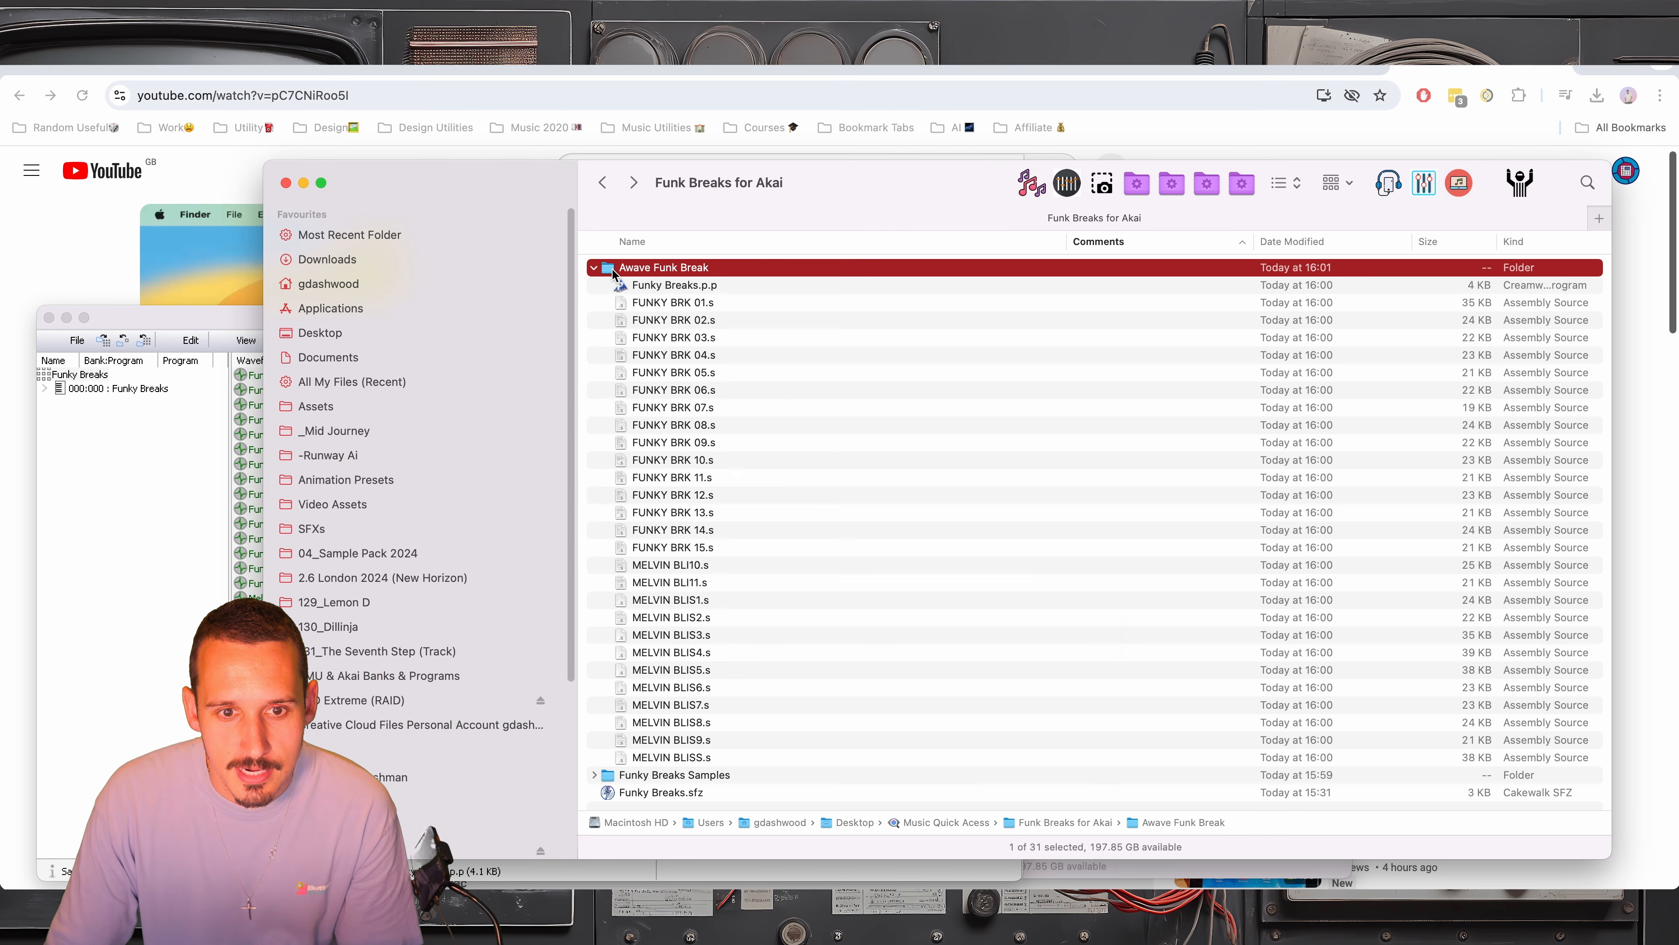
{"action": "left_click", "coordinate": [591, 268]}
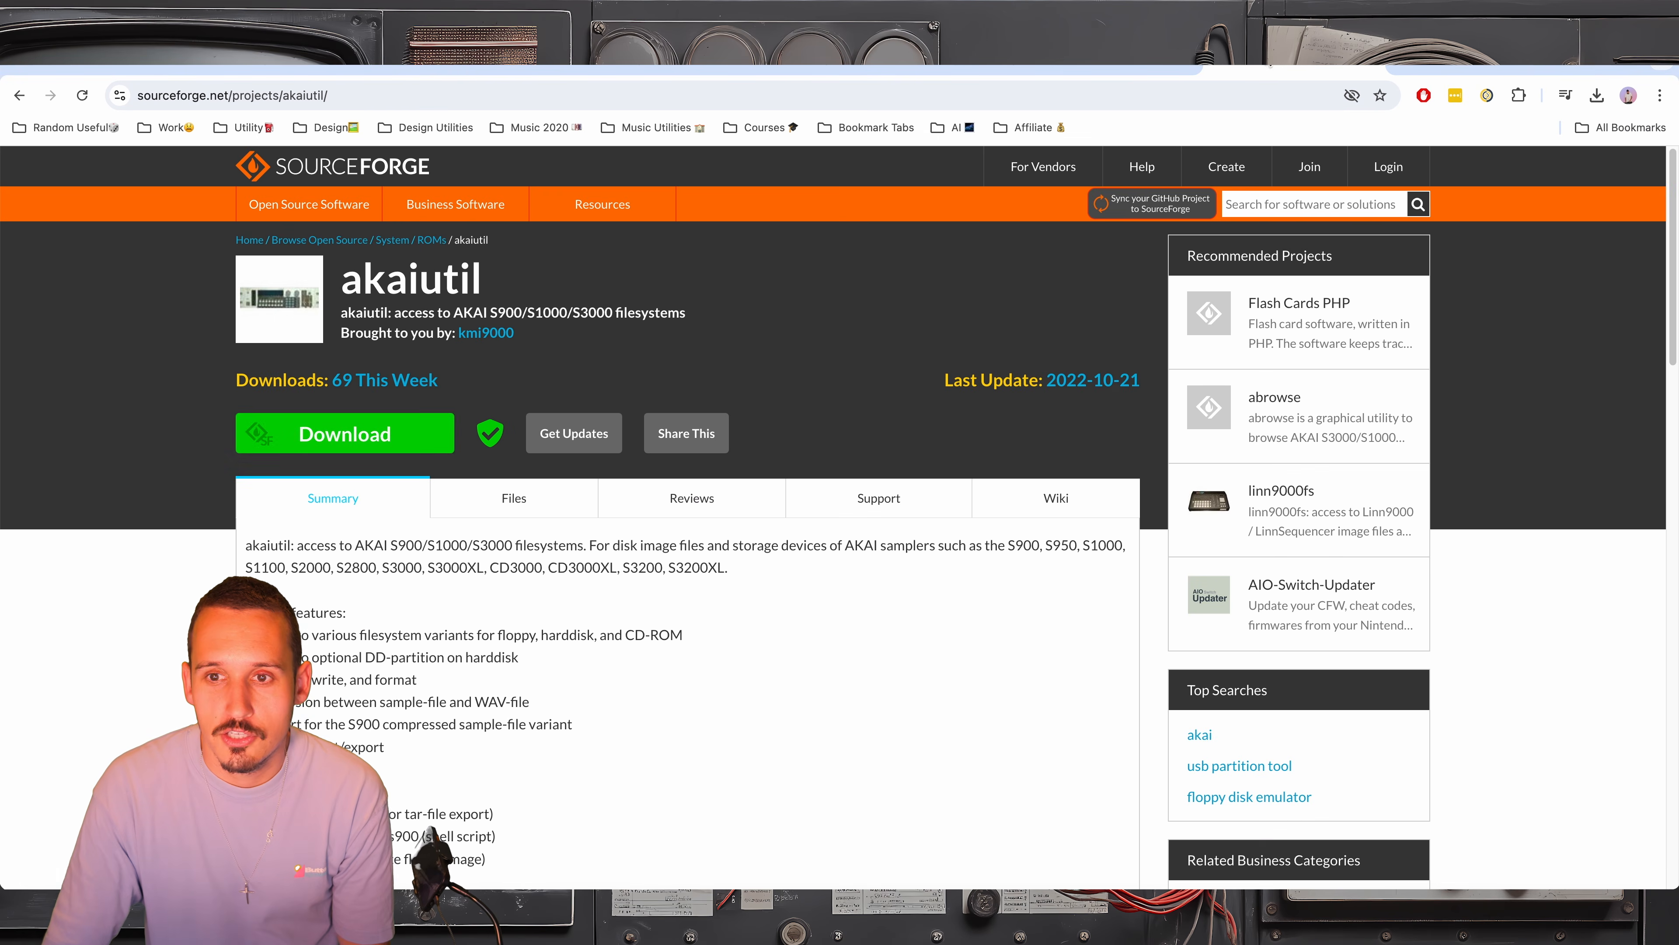
Switch to the browser, download akaiutil-4.6.7Darwin.zip from SourceForge and extract it into Downloads
{"action": "left_click", "coordinate": [374, 435]}
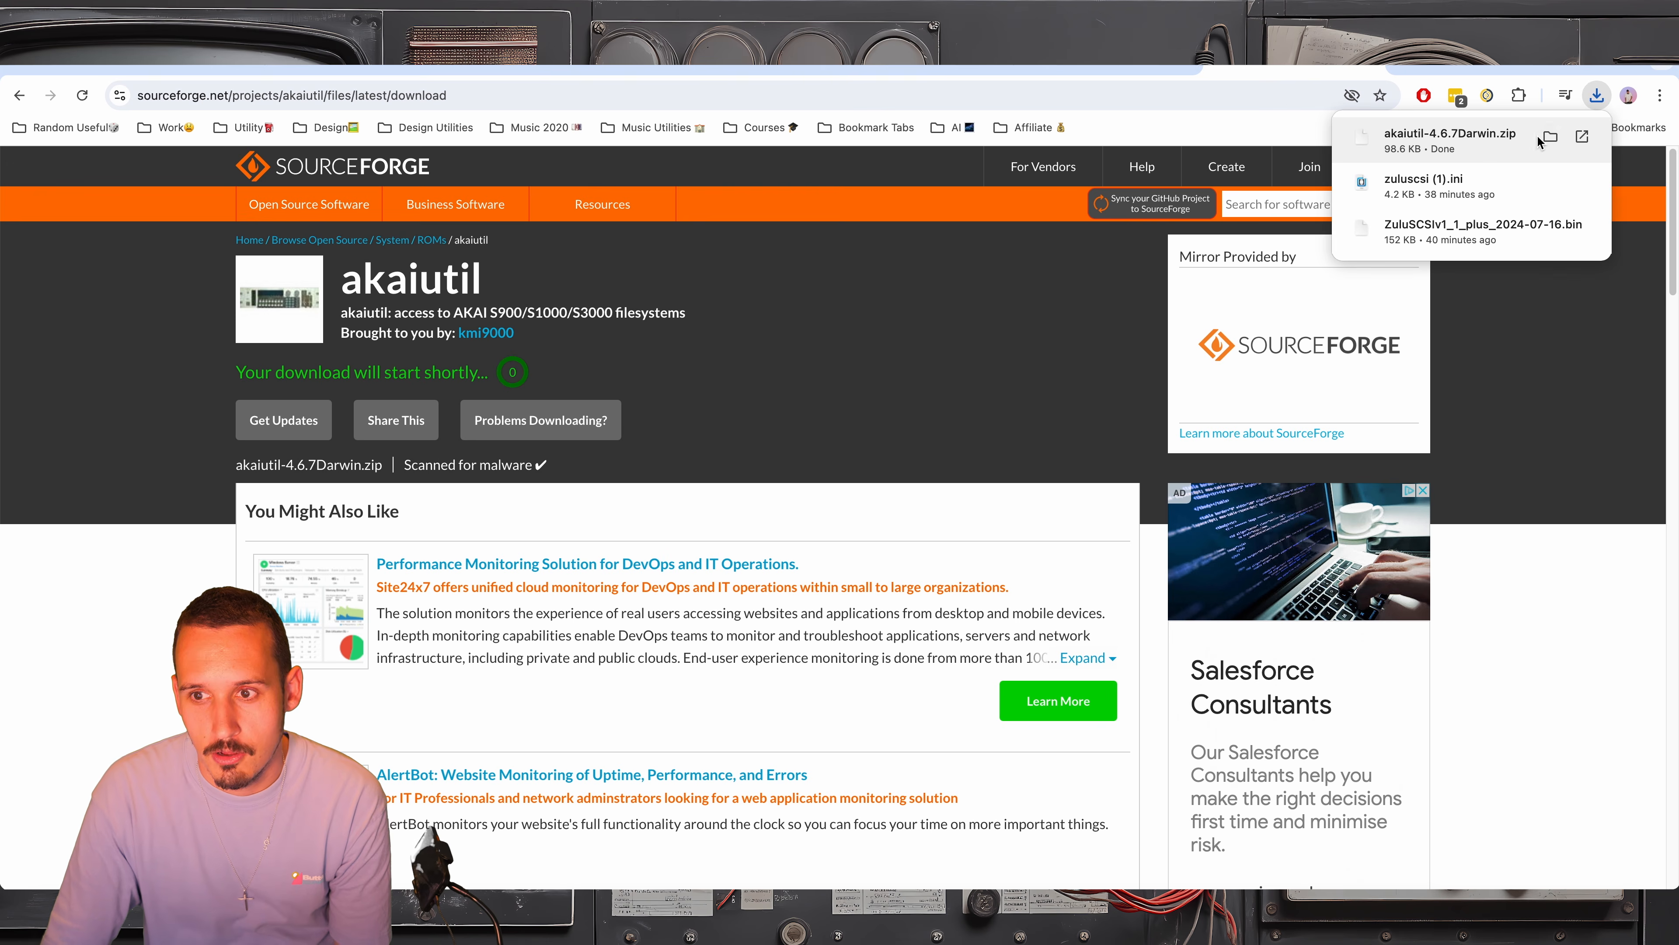
{"action": "left_click", "coordinate": [1546, 140]}
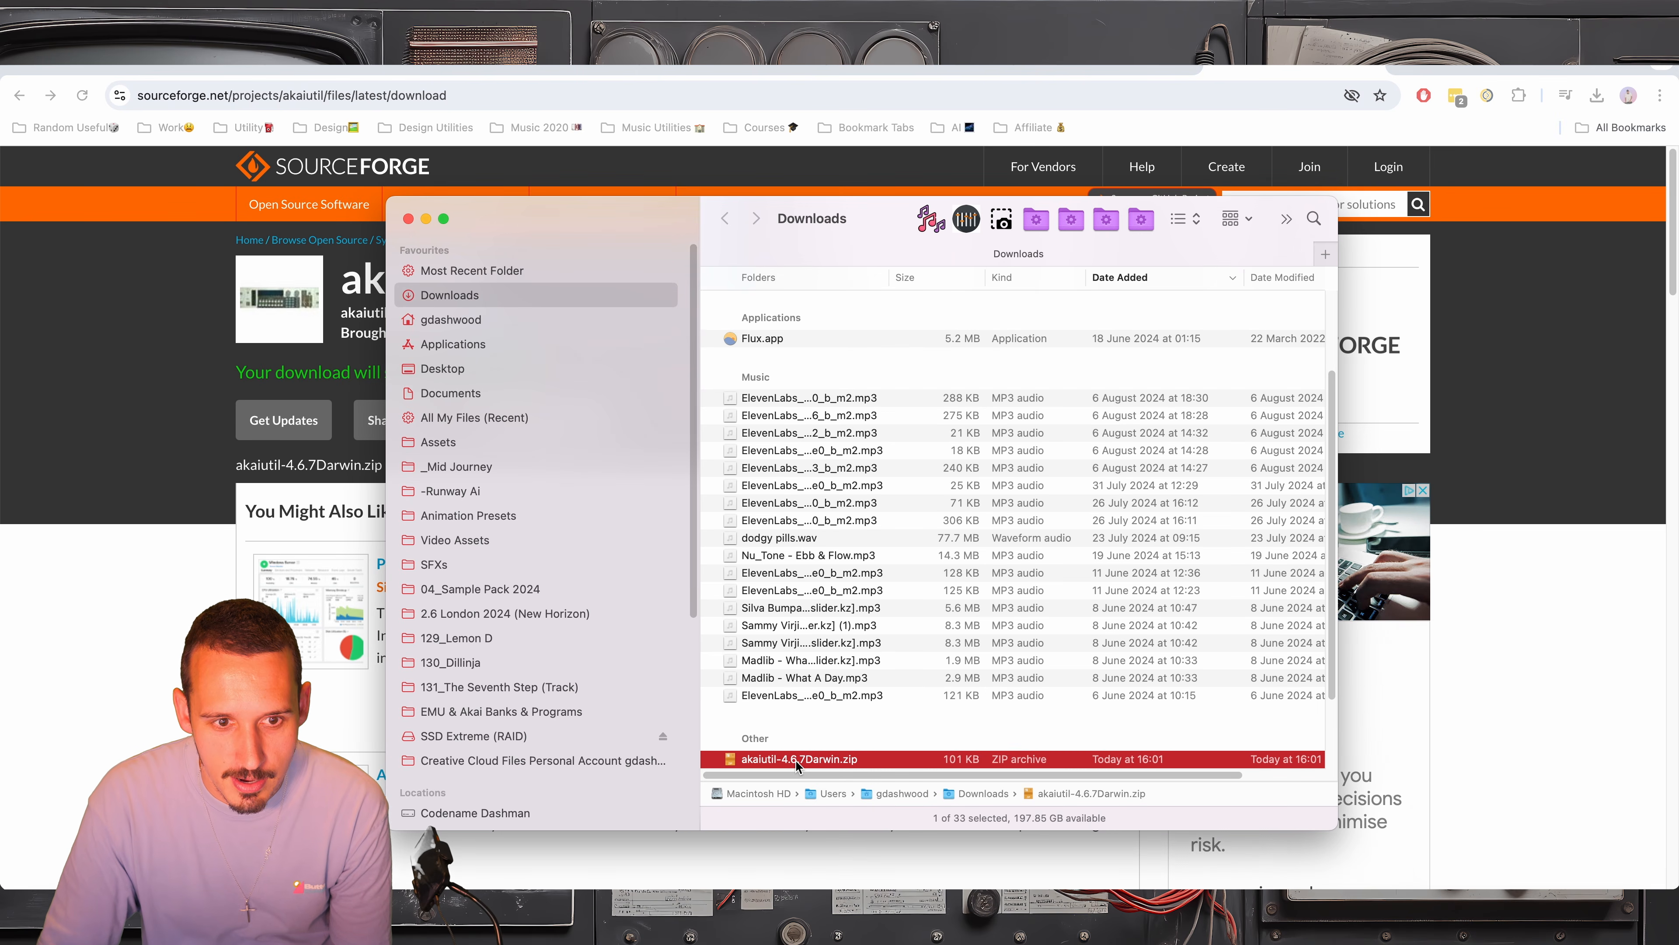
{"action": "double_click", "coordinate": [798, 758]}
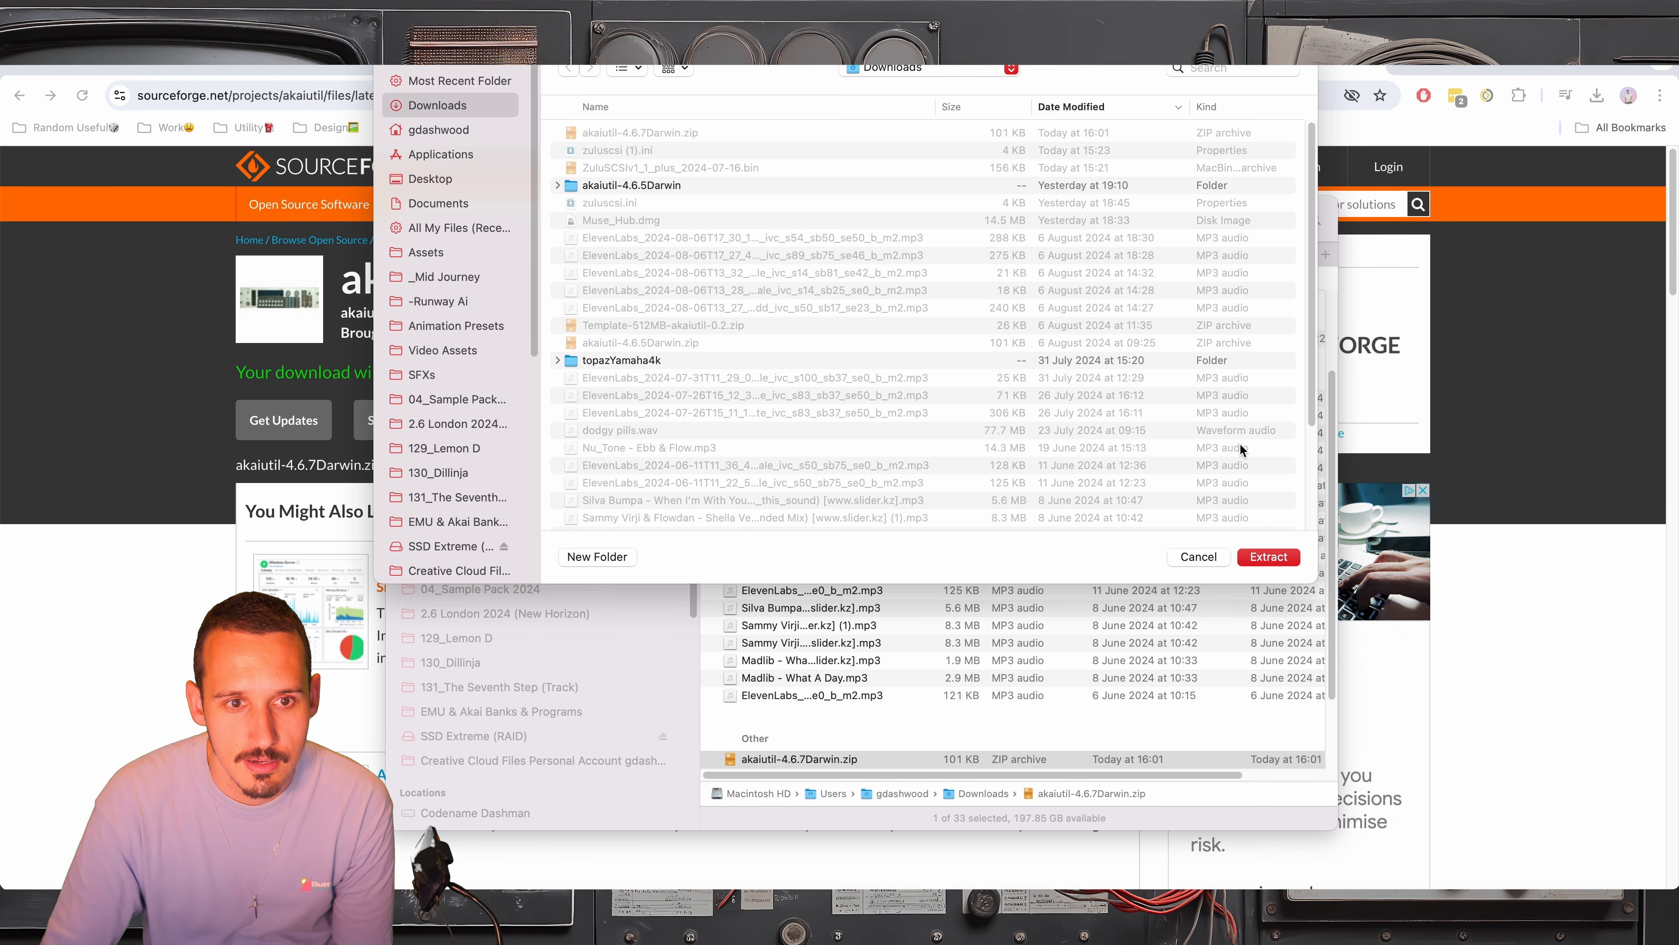
{"action": "left_click", "coordinate": [1269, 547]}
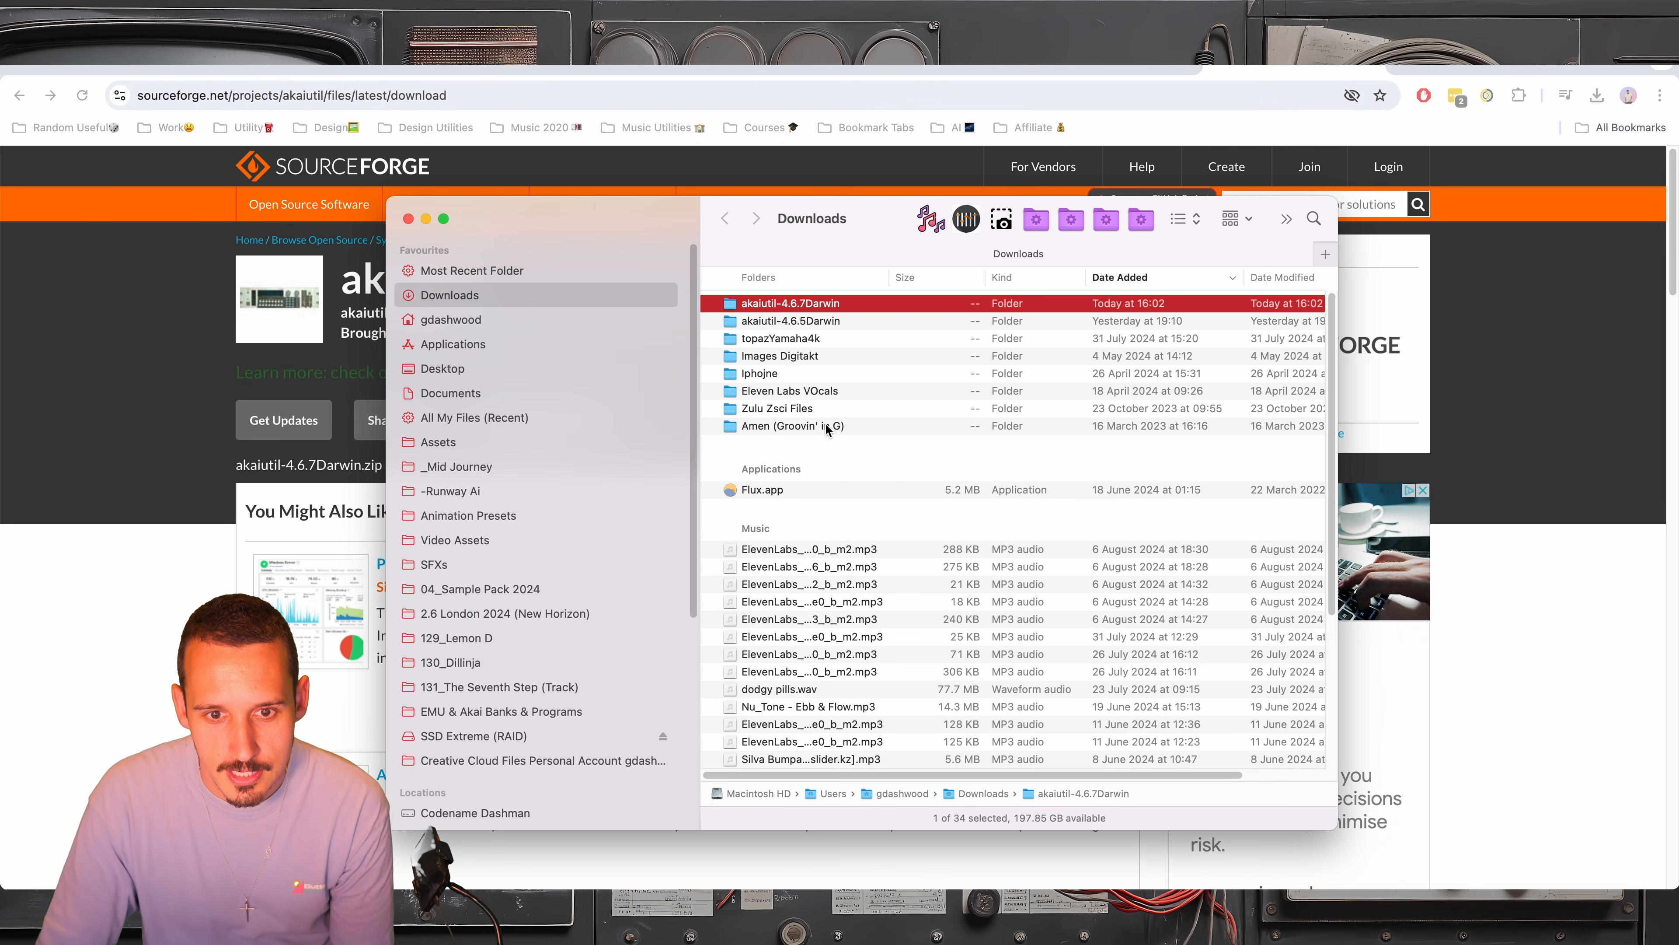
Open the akaiutil-4.6.7Darwin folder and read through the usage and commands in a preview of README.txt
{"action": "double_click", "coordinate": [793, 305]}
{"action": "left_click", "coordinate": [760, 321]}
{"action": "key", "text": "space"}
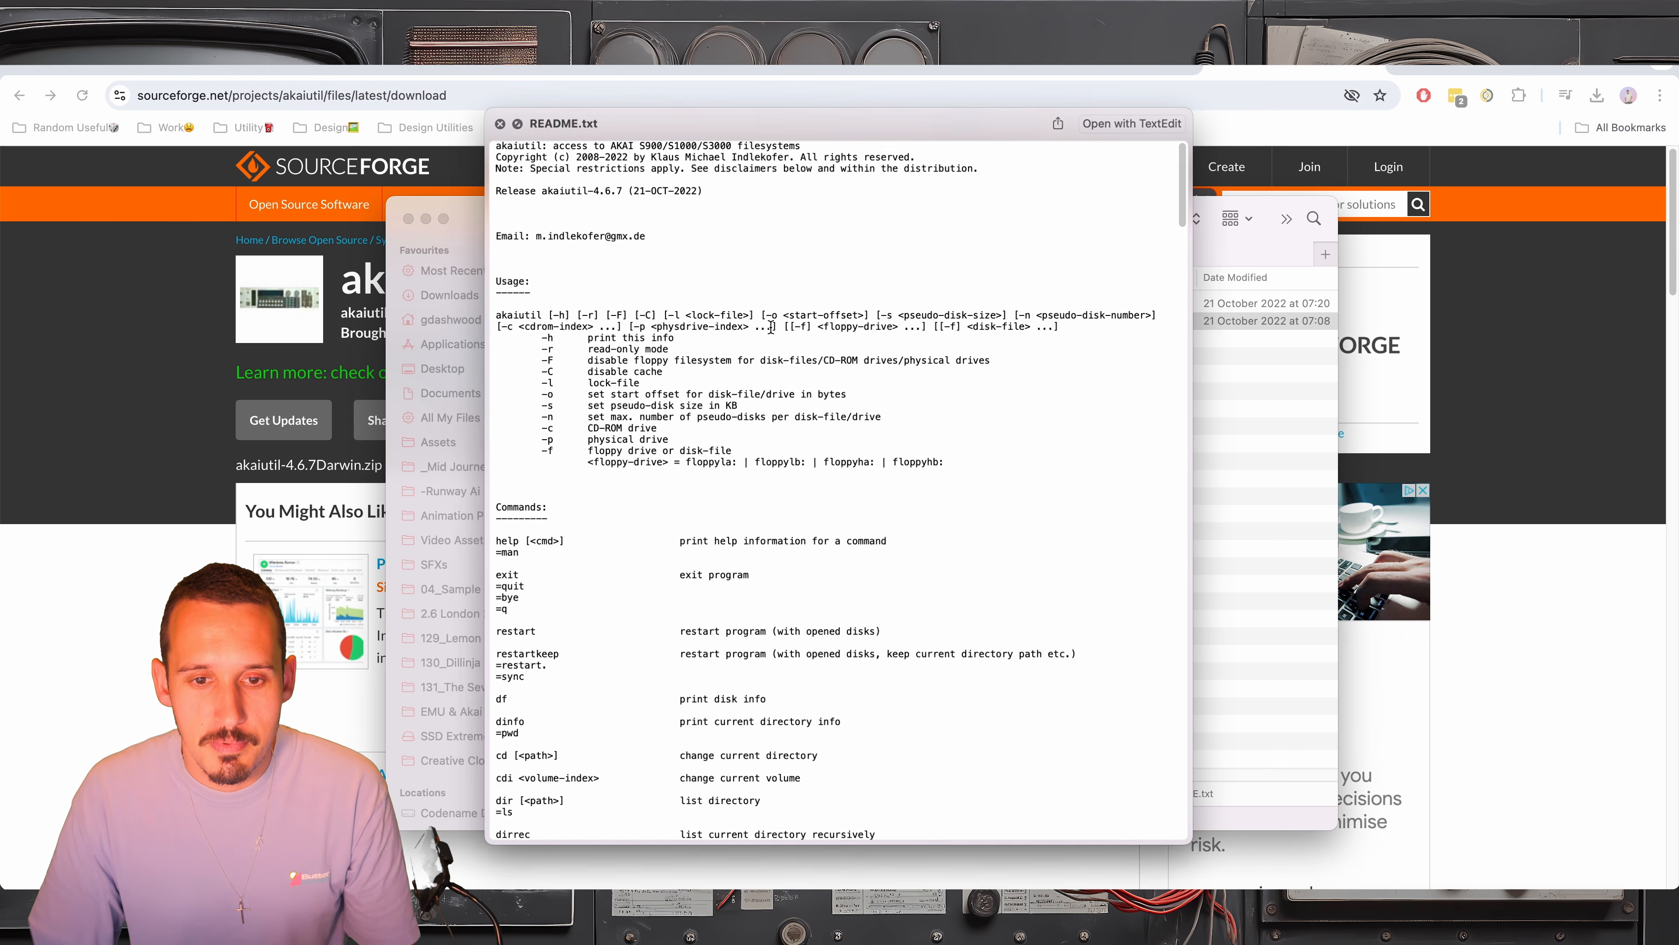
{"action": "scroll", "coordinate": [503, 688], "scroll_direction": "down", "scroll_amount": 1}
{"action": "scroll", "coordinate": [502, 688], "scroll_direction": "down", "scroll_amount": 3}
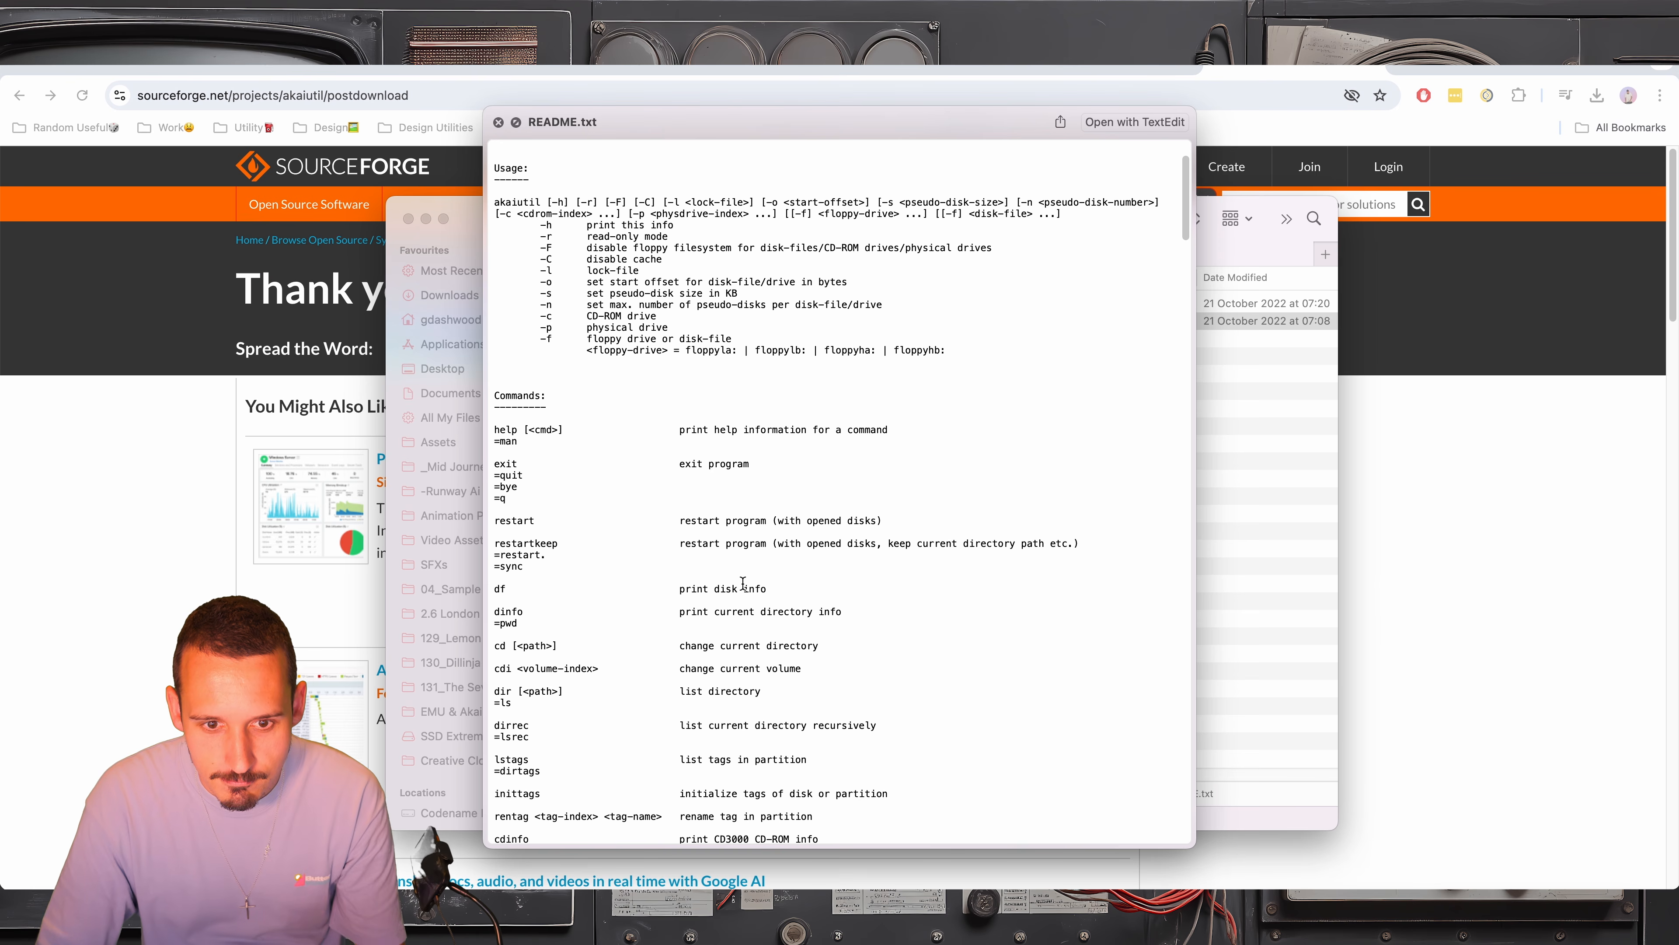
{"action": "key", "text": "space"}
Select the akaiutil executable and browse to the root of Macintosh HD in a new Finder window
{"action": "left_click", "coordinate": [752, 304]}
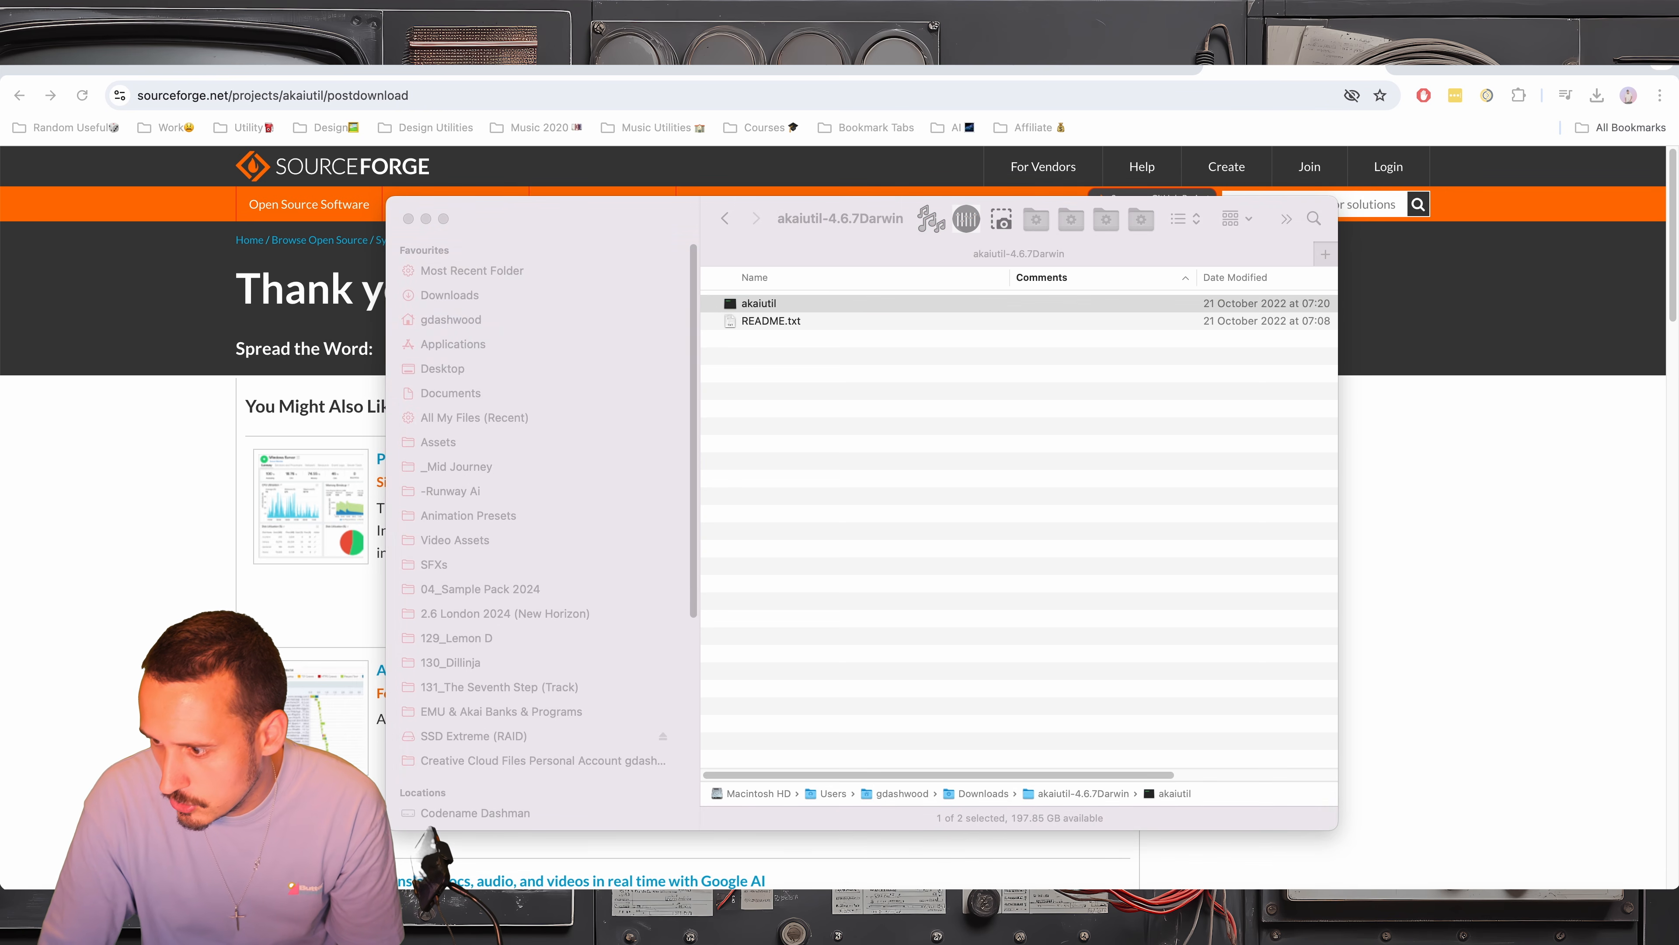
{"action": "right_click", "coordinate": [48, 923]}
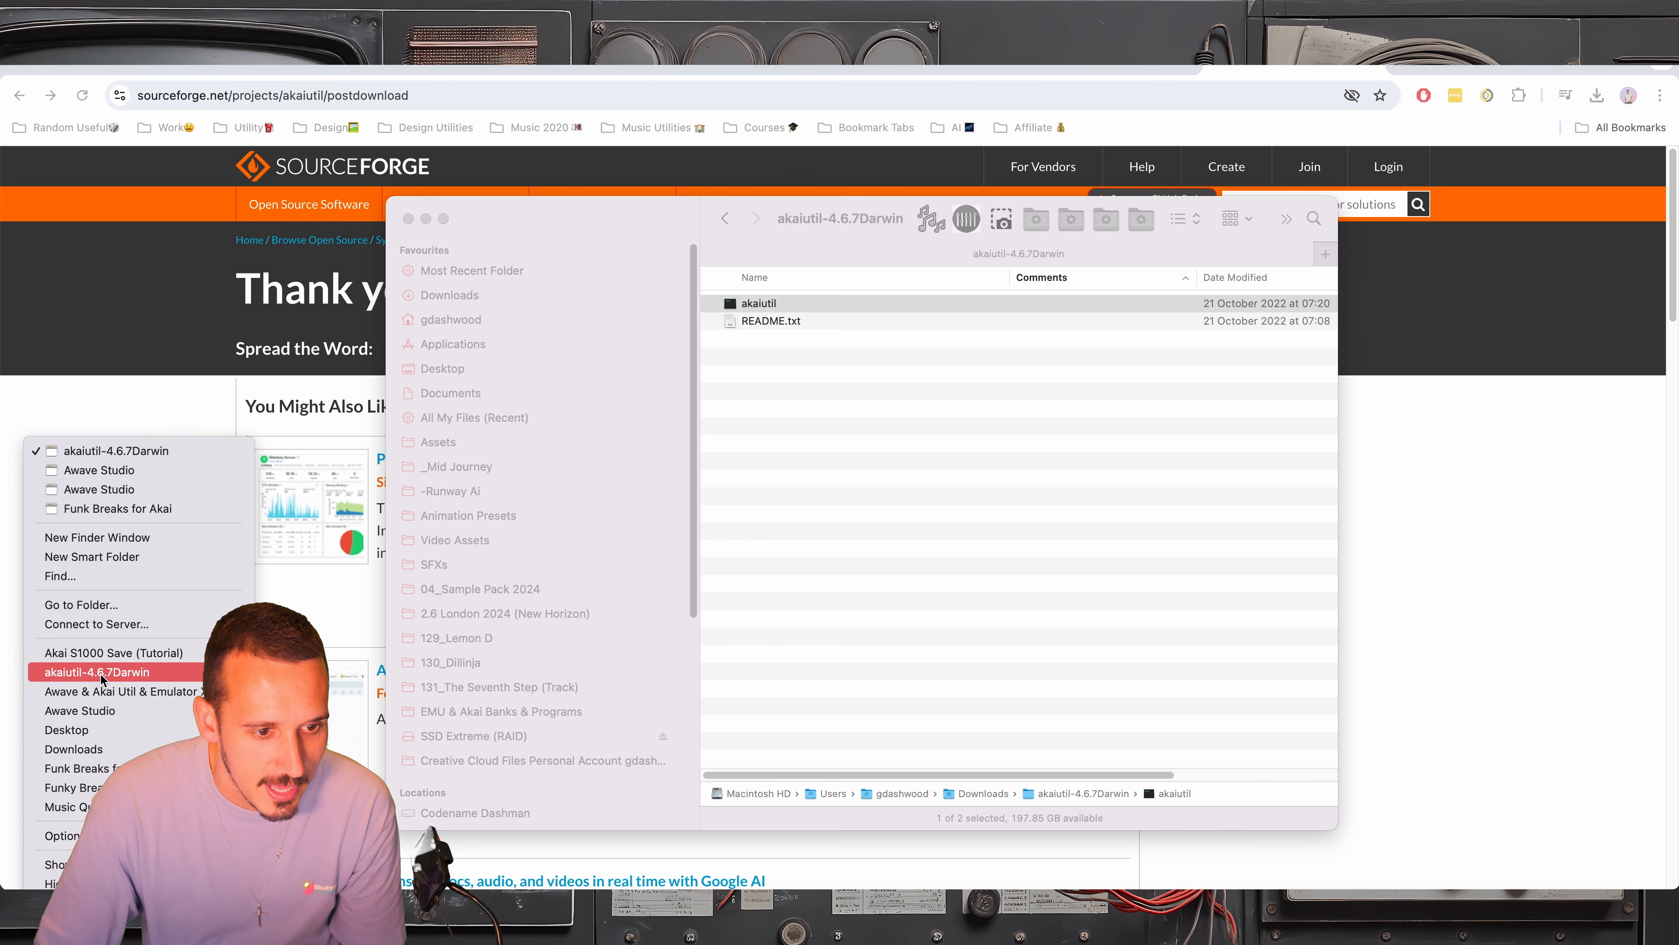
{"action": "left_click", "coordinate": [170, 542]}
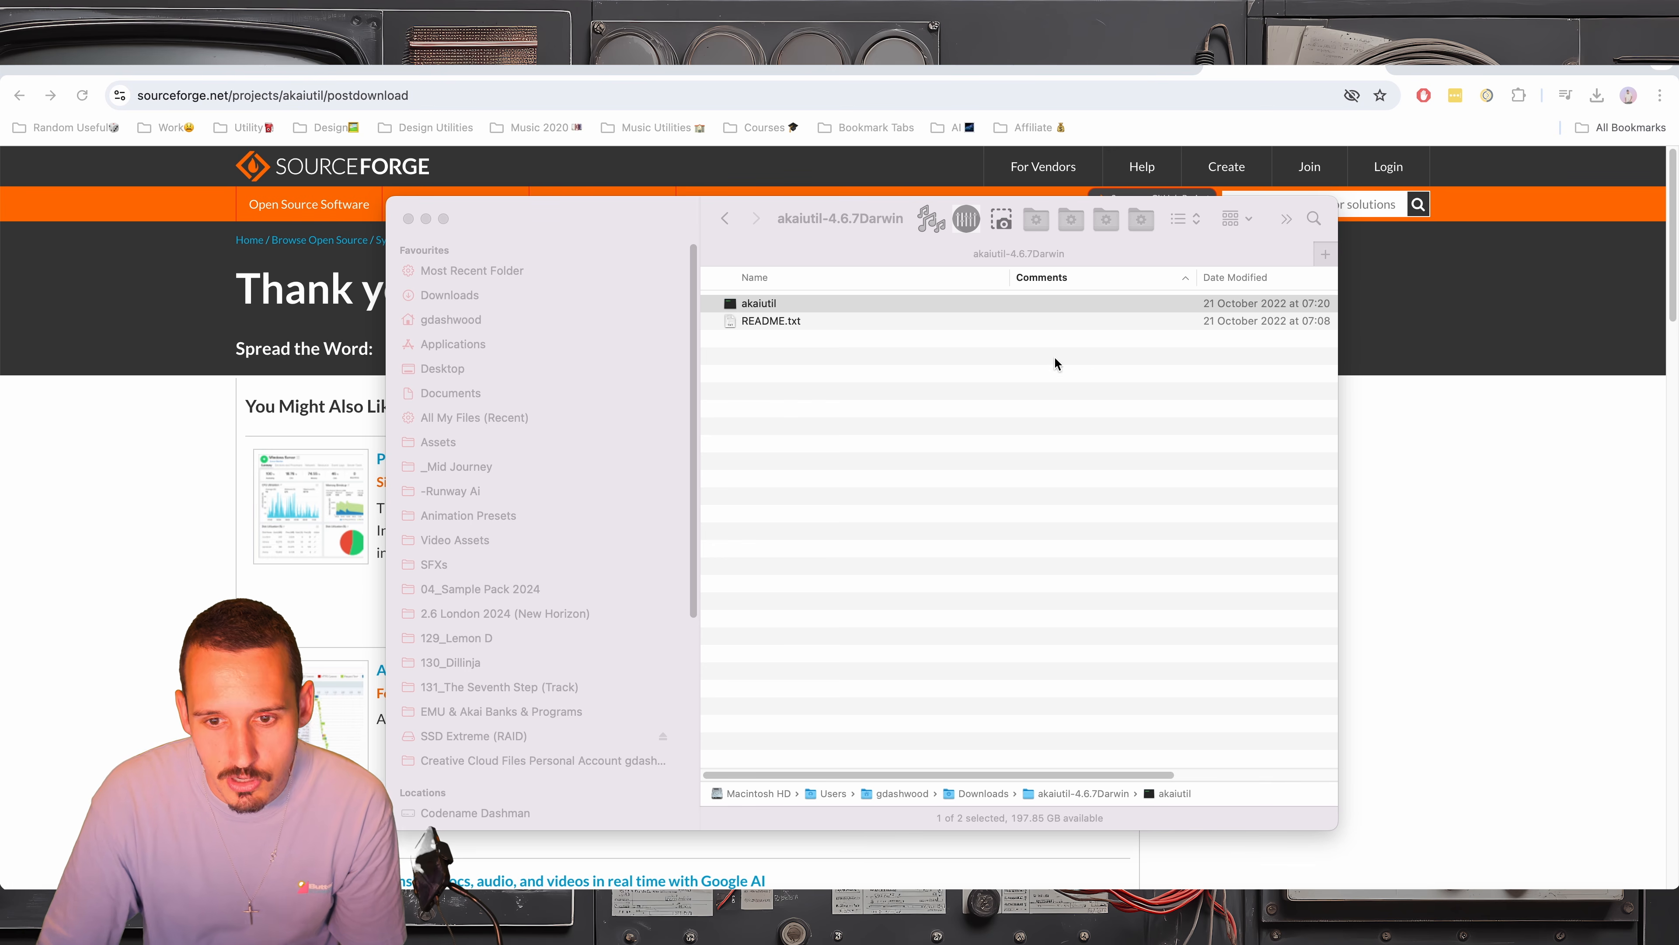
{"action": "scroll", "coordinate": [487, 593], "scroll_direction": "down", "scroll_amount": 5}
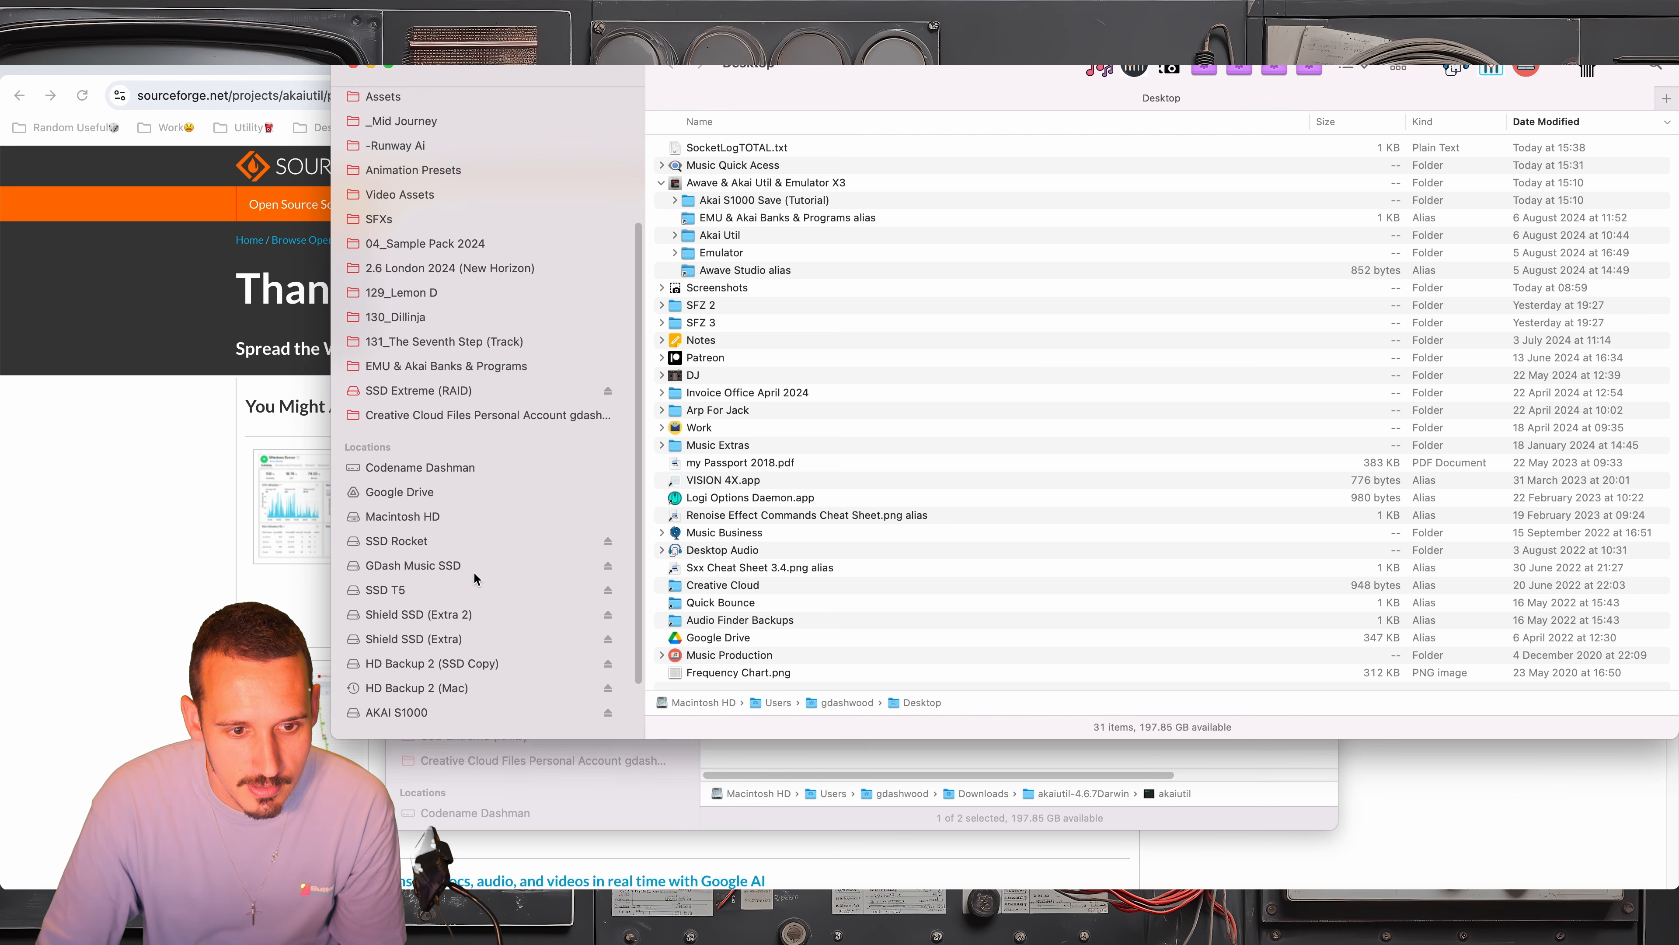
{"action": "left_click", "coordinate": [440, 468]}
{"action": "double_click", "coordinate": [724, 151]}
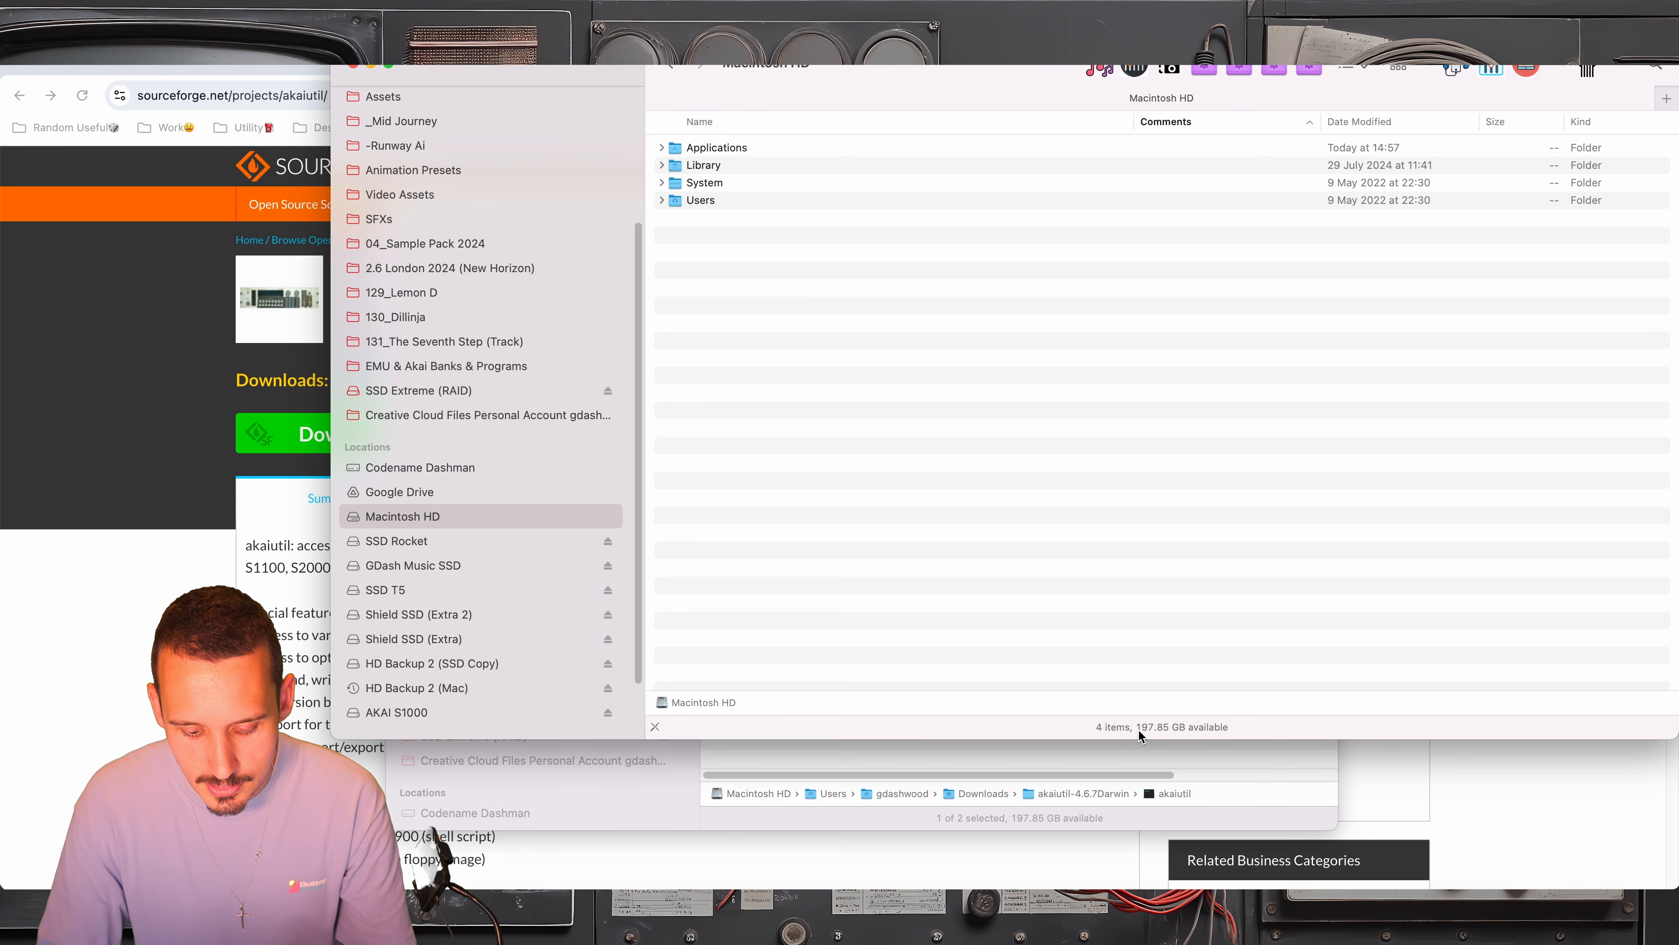
Search Spotlight for /usr/local/bin and reveal the bin folder in Finder
{"action": "key", "text": "super+space"}
{"action": "type", "text": "/usr/"}
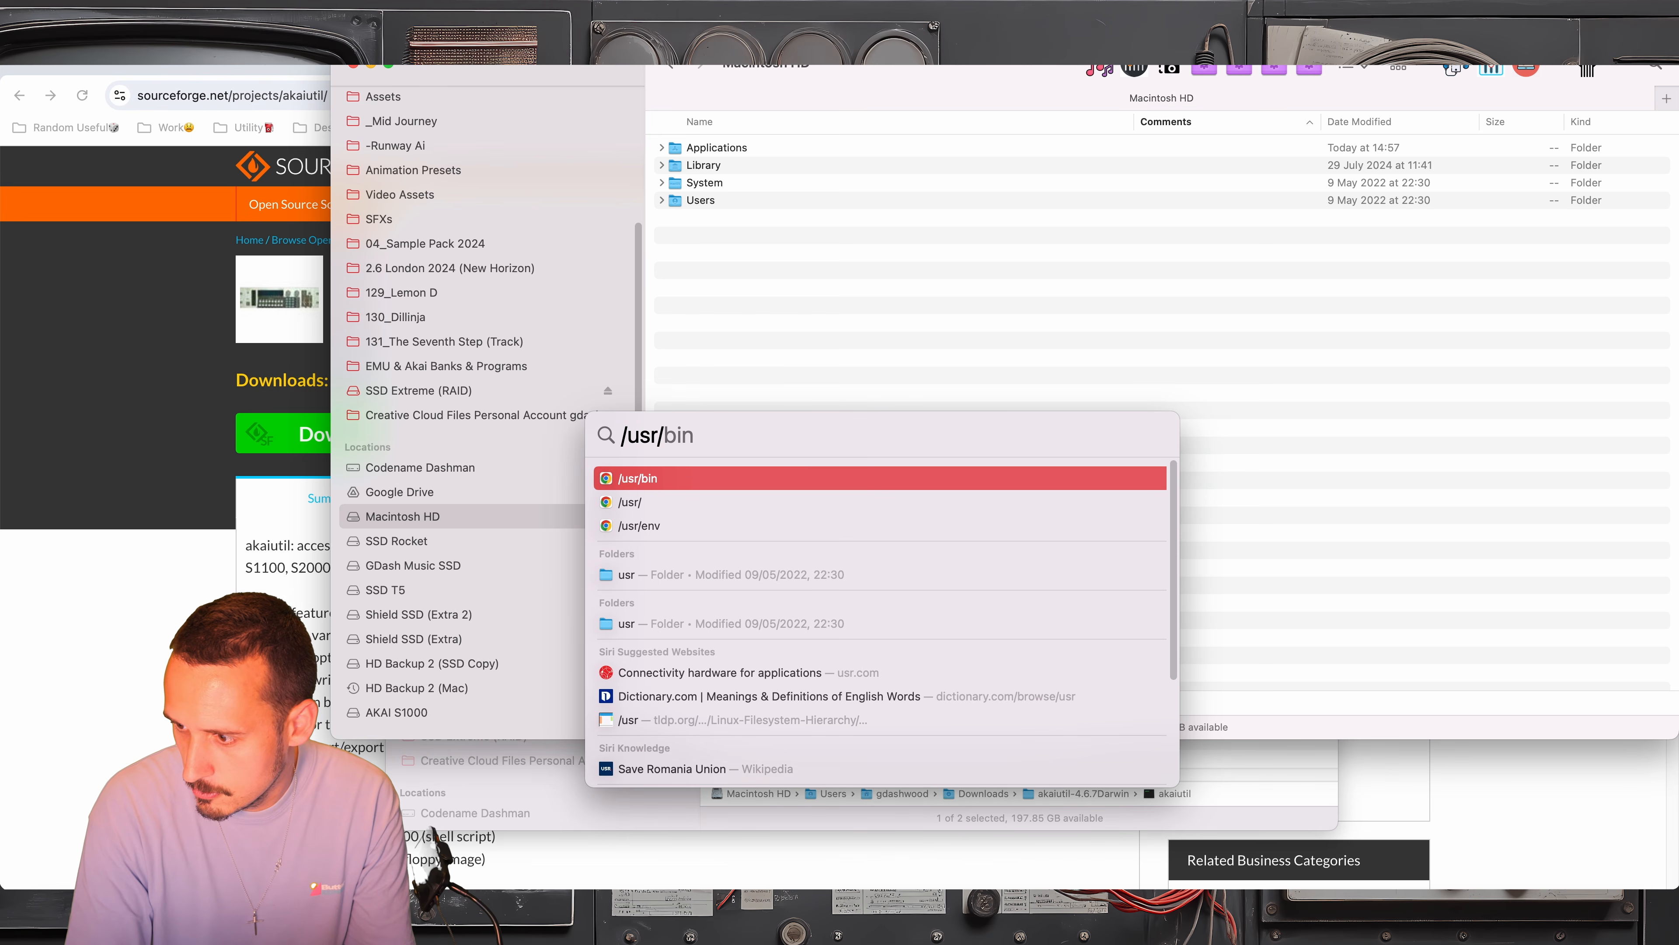
{"action": "type", "text": "local/"}
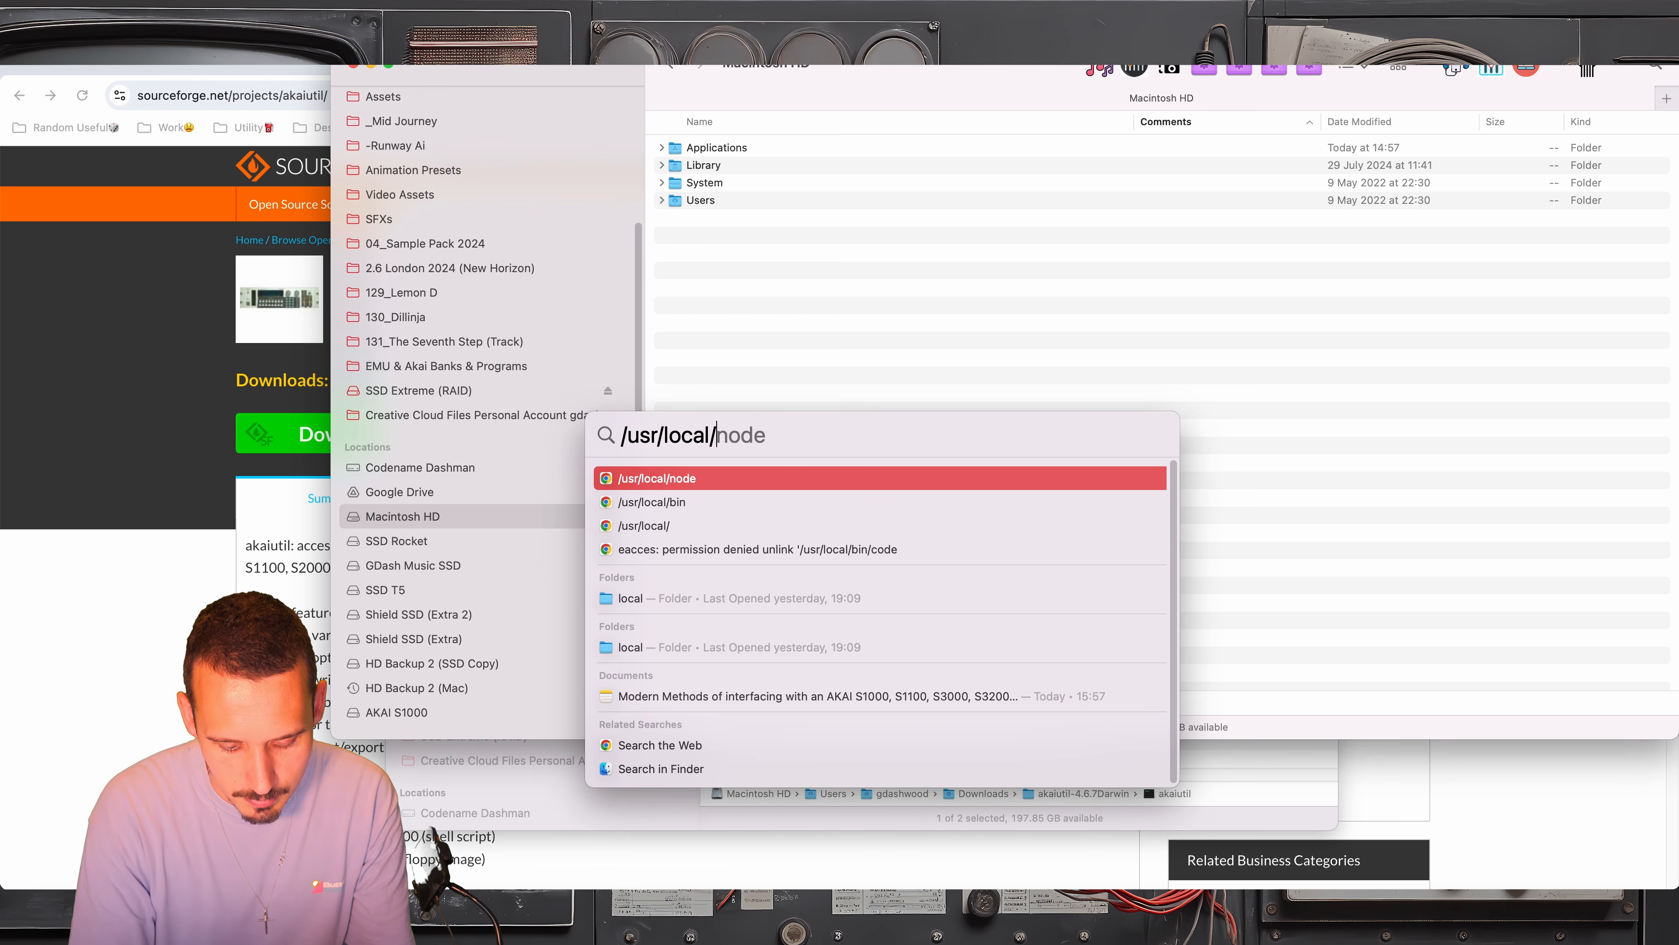
{"action": "type", "text": "bin"}
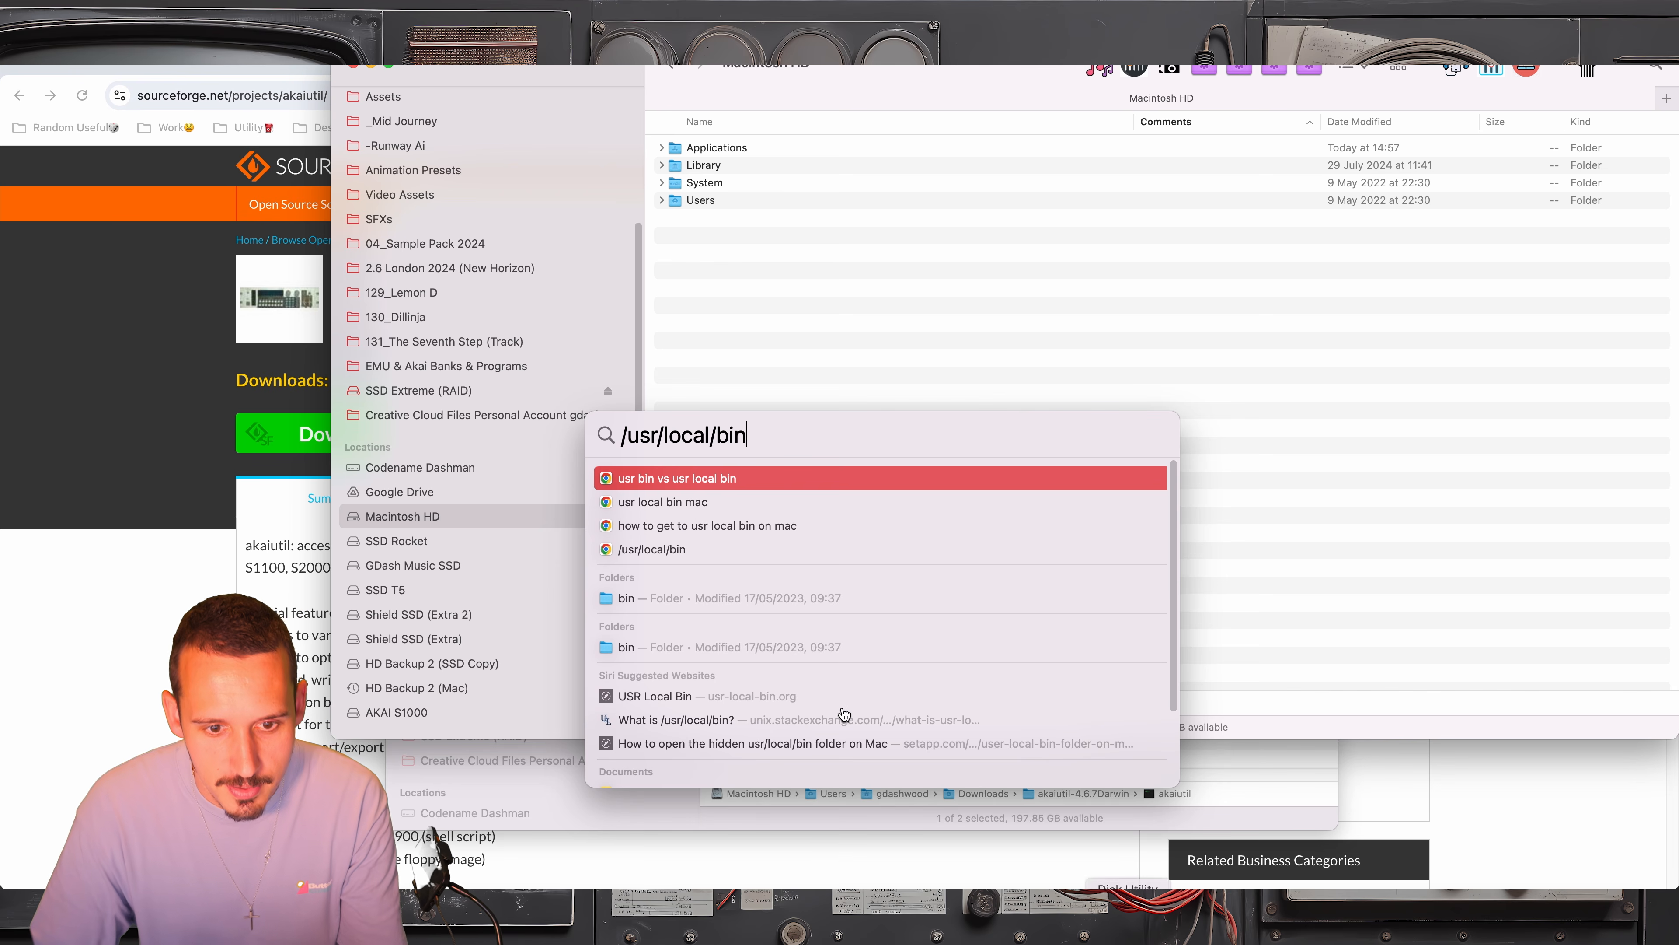
{"action": "left_click", "coordinate": [636, 598]}
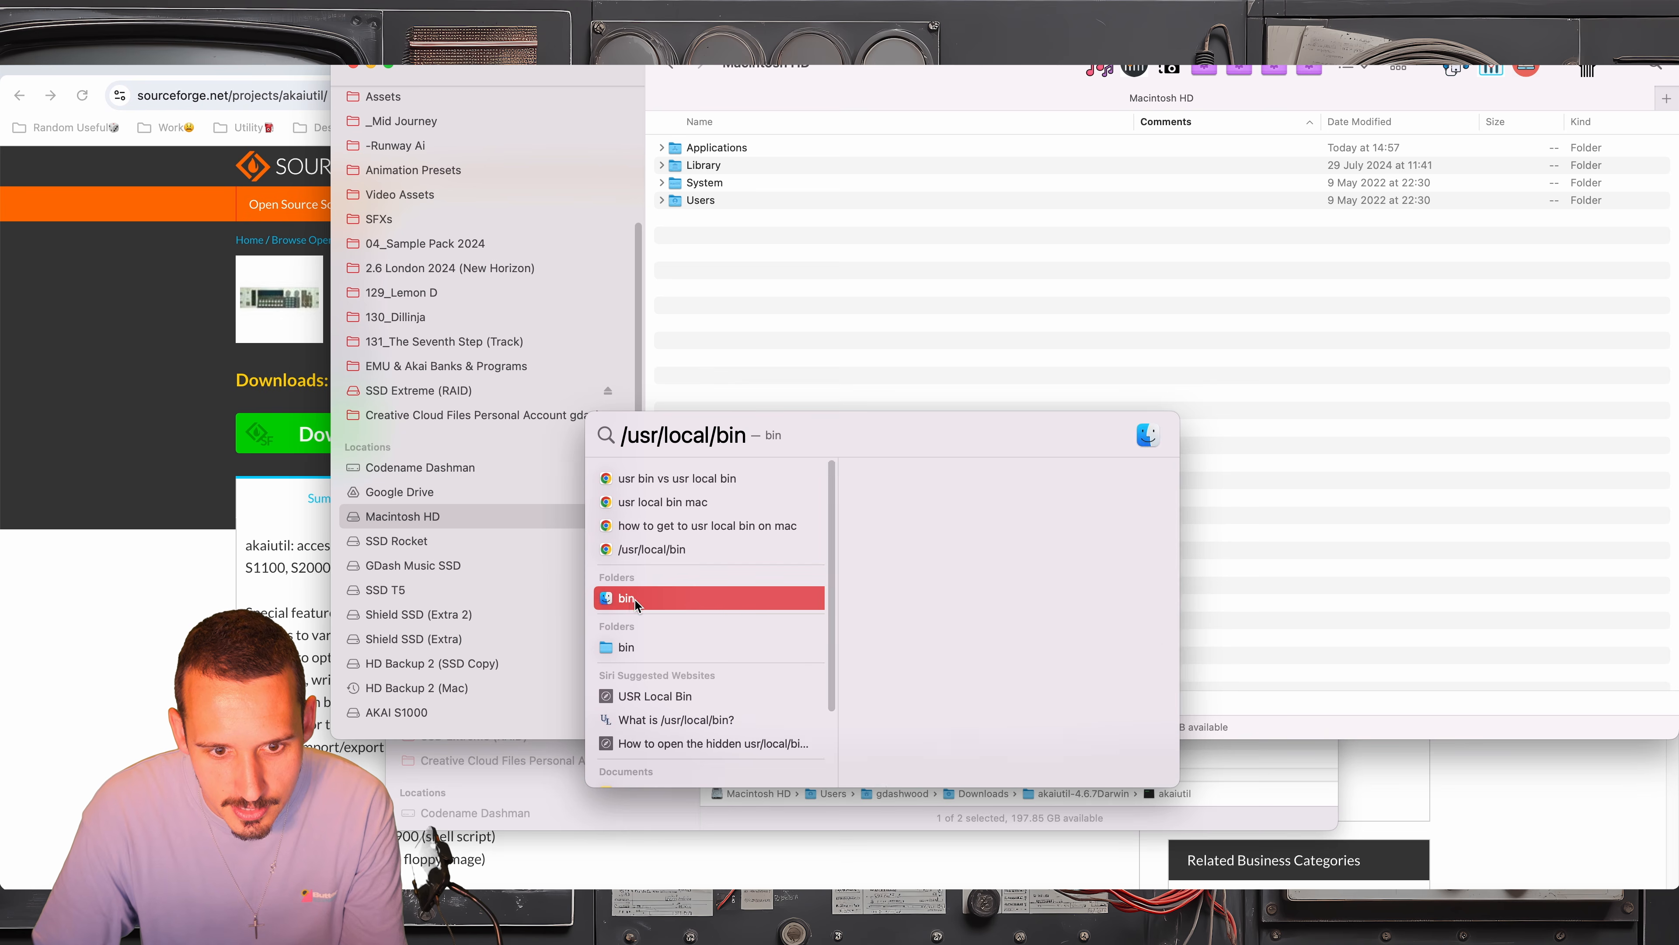
{"action": "key", "text": "super+Return"}
Examine the parent folders of local, visiting Macintosh HD and returning to local
{"action": "left_click_drag", "start_coordinate": [762, 88], "coordinate": [984, 311]}
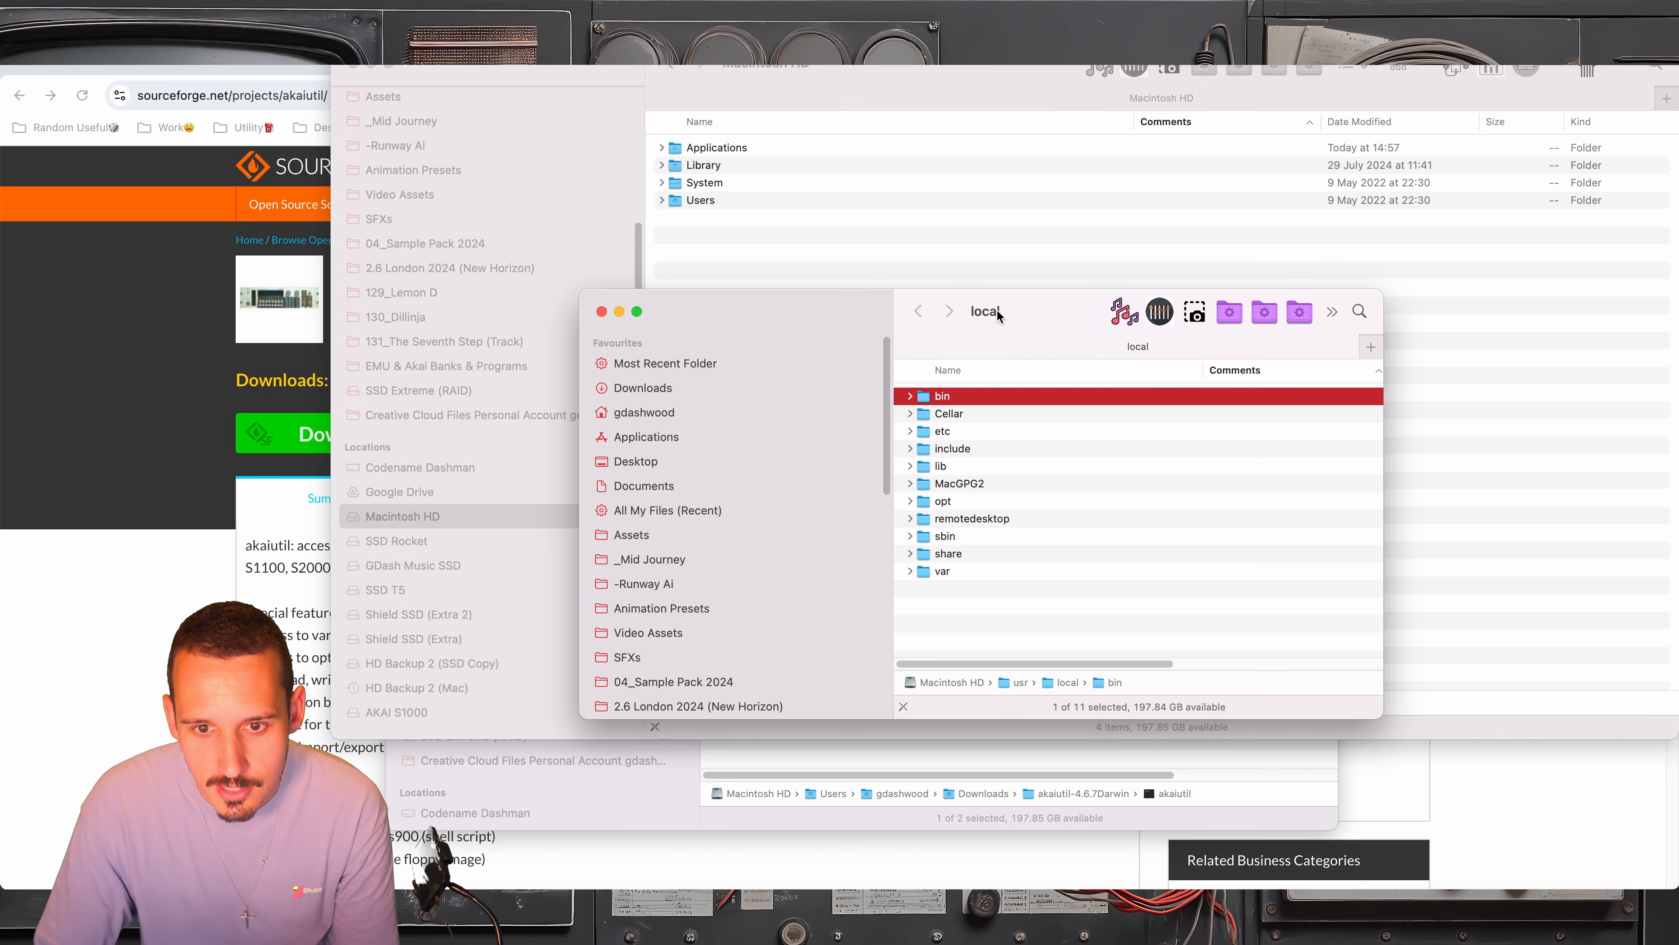
{"action": "left_click", "coordinate": [986, 310], "text": "super"}
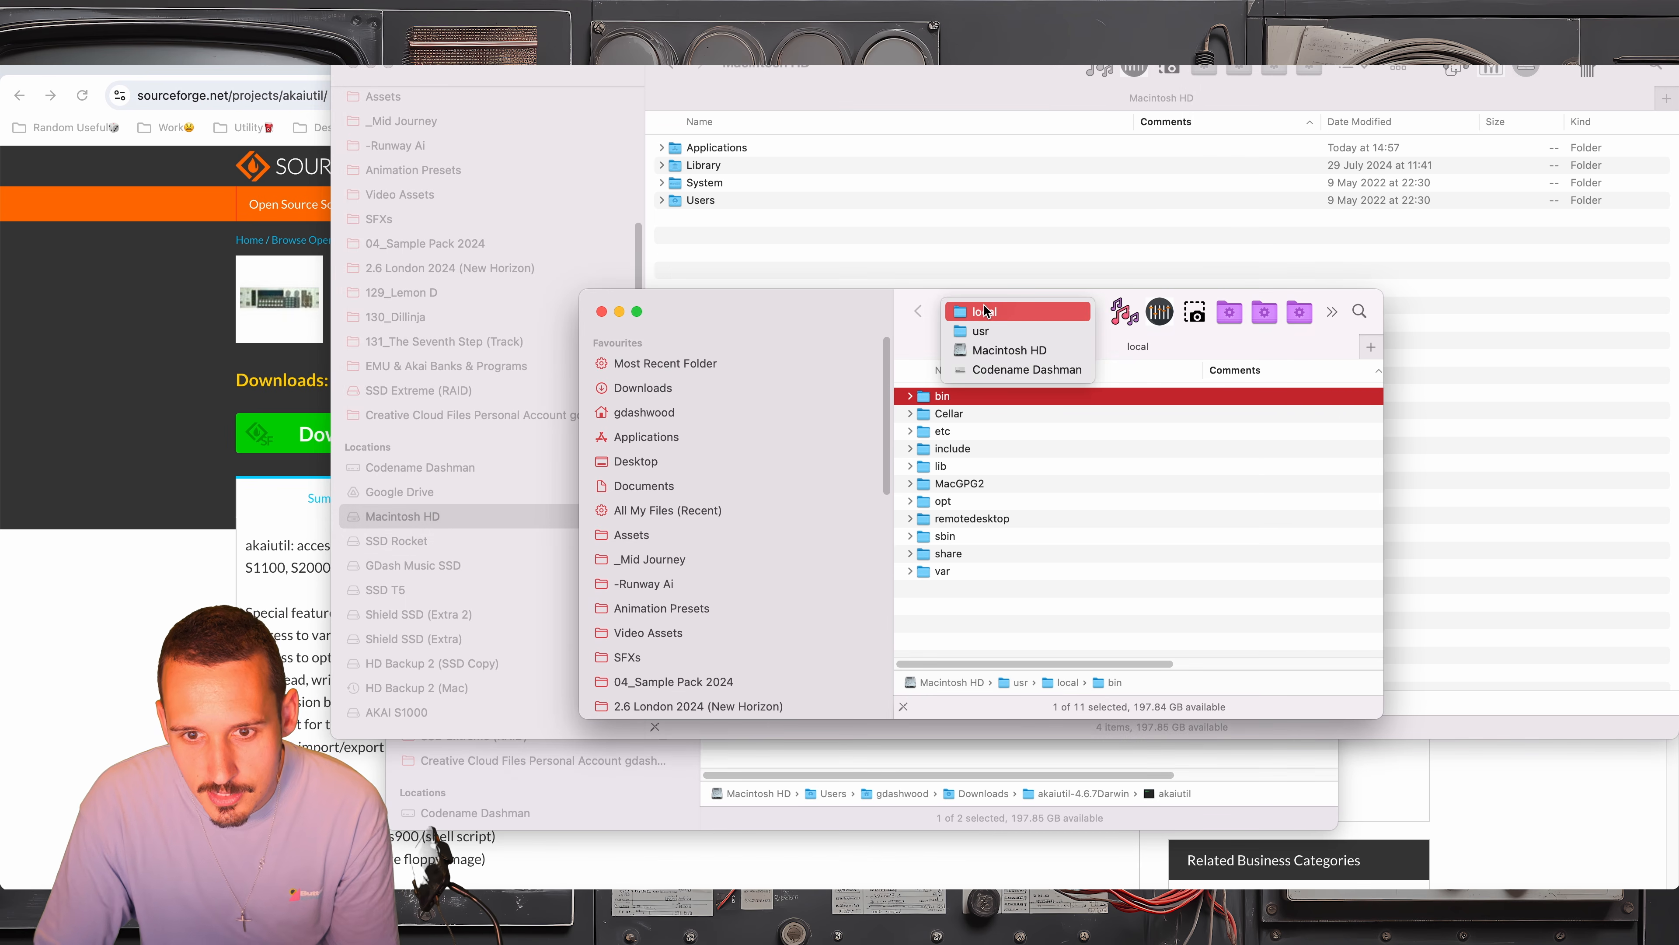
{"action": "left_click", "coordinate": [1013, 354]}
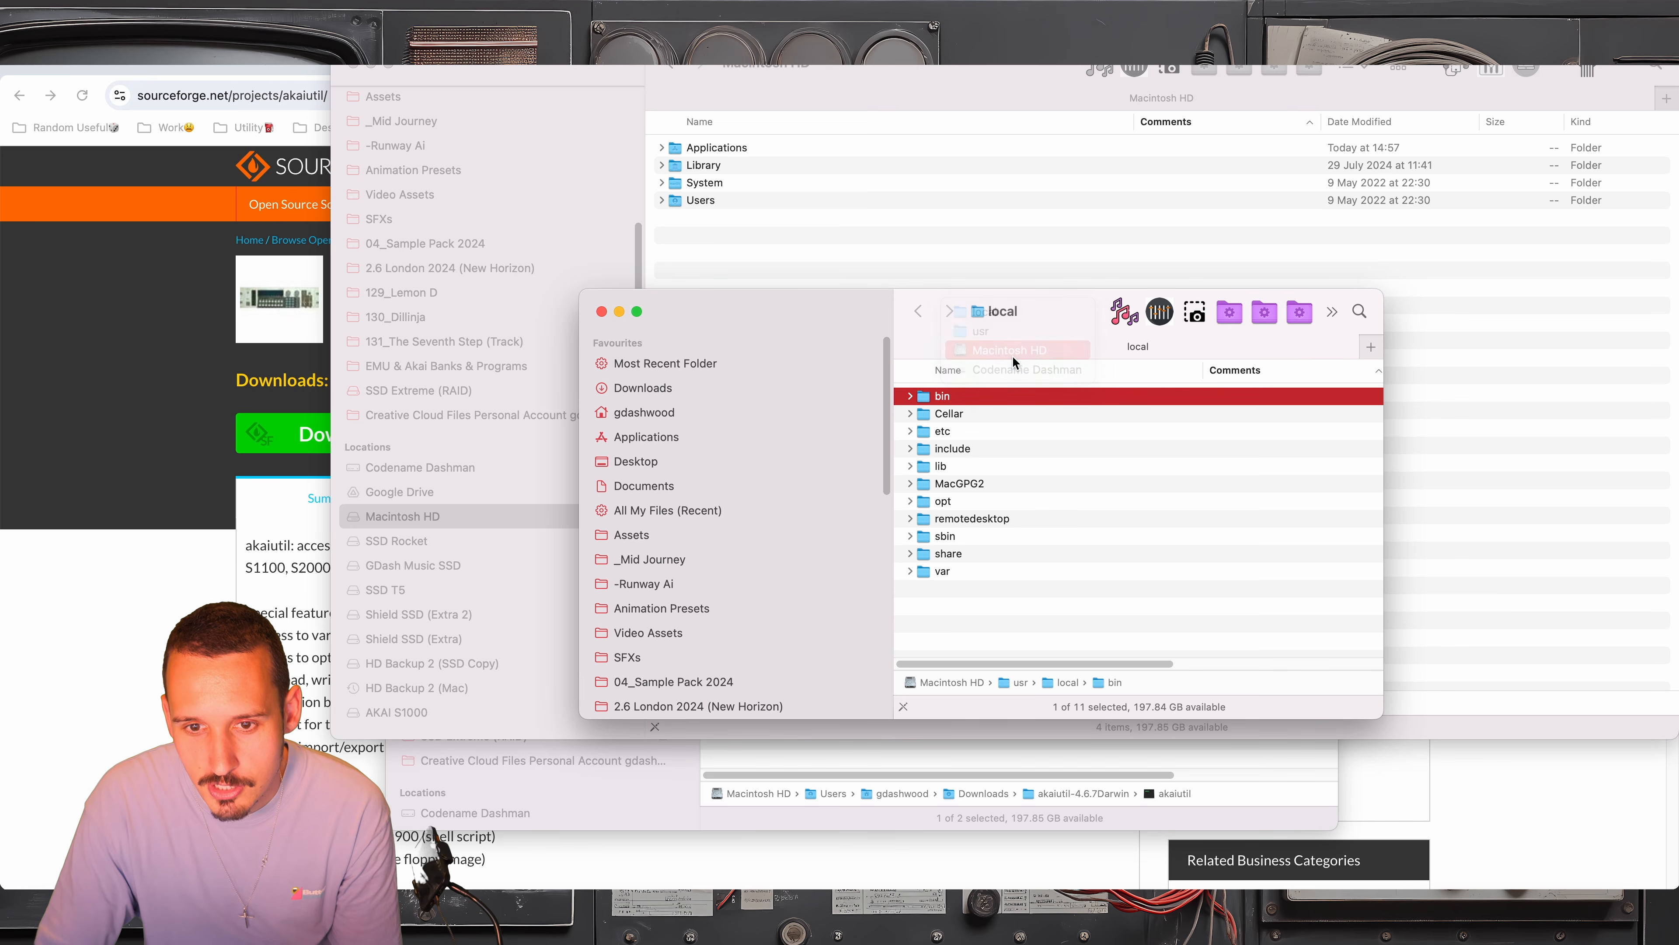
{"action": "left_click", "coordinate": [918, 311]}
{"action": "left_click", "coordinate": [989, 317], "text": "super"}
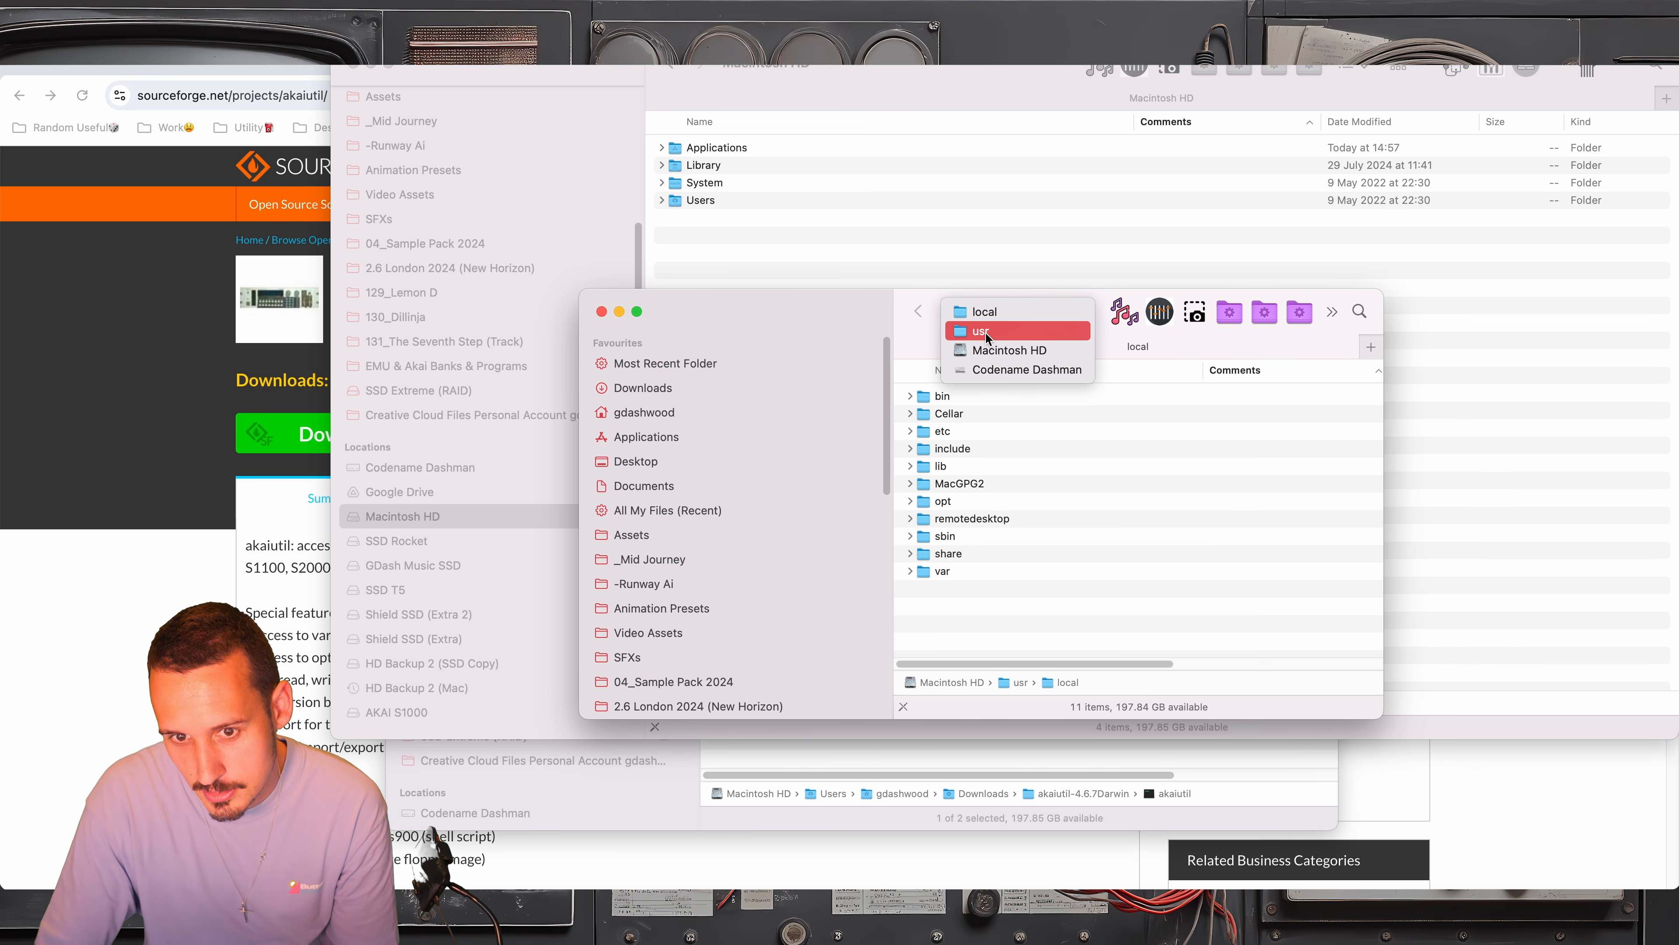
Arrange the Finder windows to keep local accessible and bring the akaiutil-4.6.7Darwin folder to the front
{"action": "left_click", "coordinate": [851, 304]}
{"action": "left_click_drag", "start_coordinate": [806, 325], "coordinate": [705, 324]}
{"action": "left_click", "coordinate": [833, 395]}
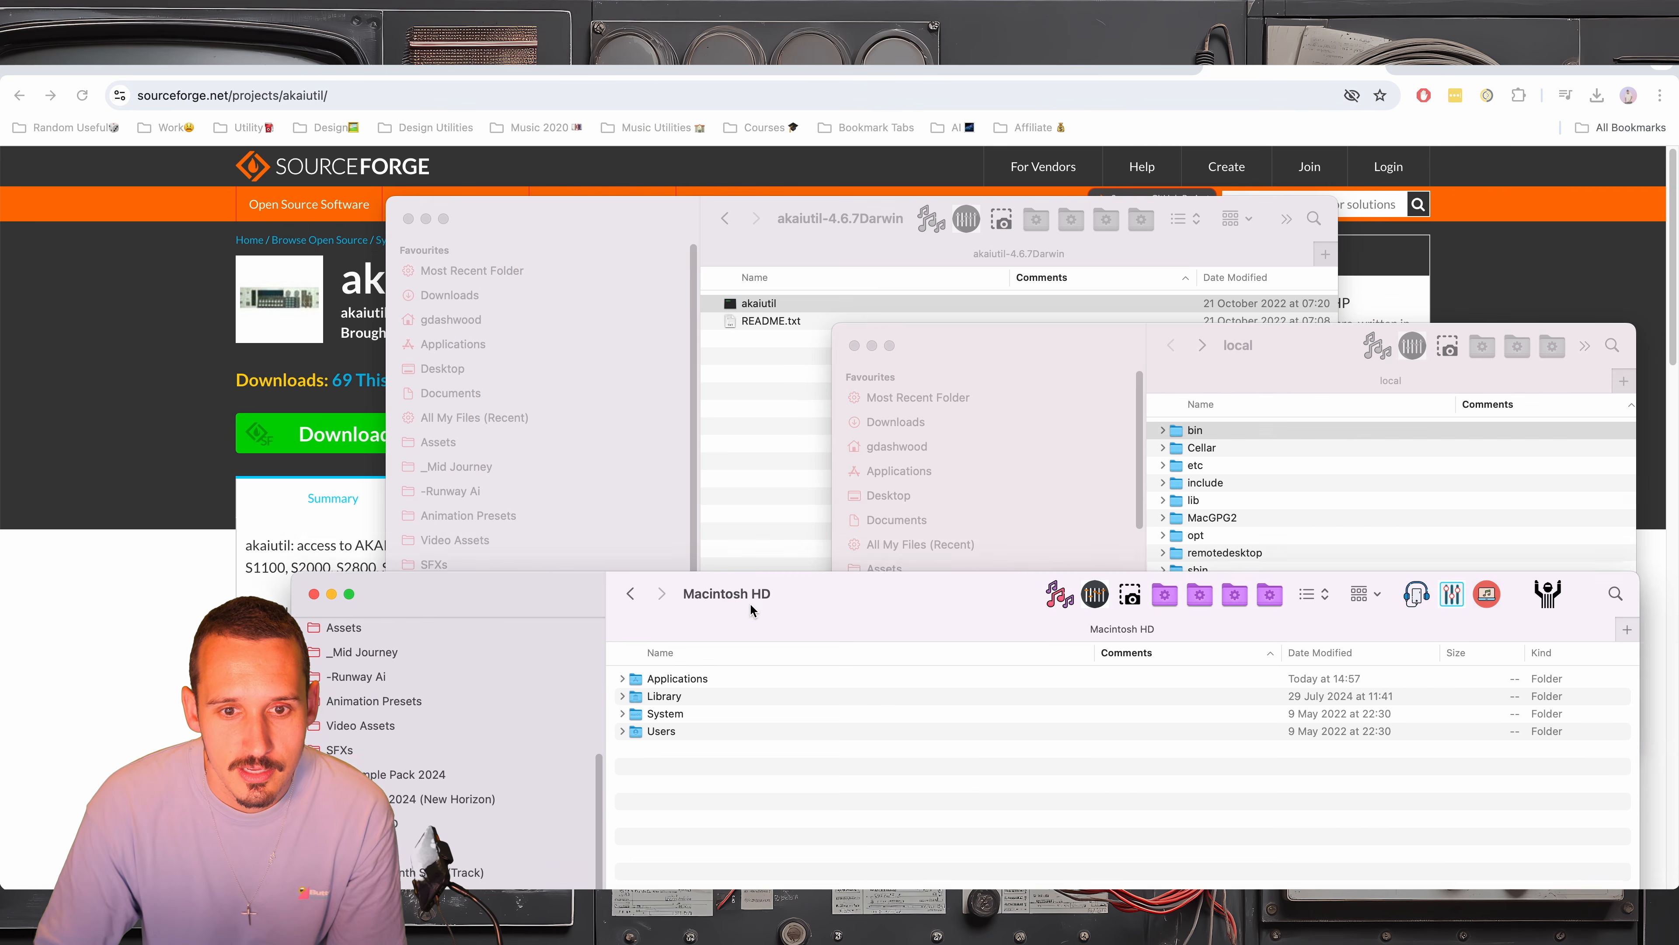
{"action": "left_click_drag", "start_coordinate": [768, 303], "coordinate": [716, 240]}
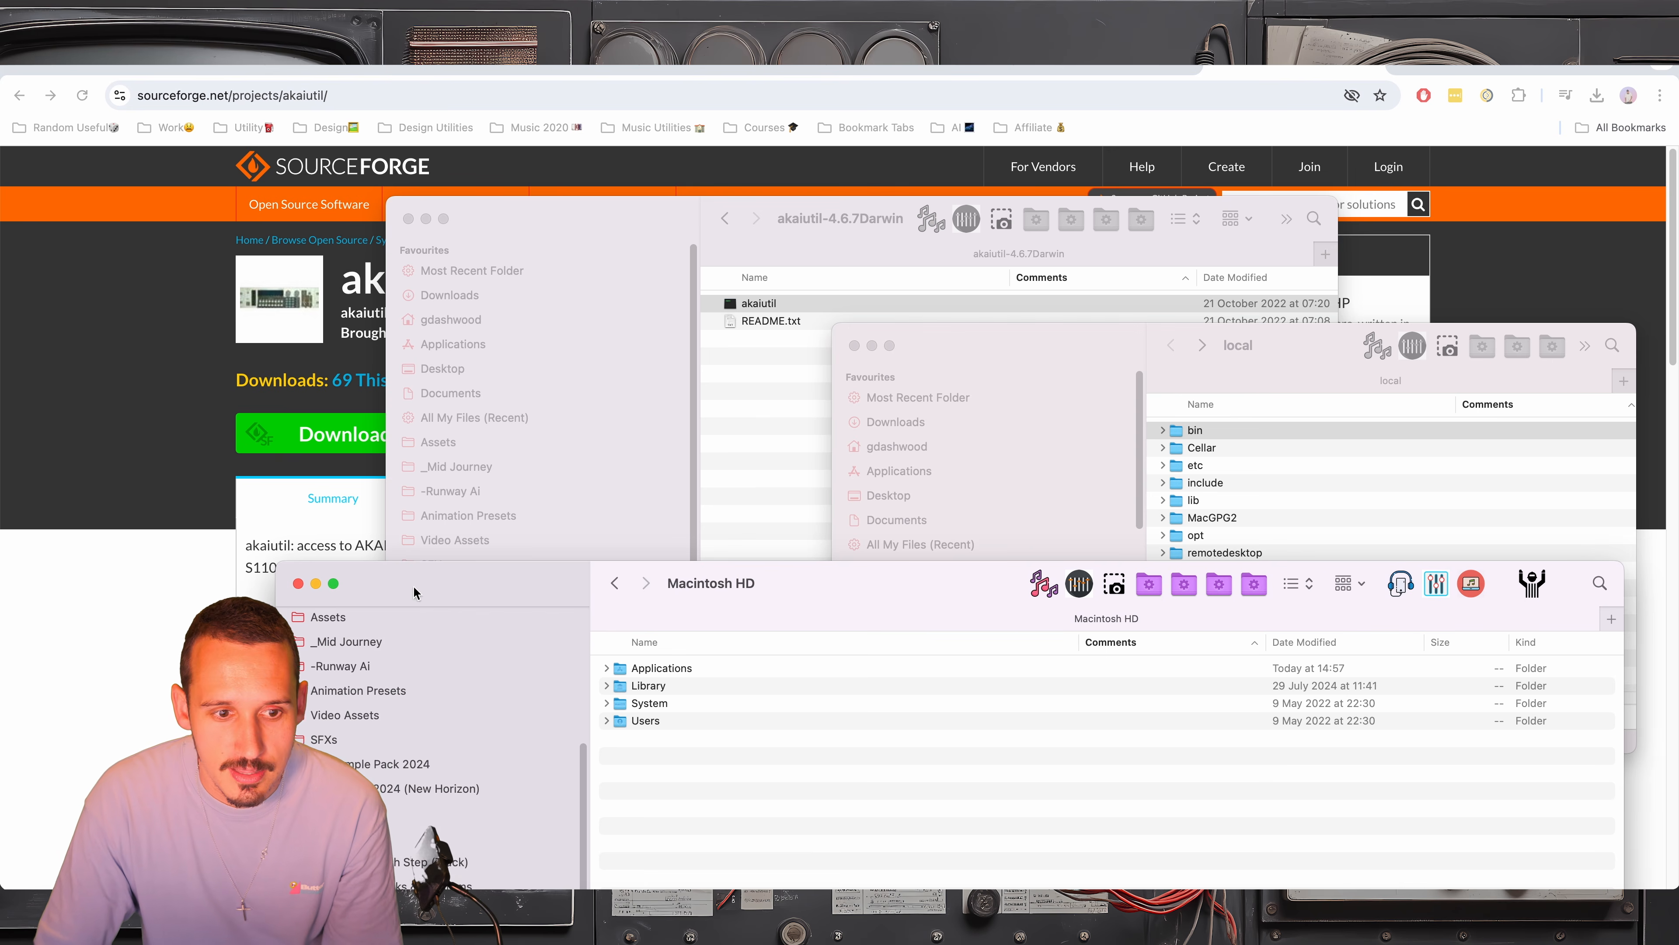
Open Terminal with the Macintosh HD Finder window moved behind it, and change the working directory to ~/Desktop
{"action": "left_click_drag", "start_coordinate": [413, 591], "coordinate": [322, 177]}
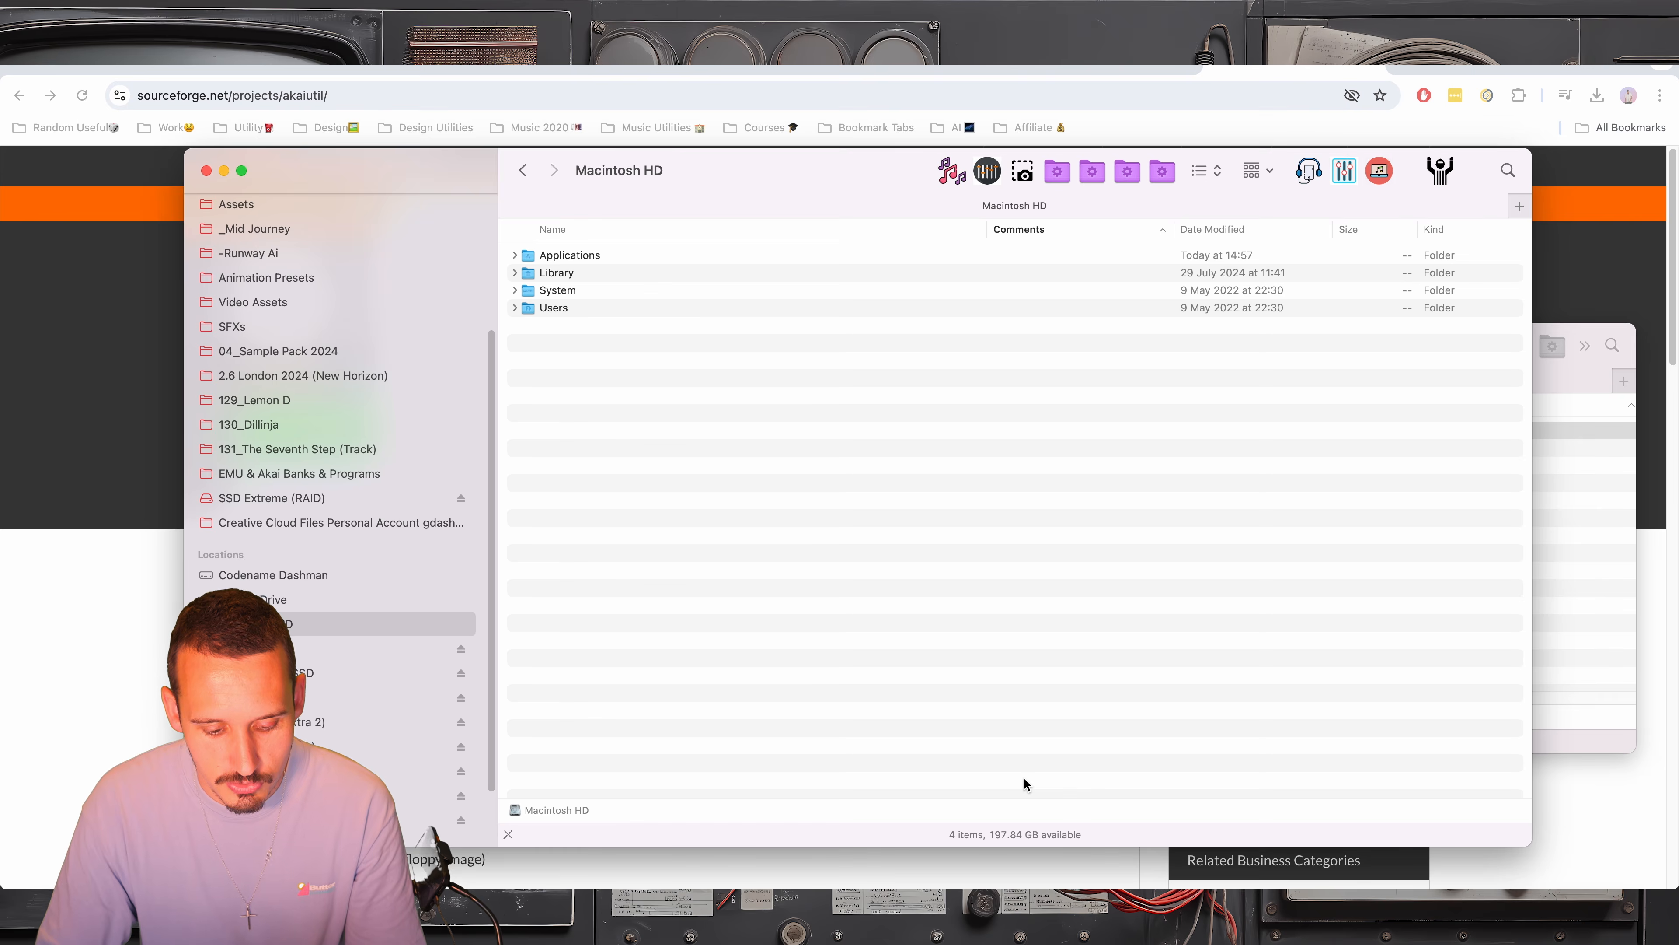
{"action": "key", "text": "super+space"}
{"action": "type", "text": "ter"}
{"action": "key", "text": "Return"}
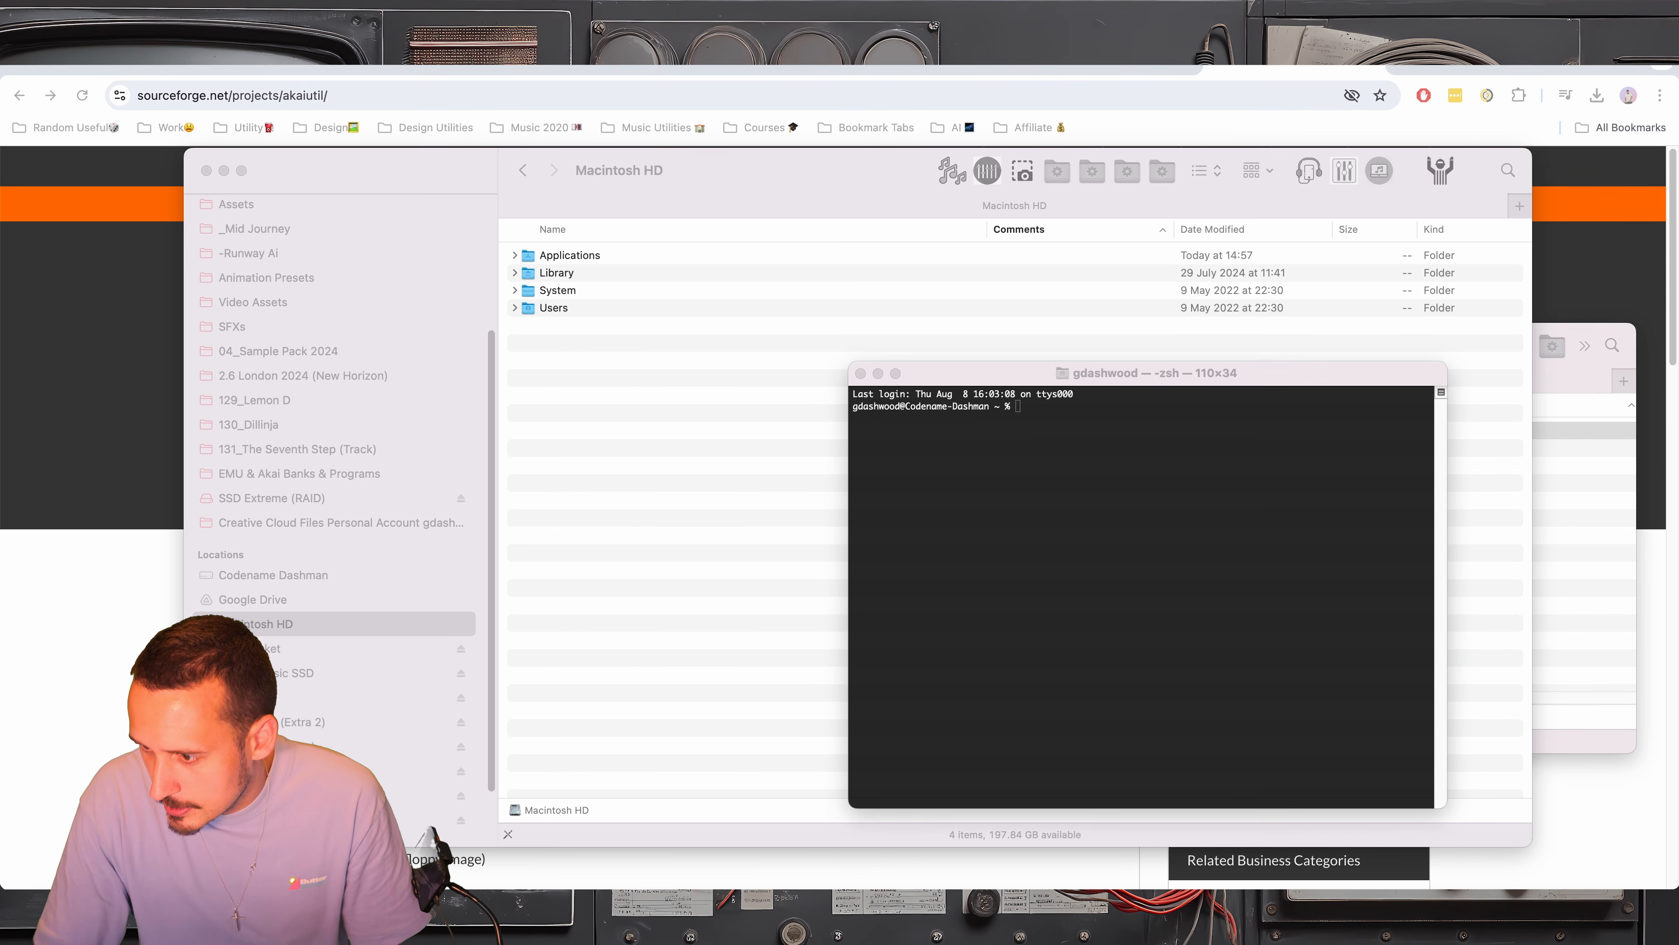
{"action": "type", "text": "cd"}
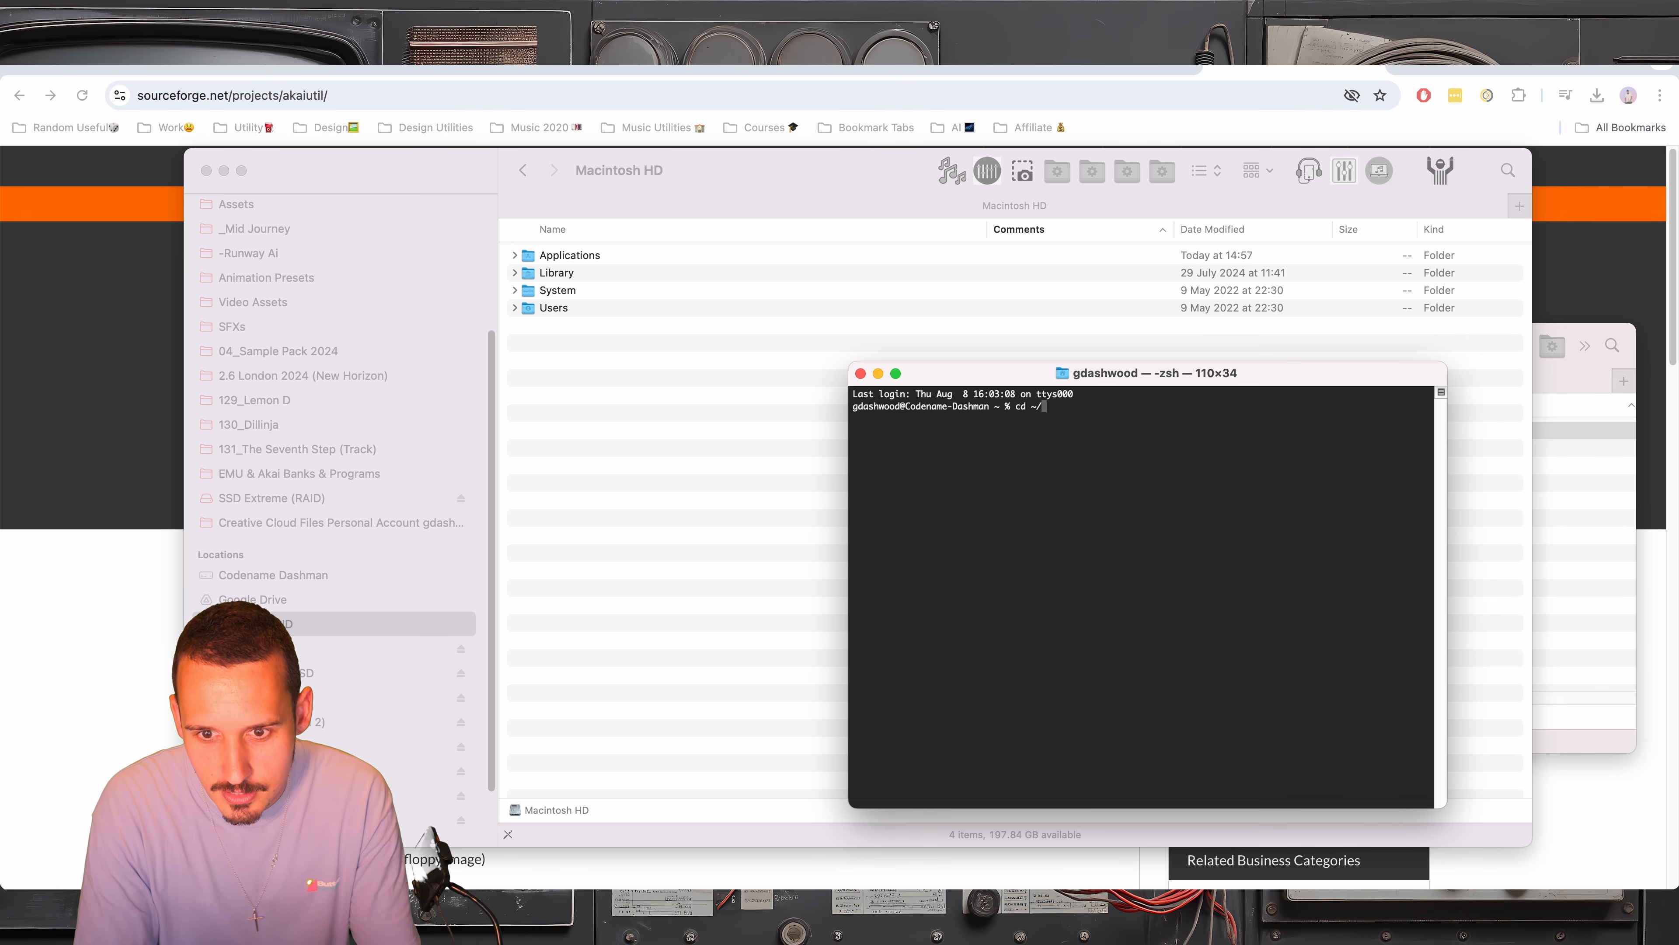
{"action": "type", "text": "~/Desktop"}
{"action": "key", "text": "Return"}
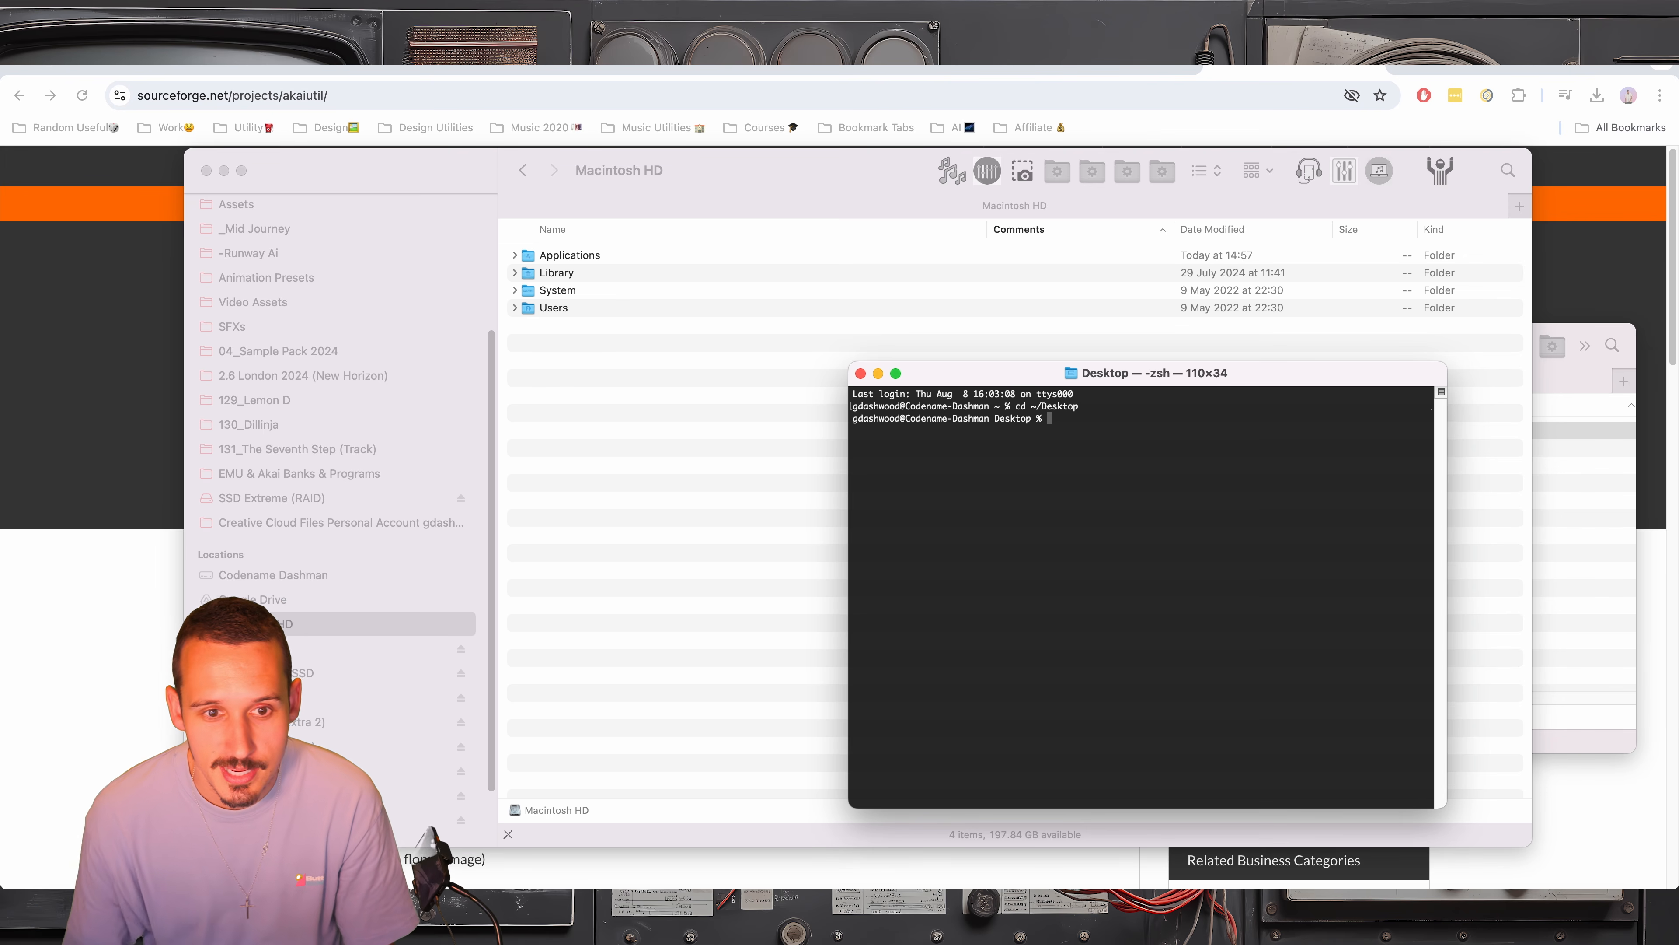
Show the Desktop folder in Finder with Awave & Akai Util & Emulator X3 collapsed, and place the window beside Terminal
{"action": "scroll", "coordinate": [343, 343], "scroll_direction": "up", "scroll_amount": 5}
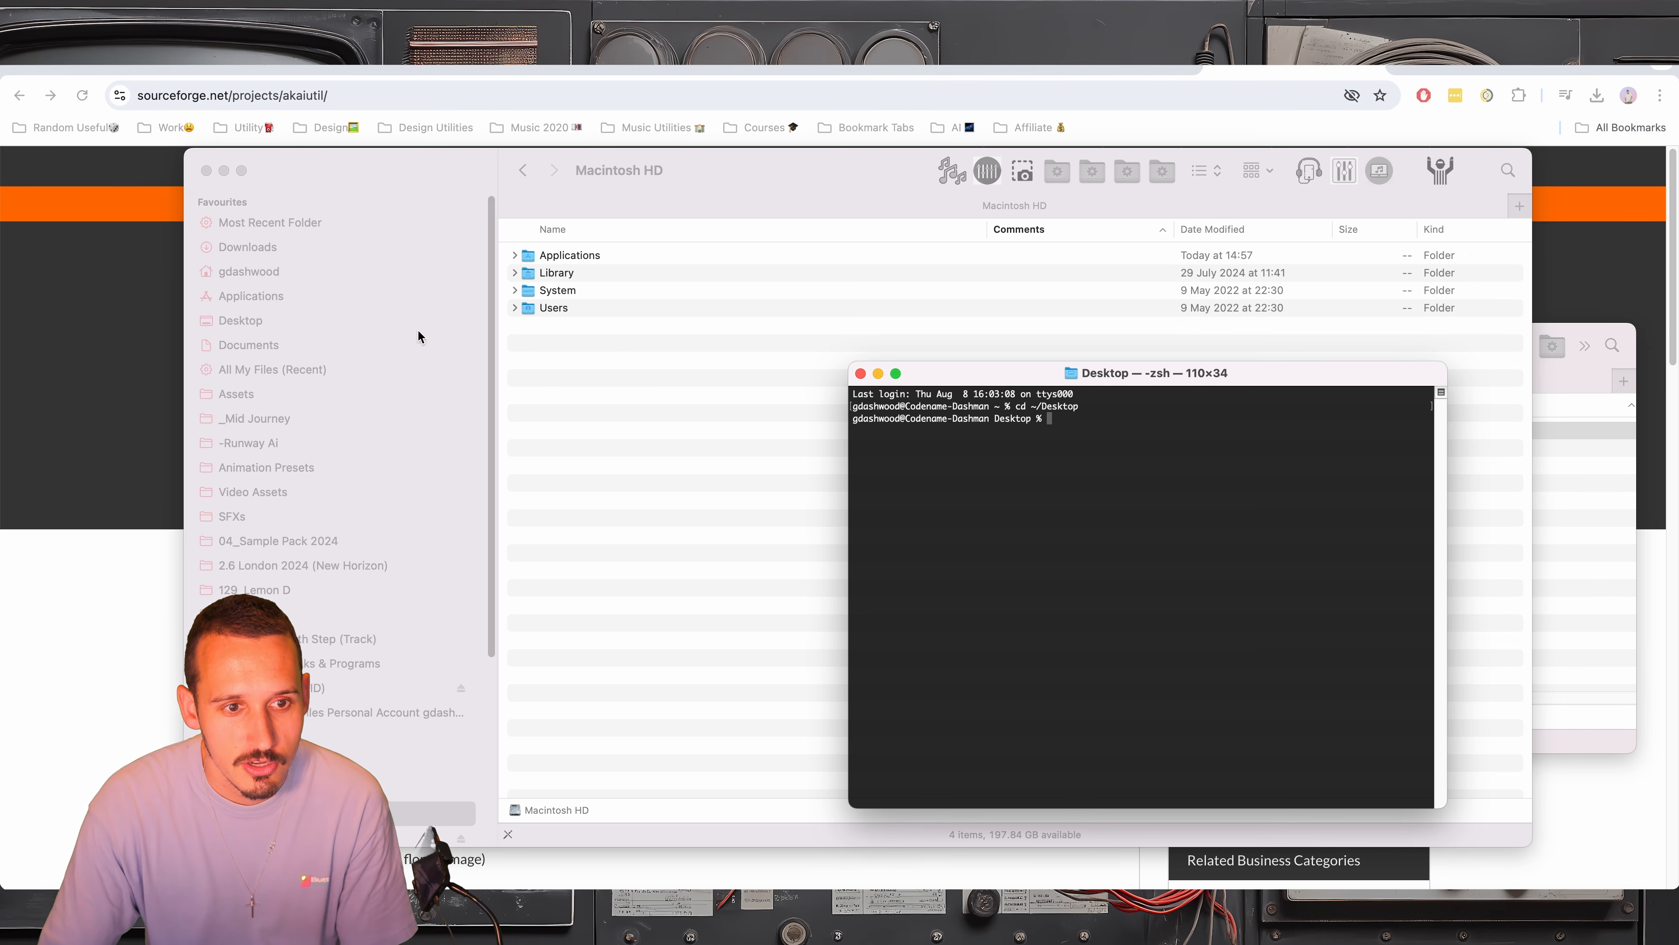
{"action": "left_click", "coordinate": [250, 306]}
{"action": "left_click", "coordinate": [248, 327]}
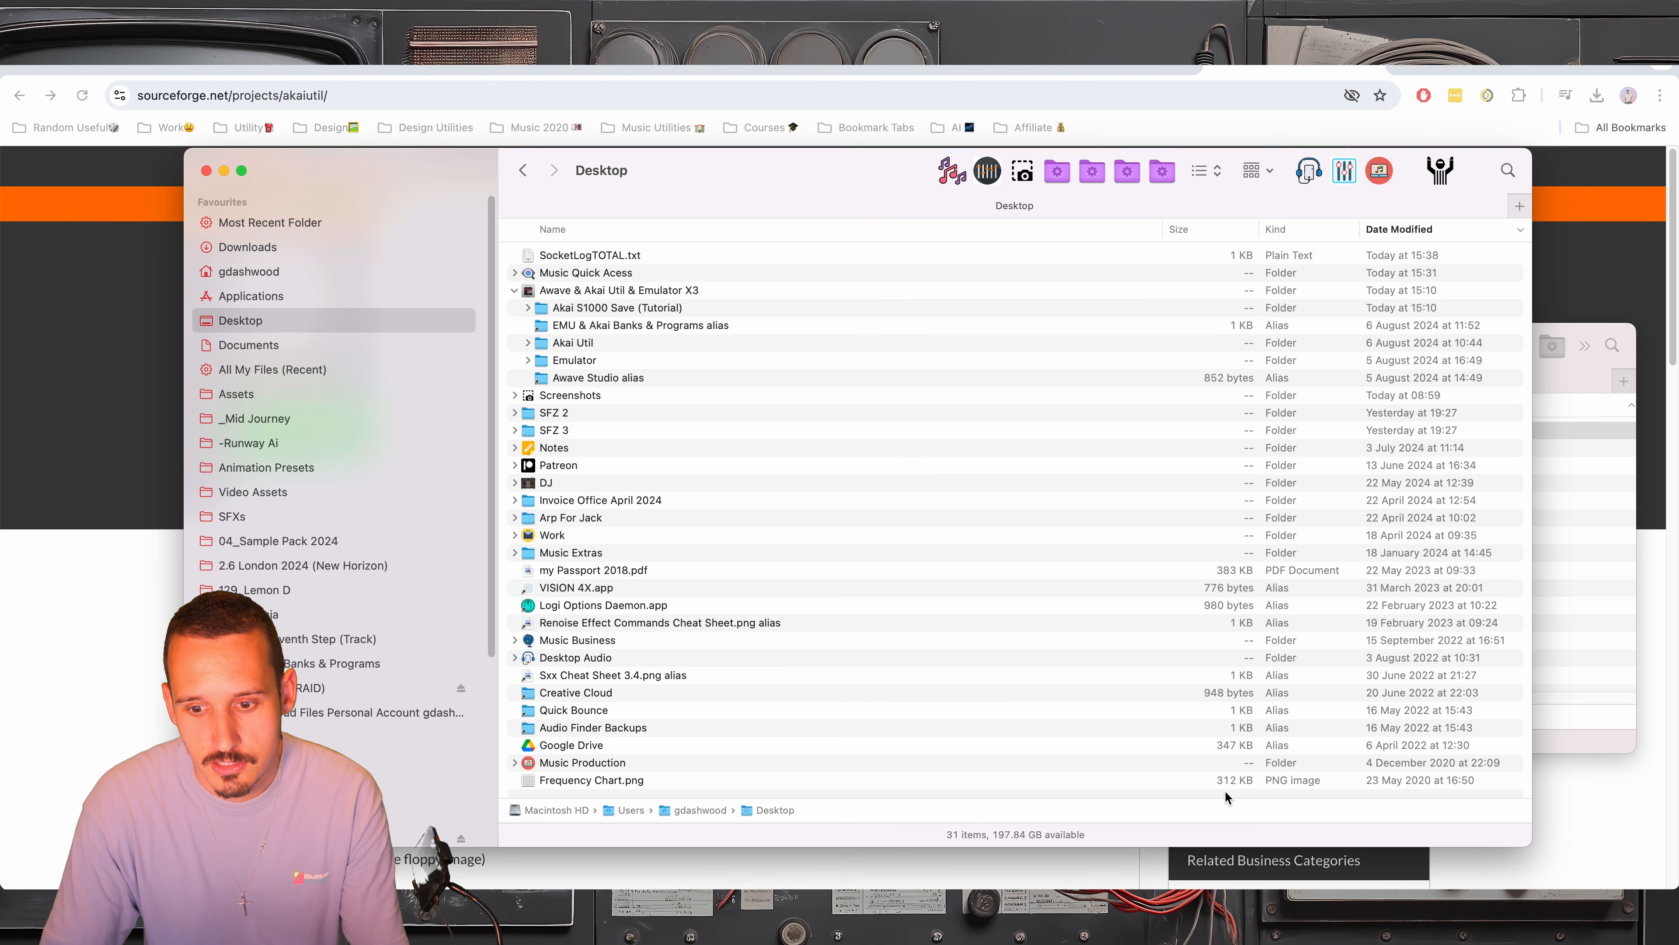
{"action": "left_click", "coordinate": [514, 289]}
{"action": "left_click_drag", "start_coordinate": [785, 200], "coordinate": [486, 207]}
{"action": "left_click", "coordinate": [1300, 492]}
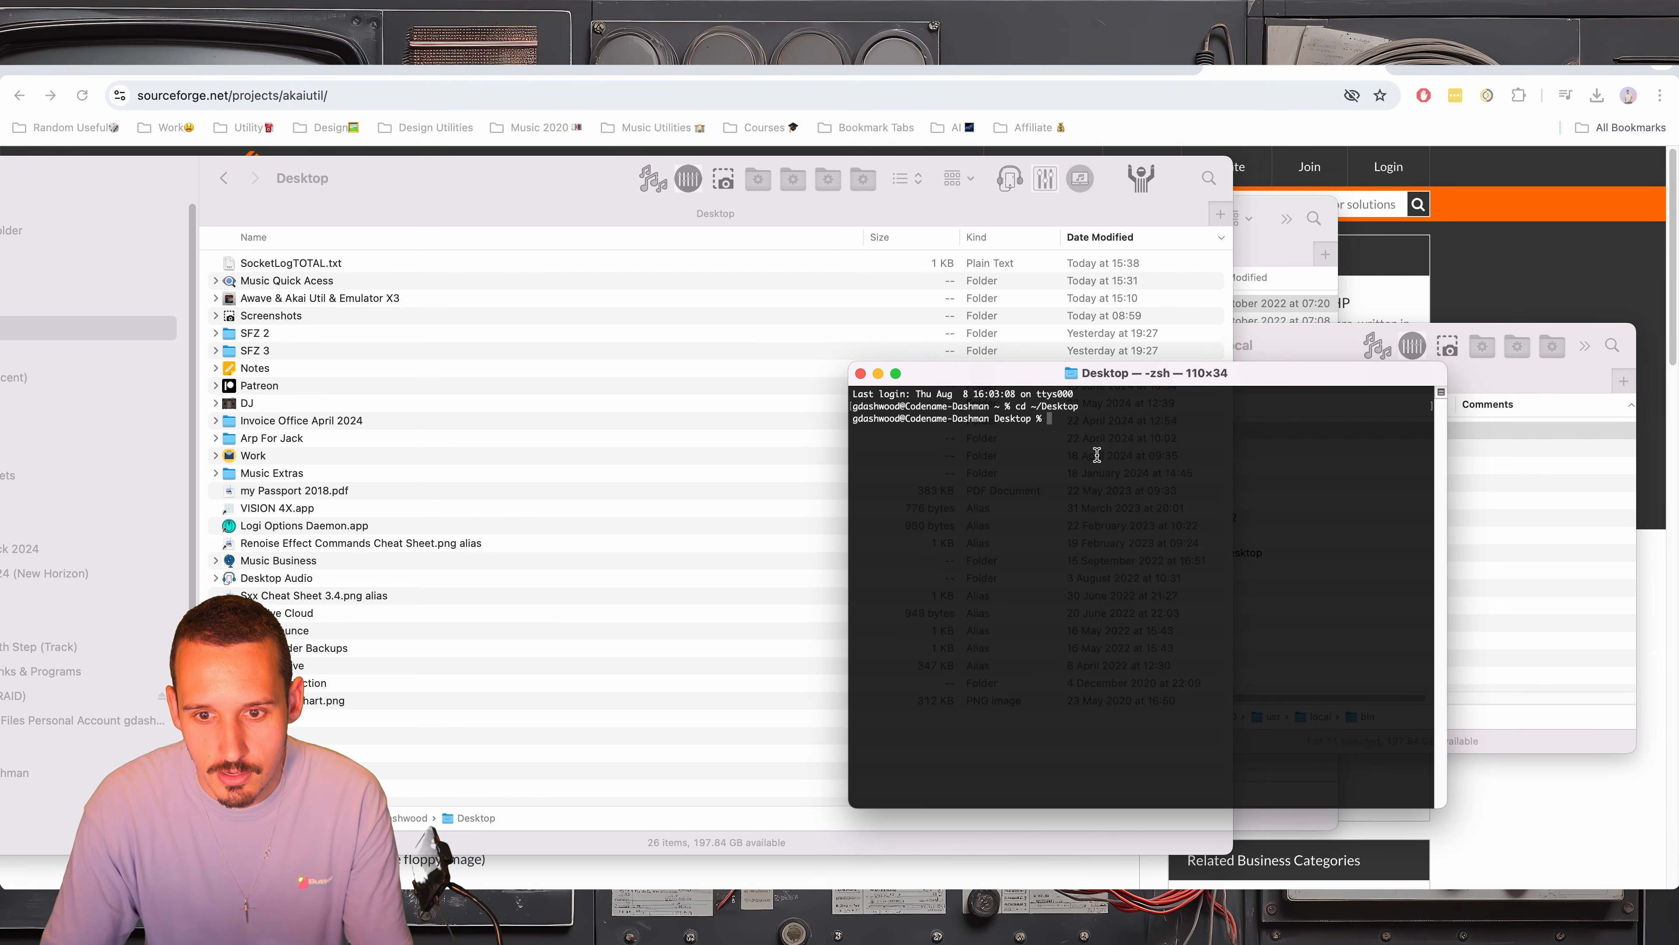
Change the Terminal directory to the Music Quick Acess folder on the Desktop, using its path from Finder
{"action": "type", "text": "cd"}
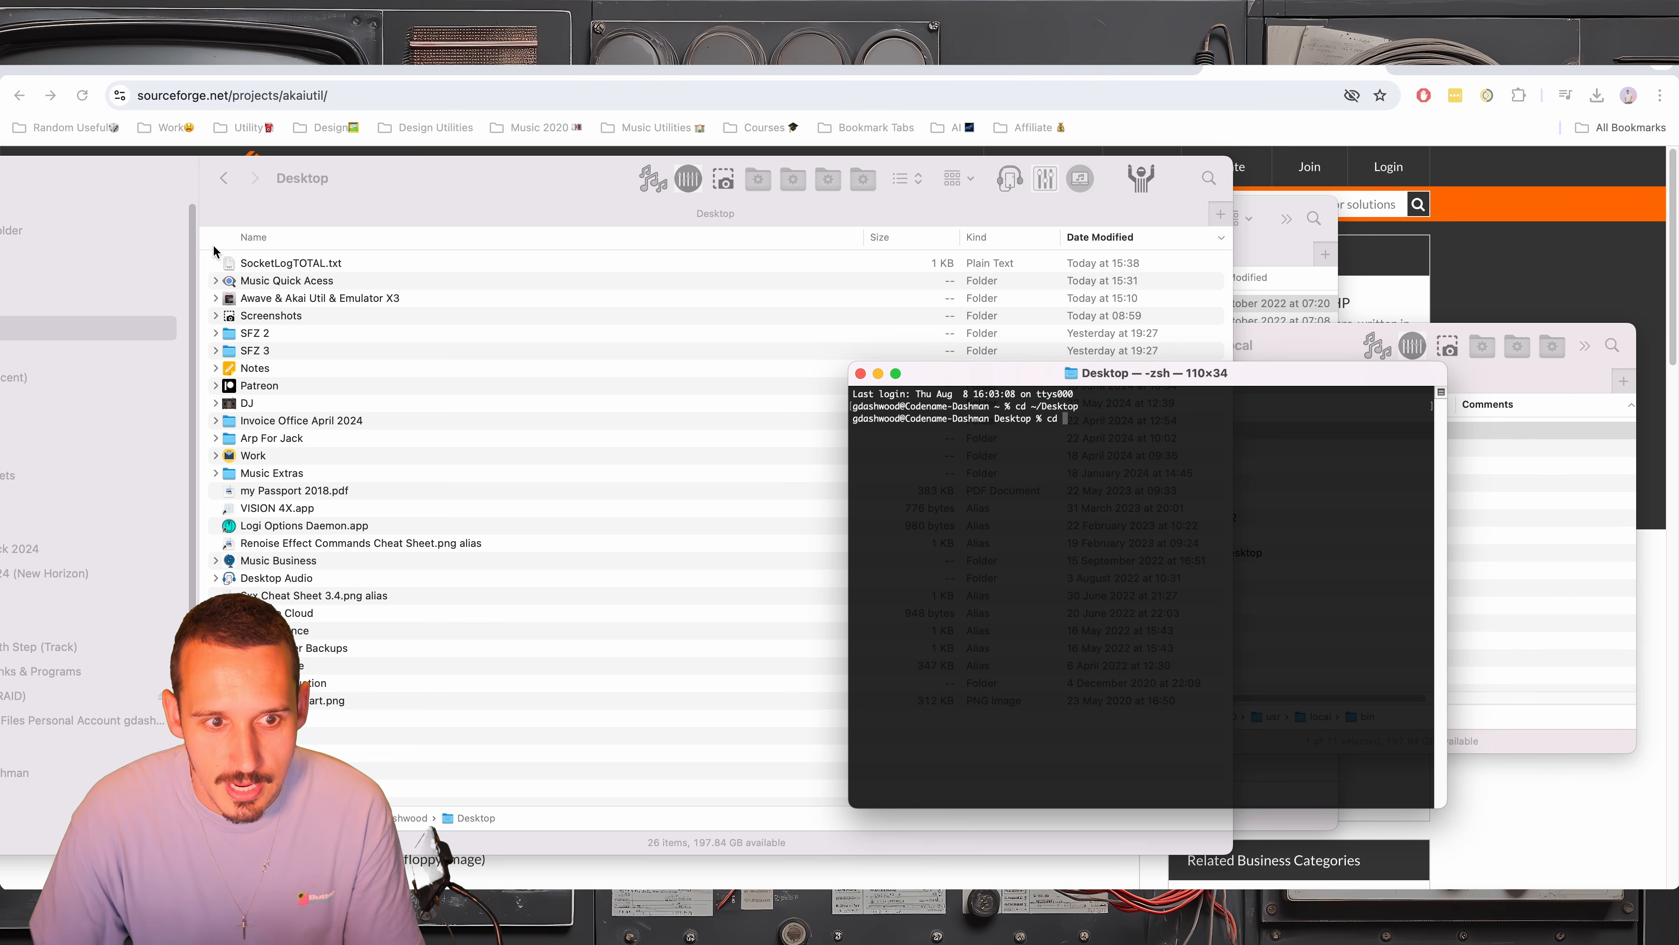
{"action": "left_click_drag", "start_coordinate": [277, 282], "coordinate": [1150, 440]}
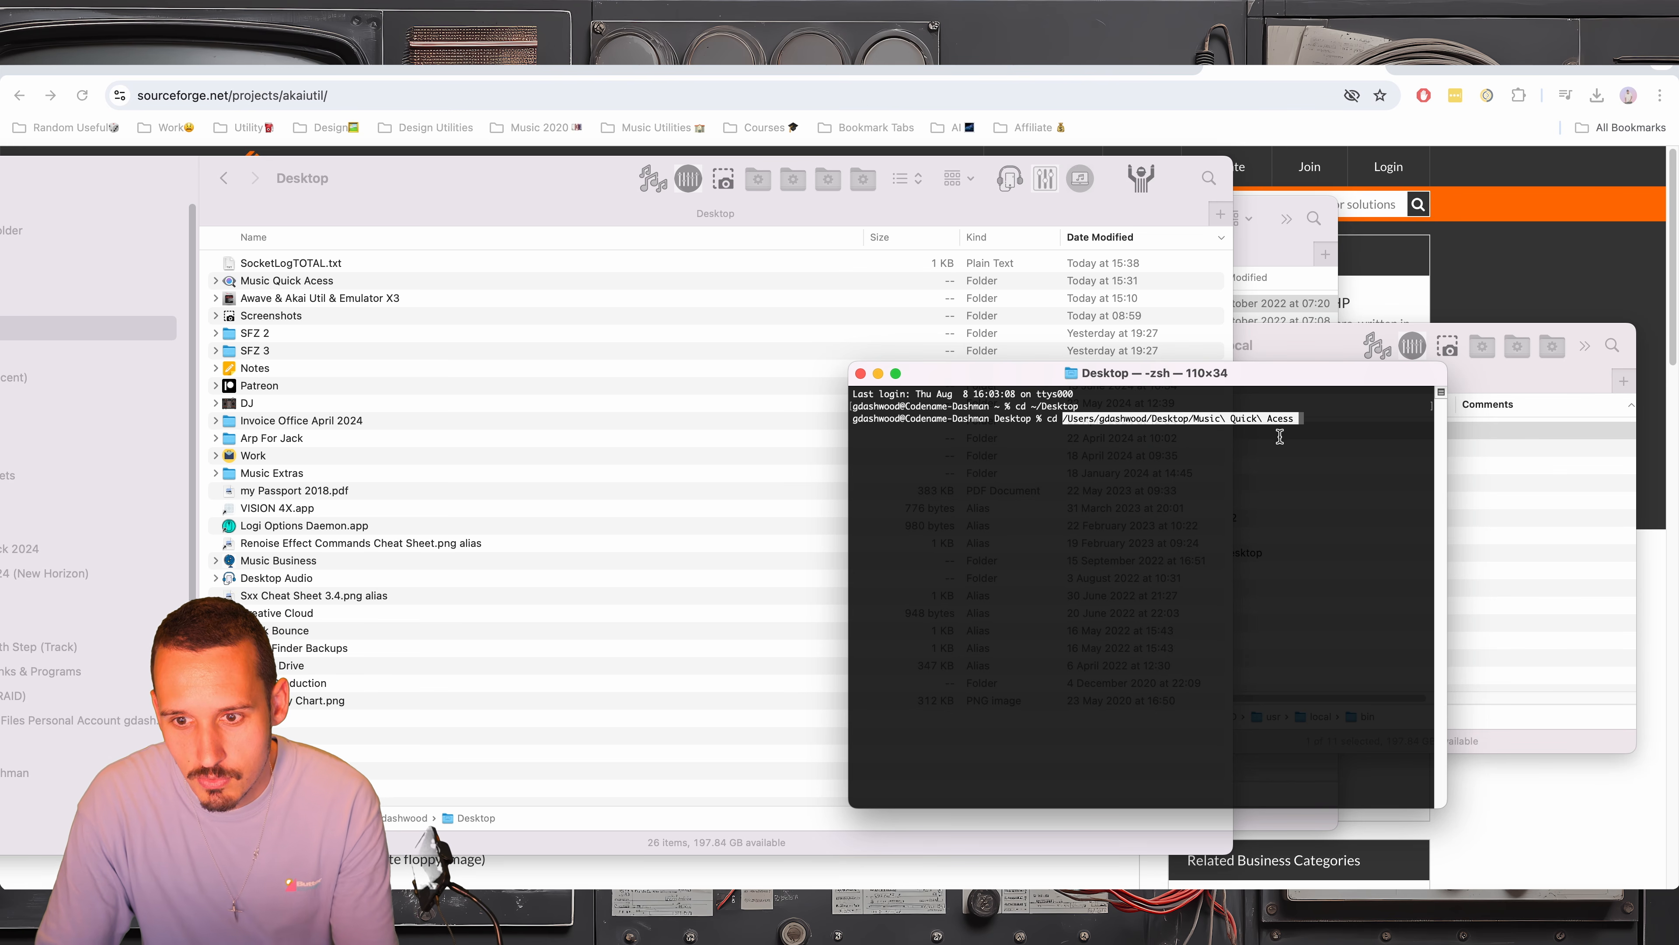
{"action": "key", "text": "Return"}
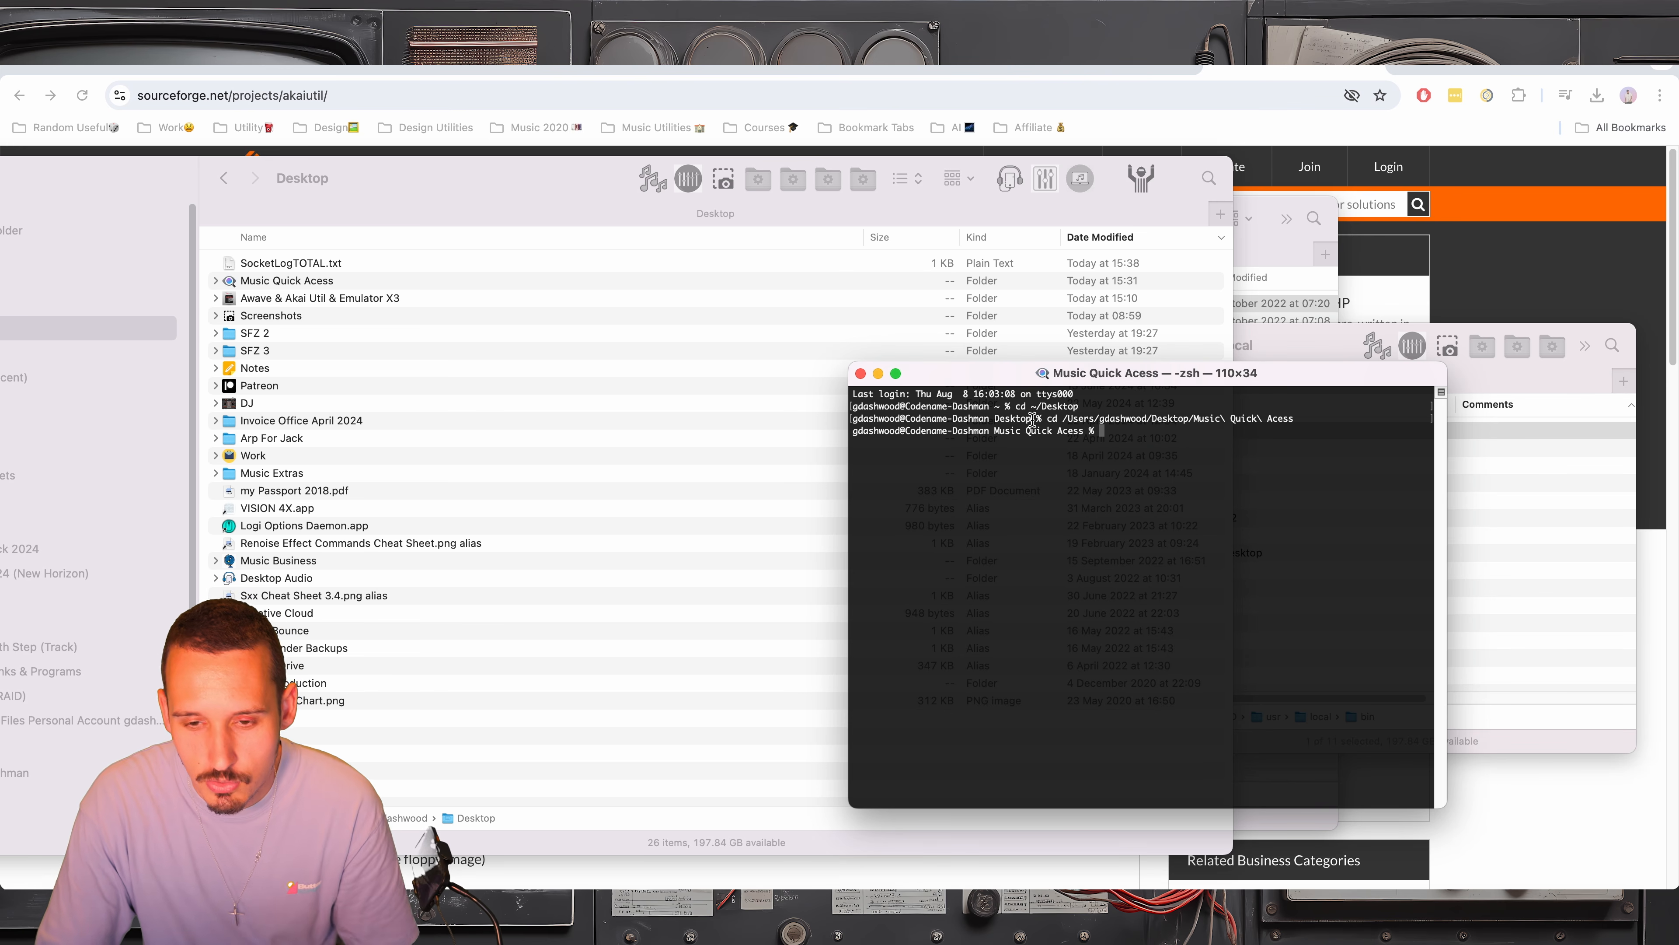
Expand Music Quick Acess and Funk Breaks for Akai in Finder, and change the Terminal directory to Funk Breaks for Akai
{"action": "left_click", "coordinate": [213, 281]}
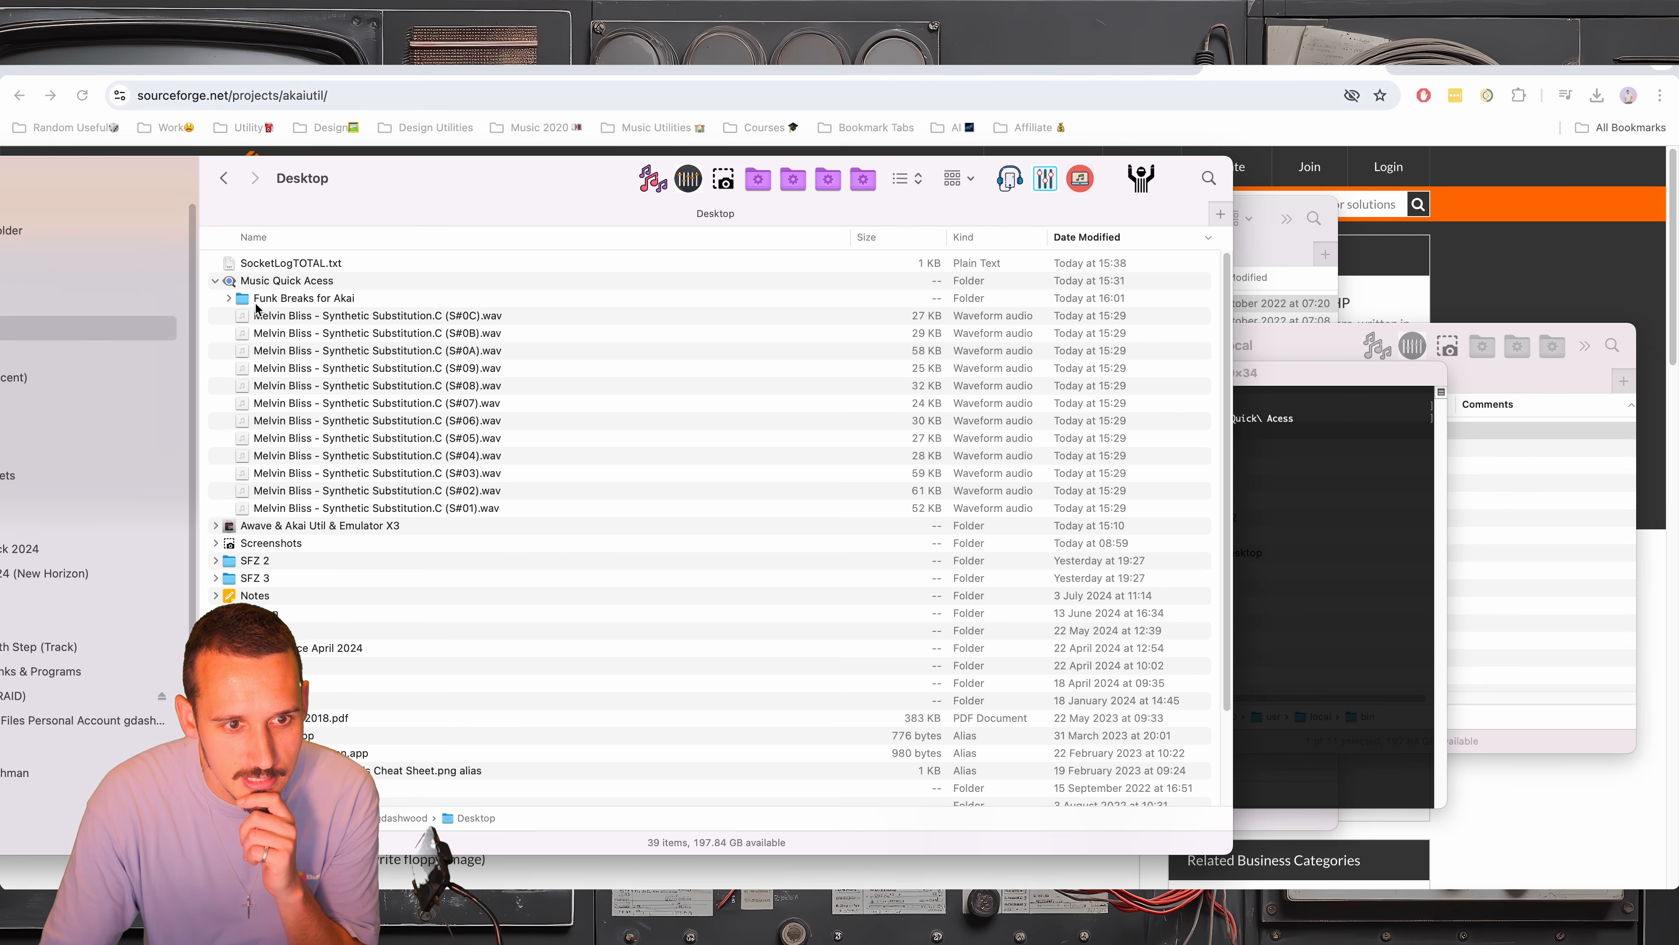
{"action": "left_click", "coordinate": [227, 298]}
{"action": "left_click", "coordinate": [288, 298]}
{"action": "left_click", "coordinate": [1234, 482]}
{"action": "type", "text": "cd"}
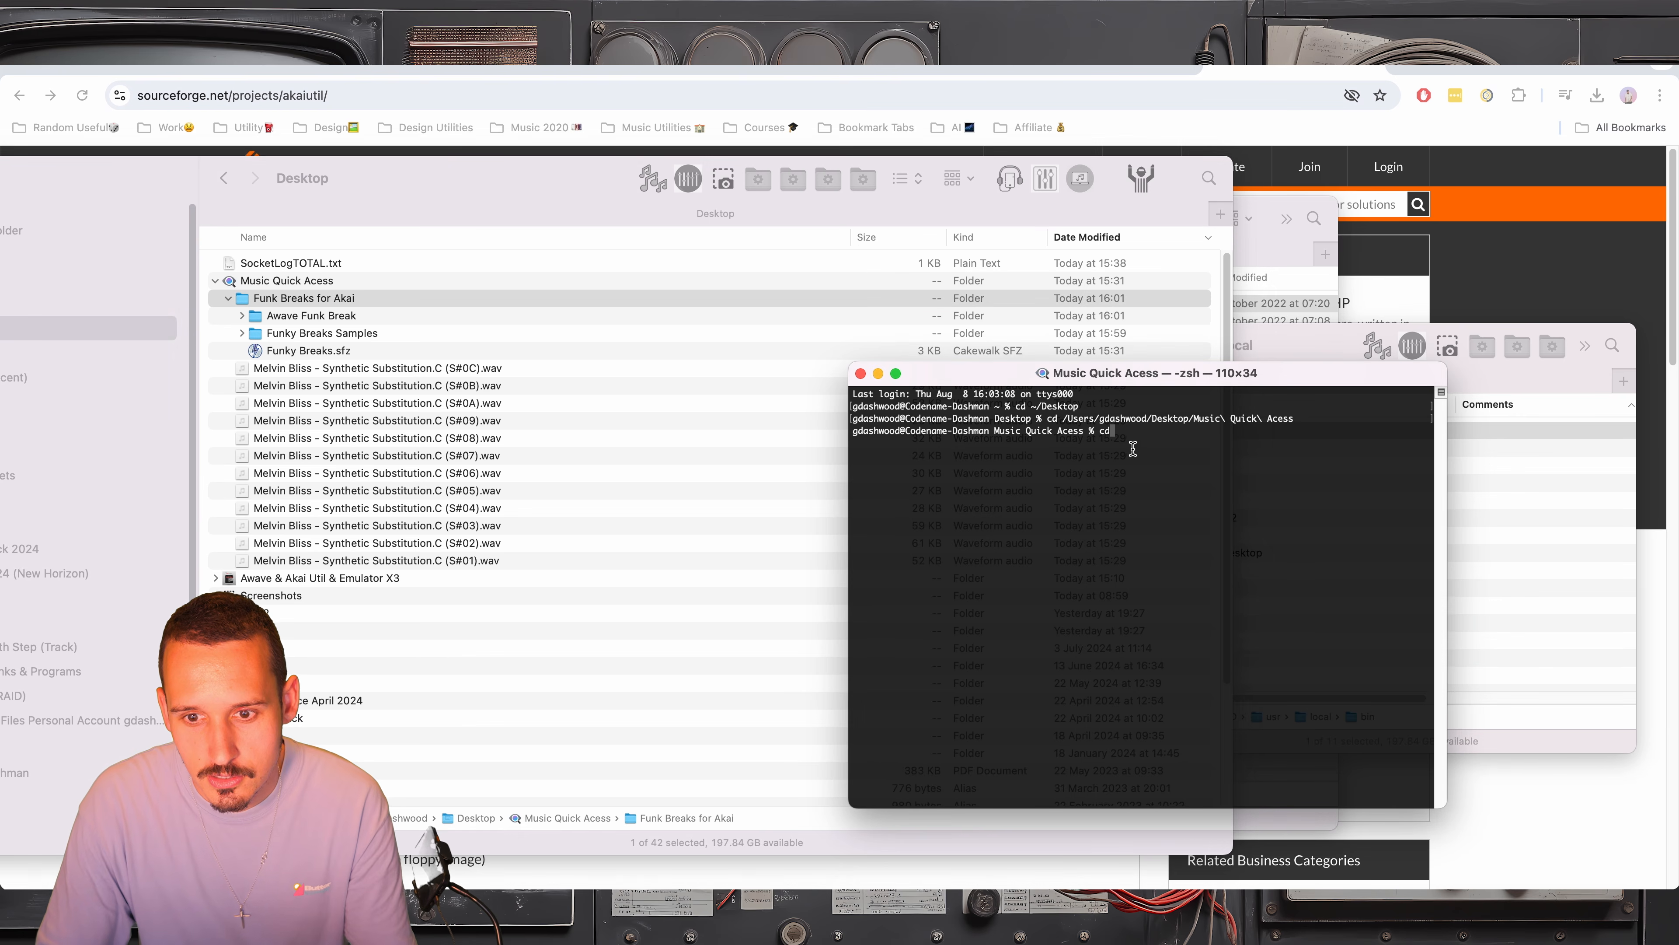
{"action": "left_click_drag", "start_coordinate": [293, 299], "coordinate": [1091, 456]}
{"action": "key", "text": "Return"}
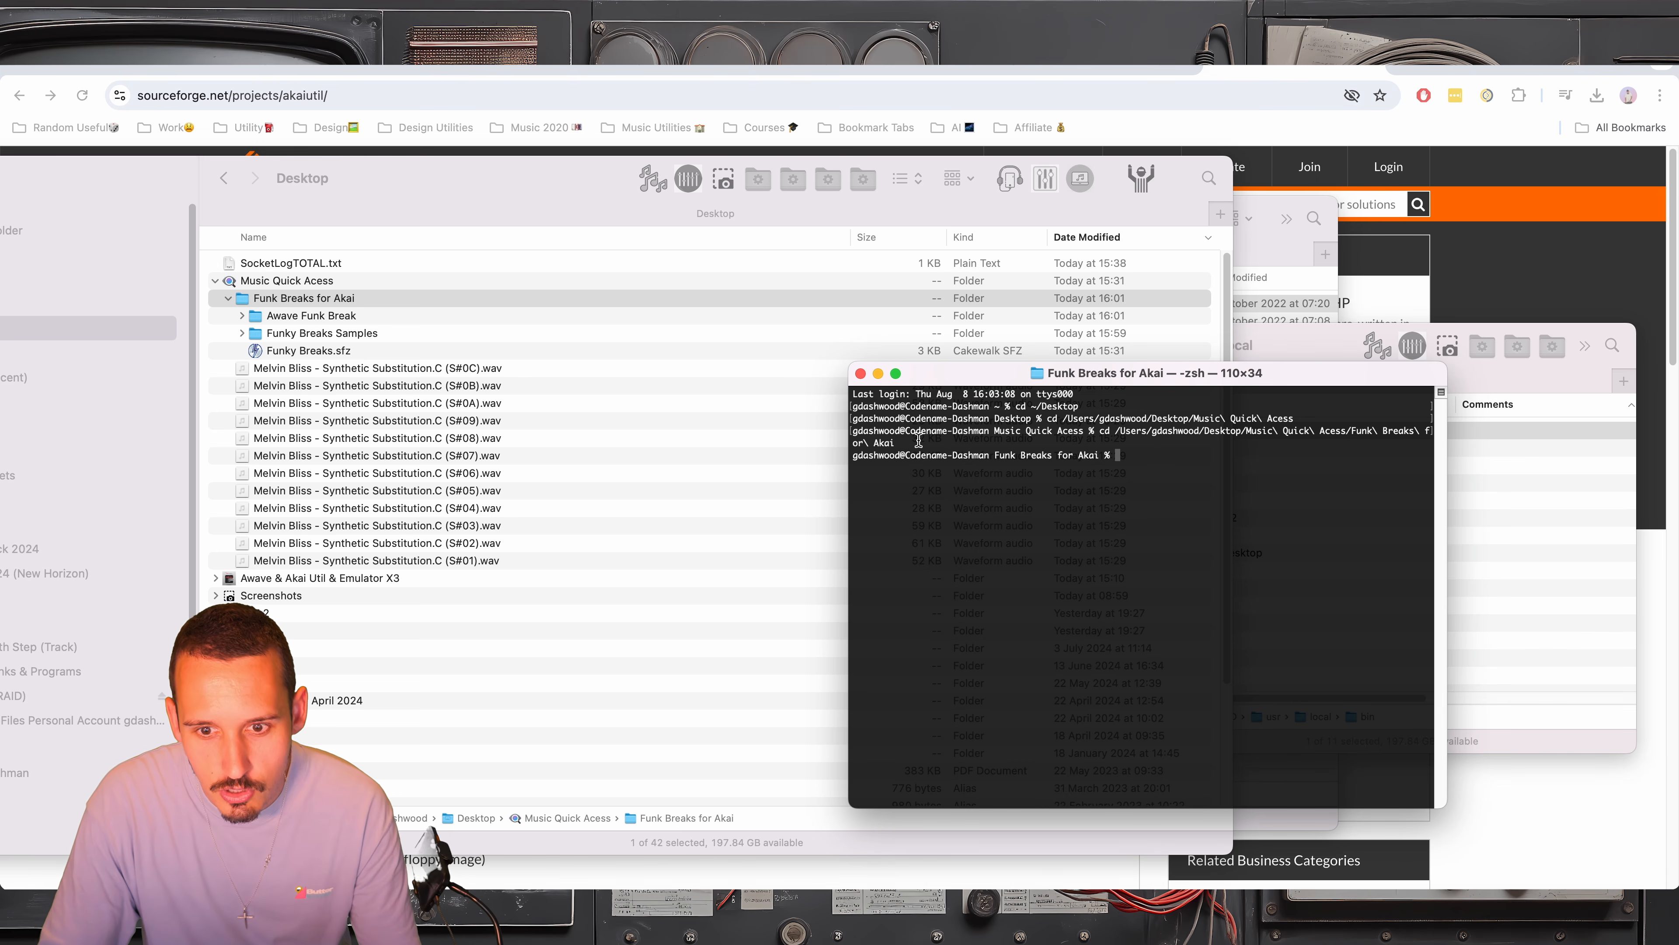
Try to change the Terminal directory to Awave Funk Break with its Finder path directly after cd, without a space
{"action": "left_click", "coordinate": [243, 320]}
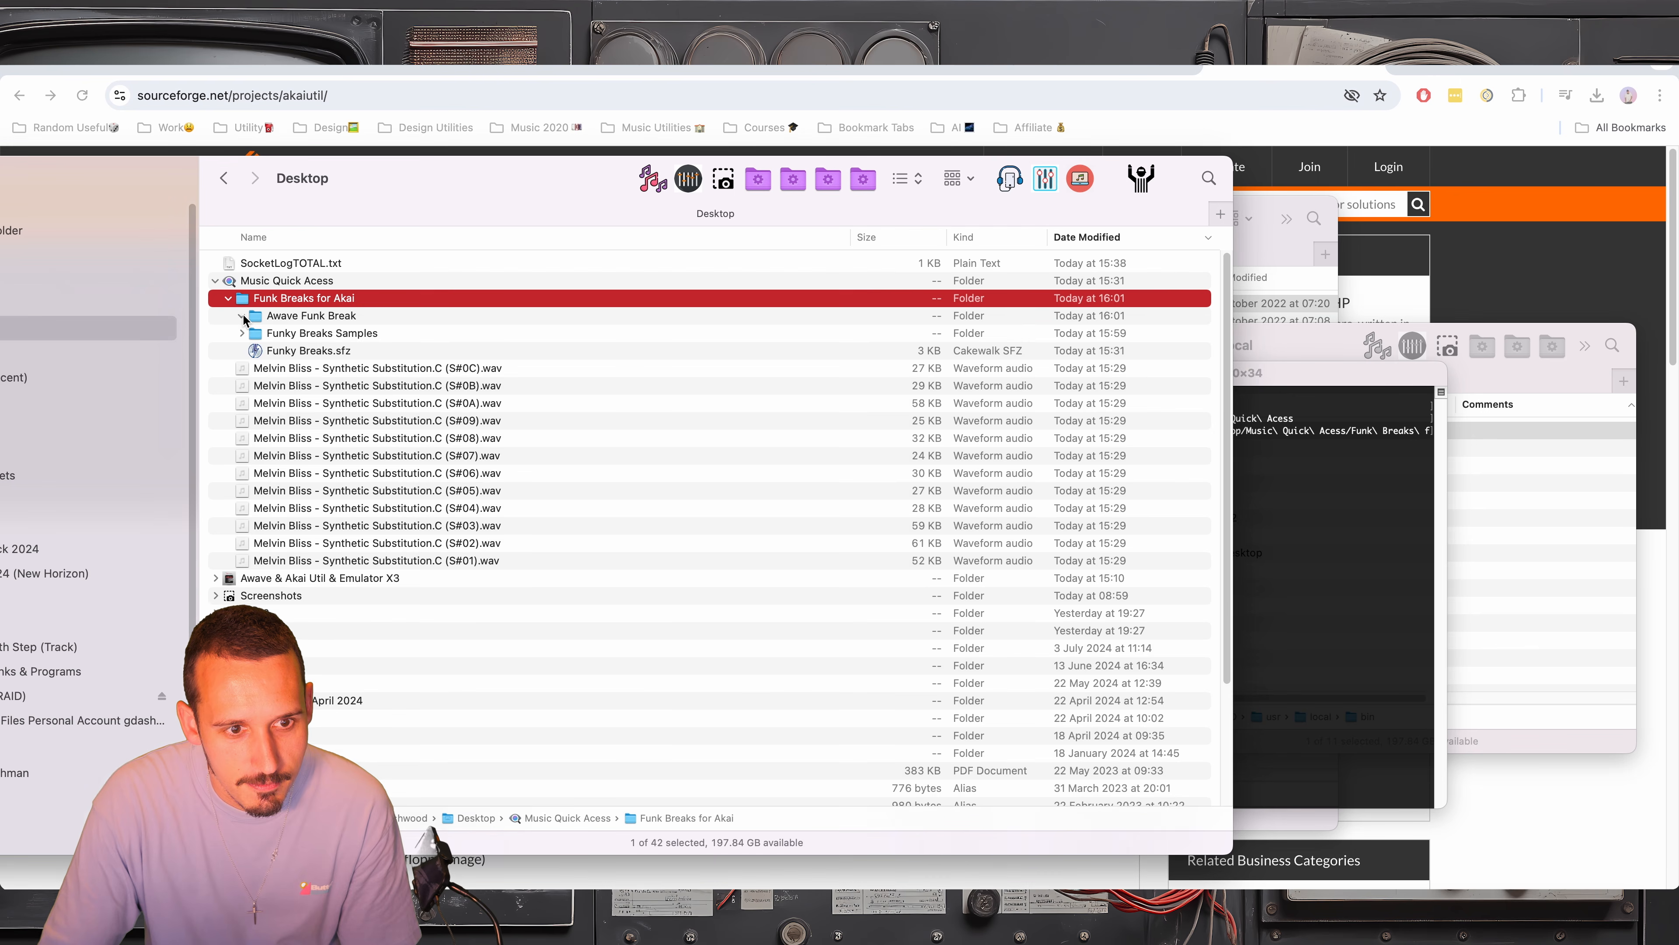
{"action": "left_click", "coordinate": [241, 317]}
{"action": "left_click", "coordinate": [242, 317]}
{"action": "left_click_drag", "start_coordinate": [305, 317], "coordinate": [1269, 476]}
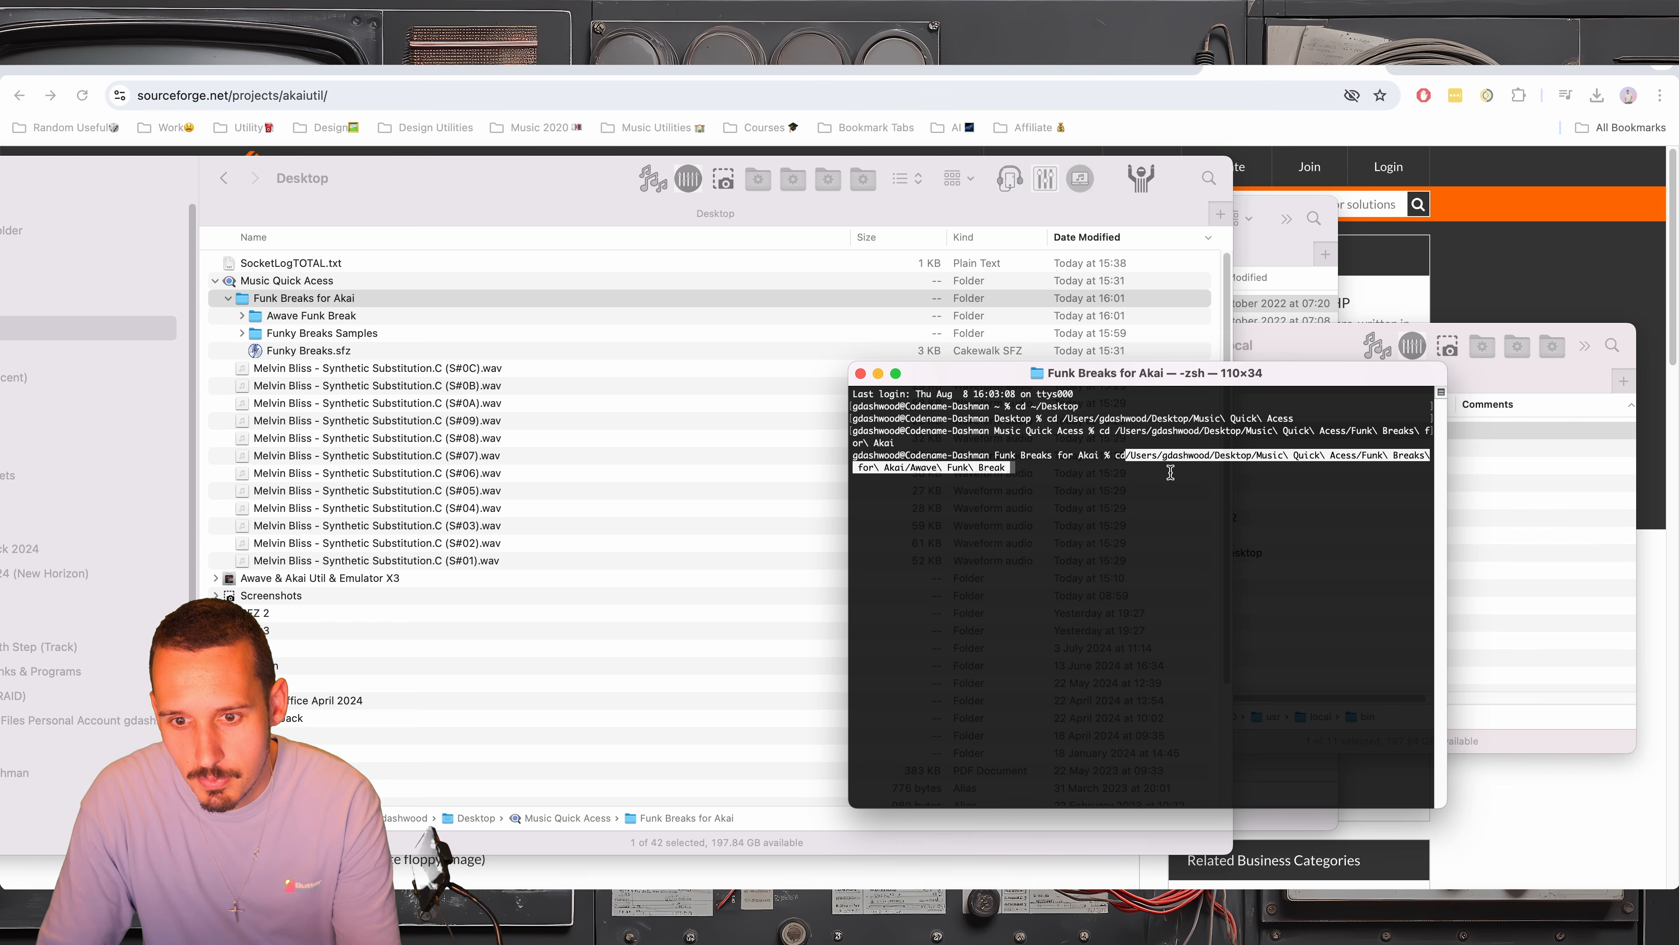
{"action": "key", "text": "Return"}
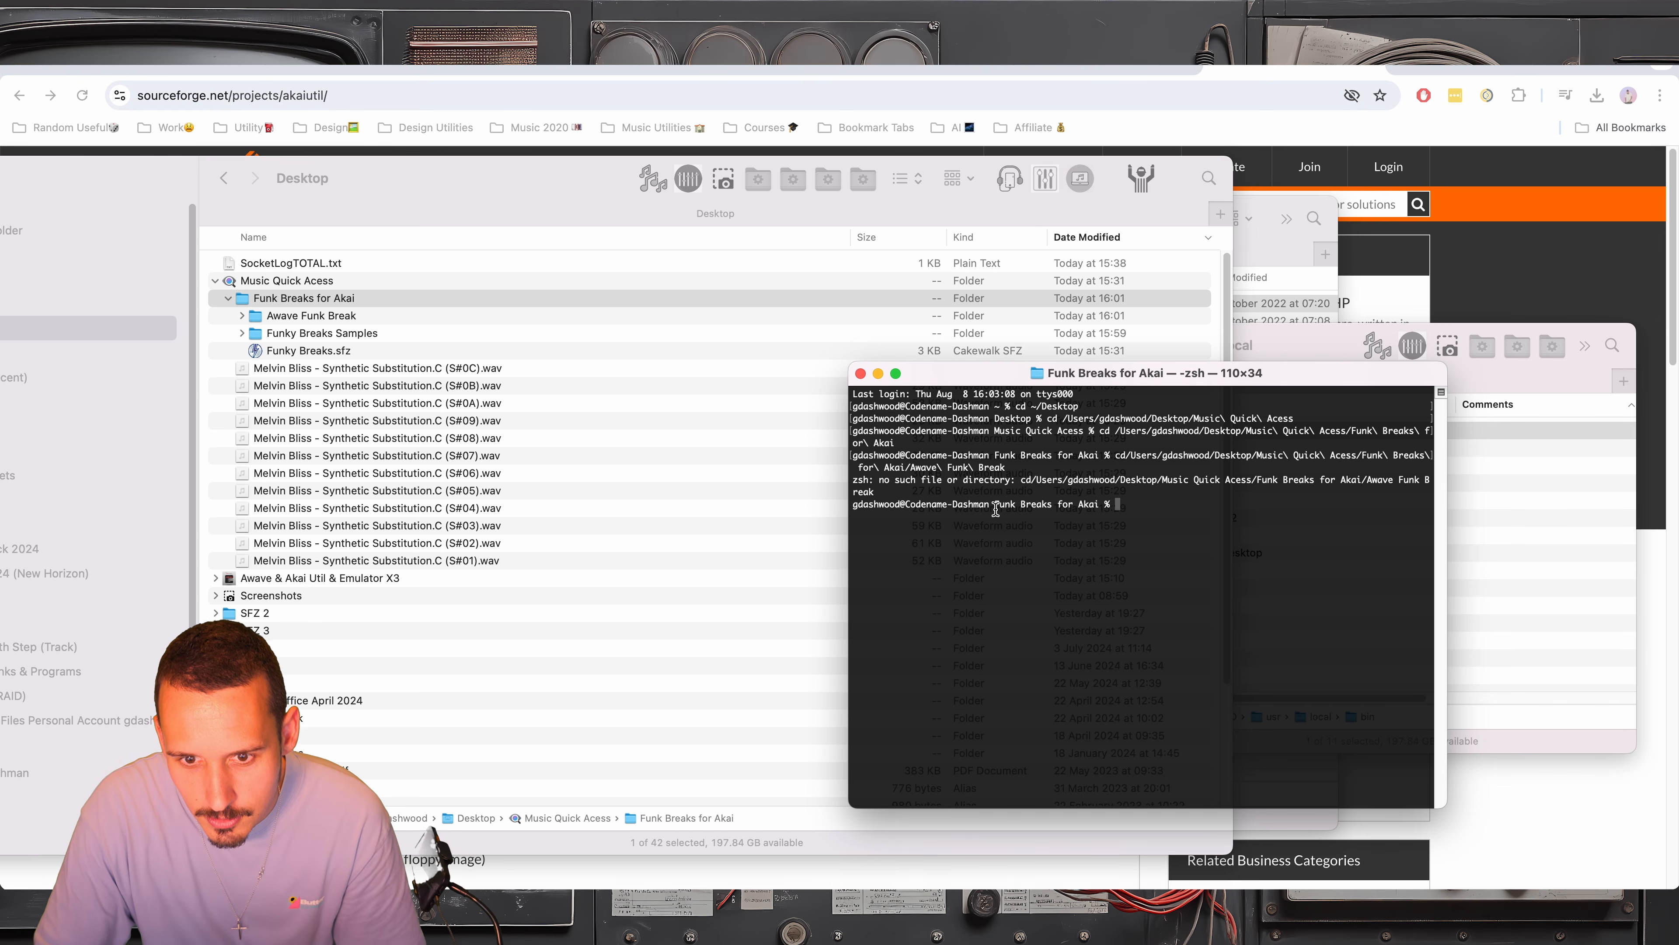
Change the Terminal directory to Awave Funk Break with cd, a space and its path, and check the folder in Finder
{"action": "type", "text": "cd"}
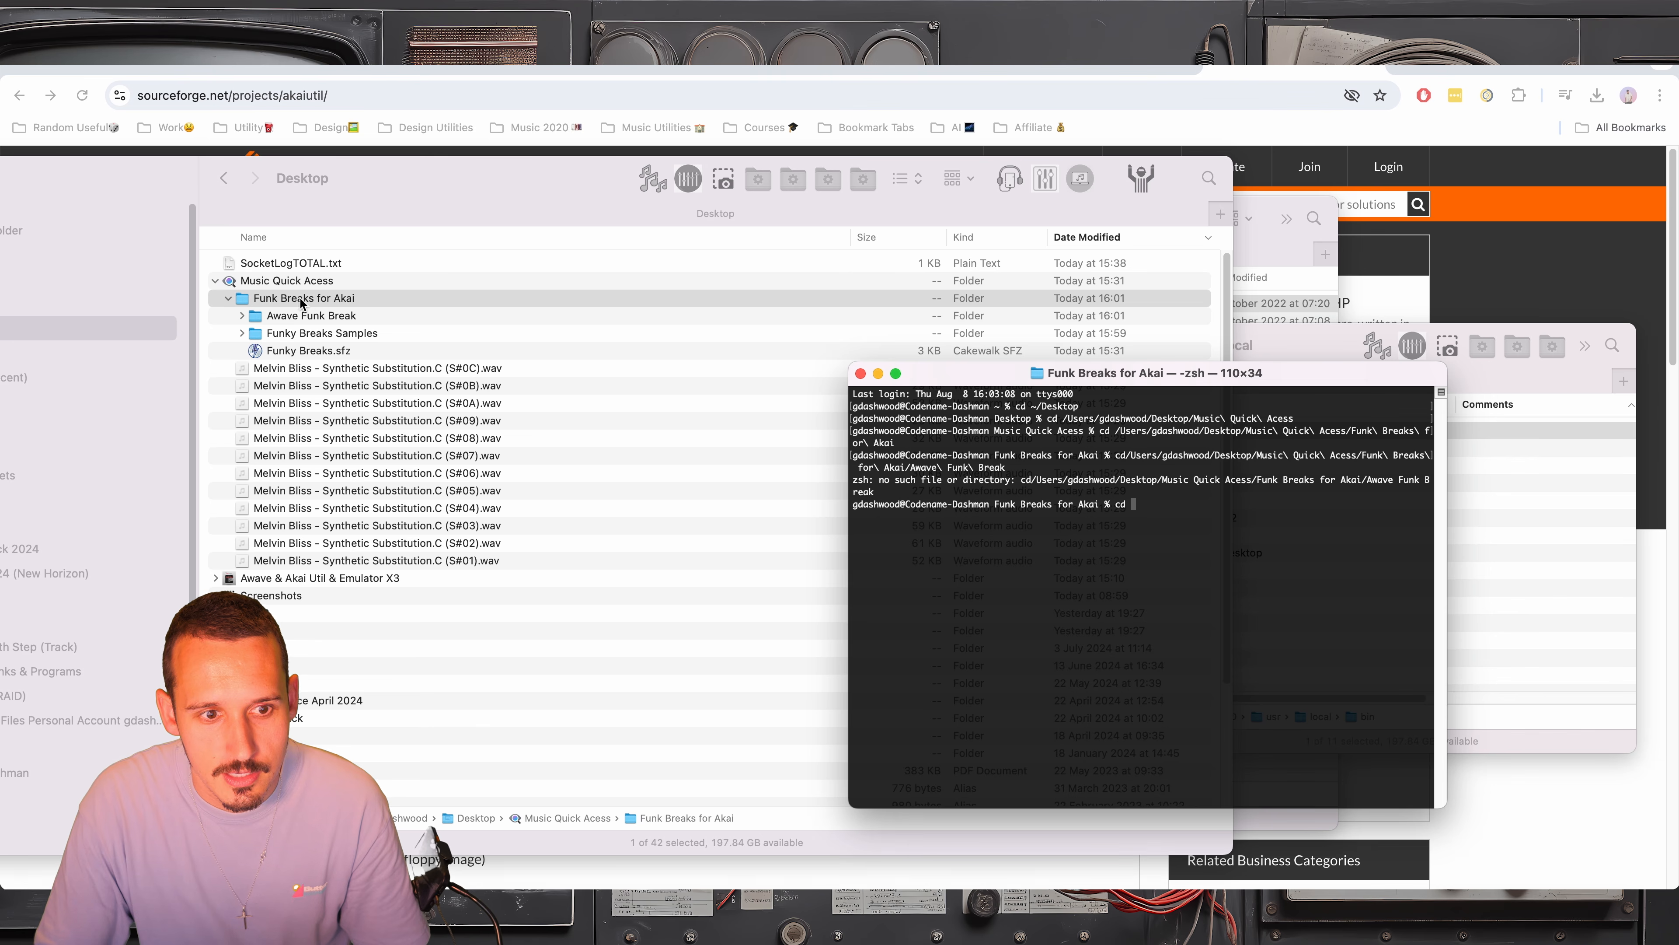
{"action": "left_click_drag", "start_coordinate": [294, 316], "coordinate": [1154, 519]}
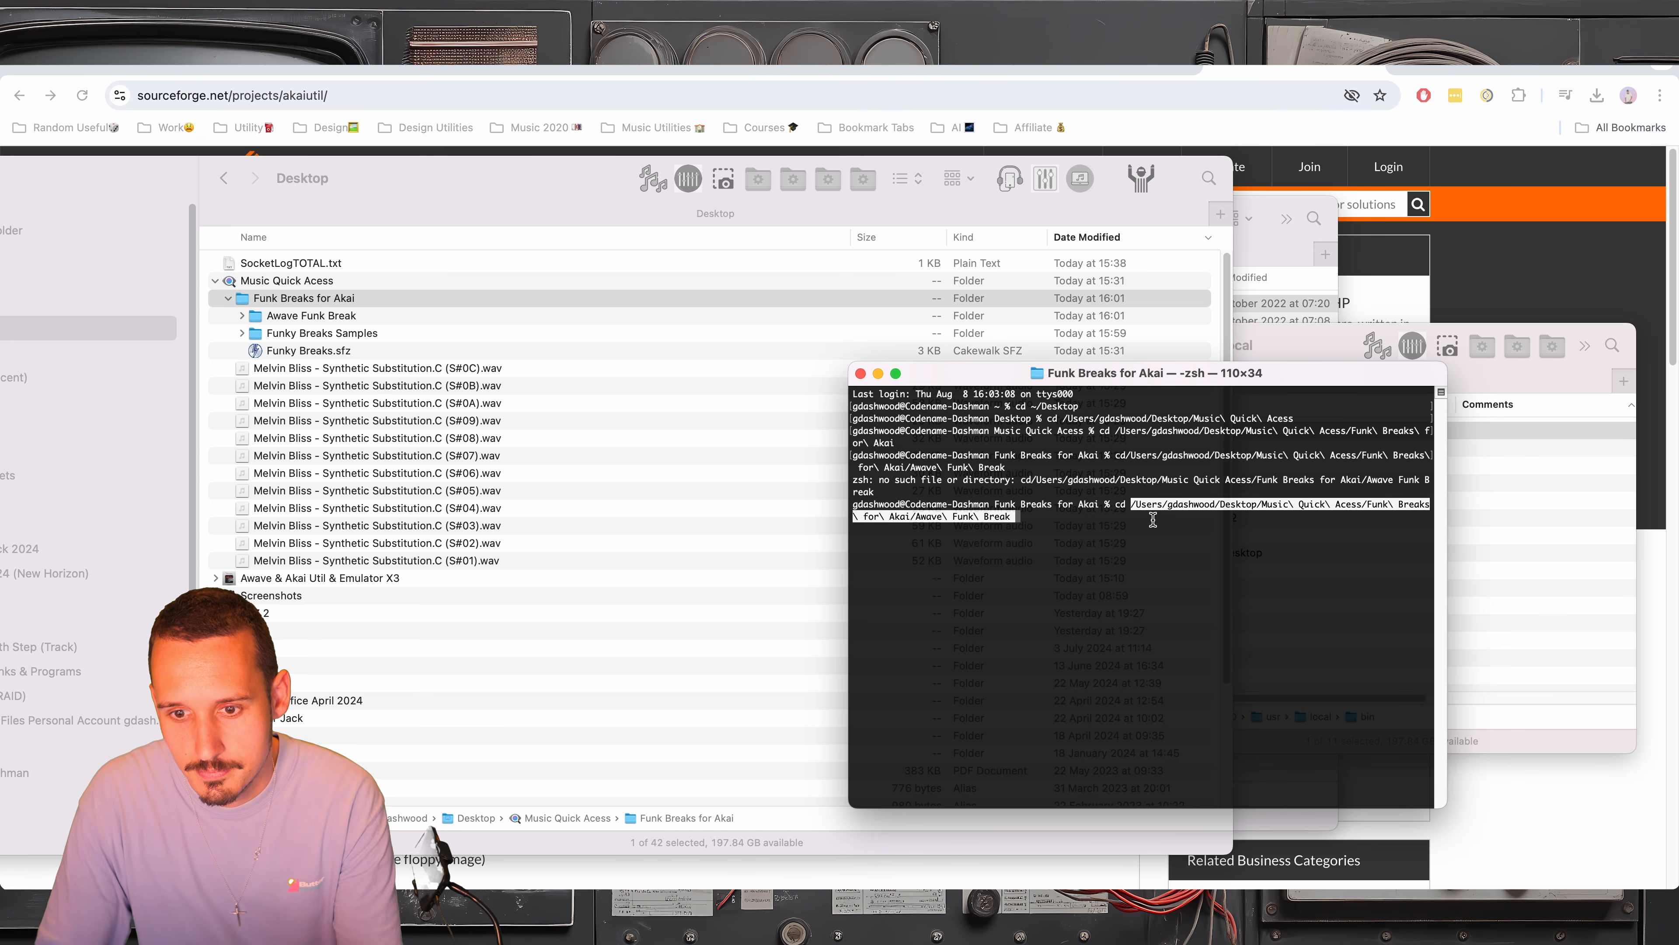
{"action": "key", "text": "Return"}
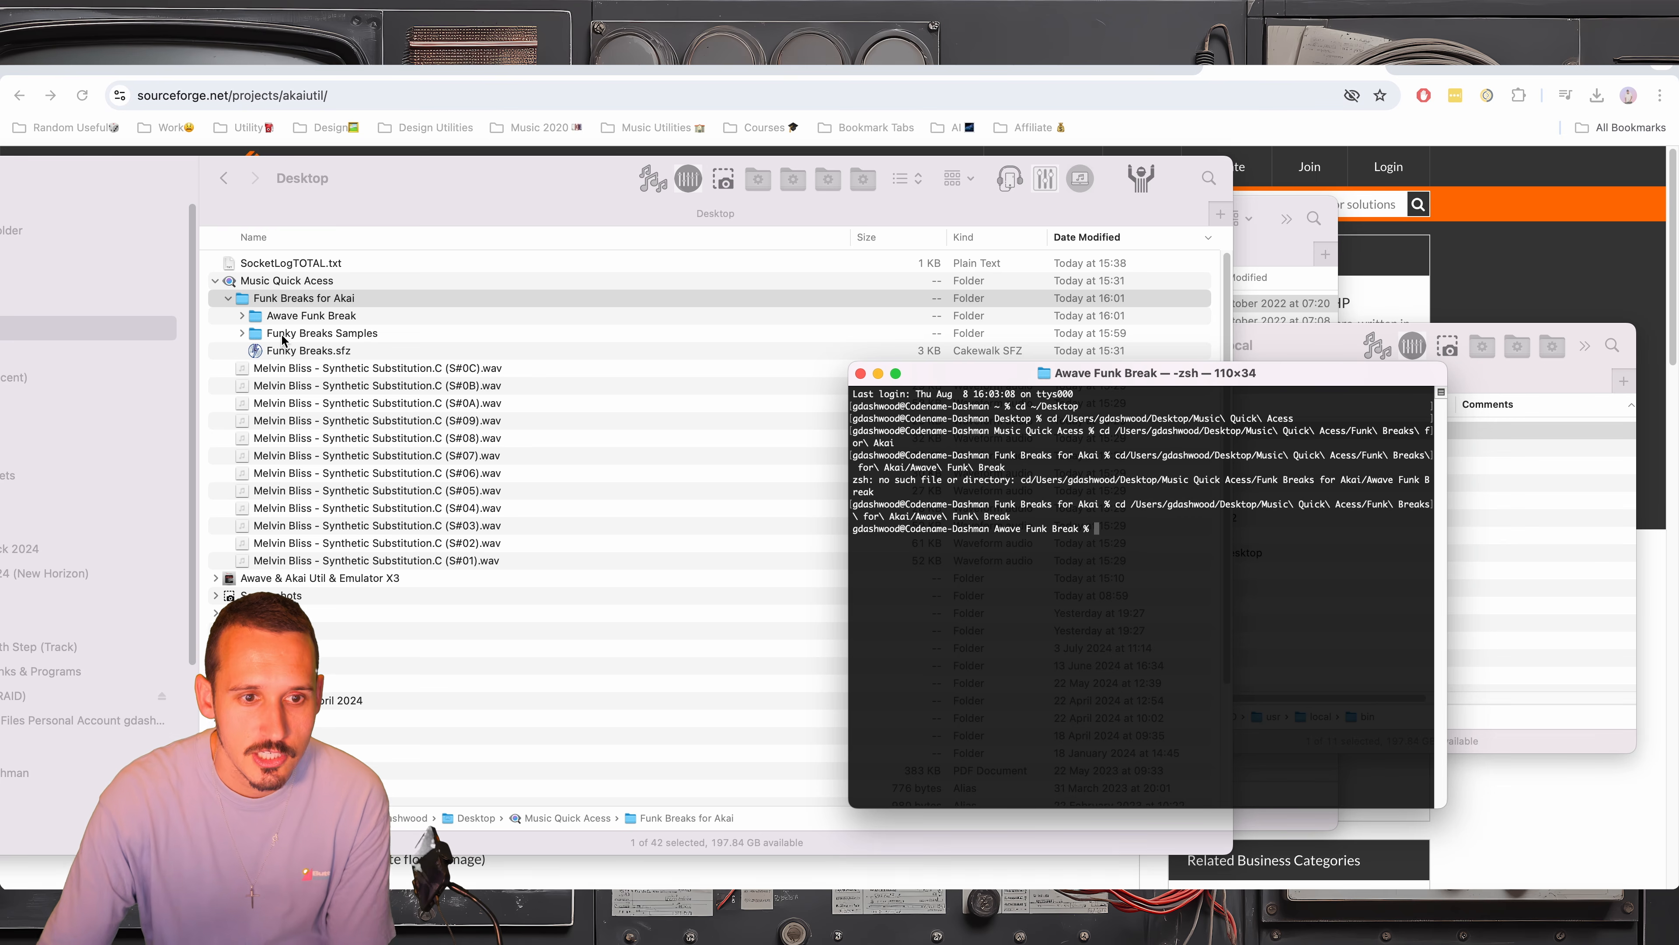
{"action": "left_click", "coordinate": [241, 315]}
{"action": "left_click", "coordinate": [242, 316]}
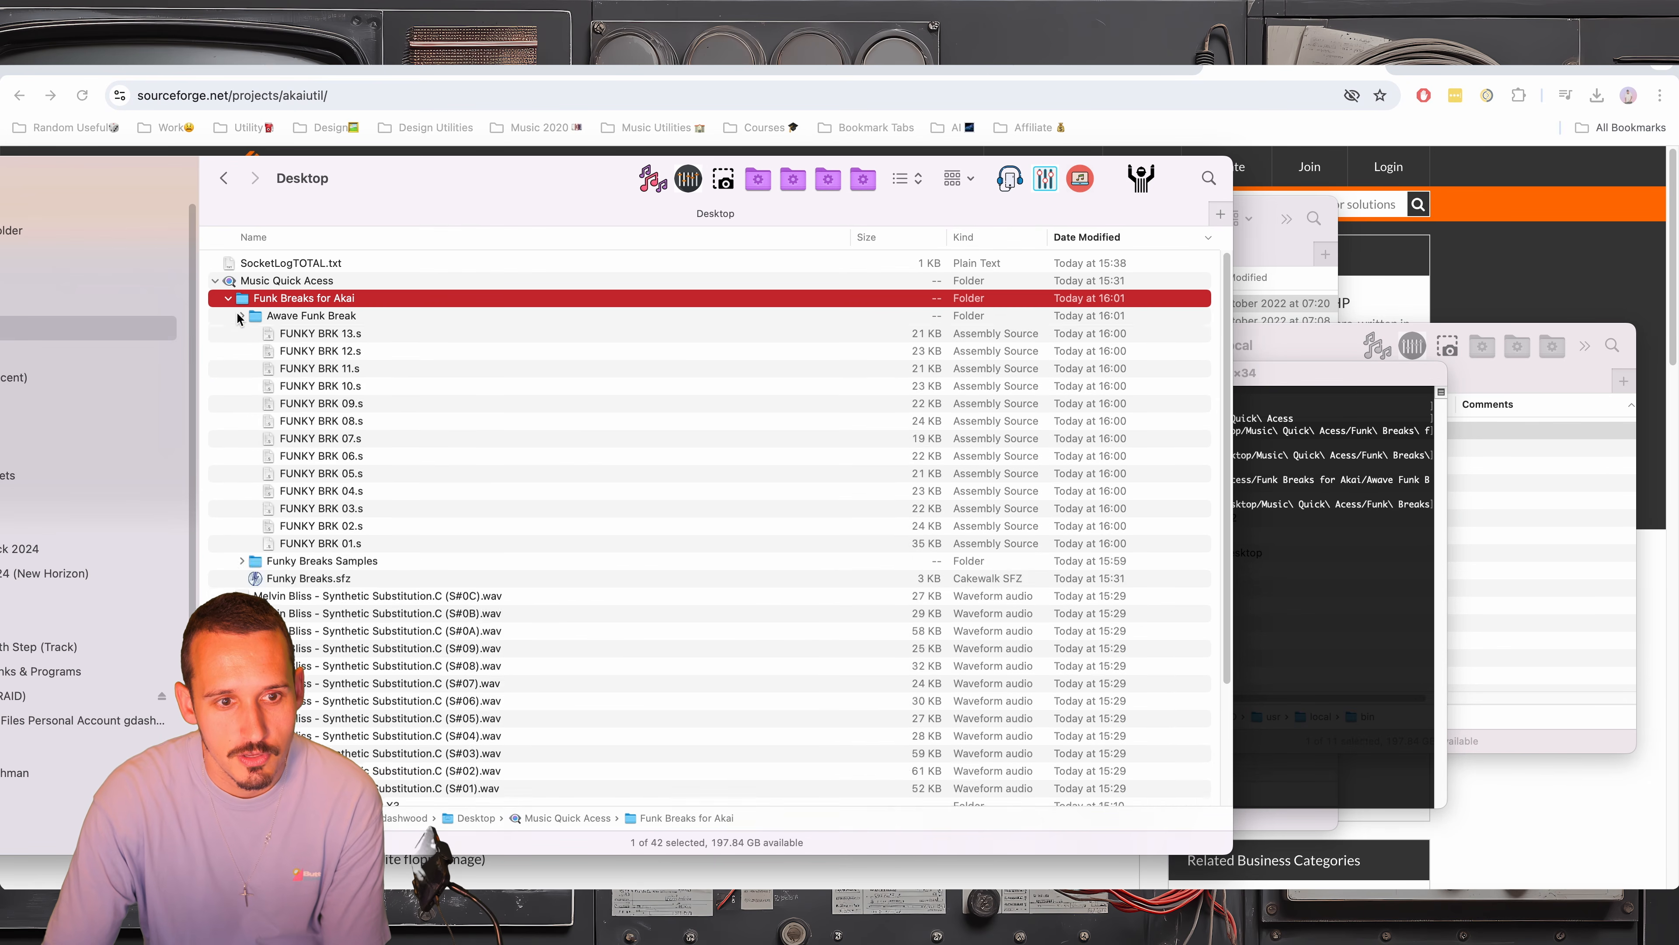
Enter the command akaiutil /Volumes/AKAI\ S1000/HD5.img in Terminal without running it
{"action": "left_click", "coordinate": [1318, 549]}
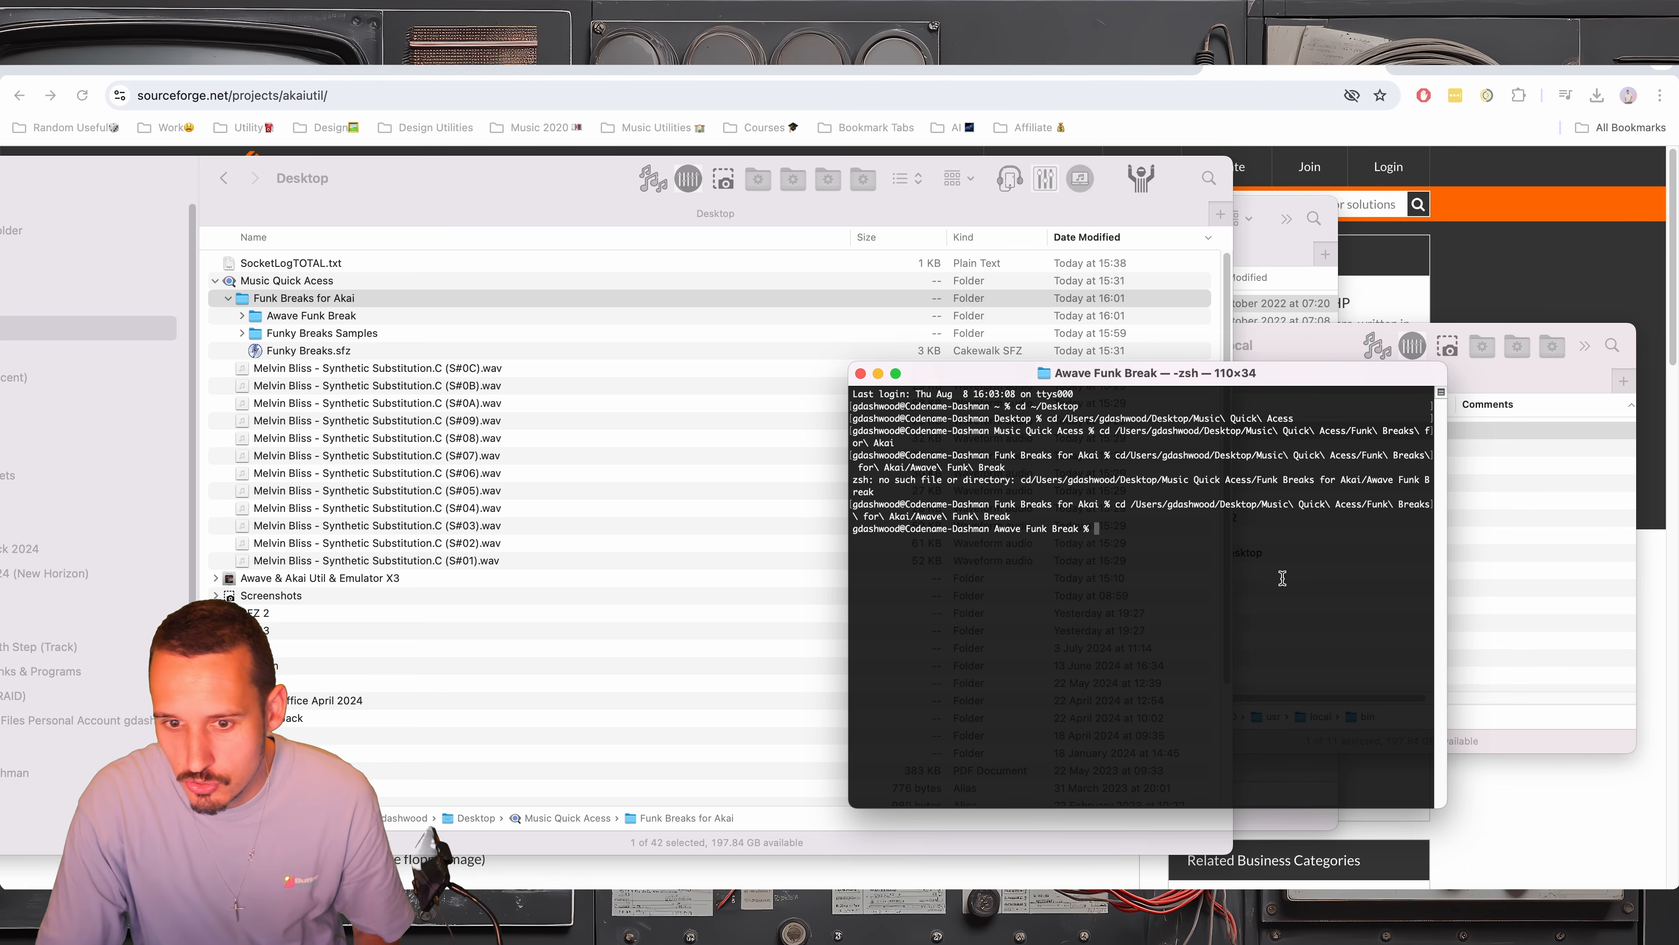
{"action": "type", "text": "akaiuti"}
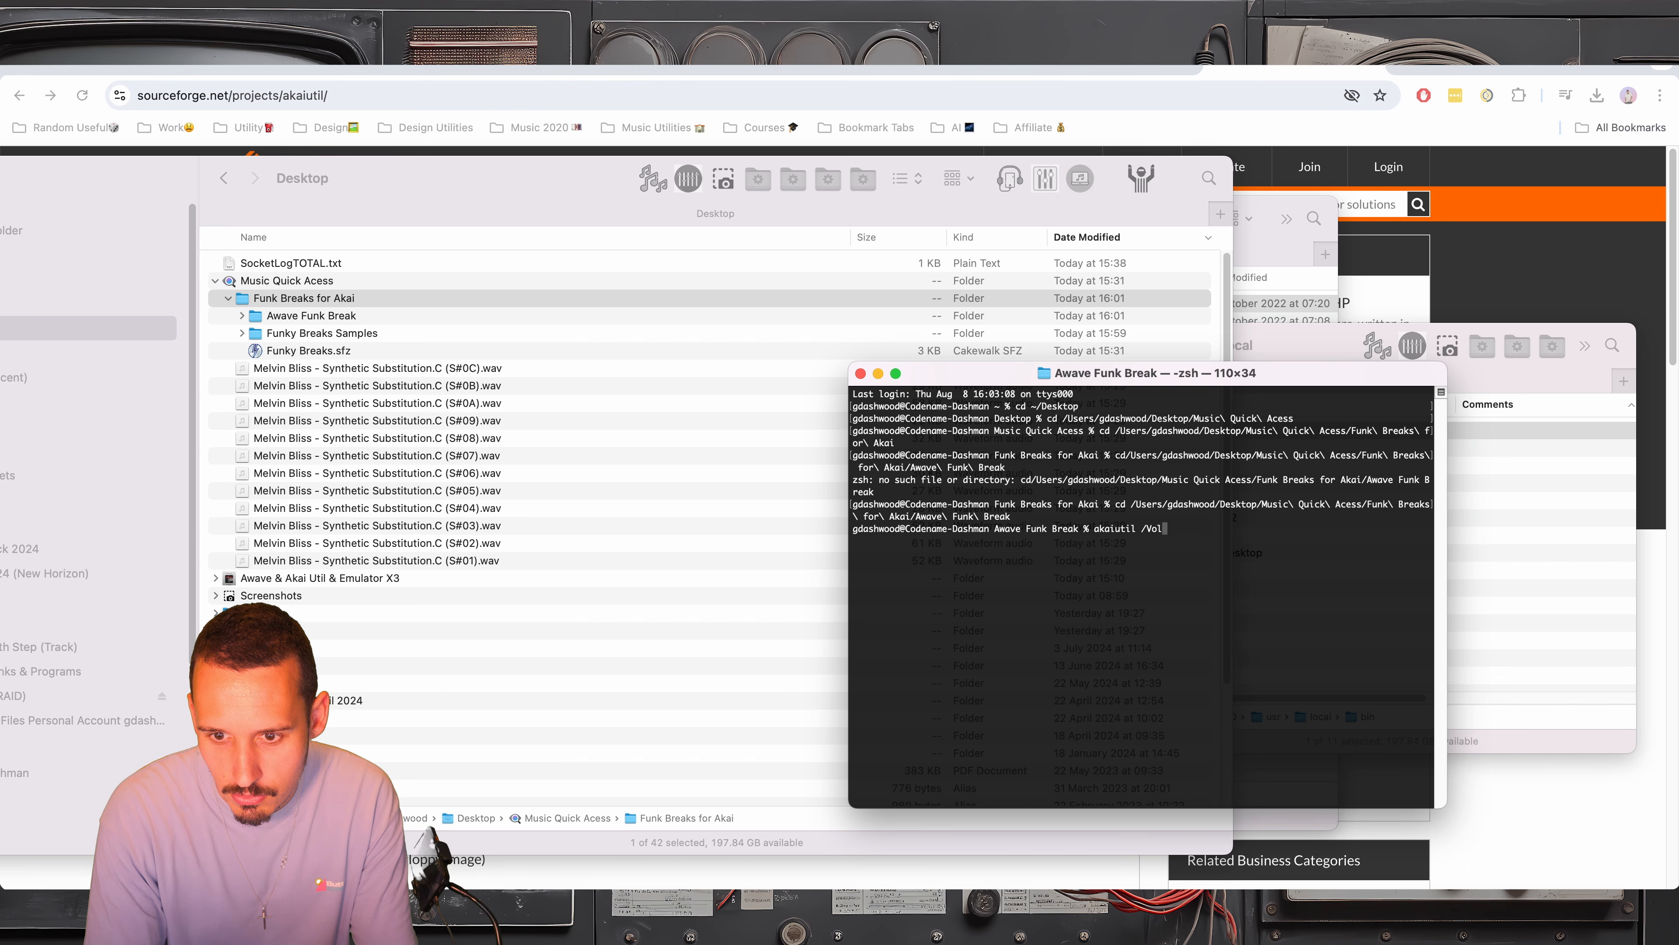
{"action": "type", "text": "l /Vol"}
{"action": "key", "text": "Tab"}
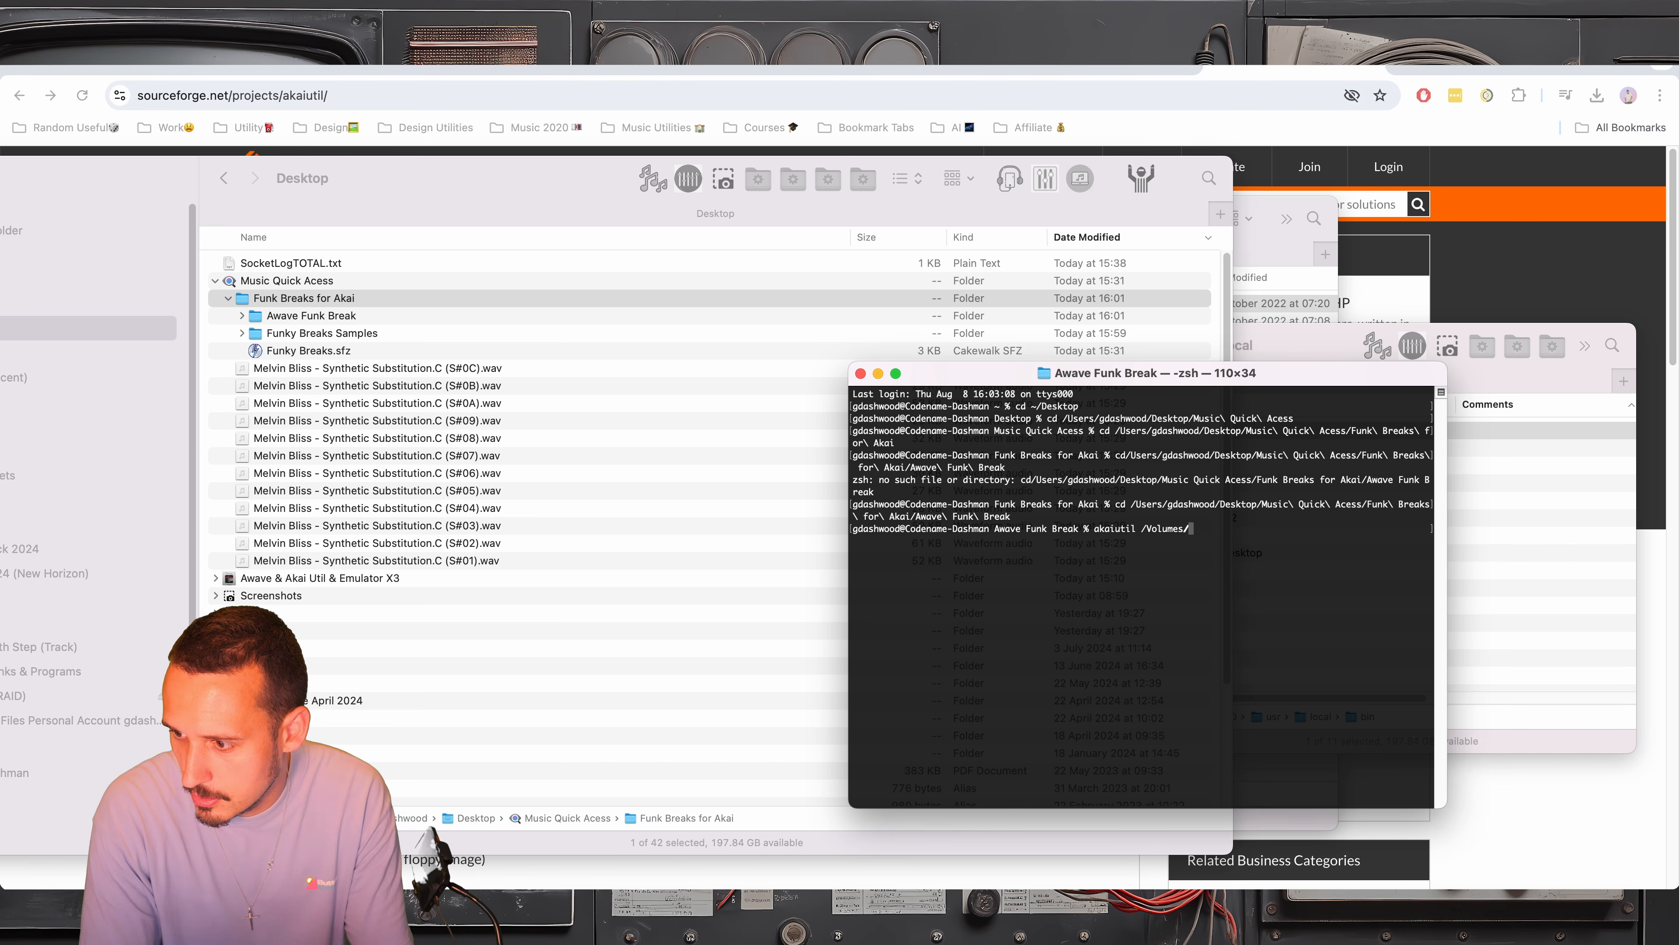
{"action": "type", "text": "AK"}
{"action": "key", "text": "Tab"}
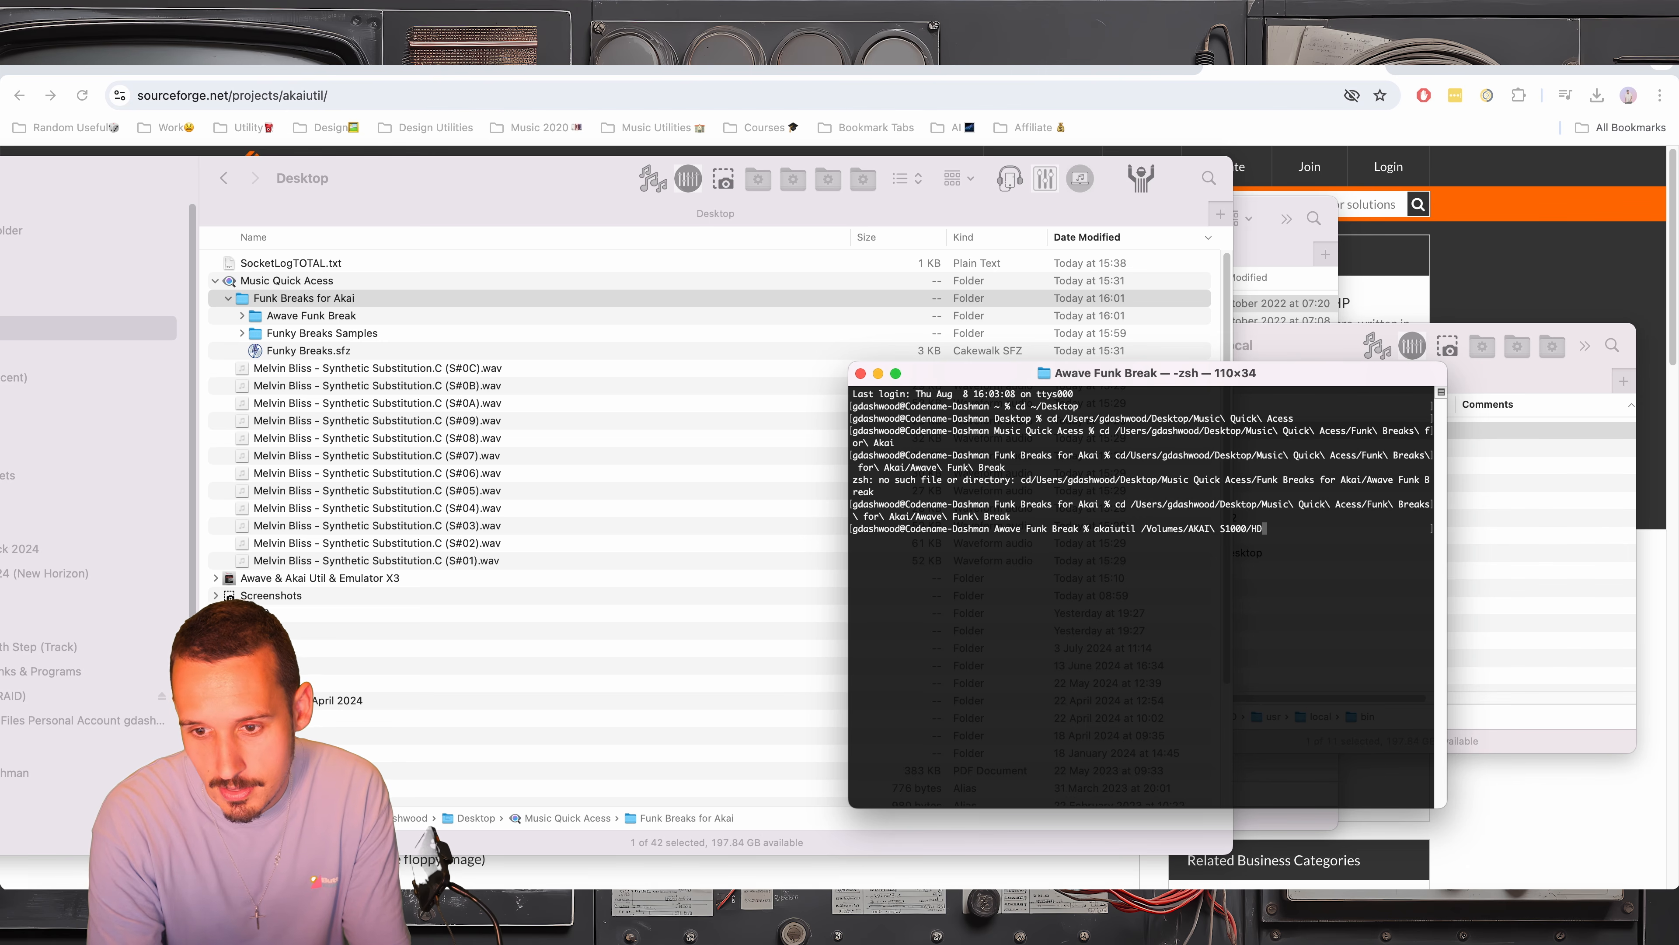
{"action": "type", "text": ".img"}
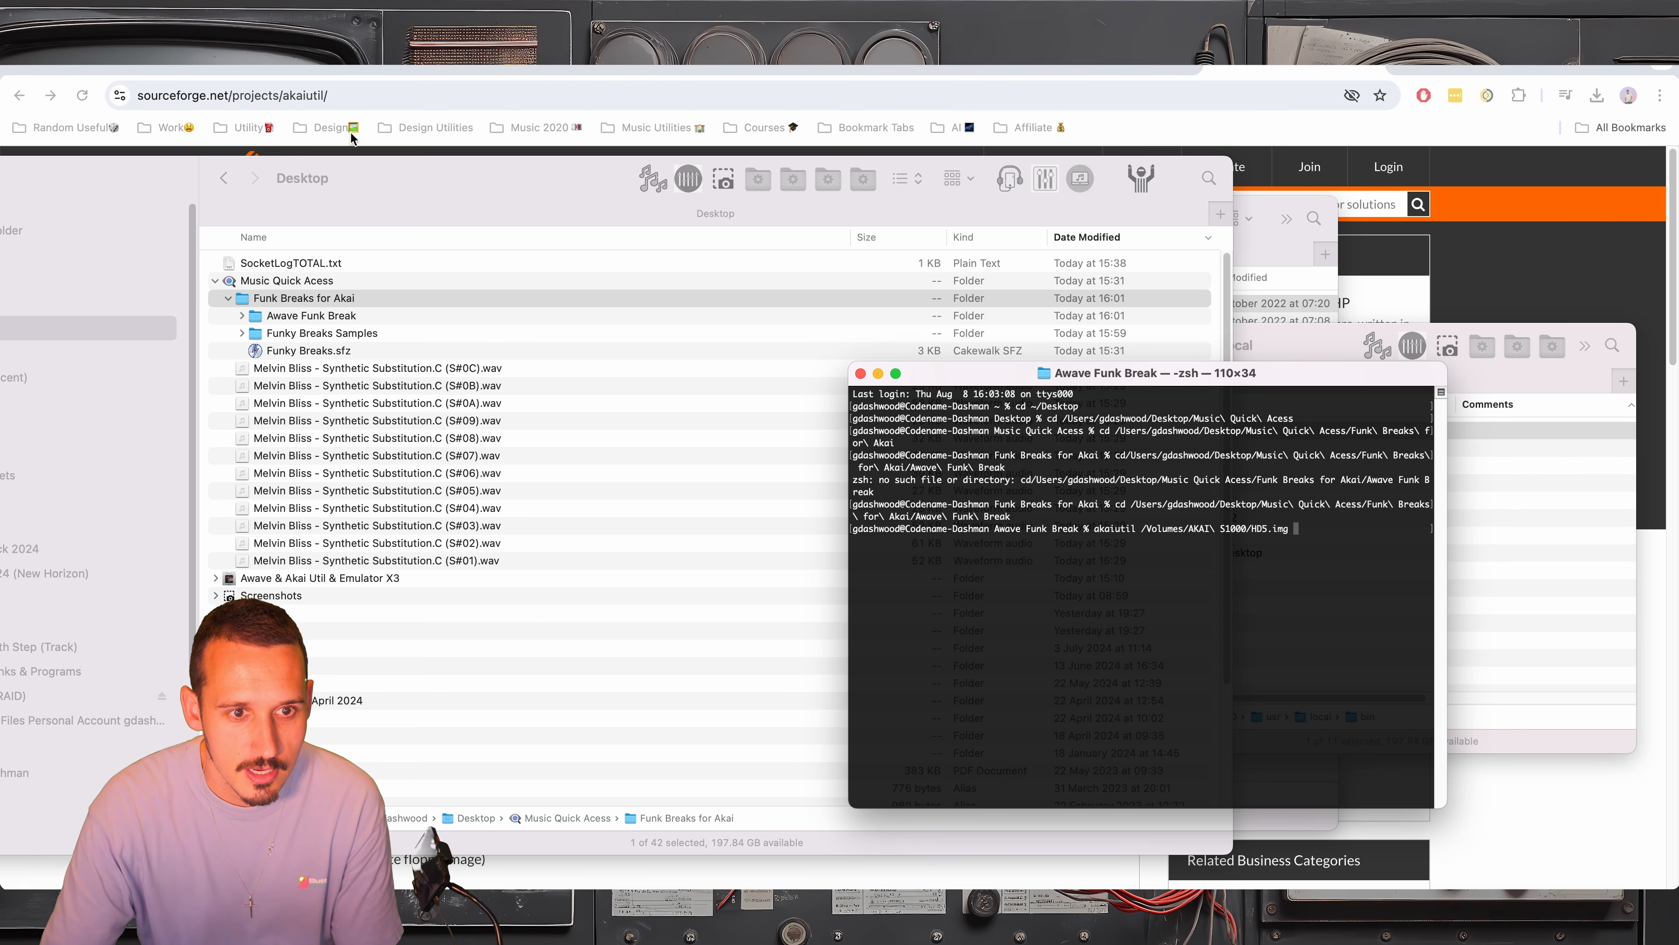
Show the AKAI S1000 drive's disk images in Finder, and run the entered akaiutil command on HD5.img
{"action": "left_click_drag", "start_coordinate": [377, 173], "coordinate": [457, 119]}
{"action": "scroll", "coordinate": [110, 685], "scroll_direction": "down", "scroll_amount": 5}
{"action": "left_click", "coordinate": [76, 693]}
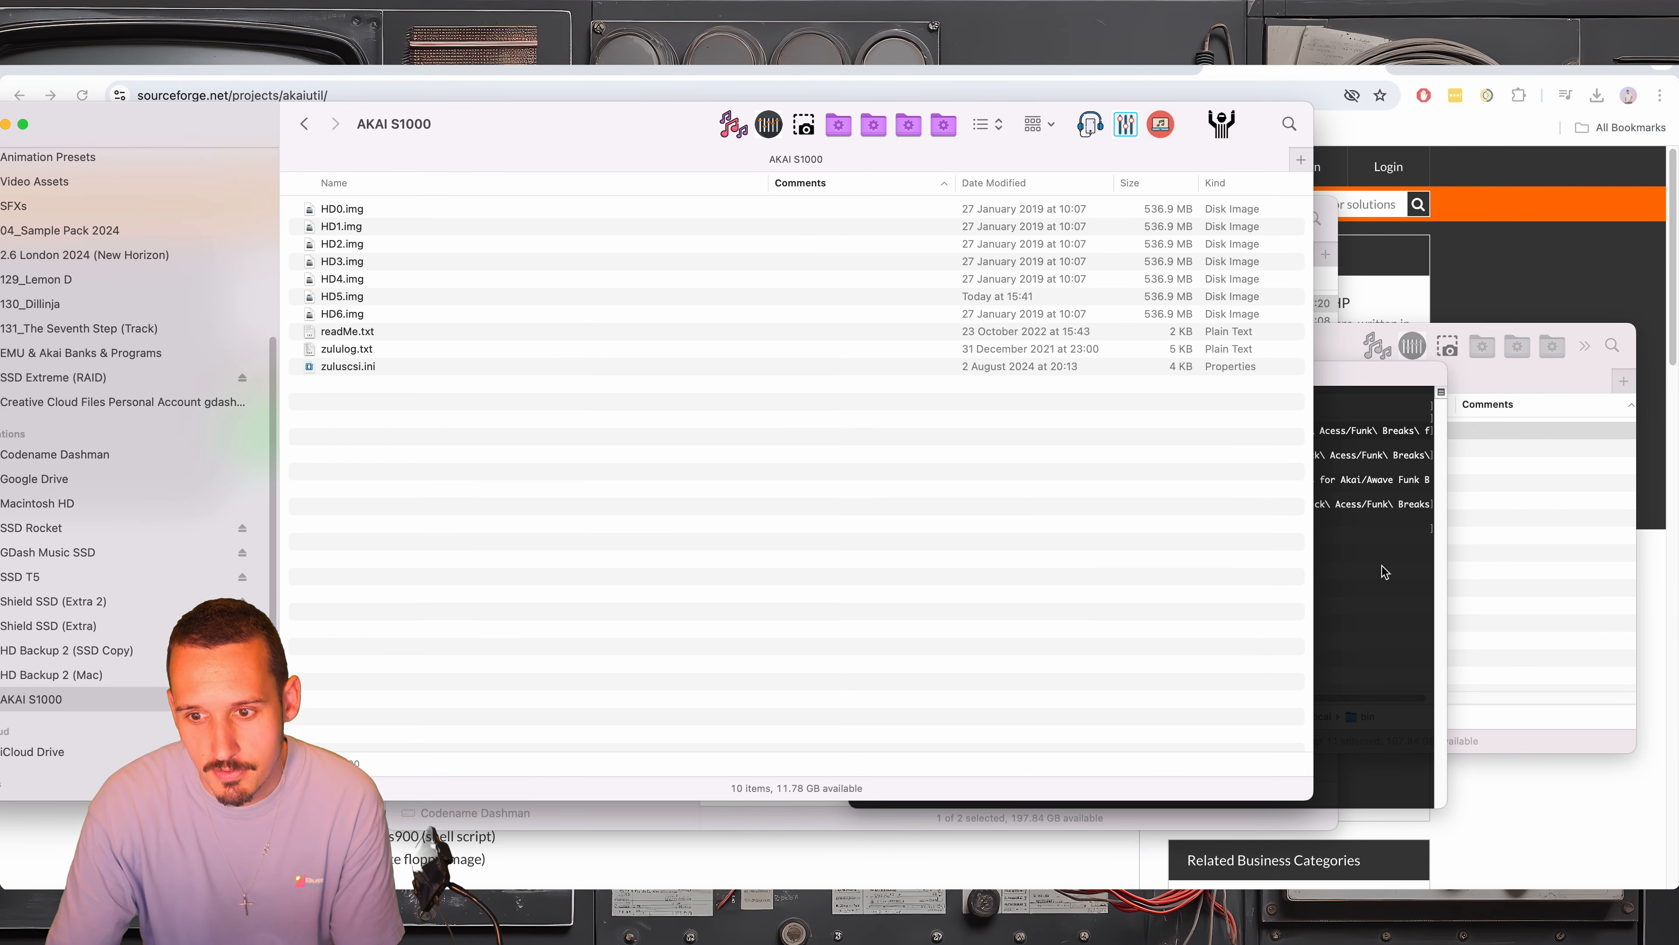
{"action": "left_click", "coordinate": [1413, 562]}
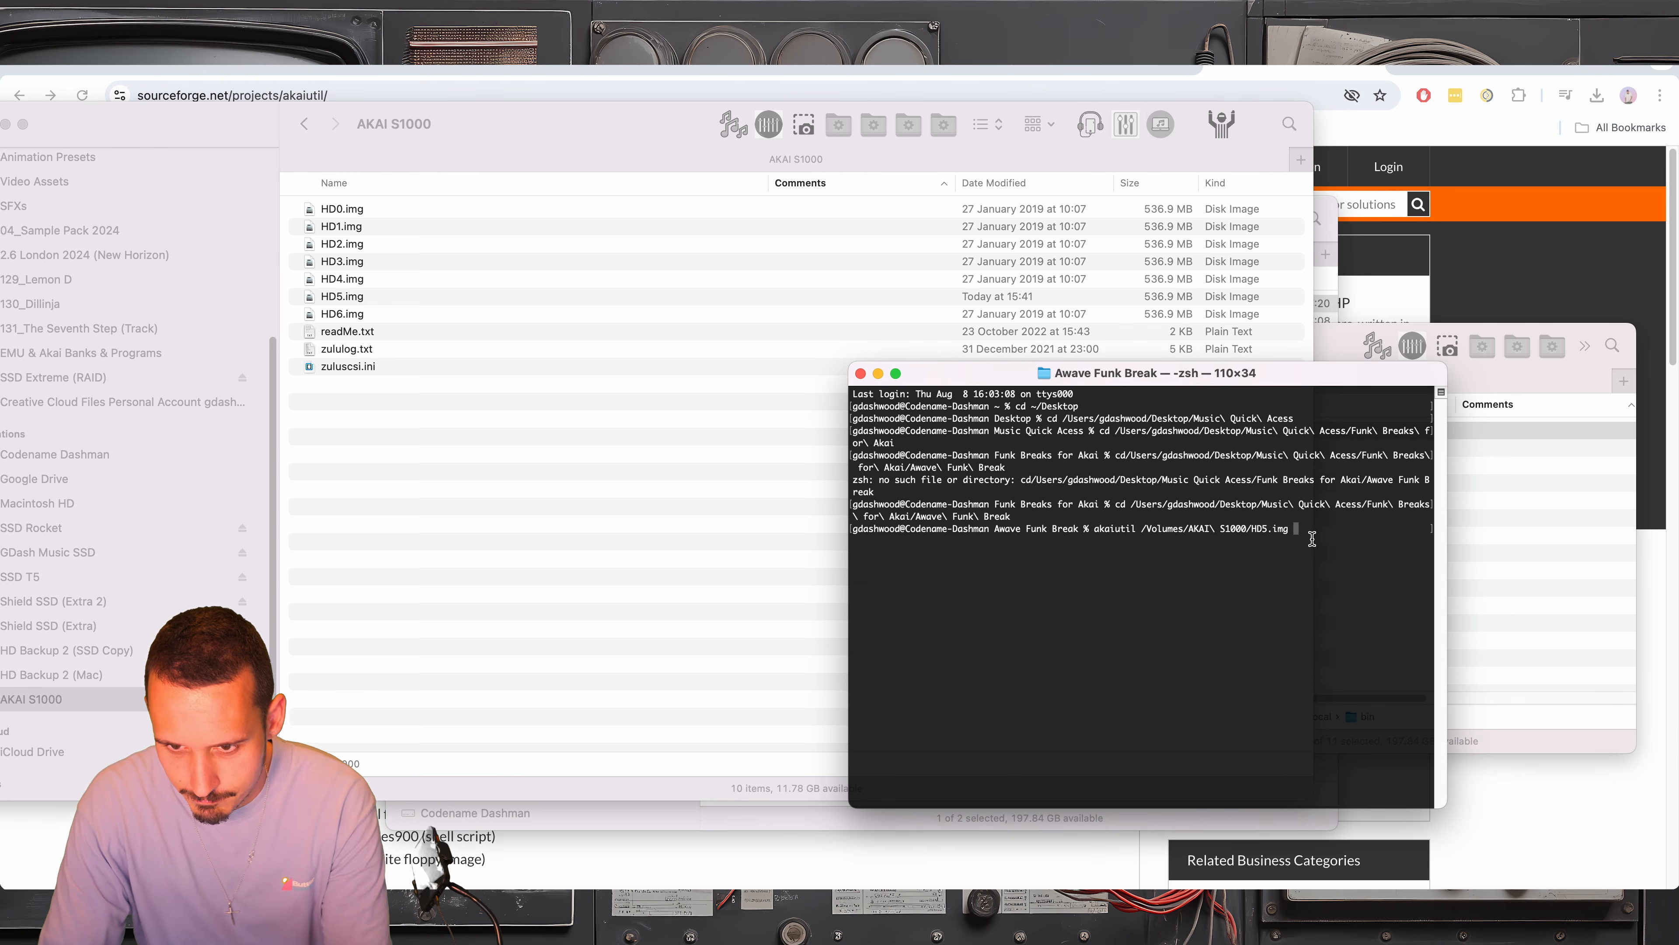
{"action": "key", "text": "Return"}
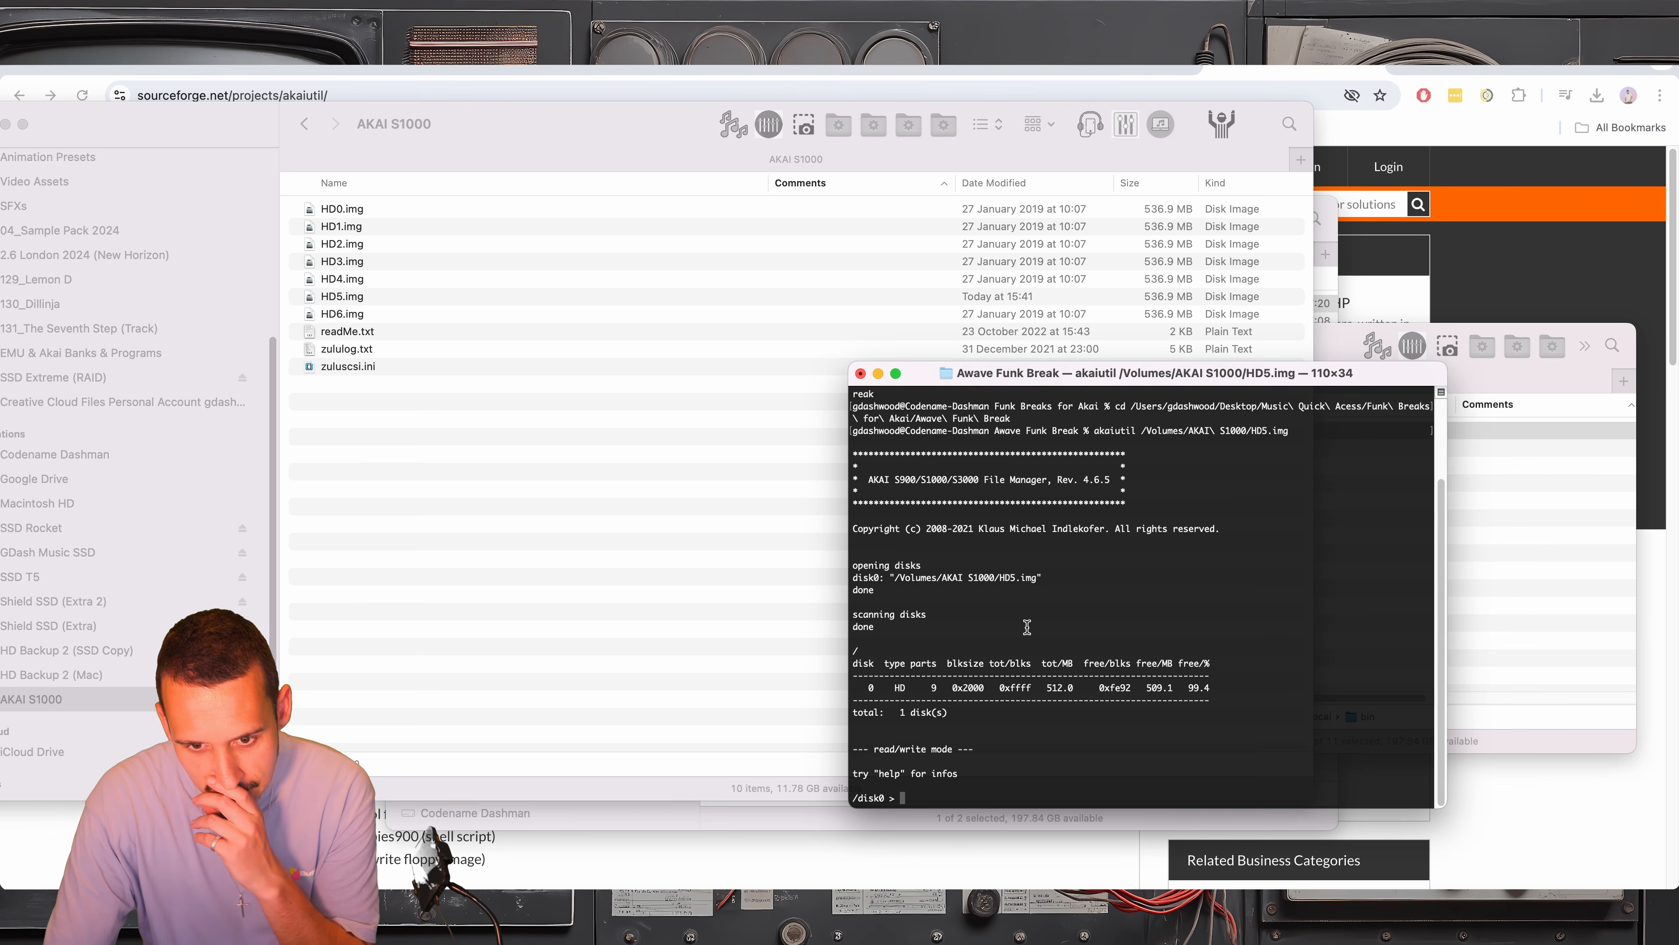
Review the akaiutil startup output and list the partitions of disk0 with ls
{"action": "scroll", "coordinate": [1040, 598], "scroll_direction": "up", "scroll_amount": 2}
{"action": "scroll", "coordinate": [1039, 598], "scroll_direction": "down", "scroll_amount": 2}
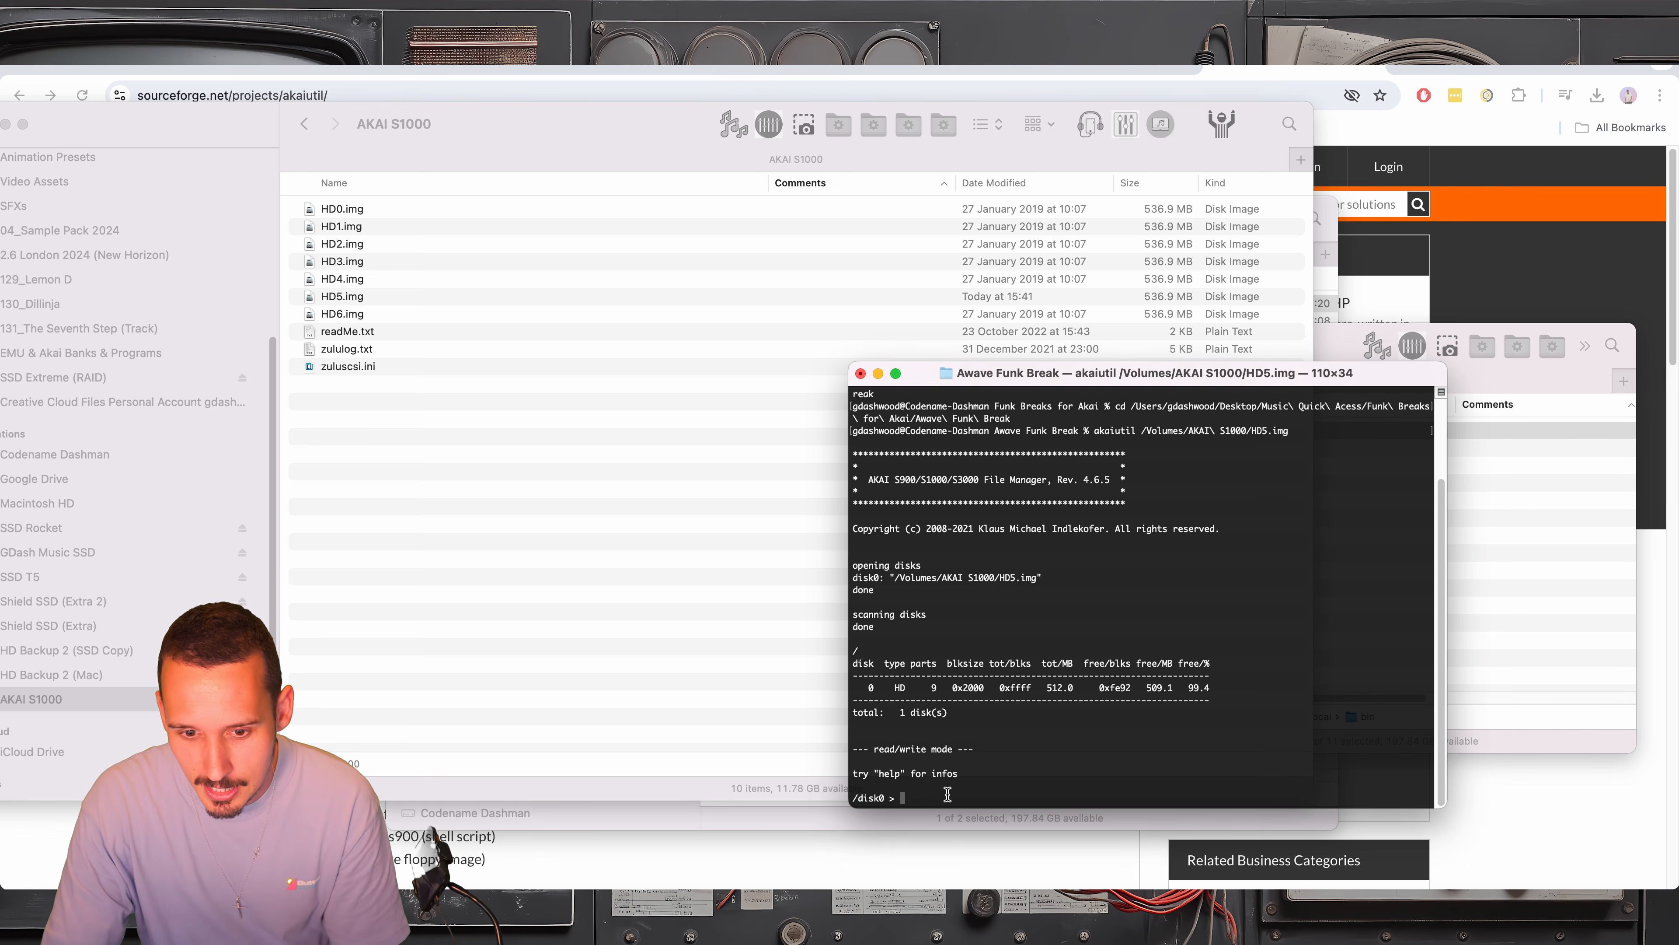
{"action": "type", "text": "ls"}
{"action": "key", "text": "Return"}
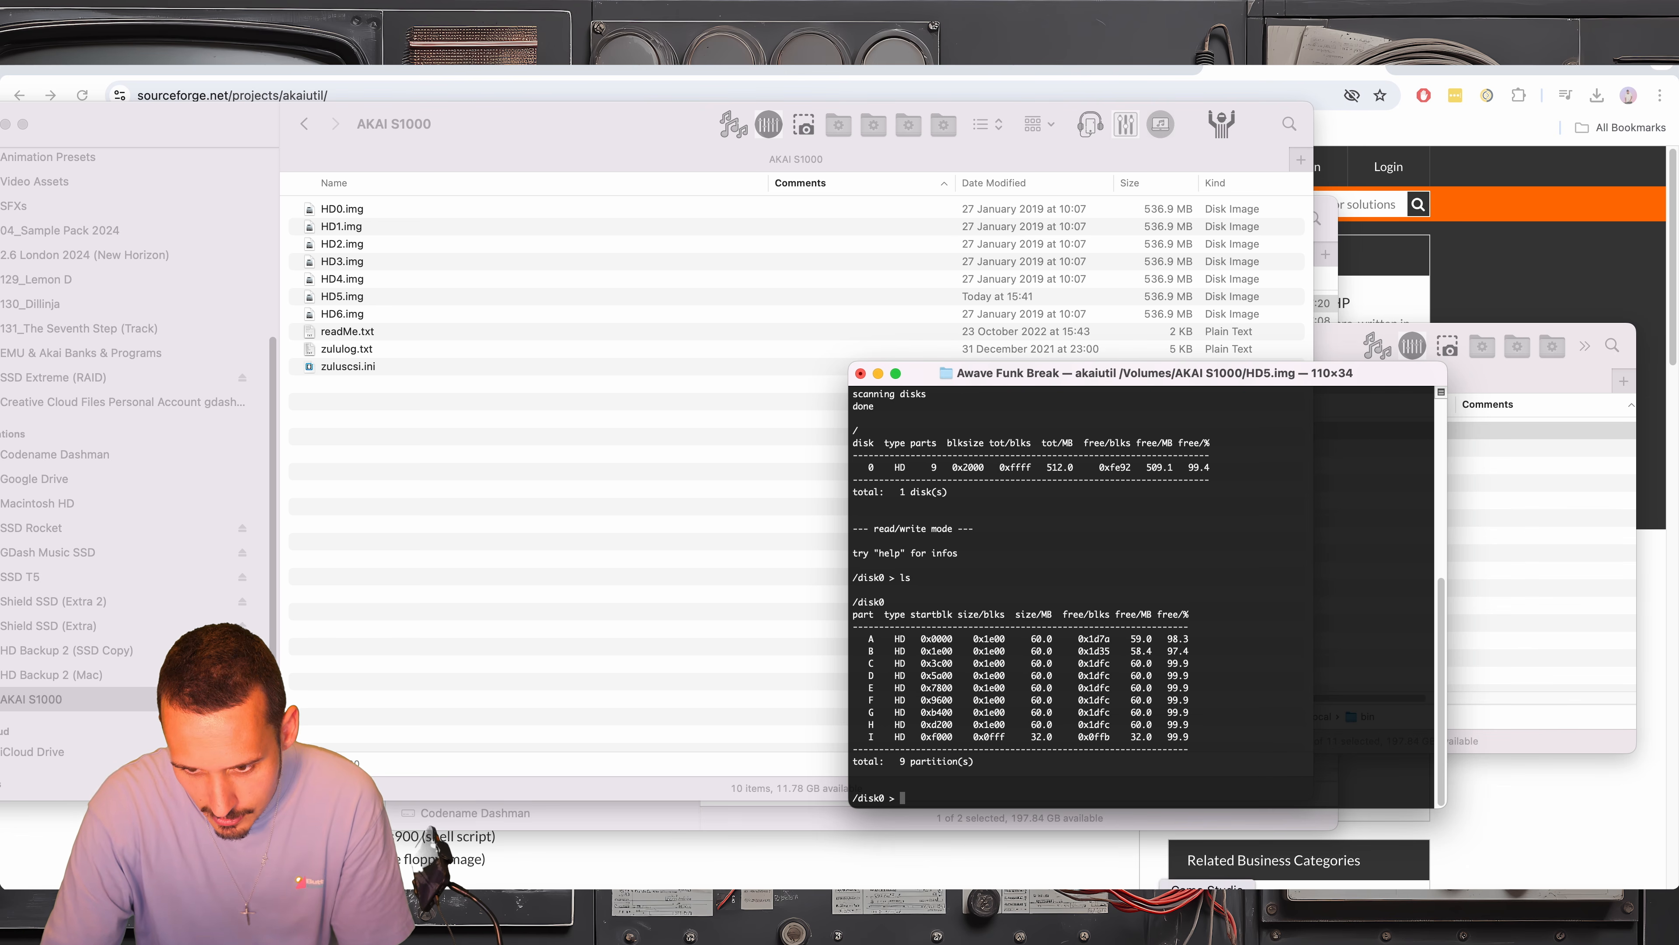
Switch to Chicken Systems Translator, expand Partition C of the HD5 virtual drive and inspect its contents
{"action": "left_click", "coordinate": [1242, 923]}
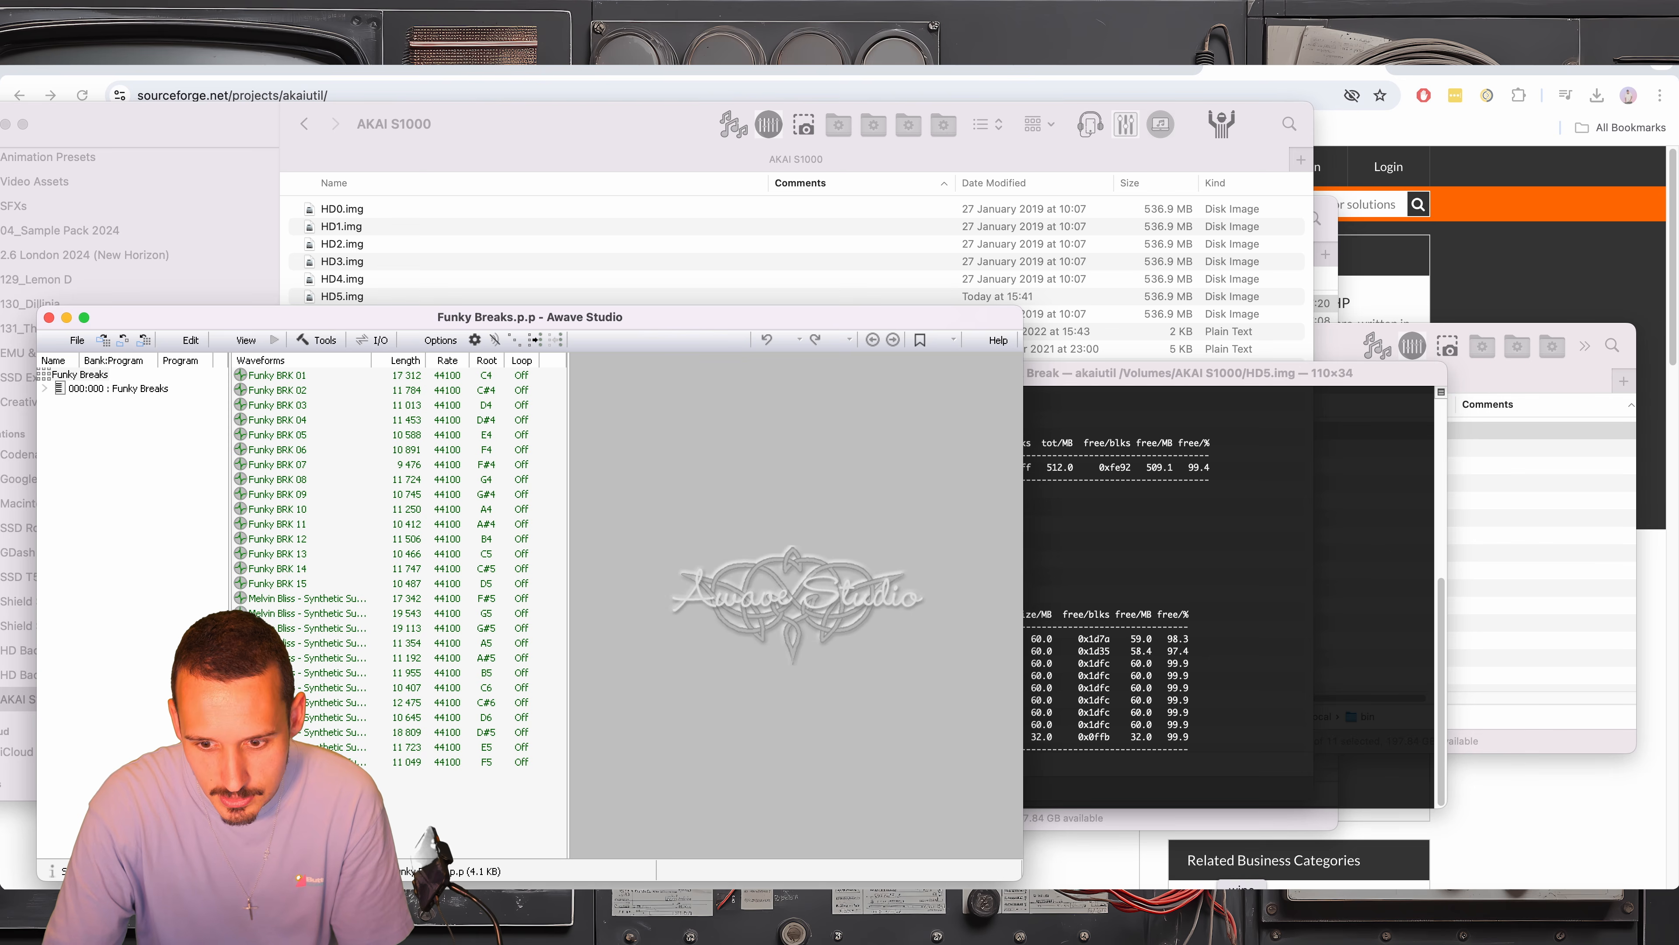
{"action": "left_click", "coordinate": [1176, 923]}
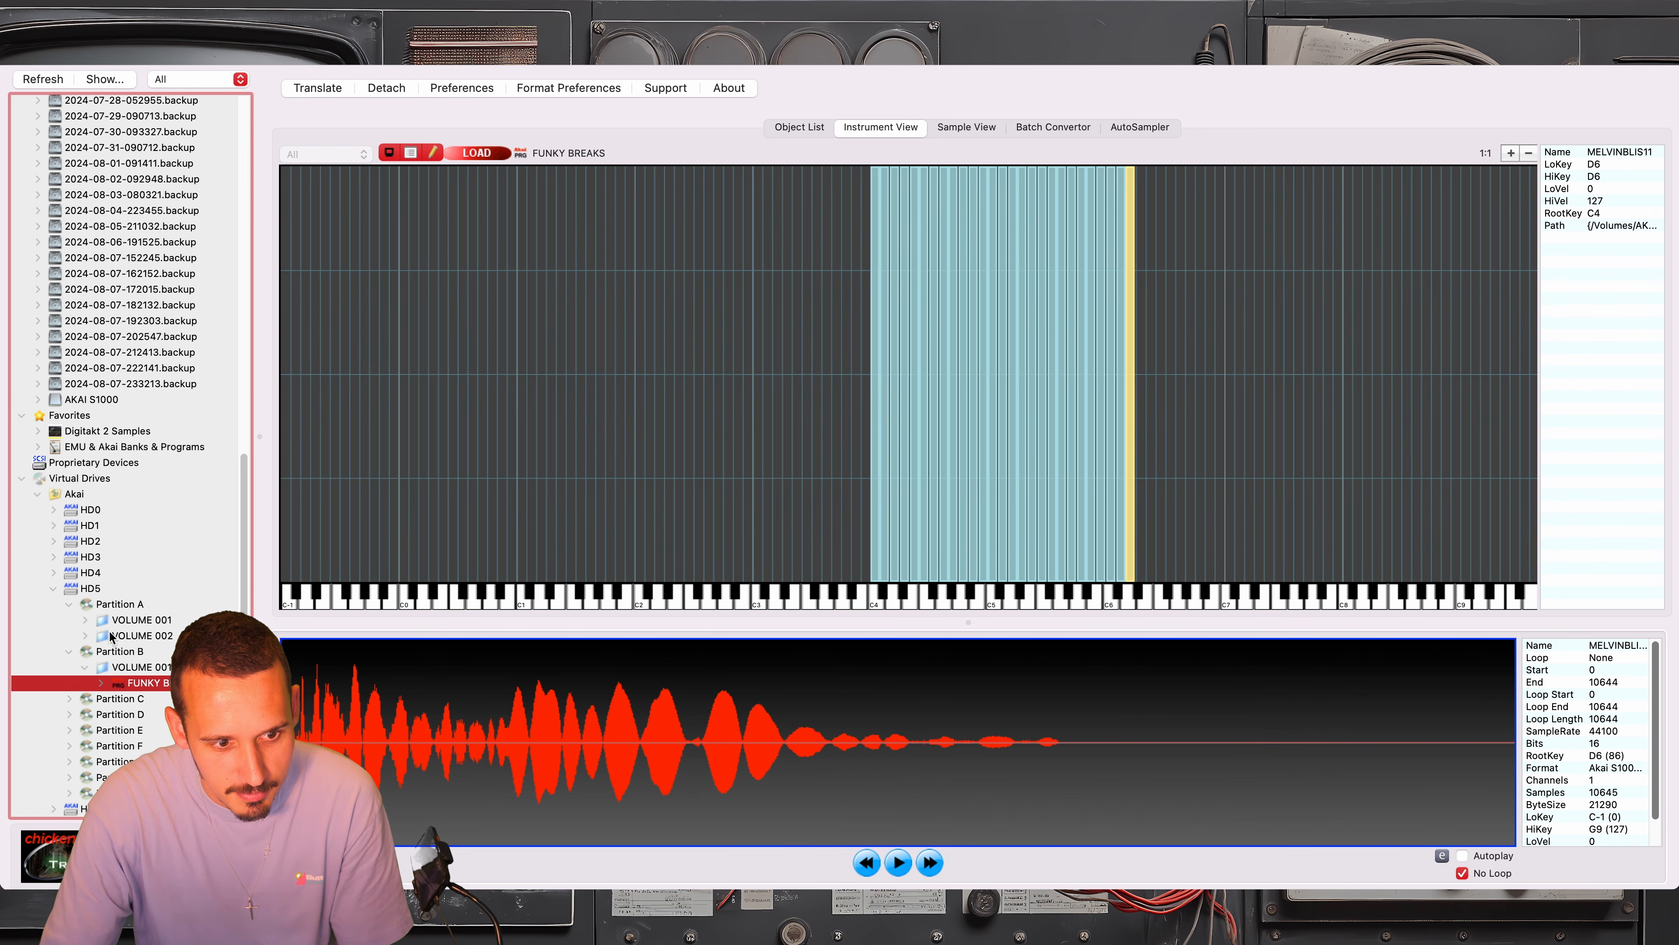
{"action": "left_click", "coordinate": [69, 698]}
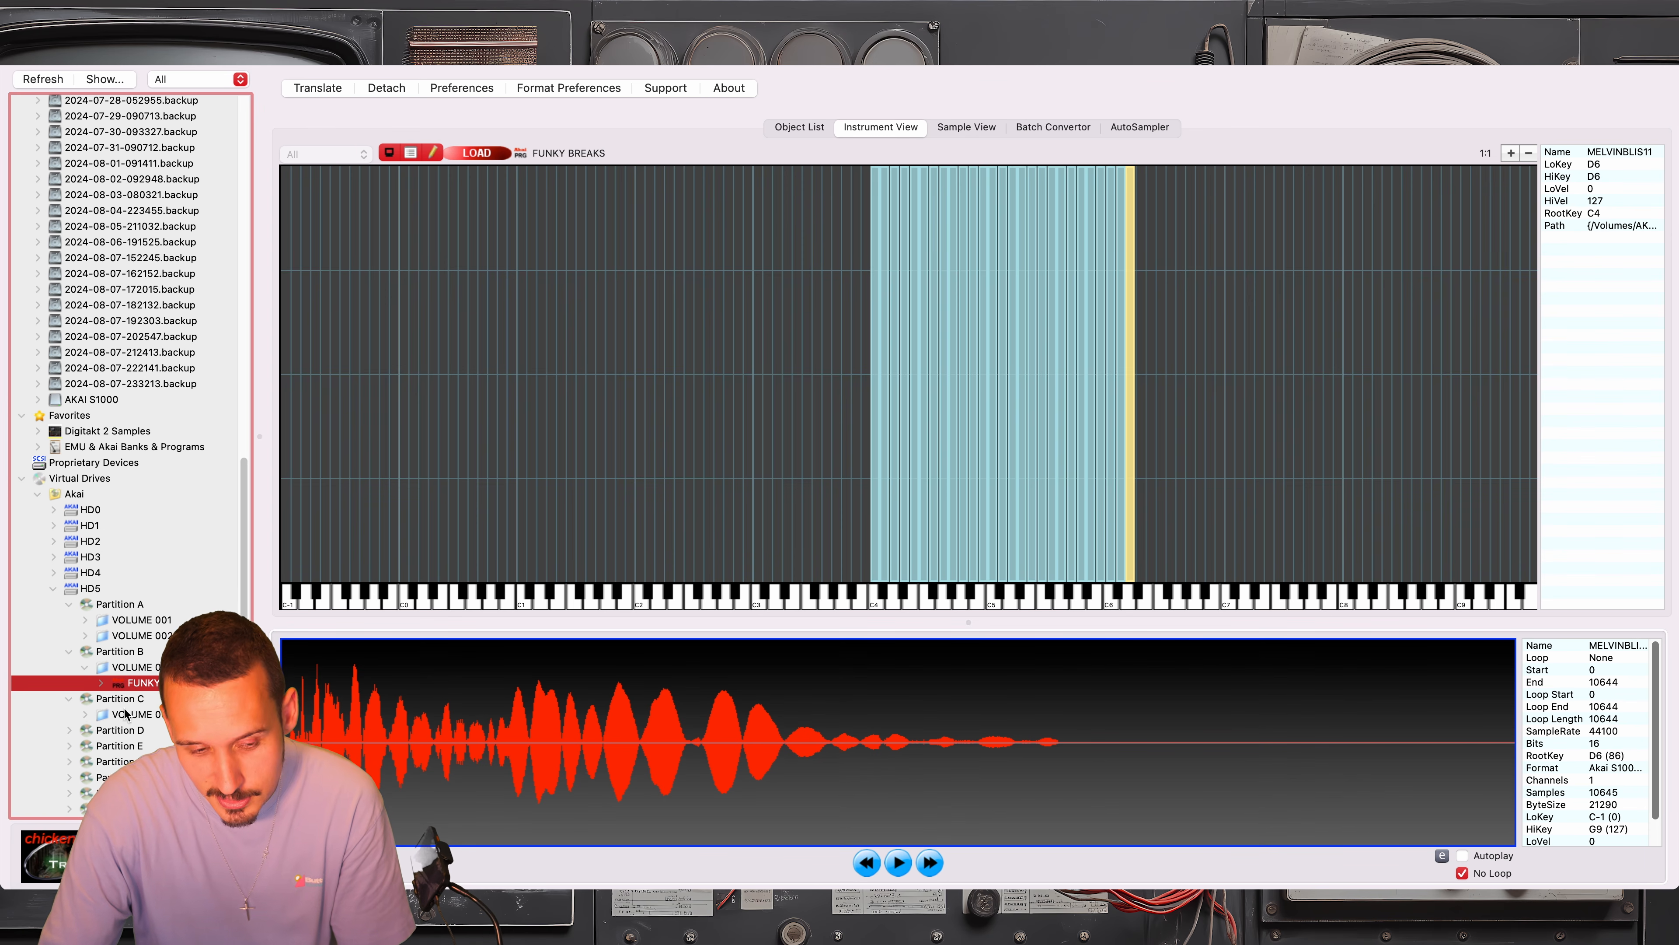
{"action": "left_click", "coordinate": [142, 715]}
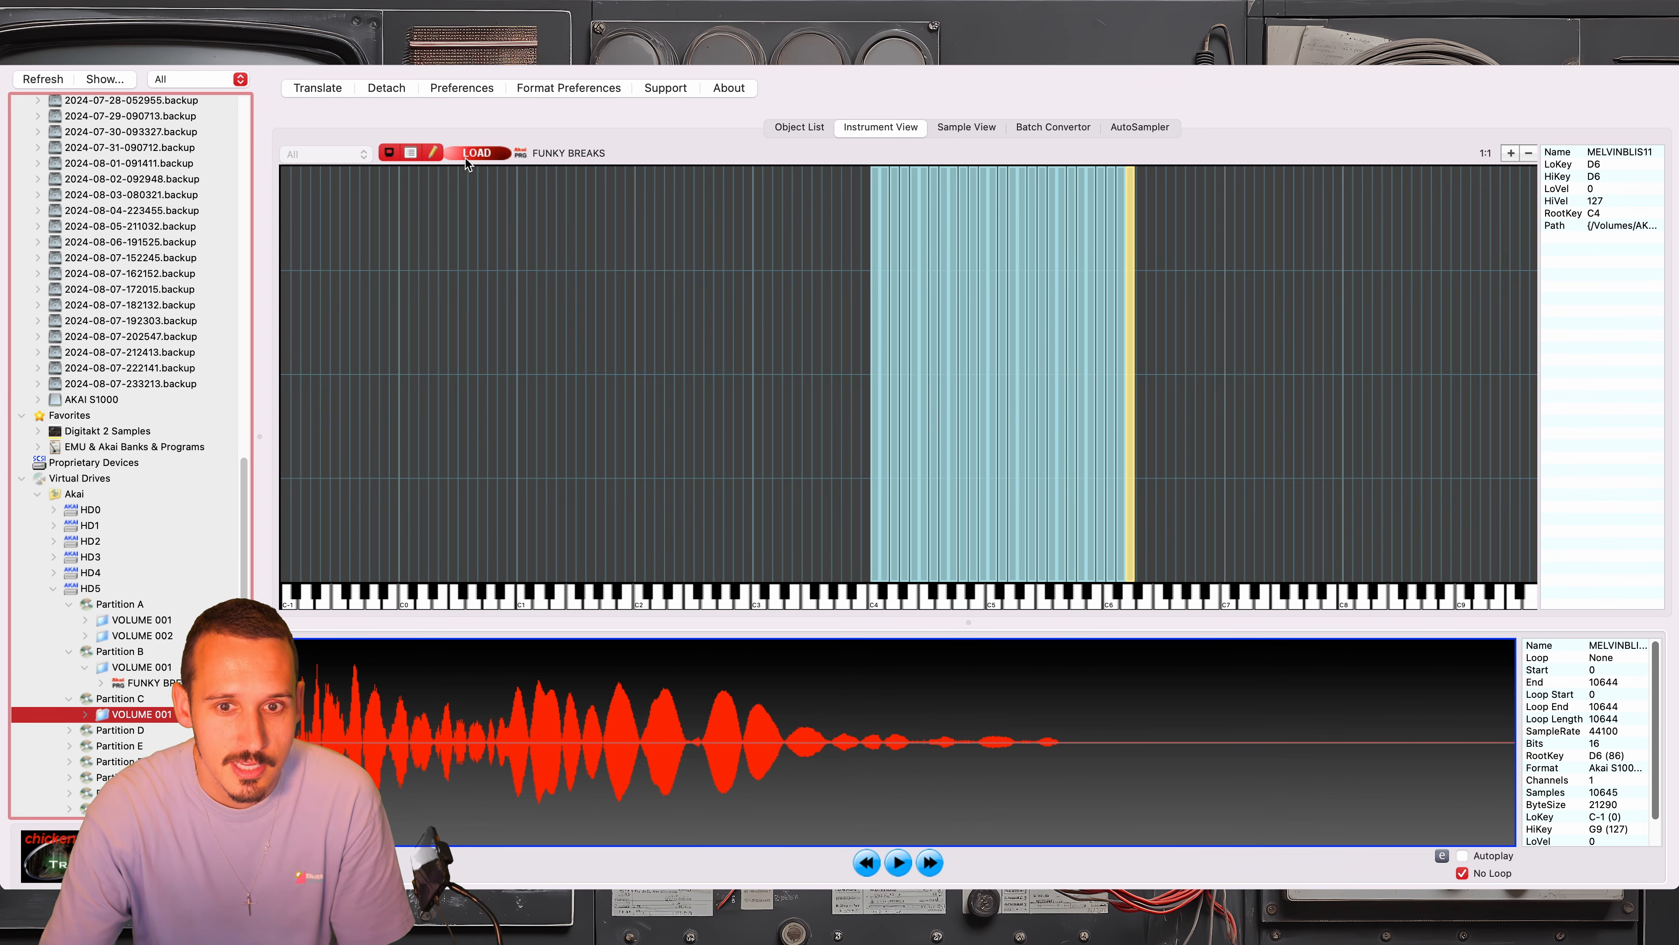
{"action": "left_click", "coordinate": [108, 702]}
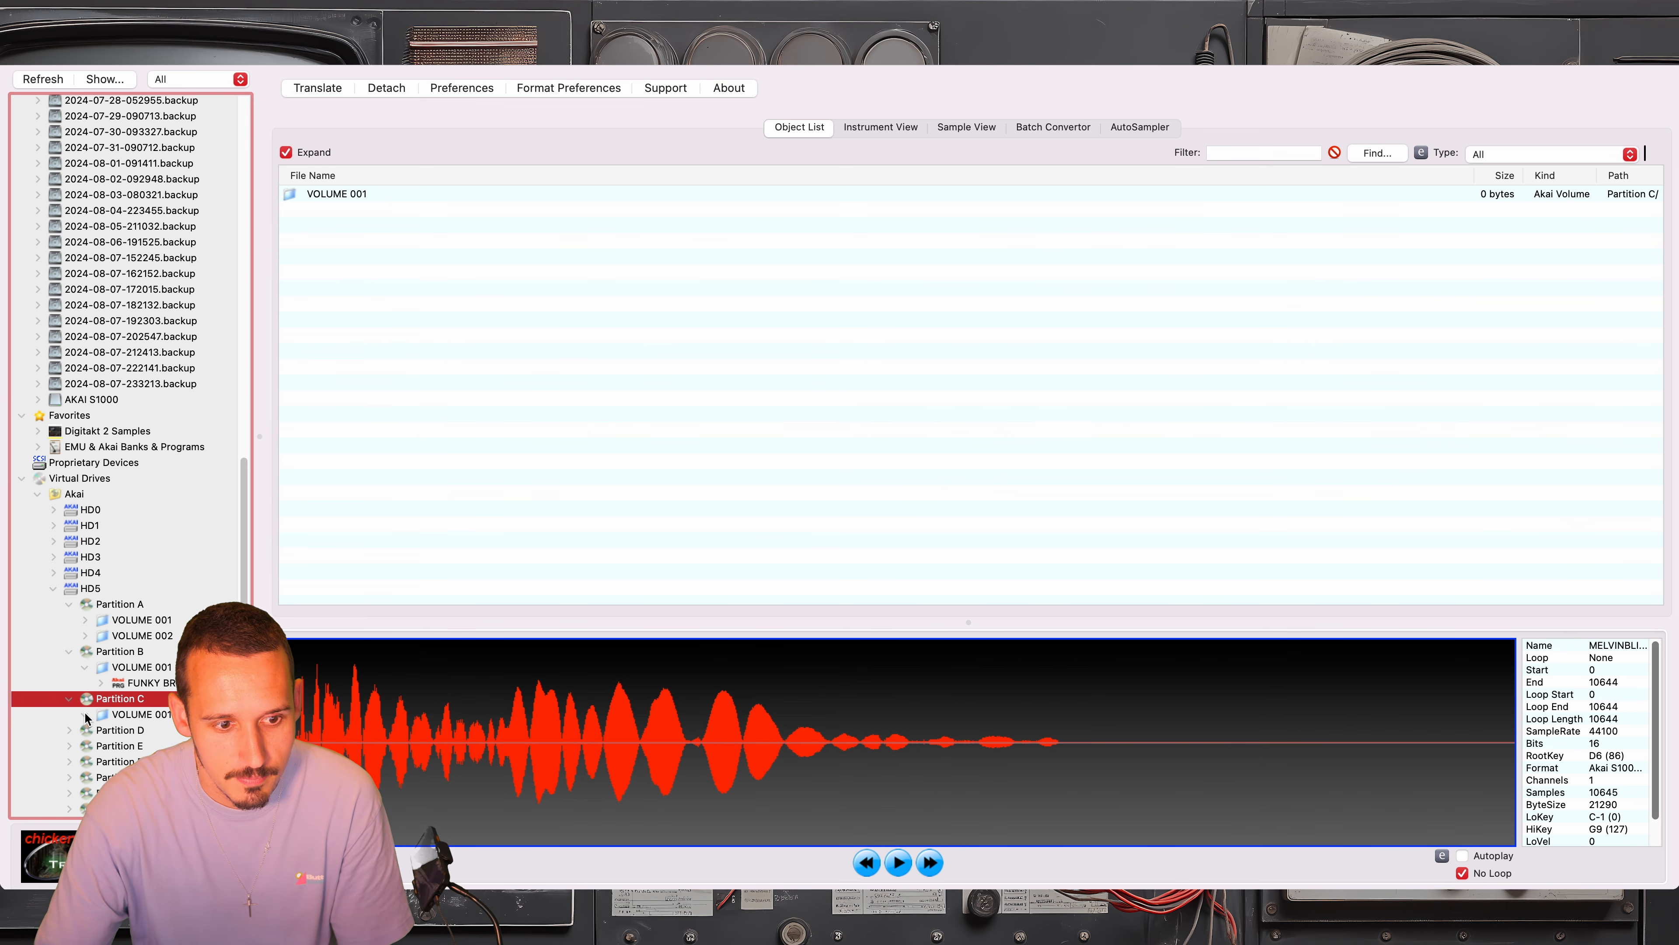
Switch to Terminal and enter partition C of disk0 in akaiutil with cd C
{"action": "left_click", "coordinate": [1276, 921]}
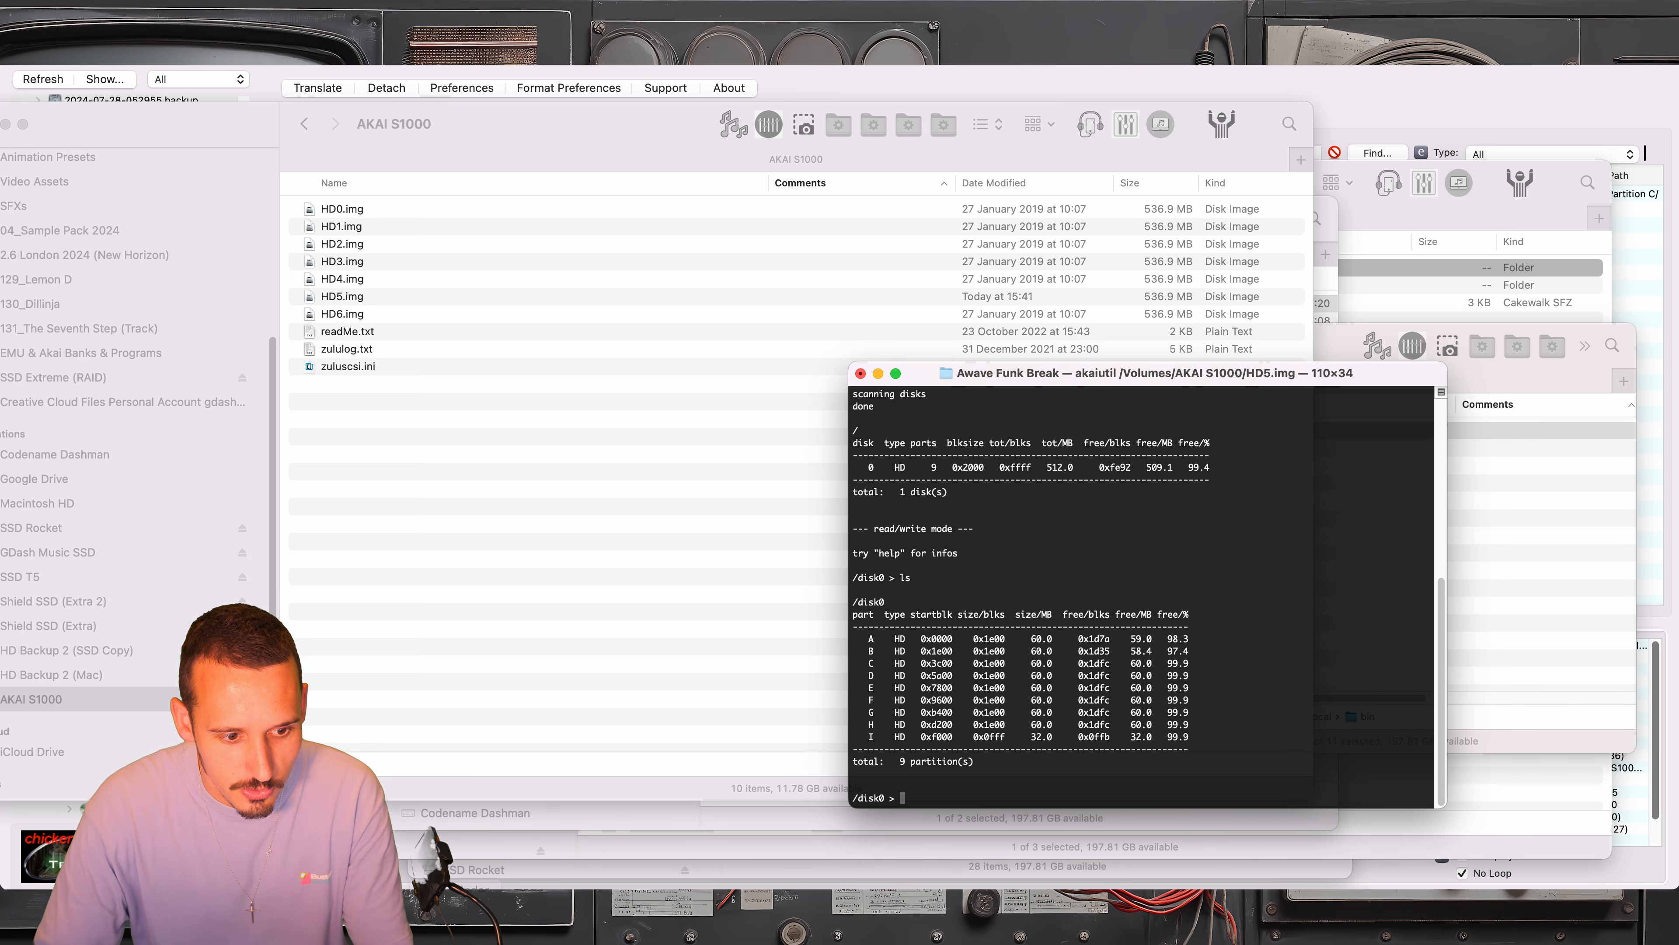
{"action": "left_click", "coordinate": [1633, 920]}
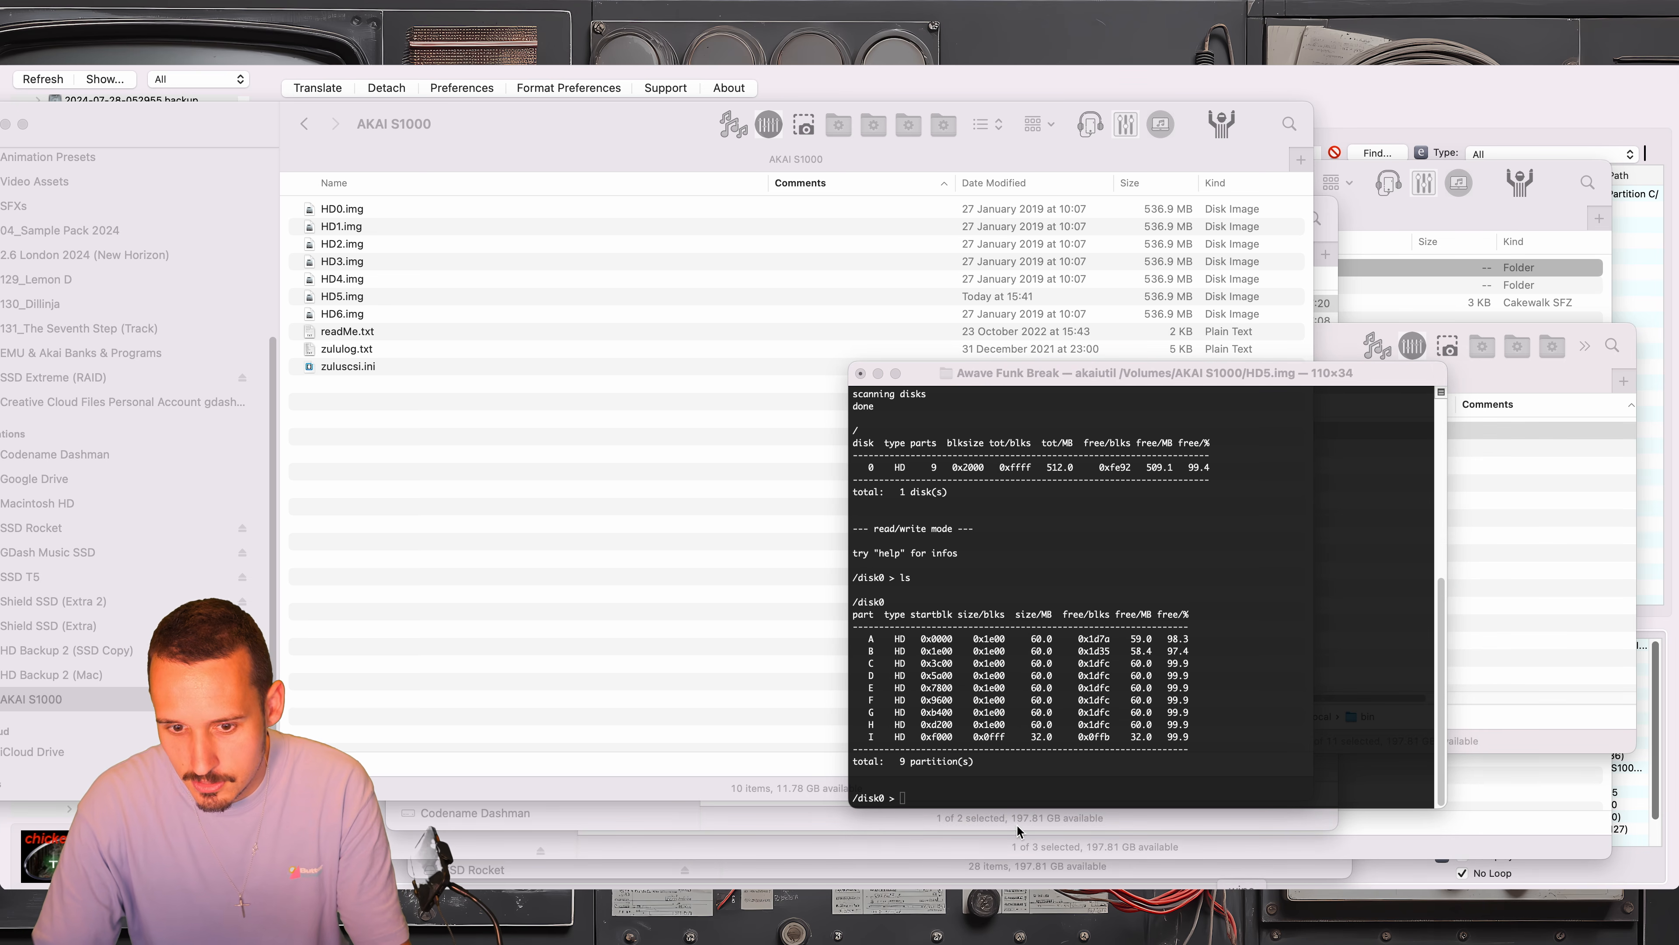
{"action": "left_click", "coordinate": [951, 756]}
{"action": "type", "text": "c"}
{"action": "type", "text": "d B"}
{"action": "key", "text": "BackSpace"}
{"action": "type", "text": "C"}
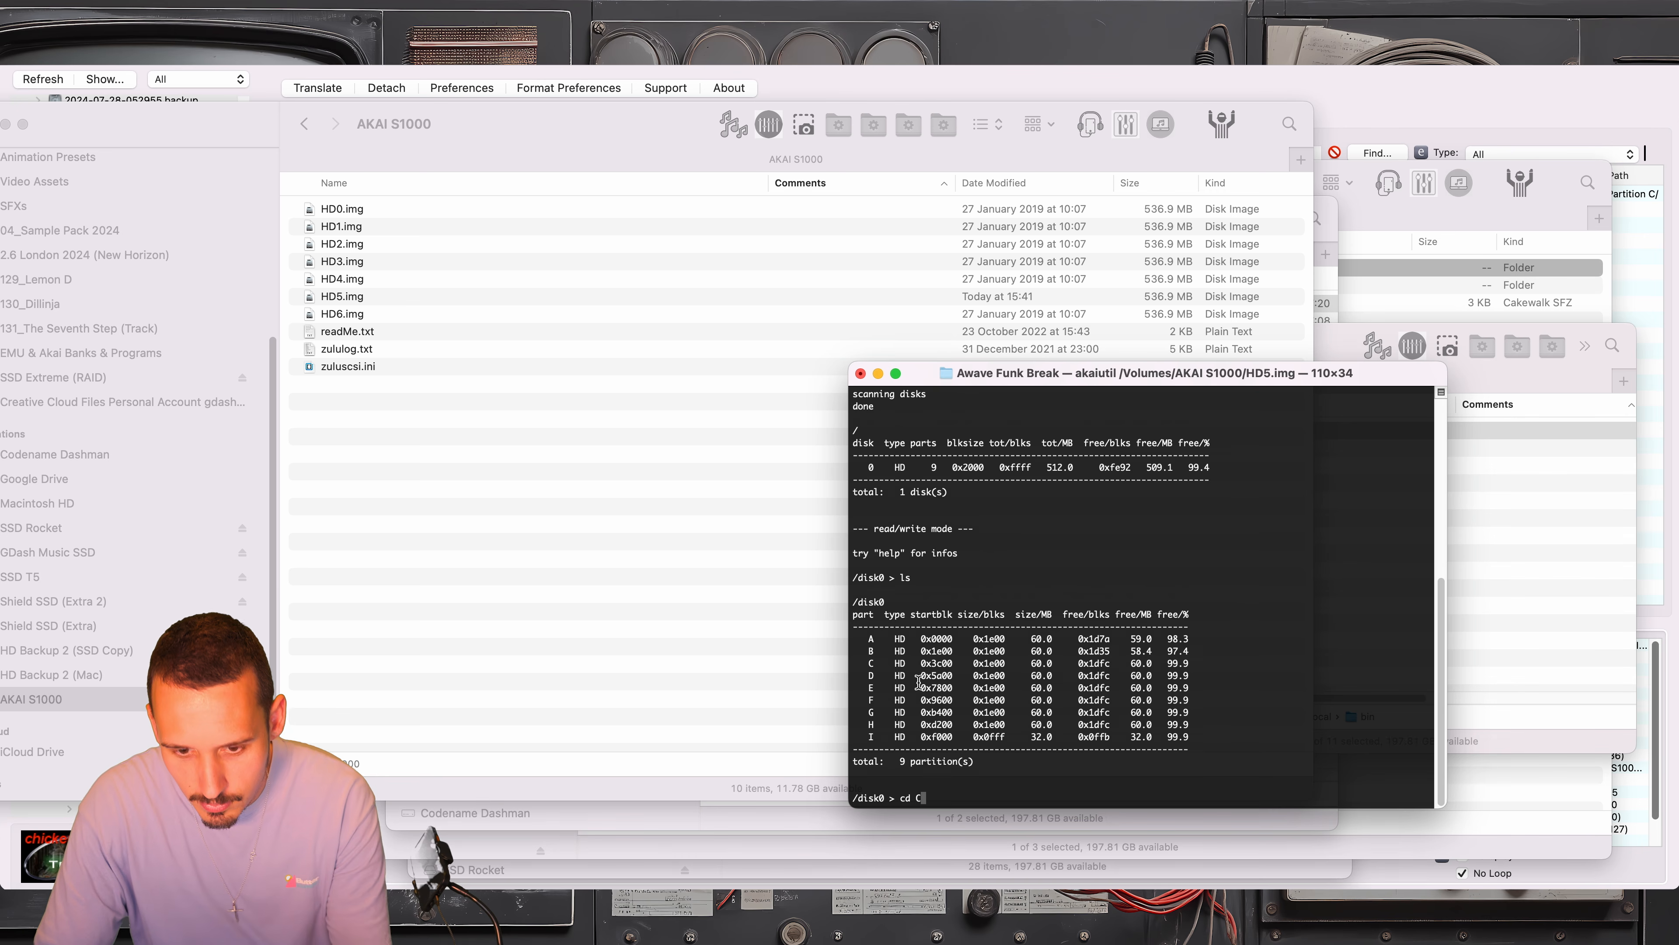
{"action": "key", "text": "Return"}
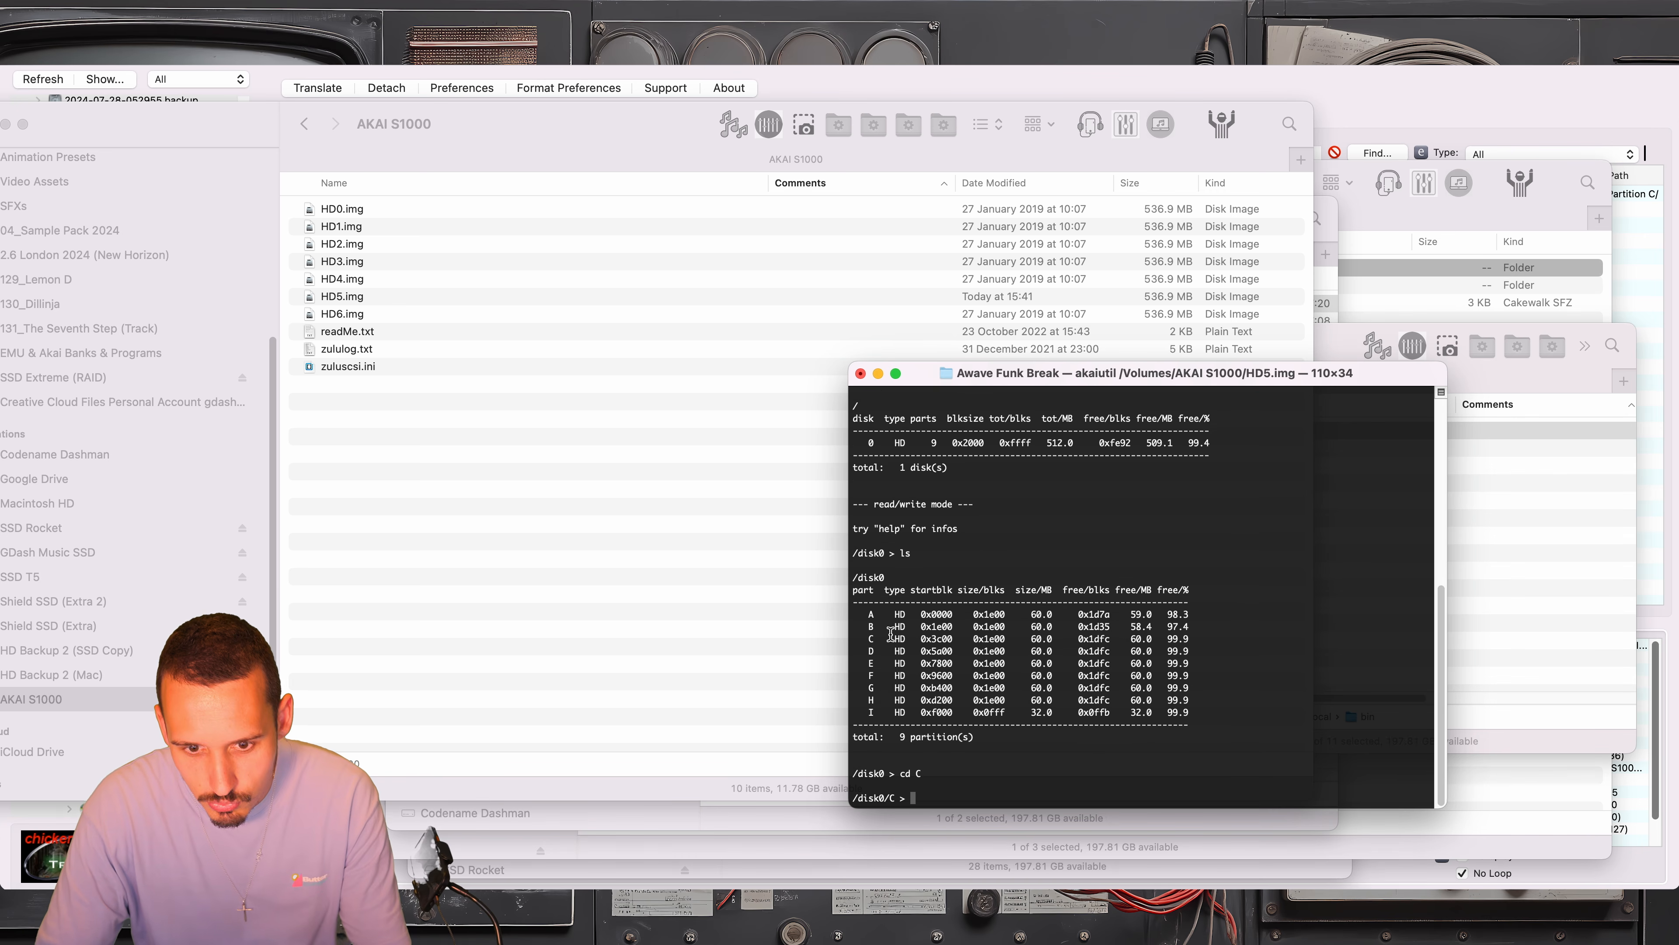
List the volumes of partition C with ls, and enter VOLUME 001 with cdi 1
{"action": "type", "text": "cd"}
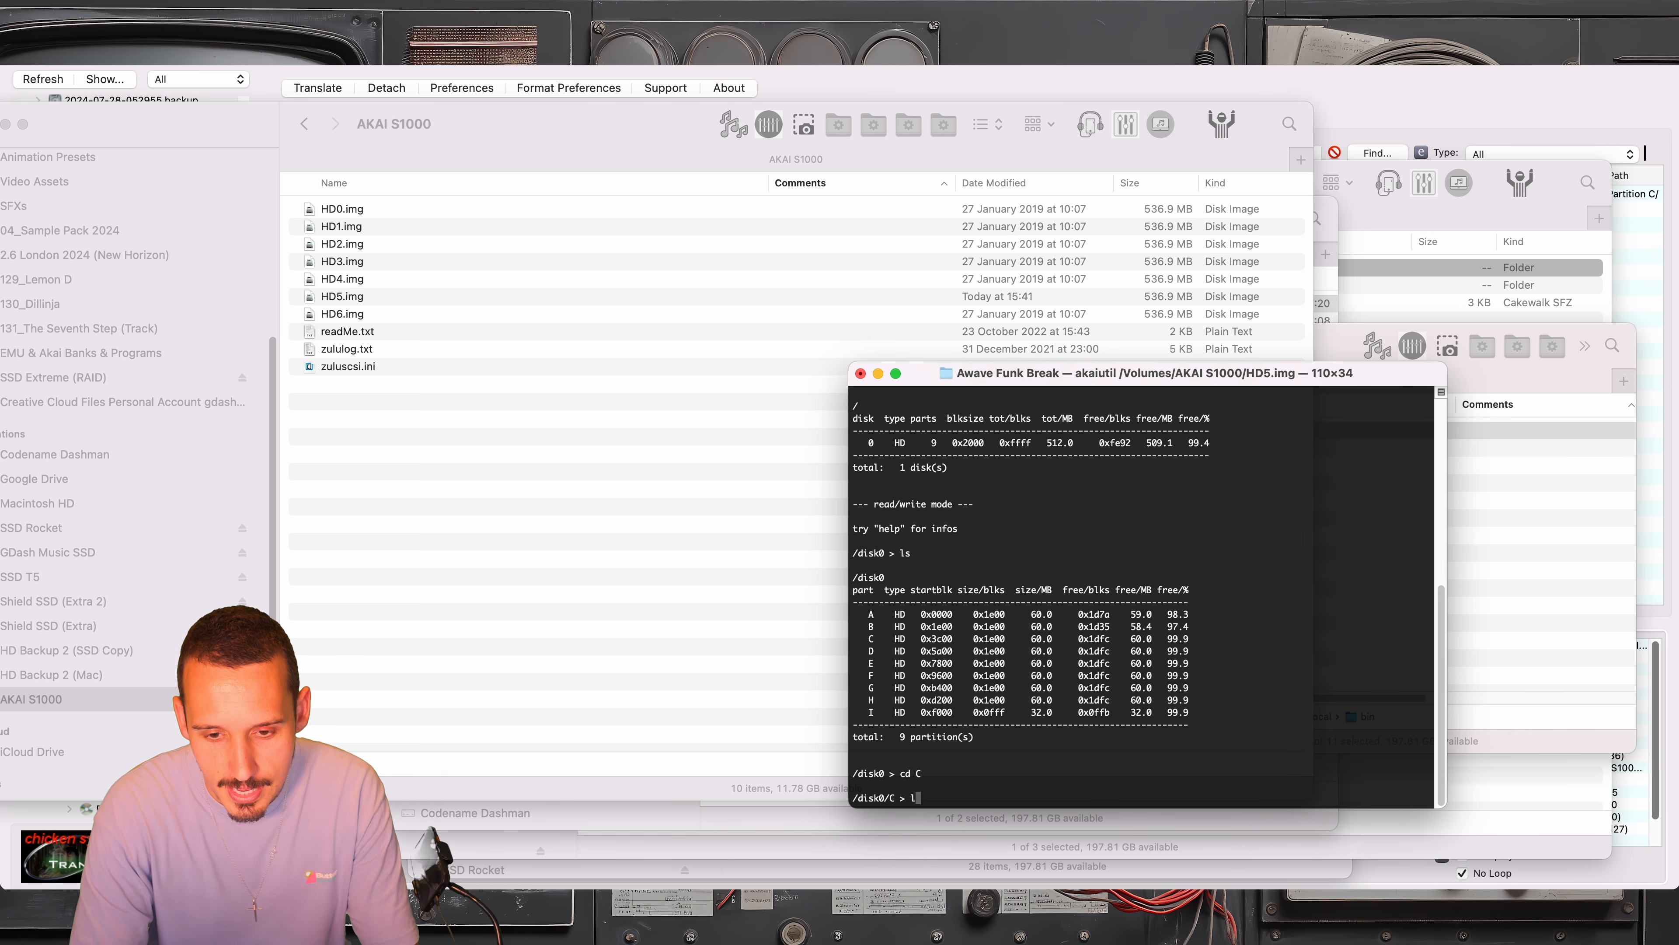
{"action": "key", "text": "Return"}
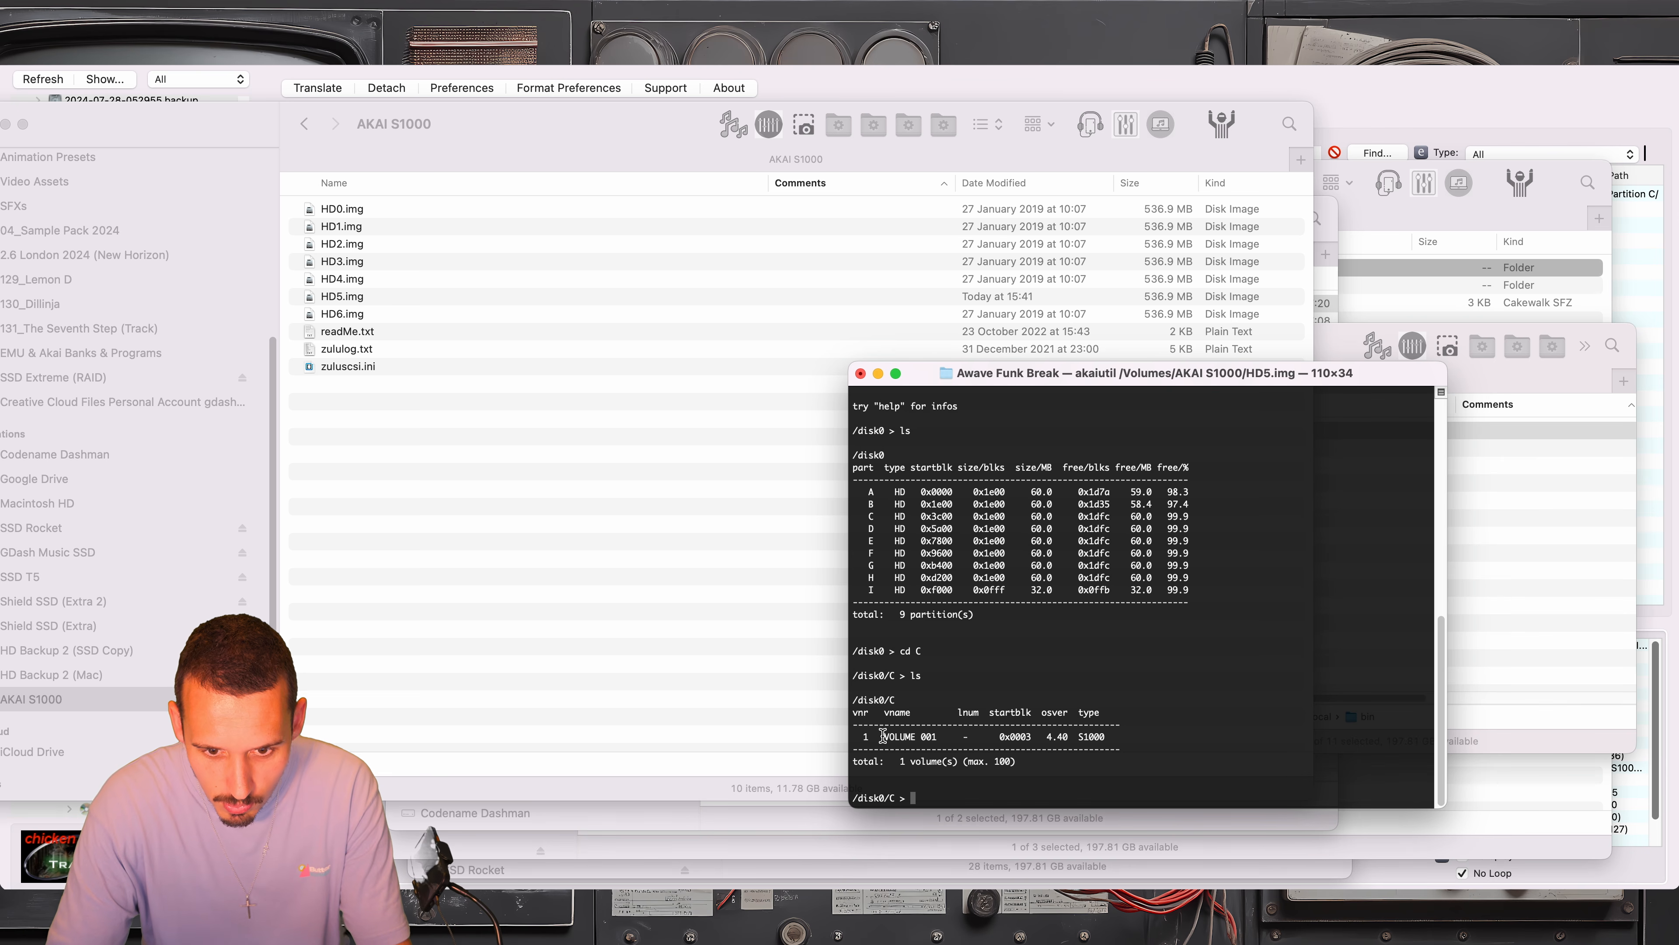
{"action": "type", "text": "cdi 1"}
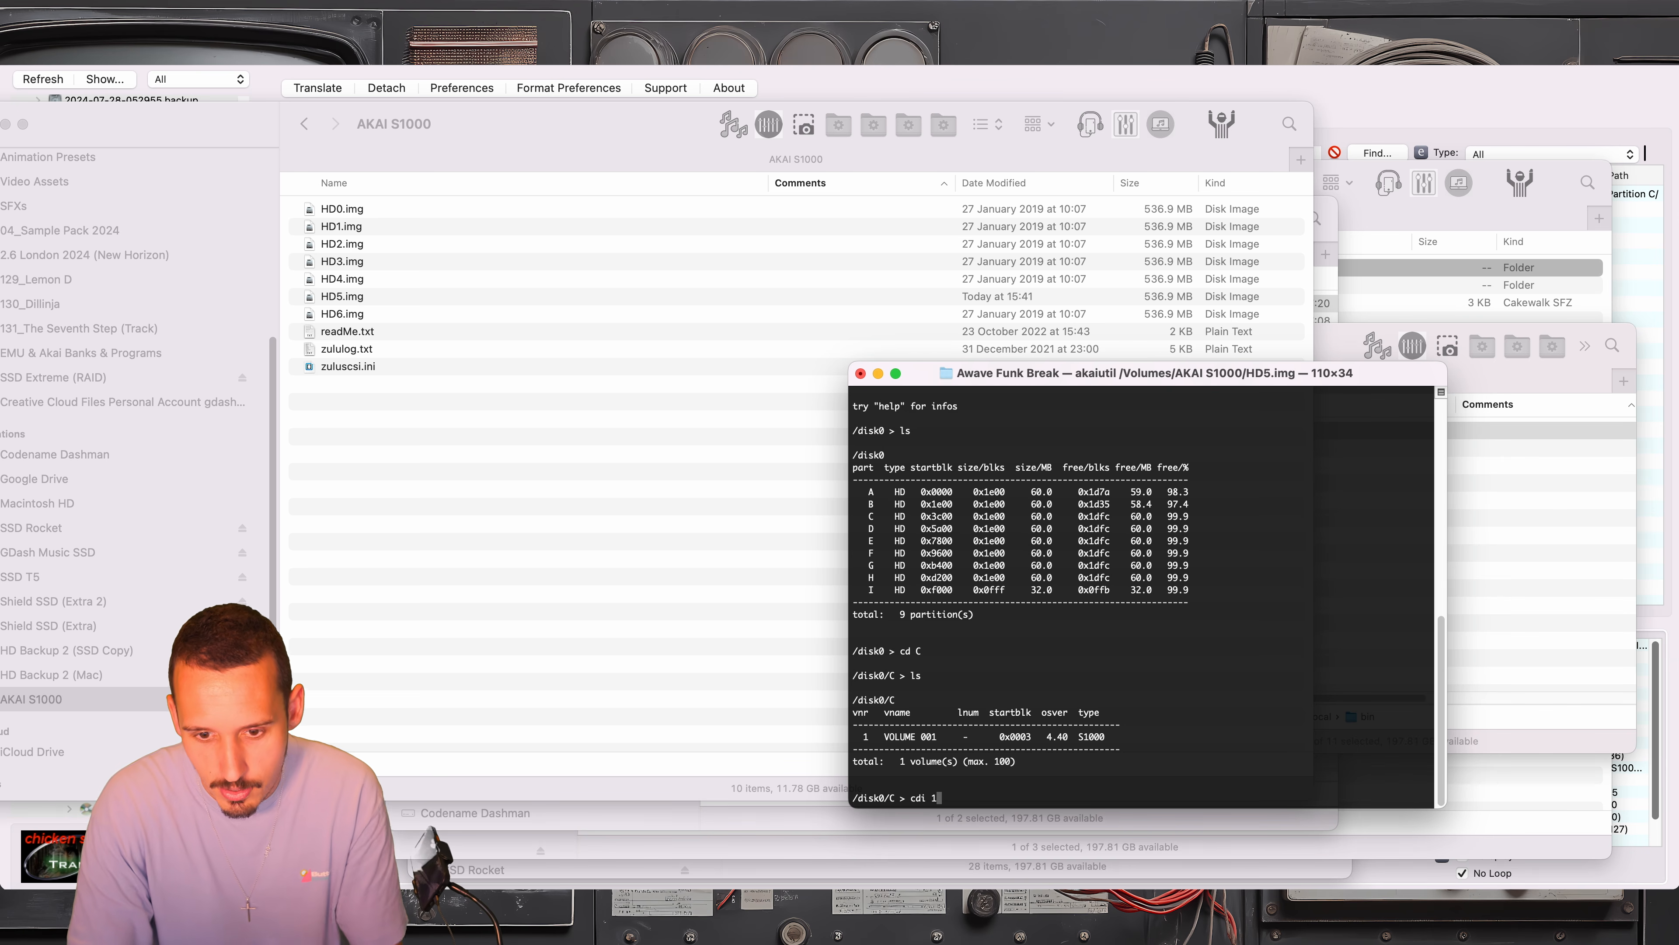
{"action": "key", "text": "Return"}
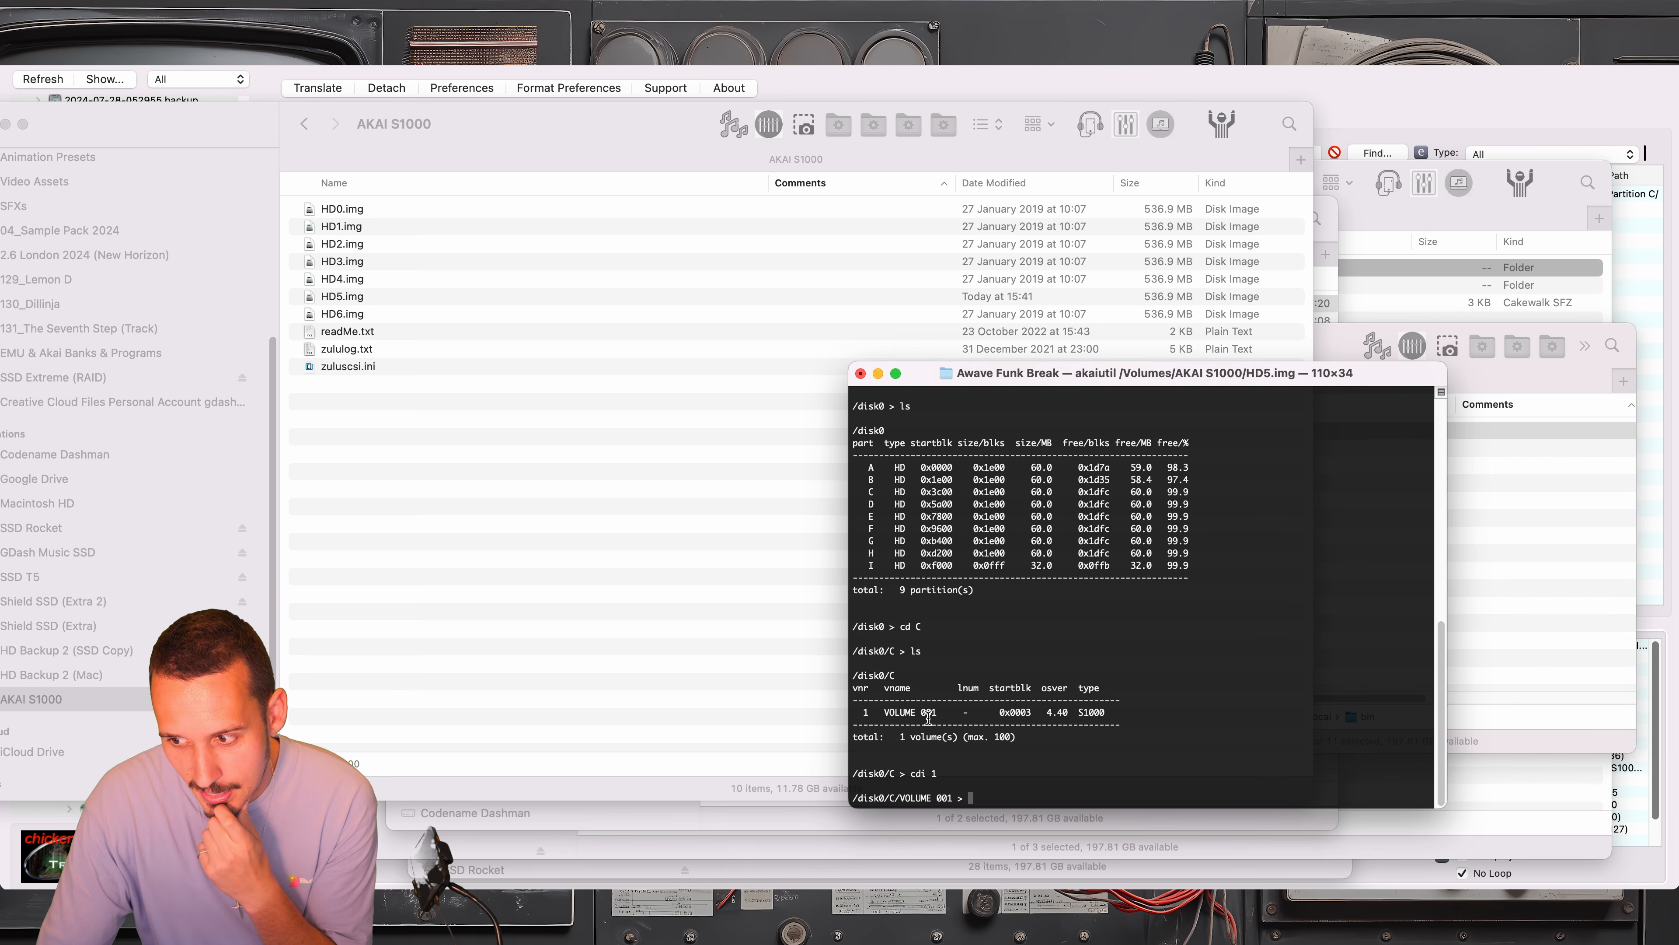
Import all files from the Awave Funk Break folder into VOLUME 001 with put *
{"action": "type", "text": "put"}
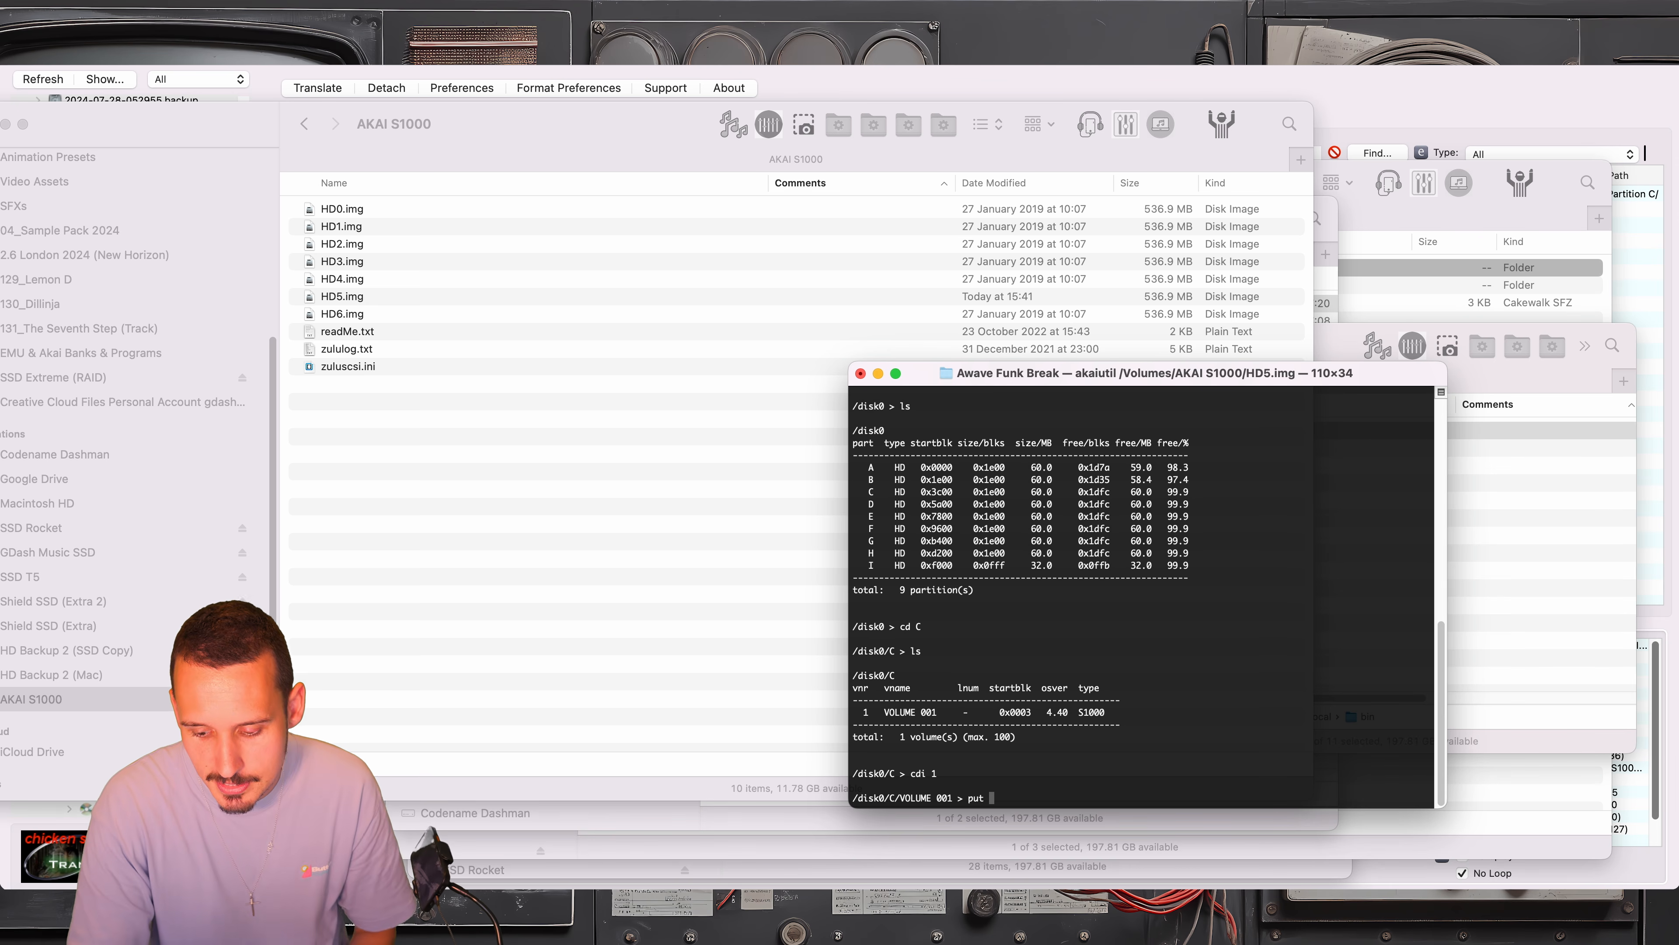
{"action": "type", "text": " *"}
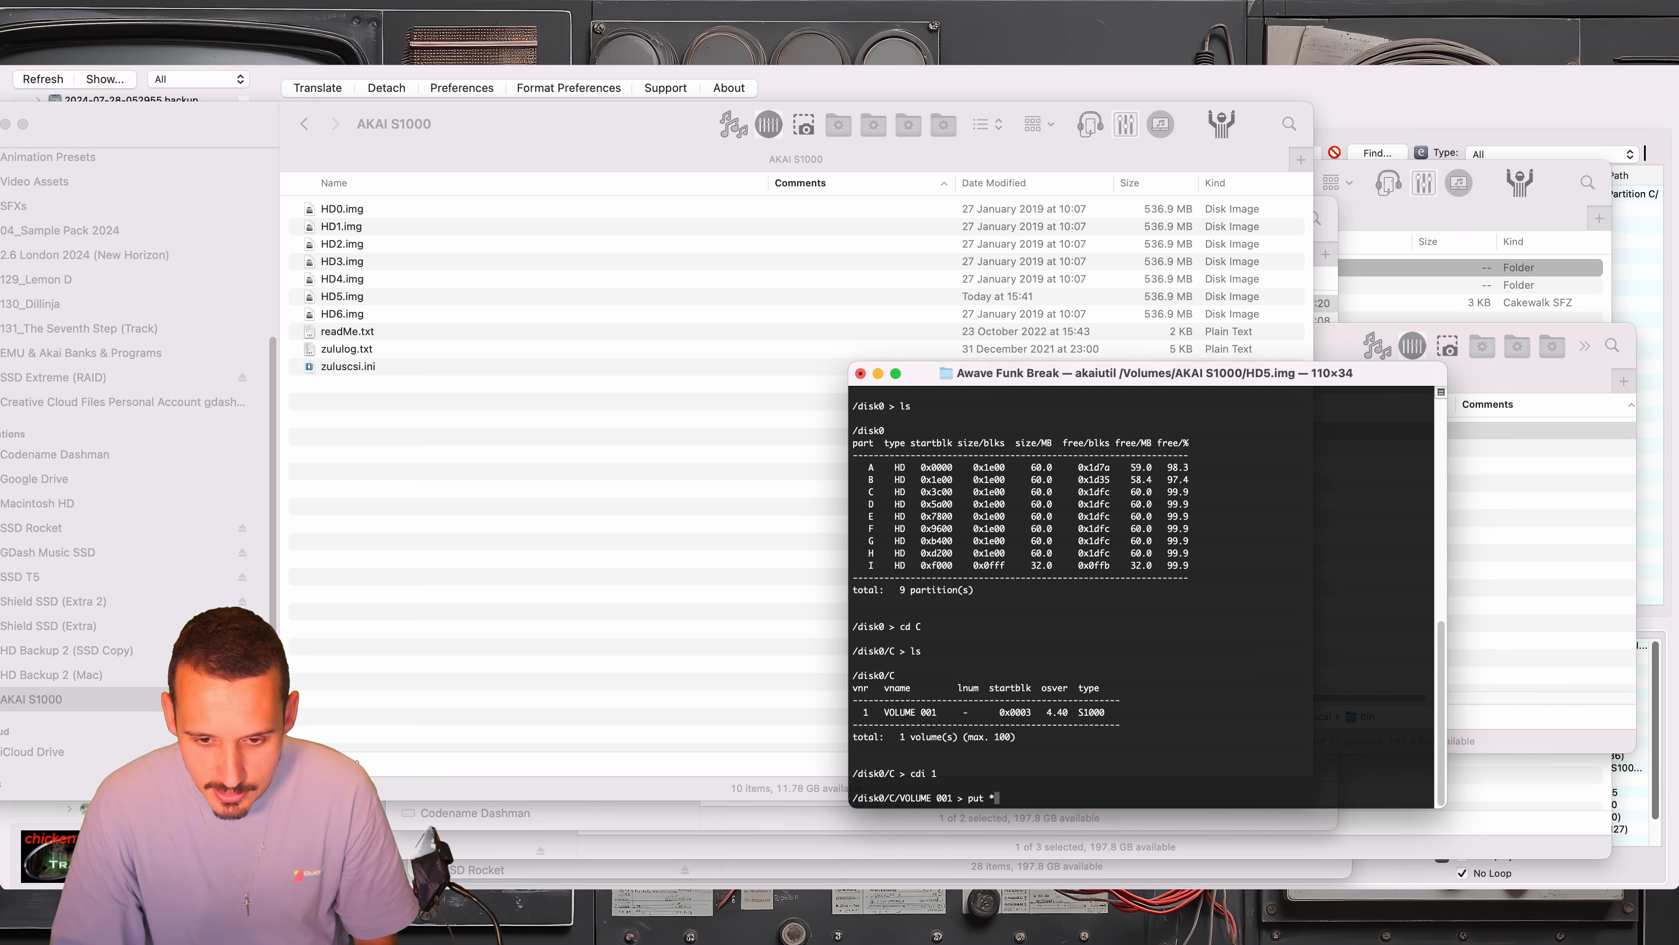
{"action": "key", "text": "Return"}
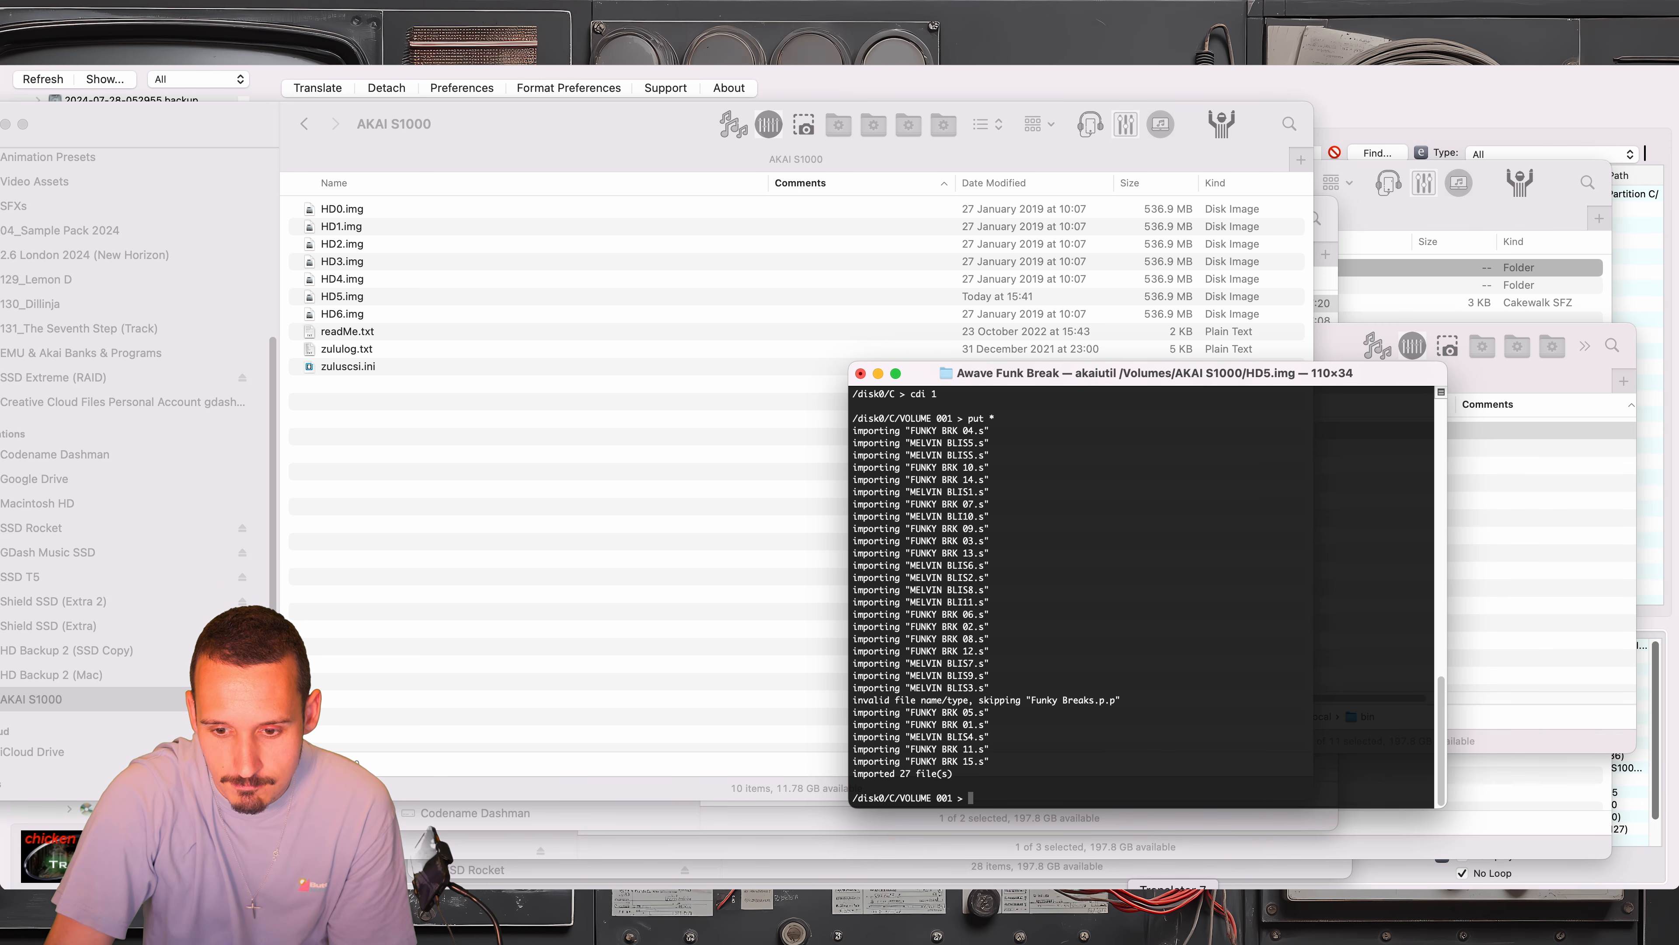
Switch to Chicken Systems Translator, open VOLUME 001 in Partition C of HD5, and look through its file list
{"action": "left_click", "coordinate": [556, 626]}
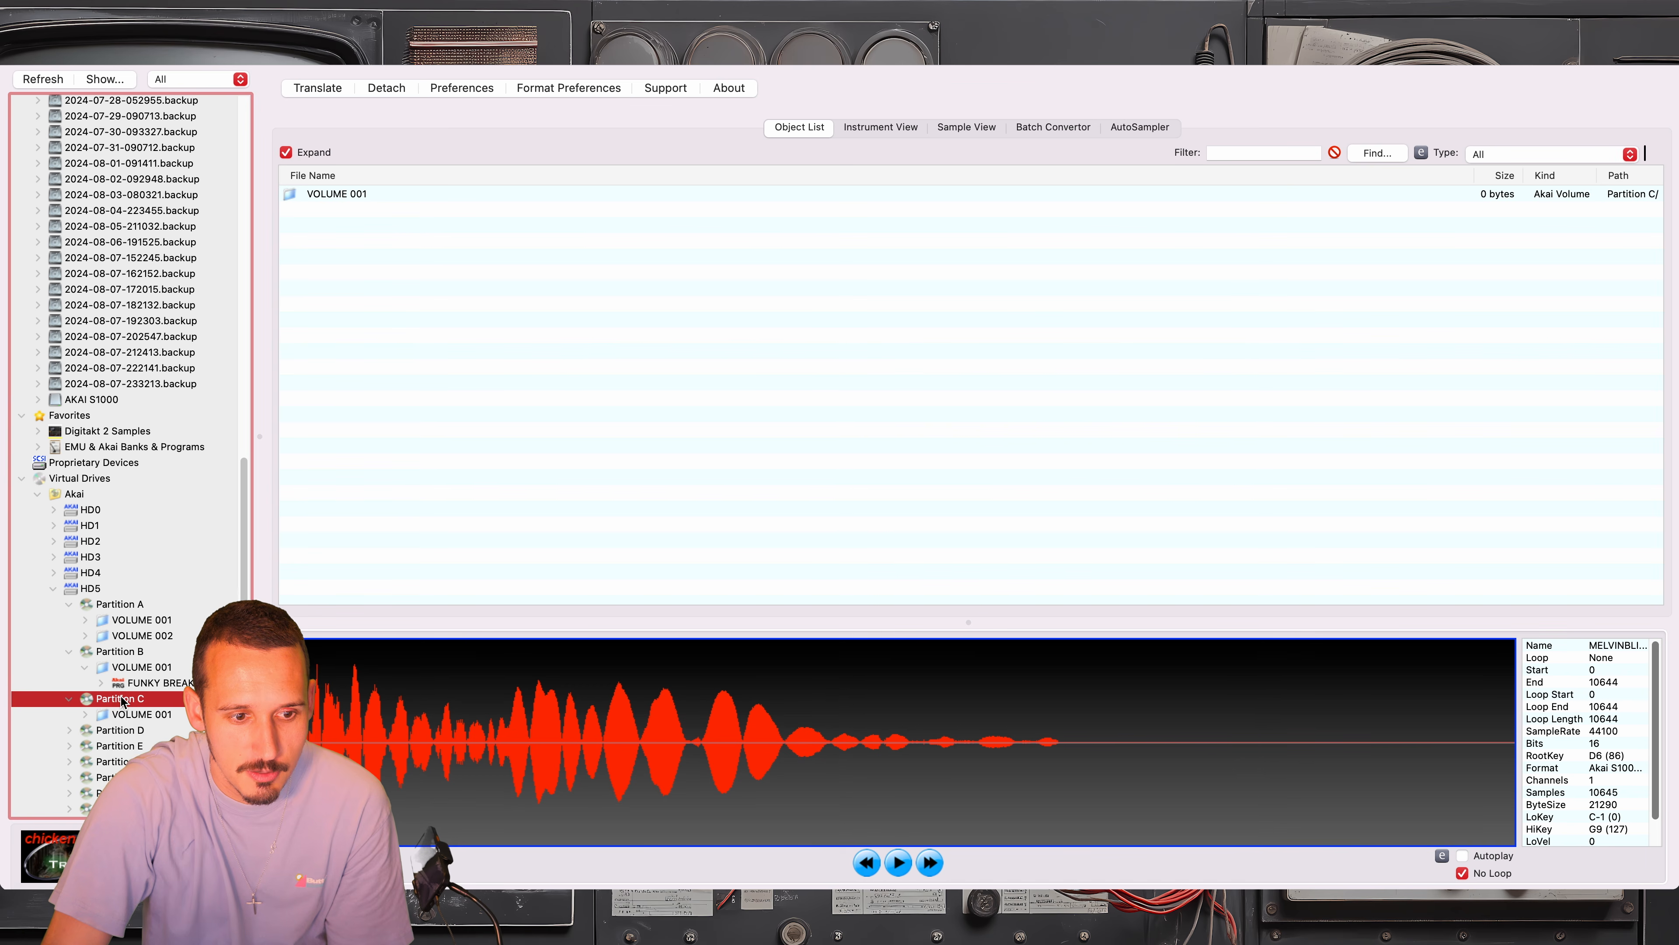
{"action": "left_click", "coordinate": [166, 734]}
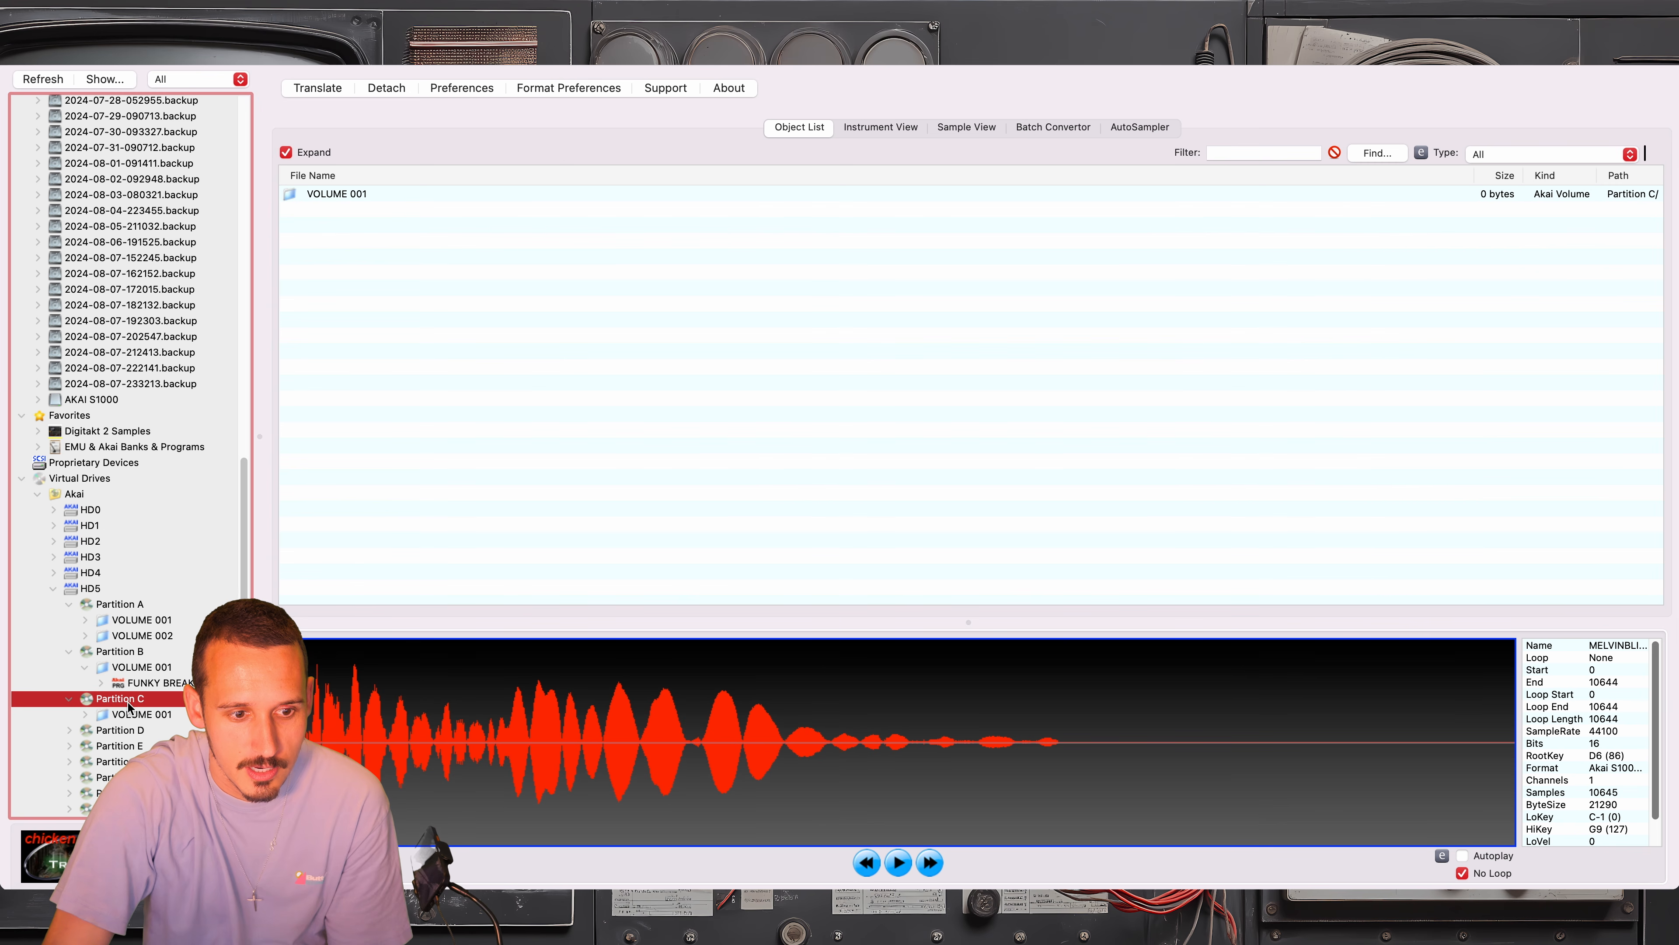
{"action": "left_click", "coordinate": [122, 715]}
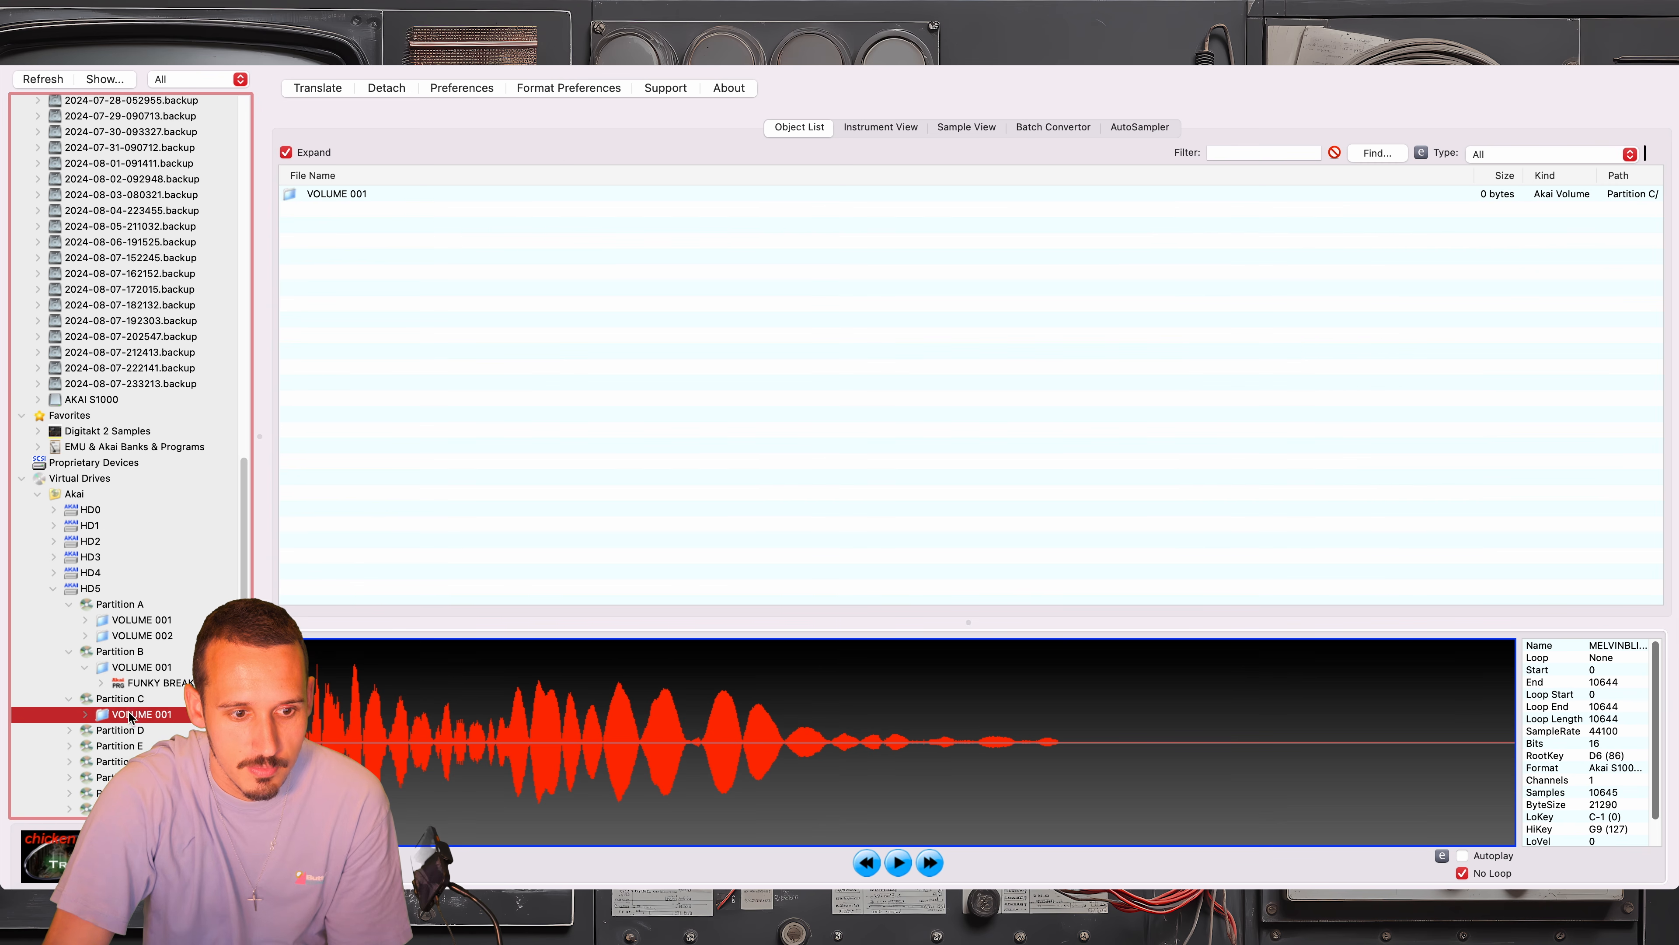
{"action": "right_click", "coordinate": [121, 716]}
{"action": "left_click", "coordinate": [111, 704]}
{"action": "scroll", "coordinate": [568, 375], "scroll_direction": "down", "scroll_amount": 2}
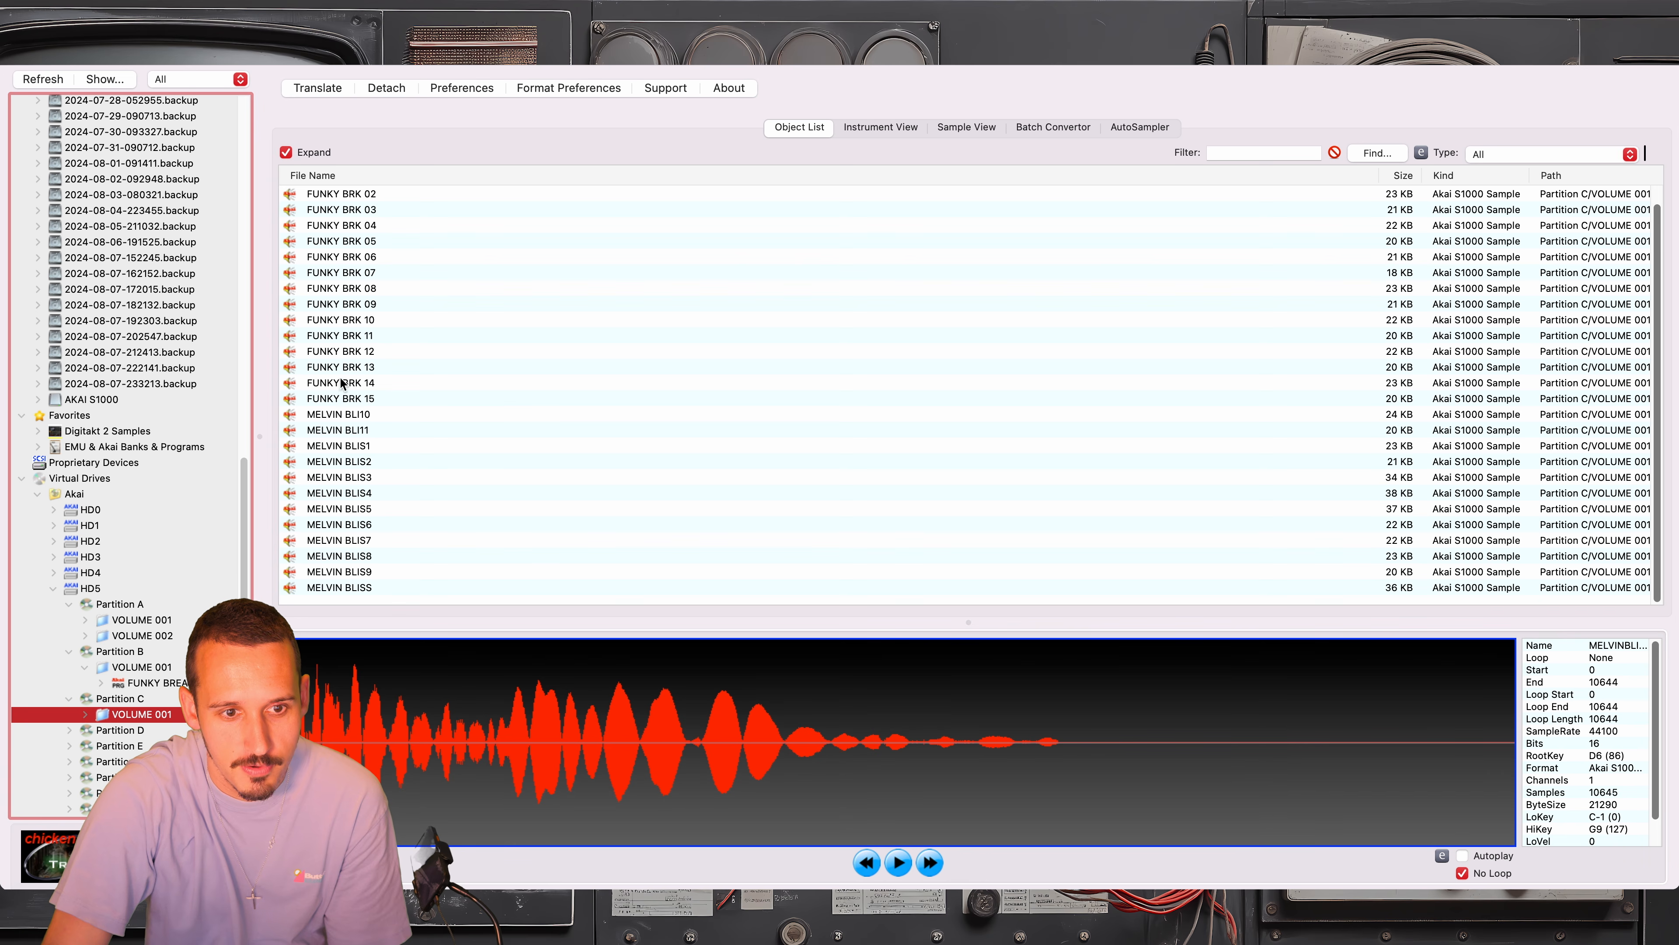
{"action": "scroll", "coordinate": [397, 324], "scroll_direction": "up", "scroll_amount": 1}
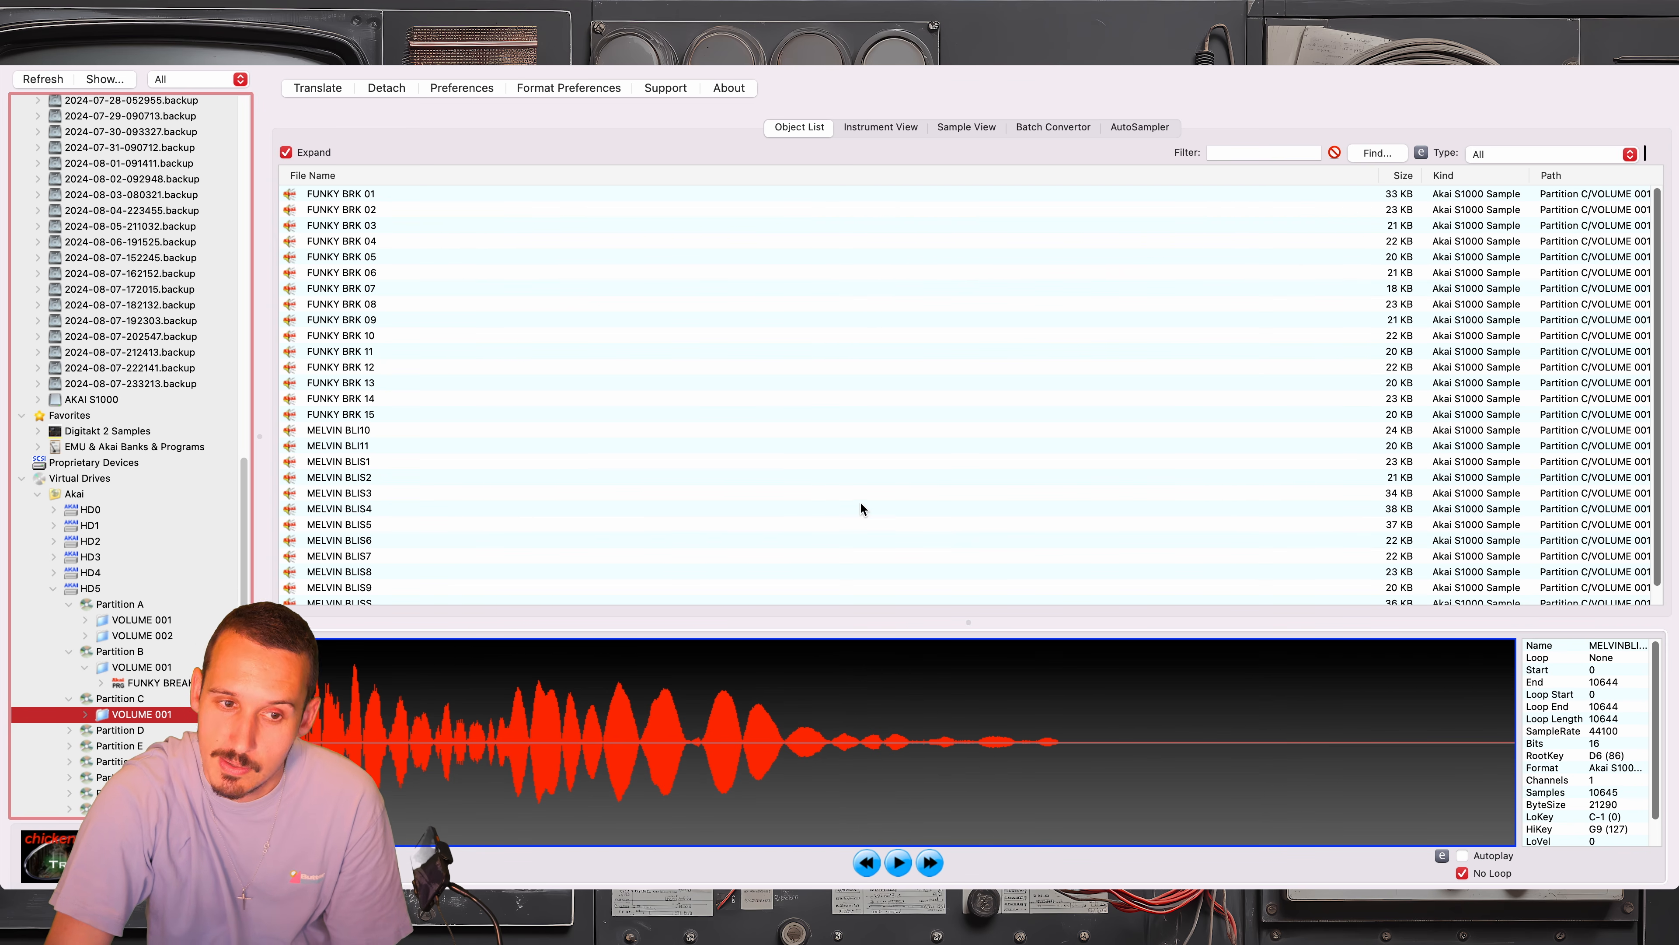
{"action": "scroll", "coordinate": [852, 497], "scroll_direction": "down", "scroll_amount": 1}
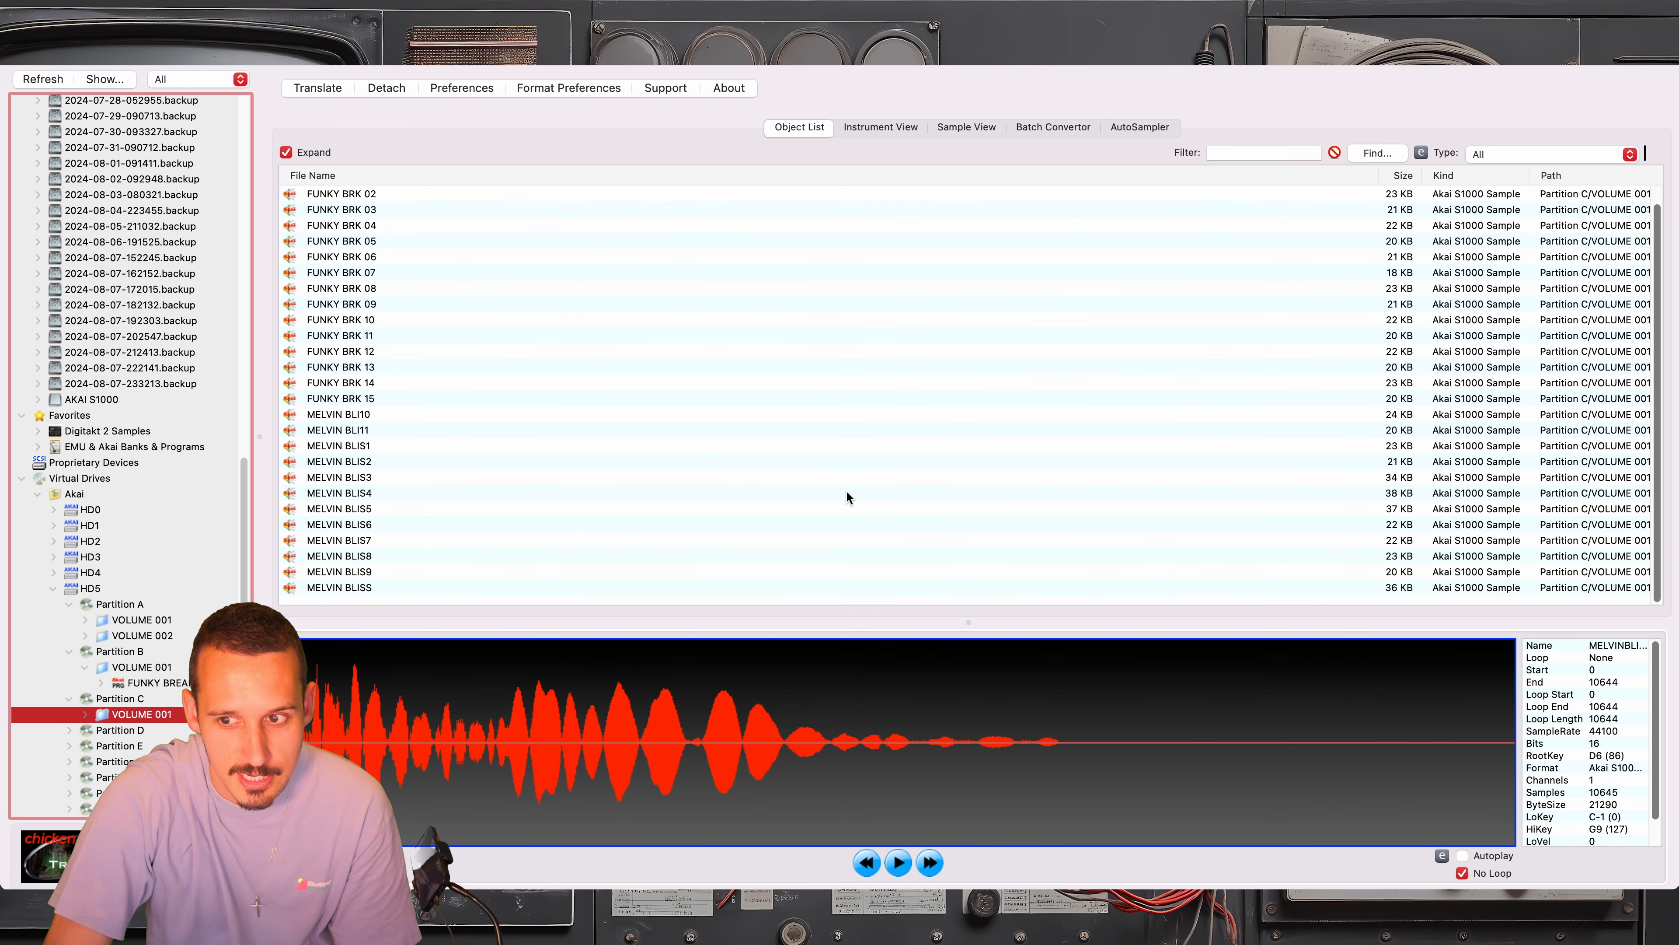
{"action": "scroll", "coordinate": [848, 497], "scroll_direction": "up", "scroll_amount": 1}
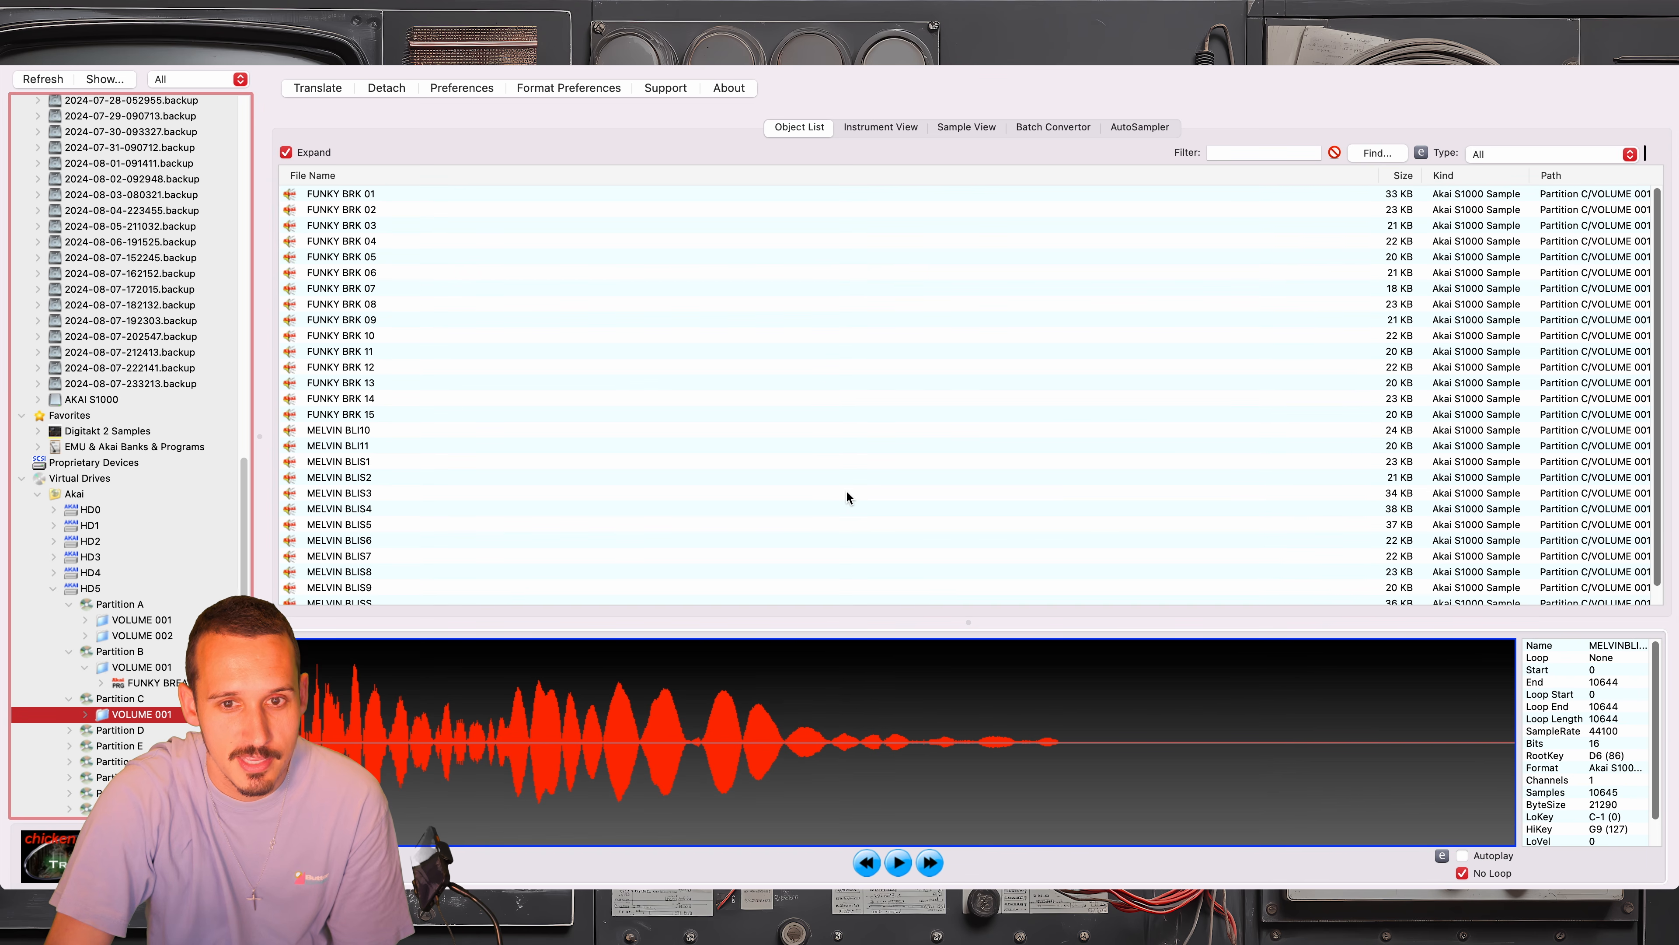